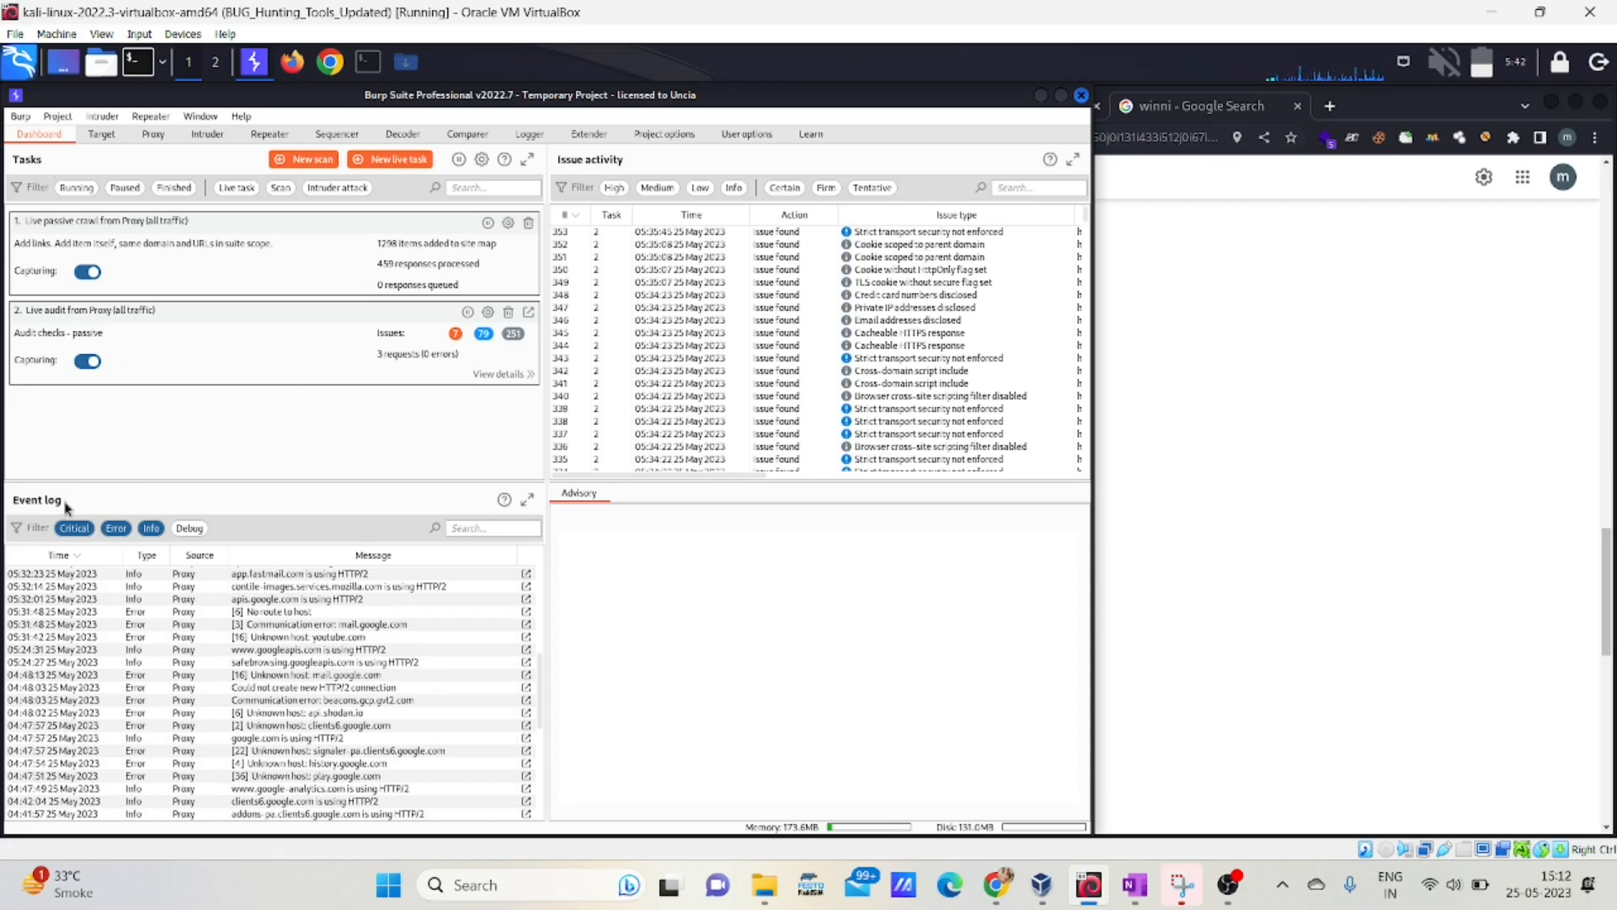
Look through the dashboard's event log entries down to the proxy service start
scroll(210, 676, down, 5)
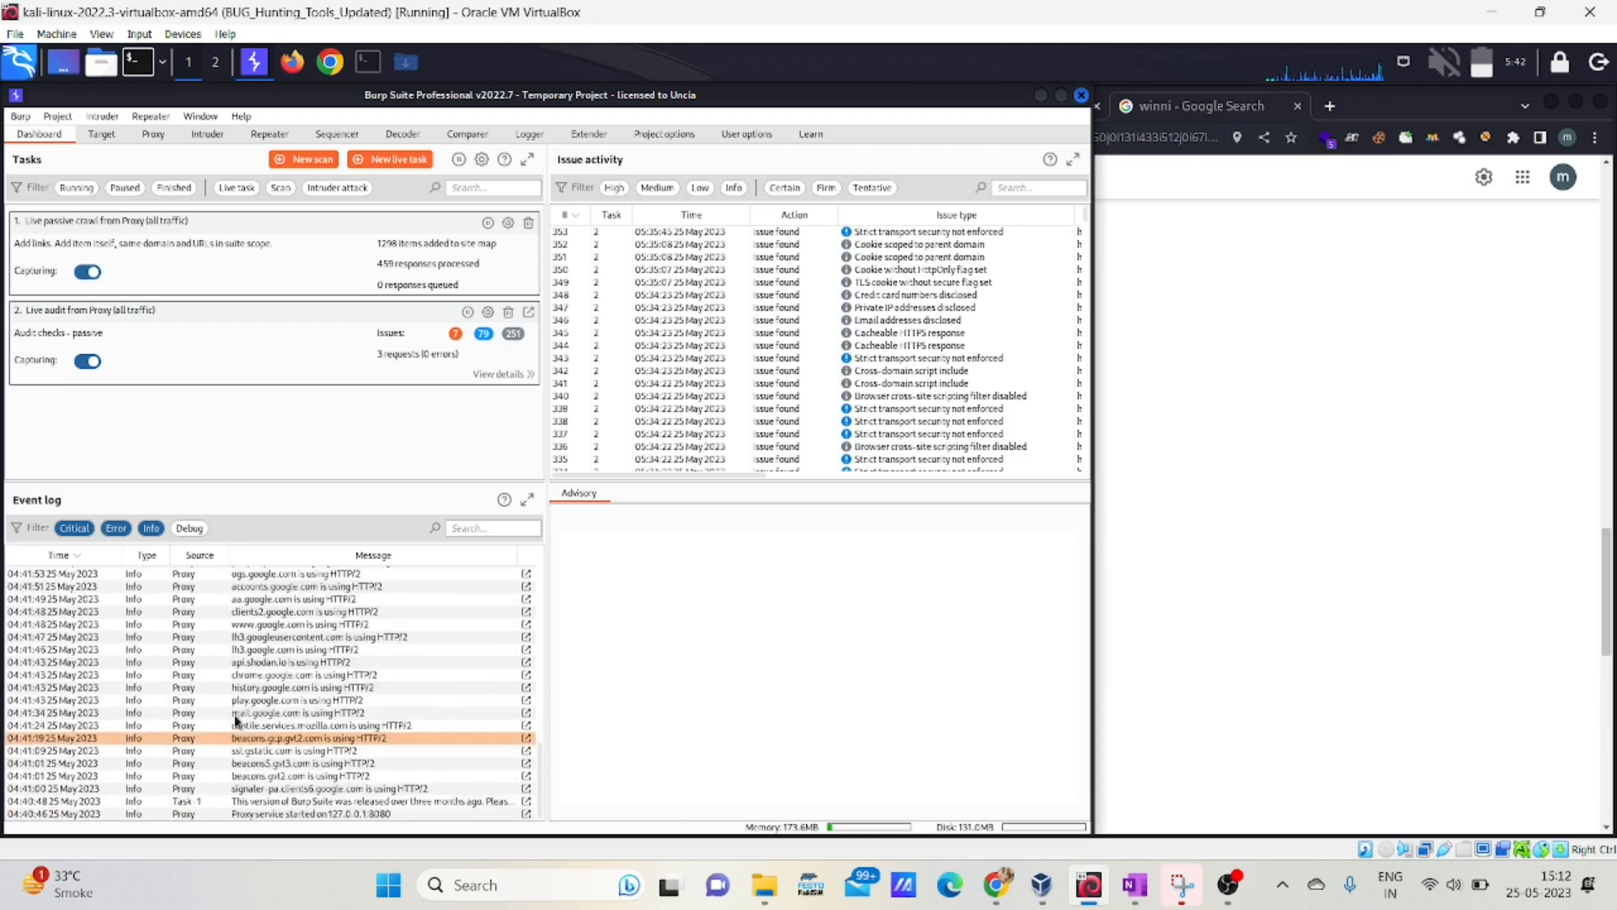
scroll(215, 666, up, 5)
click(225, 638)
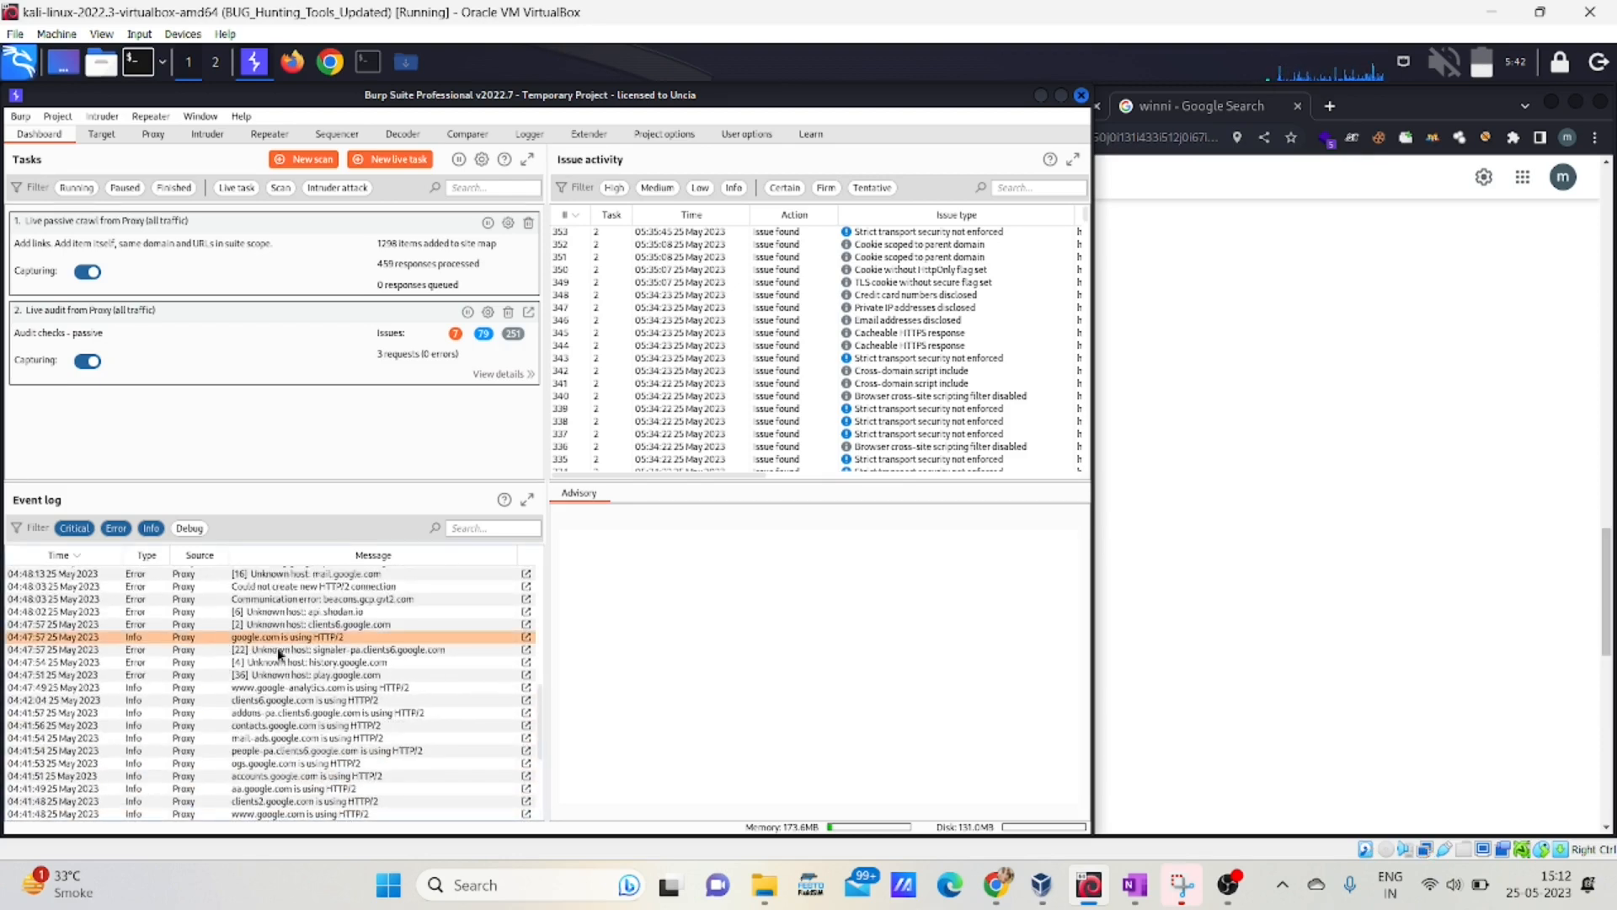
scroll(318, 667, down, 5)
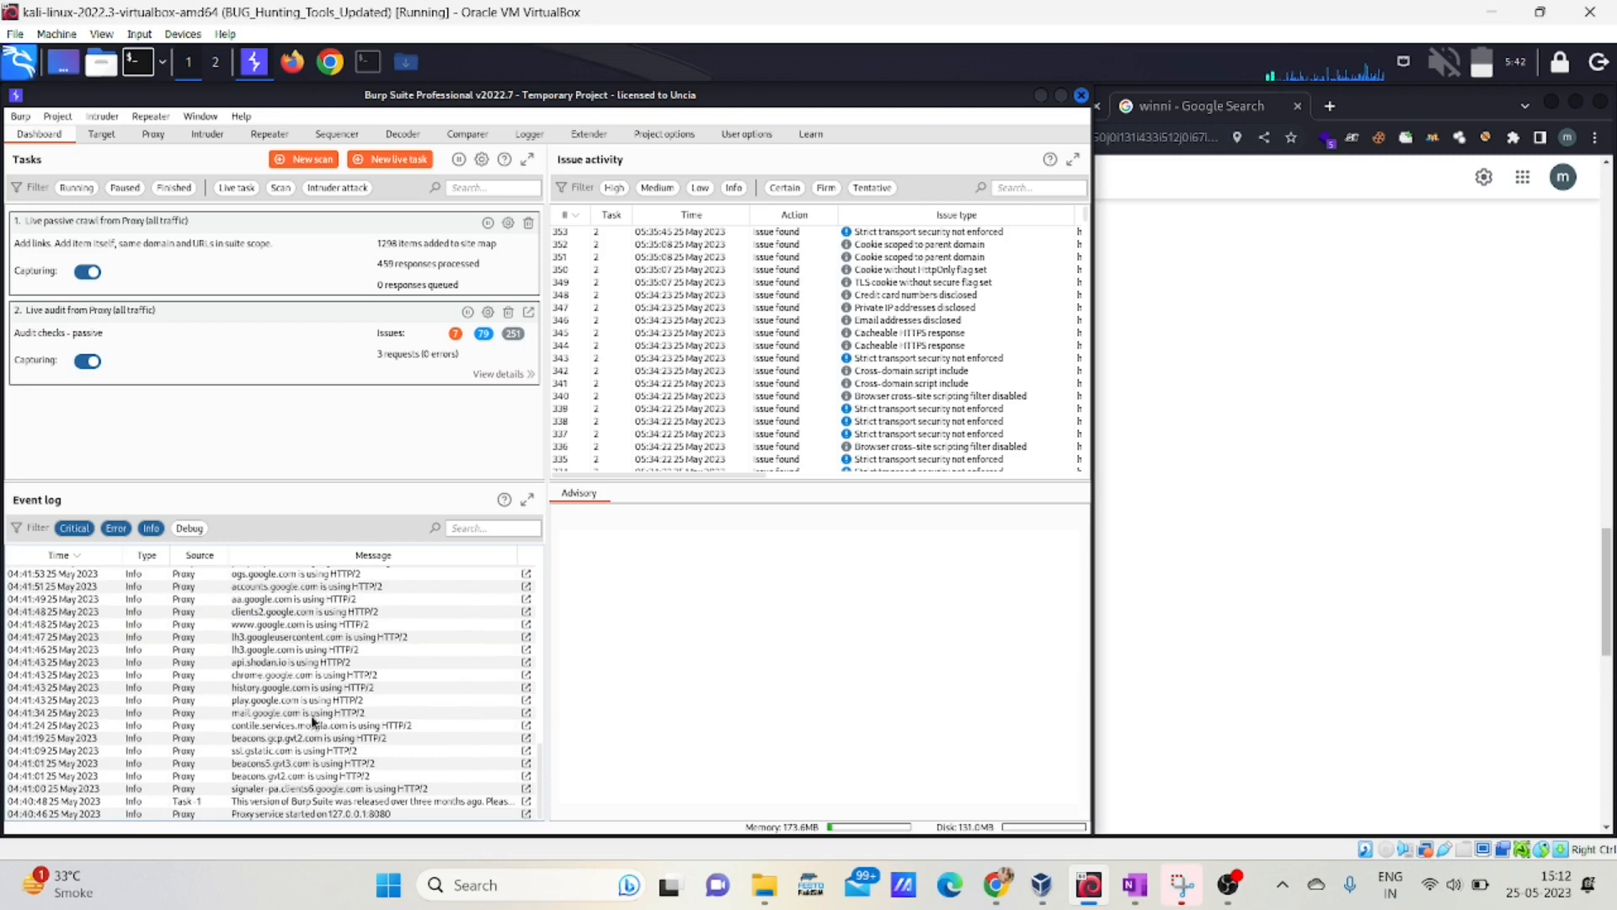
scroll(311, 719, up, 3)
scroll(314, 718, down, 3)
Examine the "Strict transport security not enforced" findings in the issue activity list, including the advisory and response of issue 339
click(793, 351)
click(863, 360)
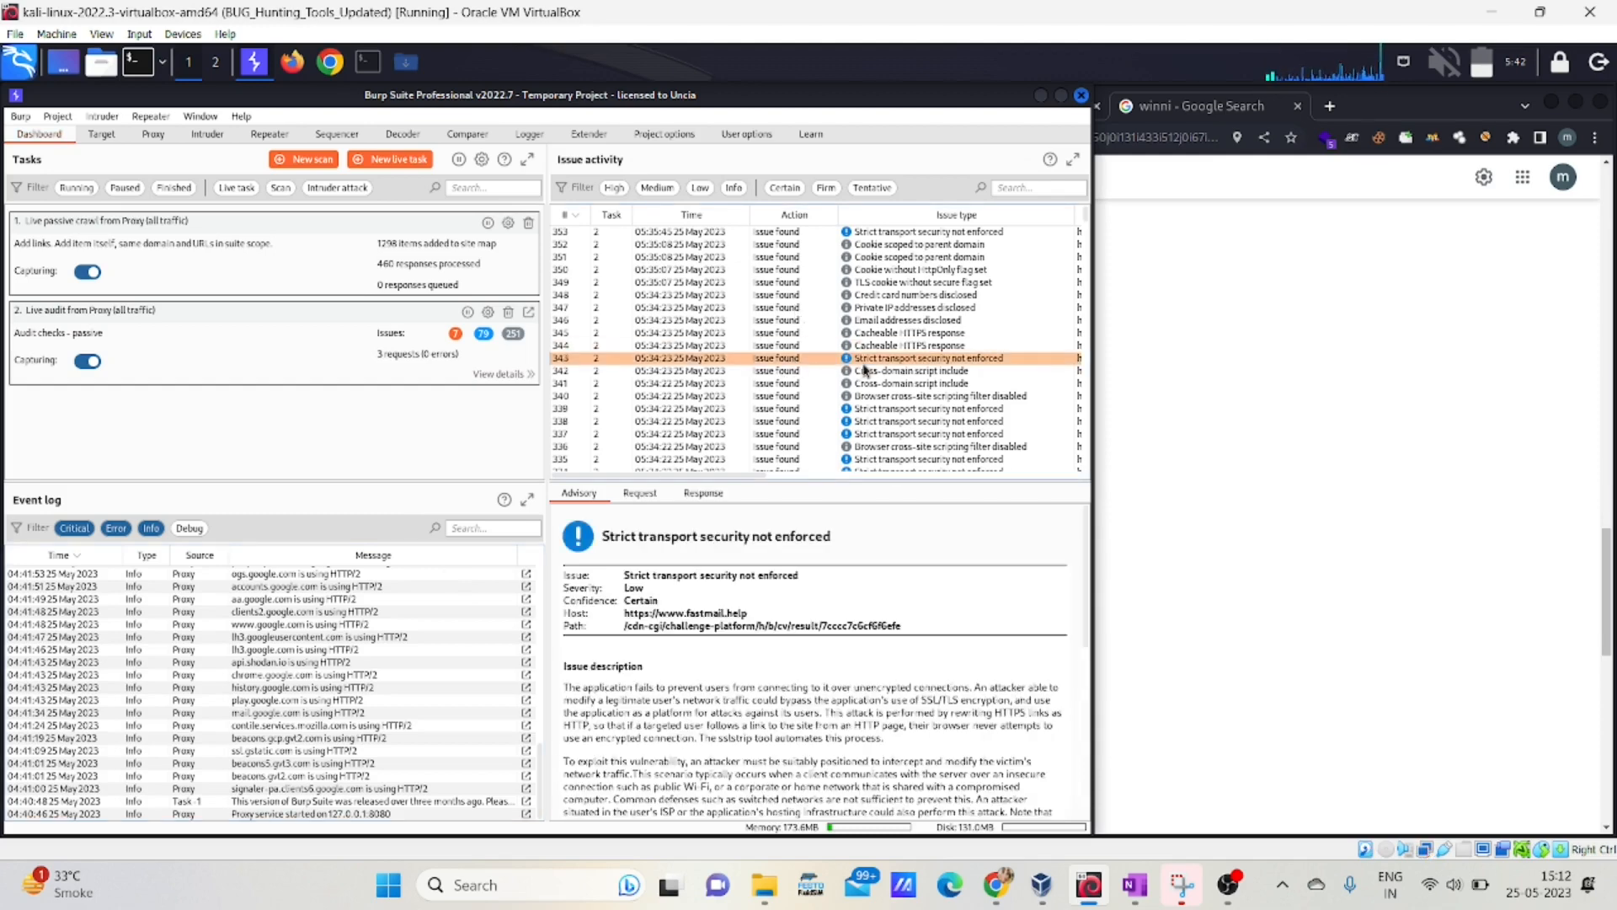
click(857, 410)
scroll(857, 411, down, 3)
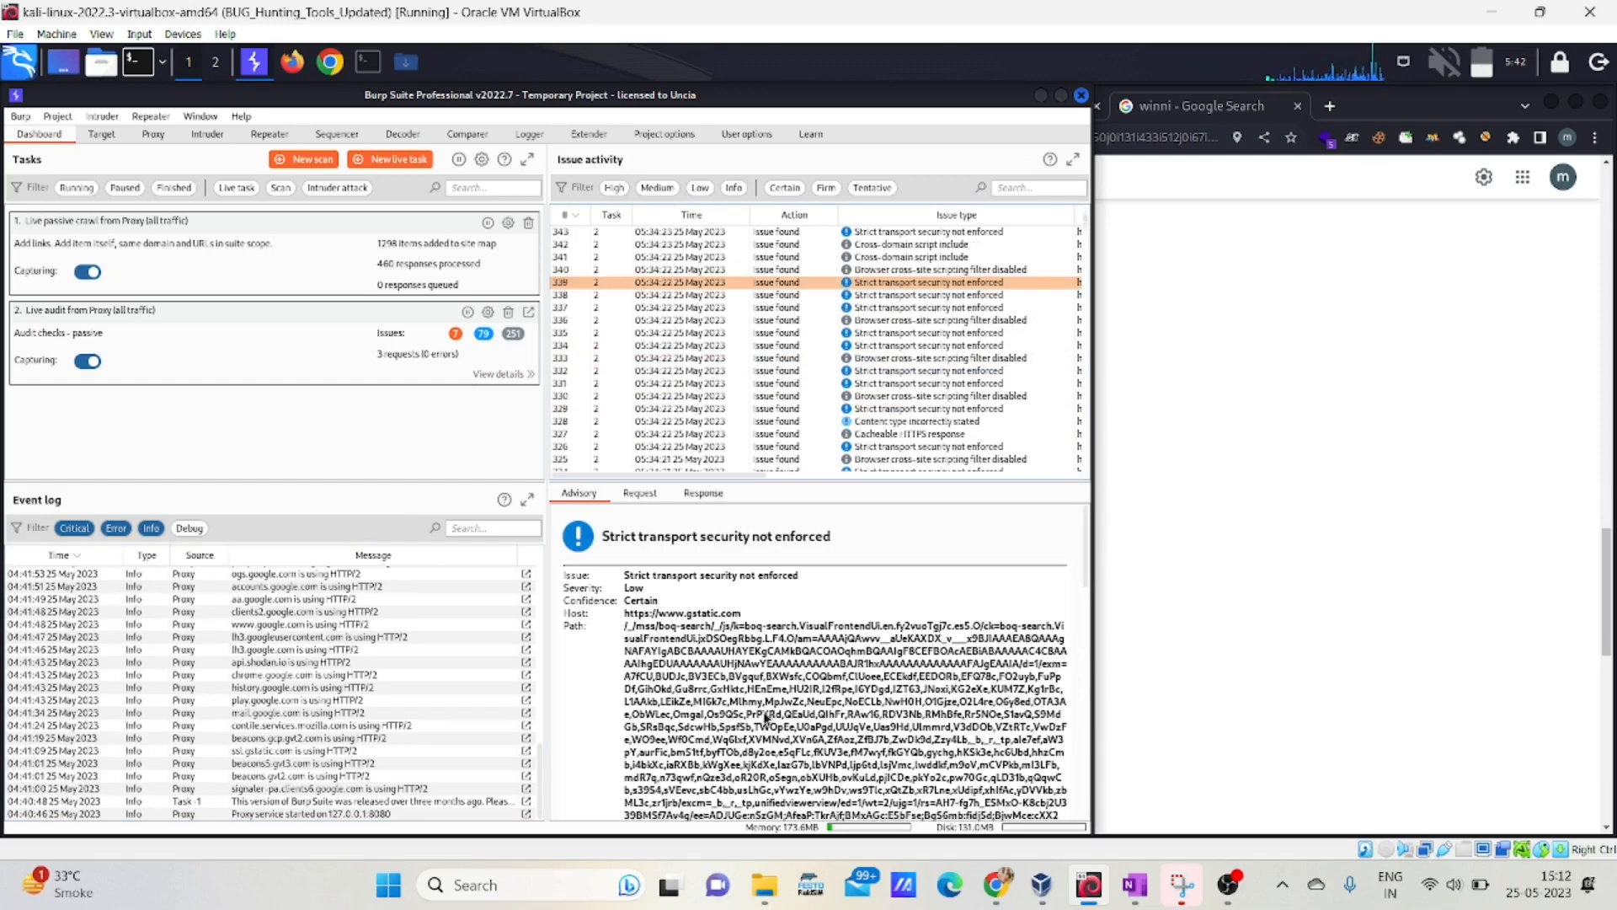
scroll(767, 717, down, 5)
scroll(766, 718, down, 5)
scroll(766, 717, up, 10)
click(701, 495)
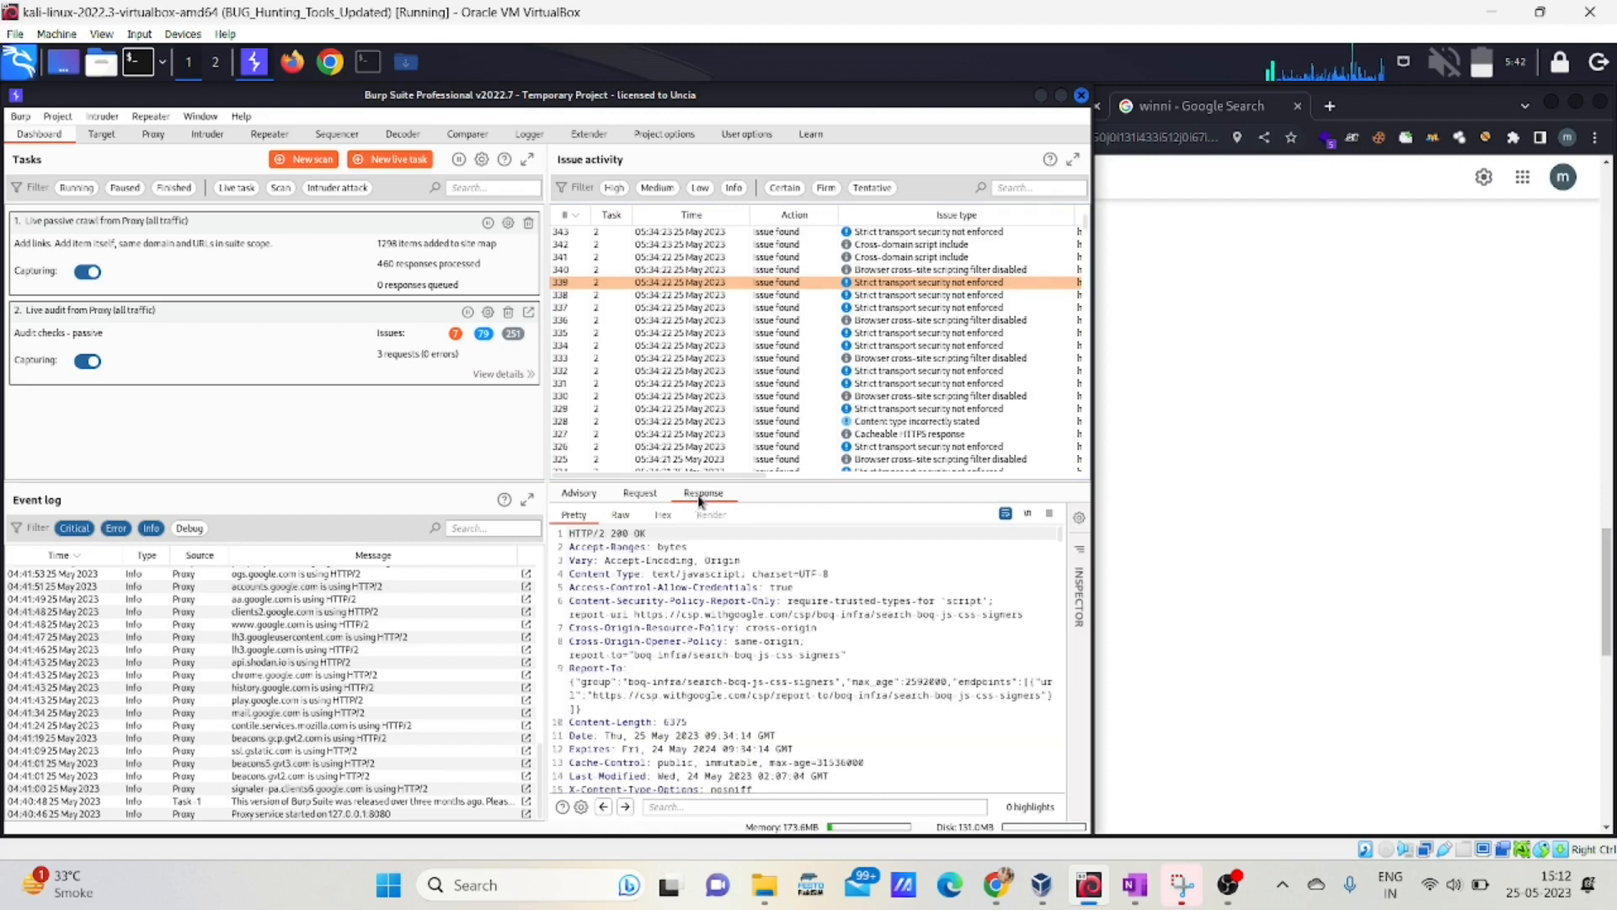
click(583, 495)
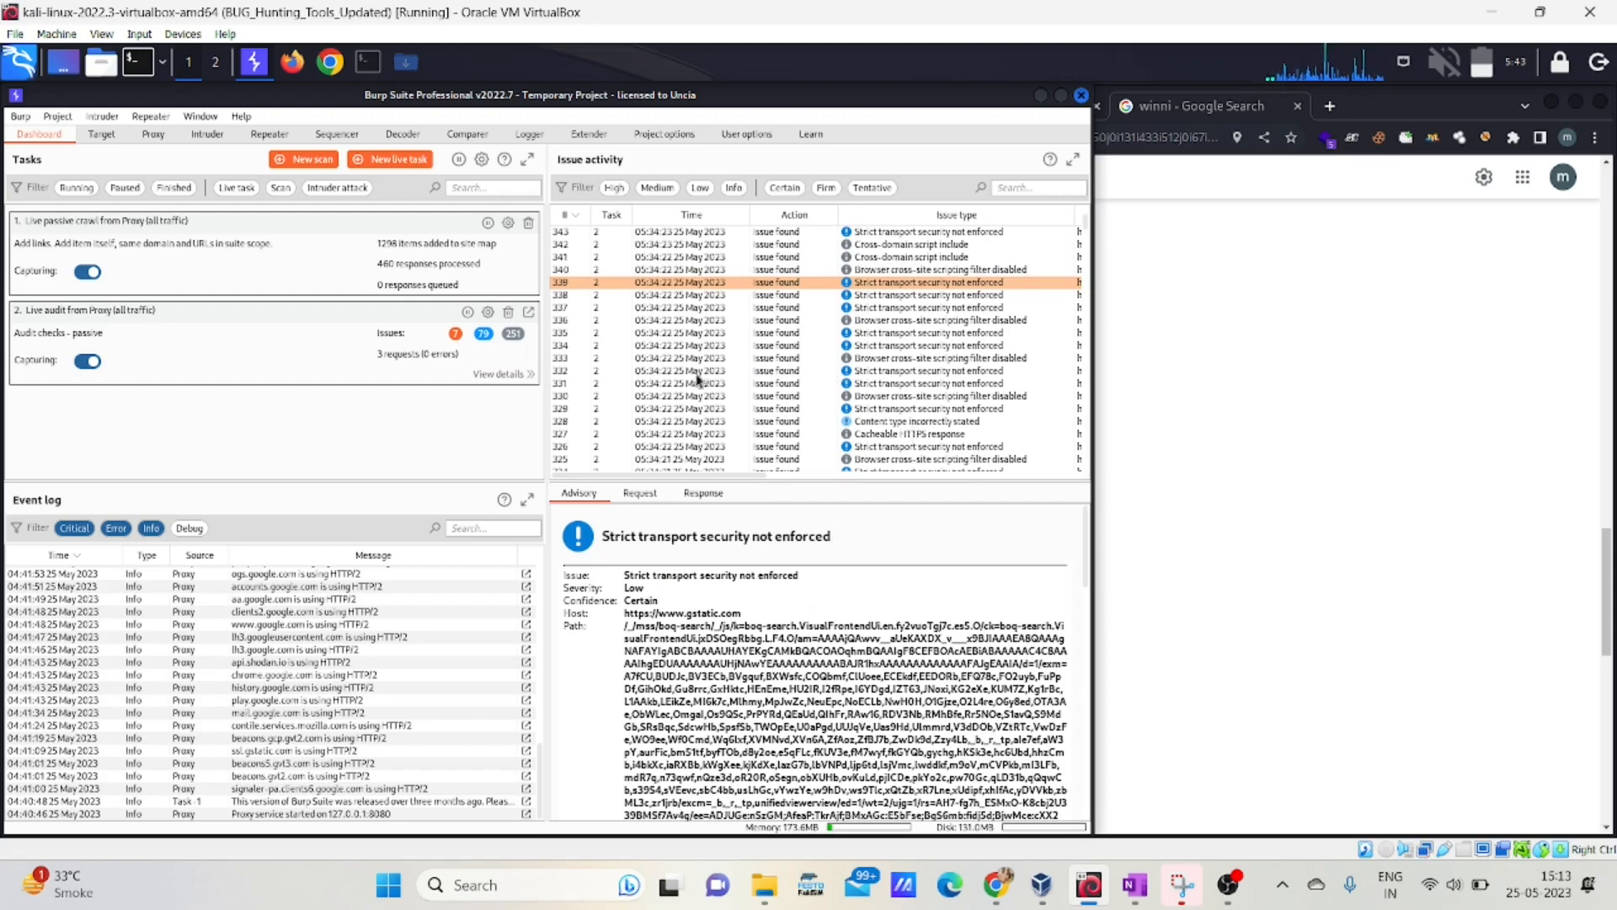
scroll(790, 377, down, 3)
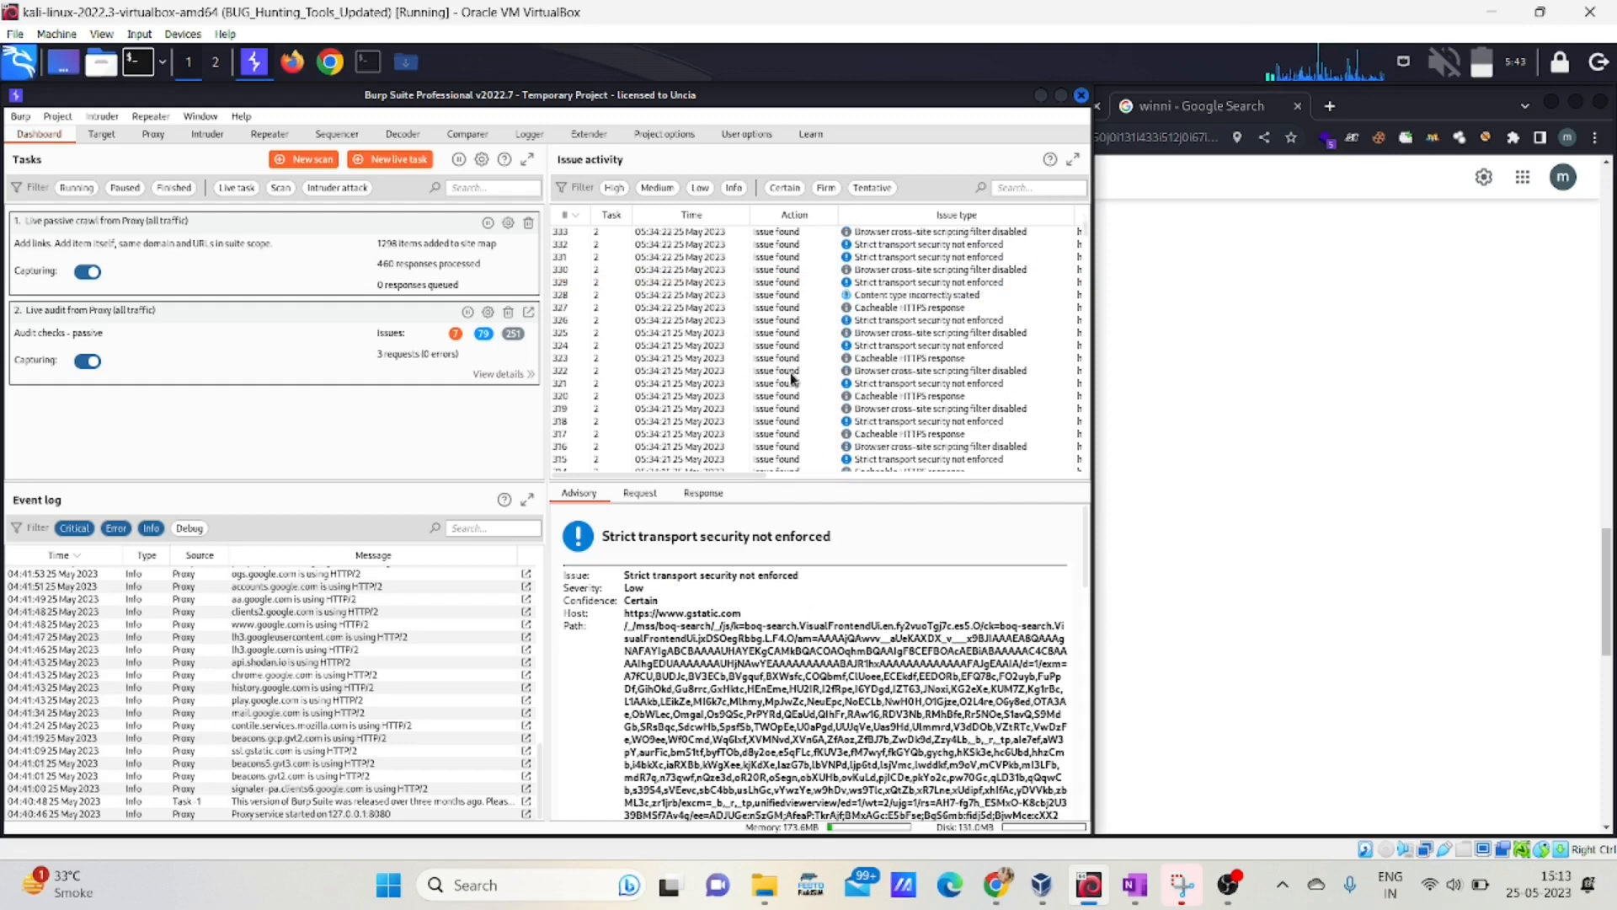
scroll(791, 396, up, 5)
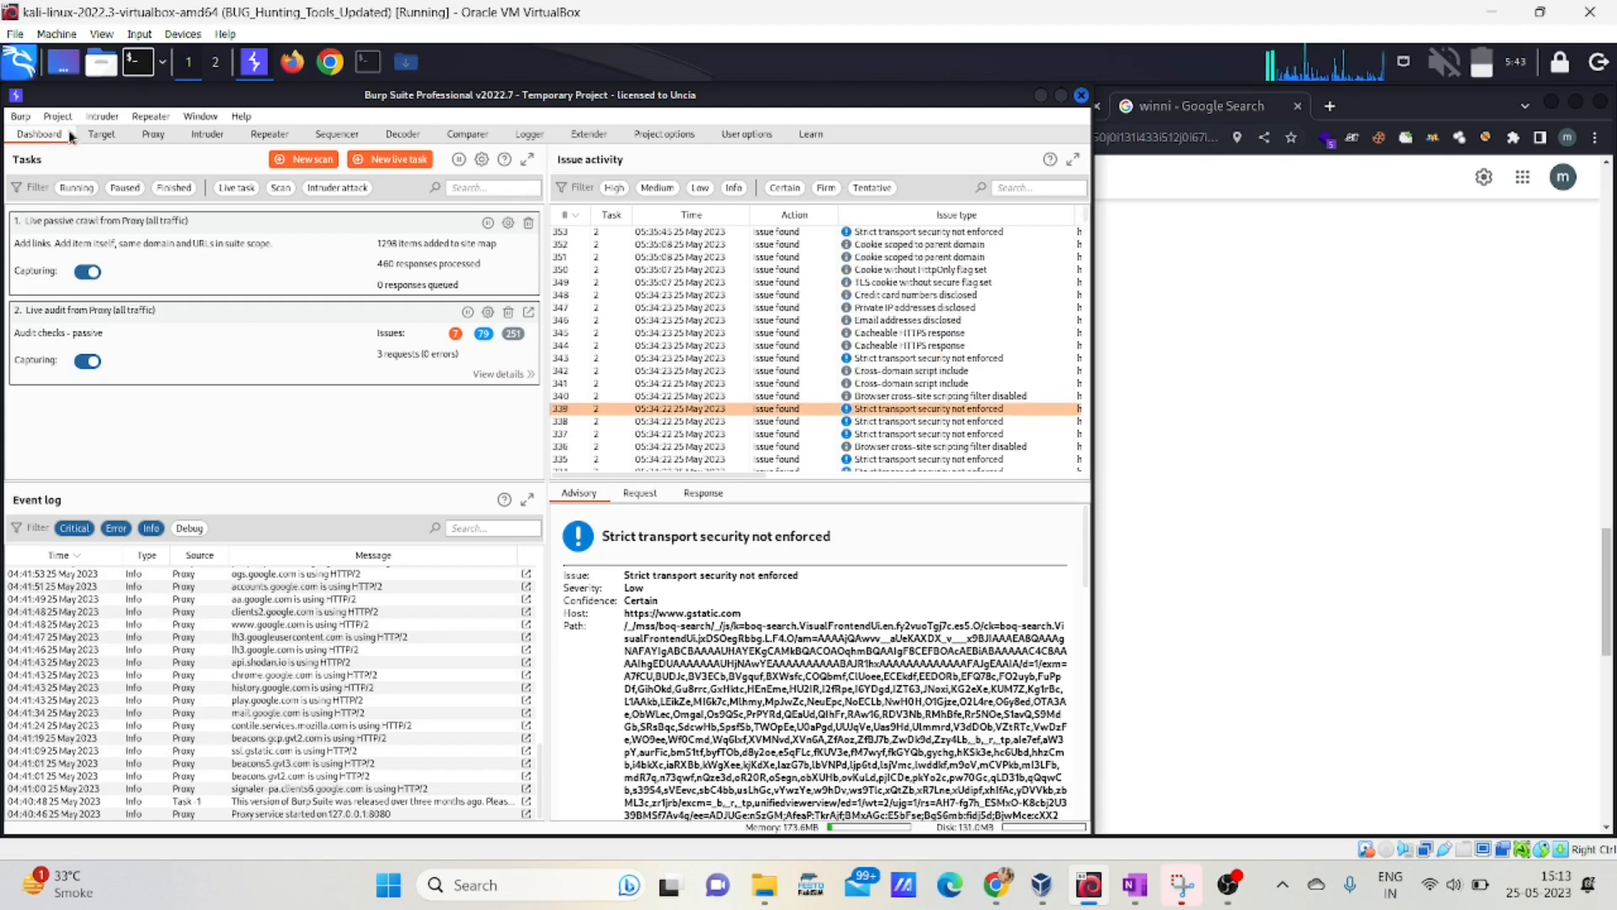
Browse the BApp Store and view the details of Collaborator Everywhere, JS Miner and Log4Shell Everywhere
click(600, 140)
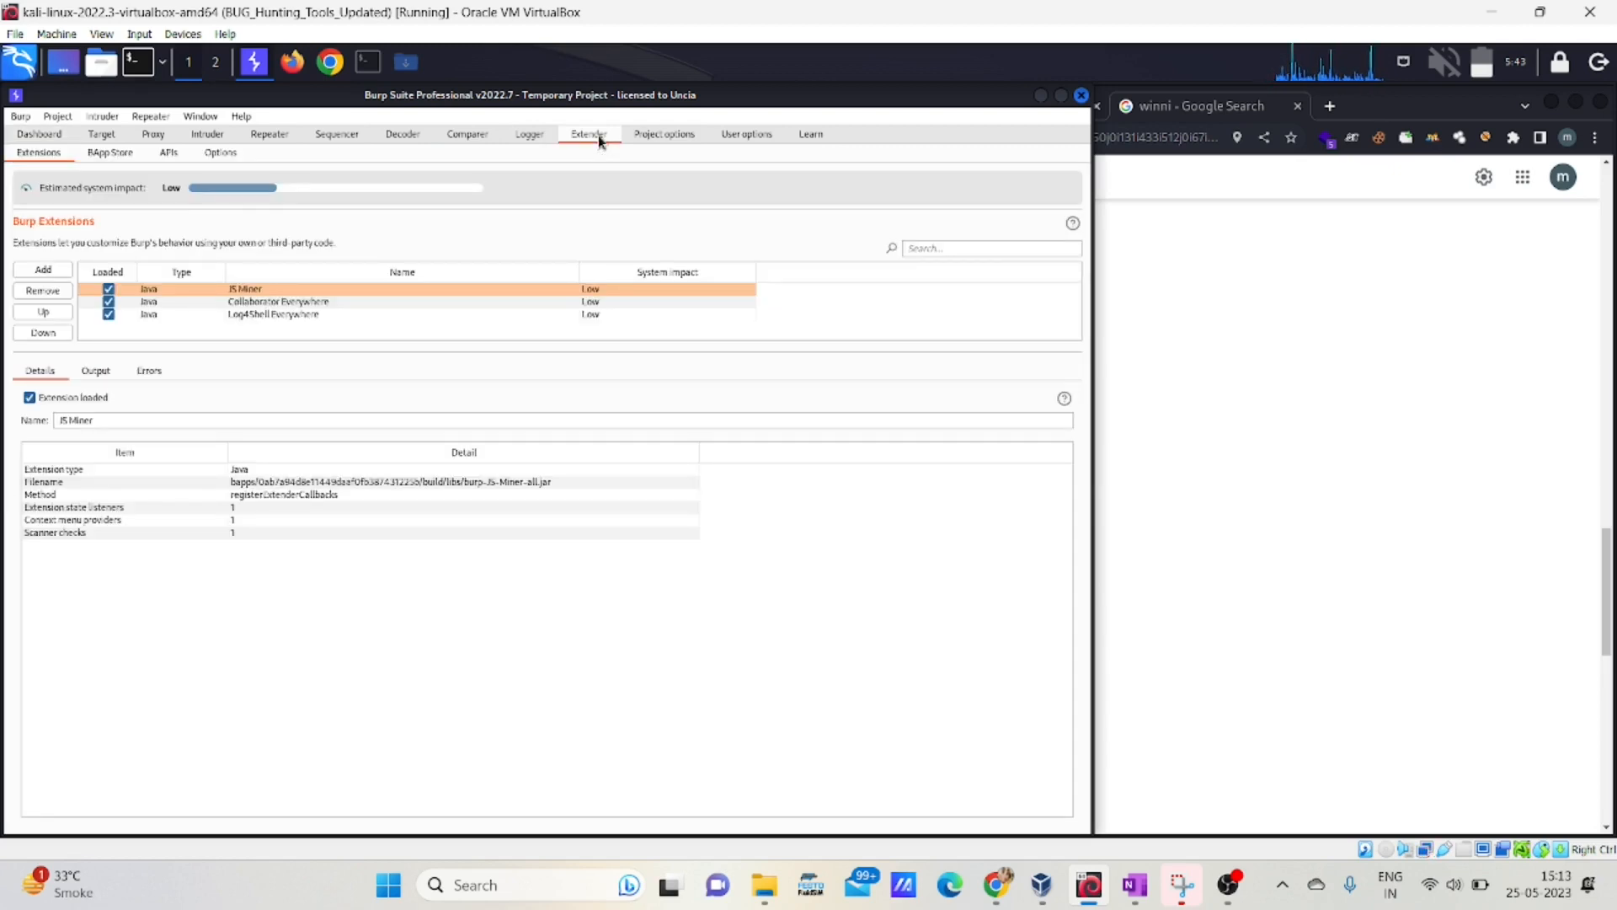
click(106, 153)
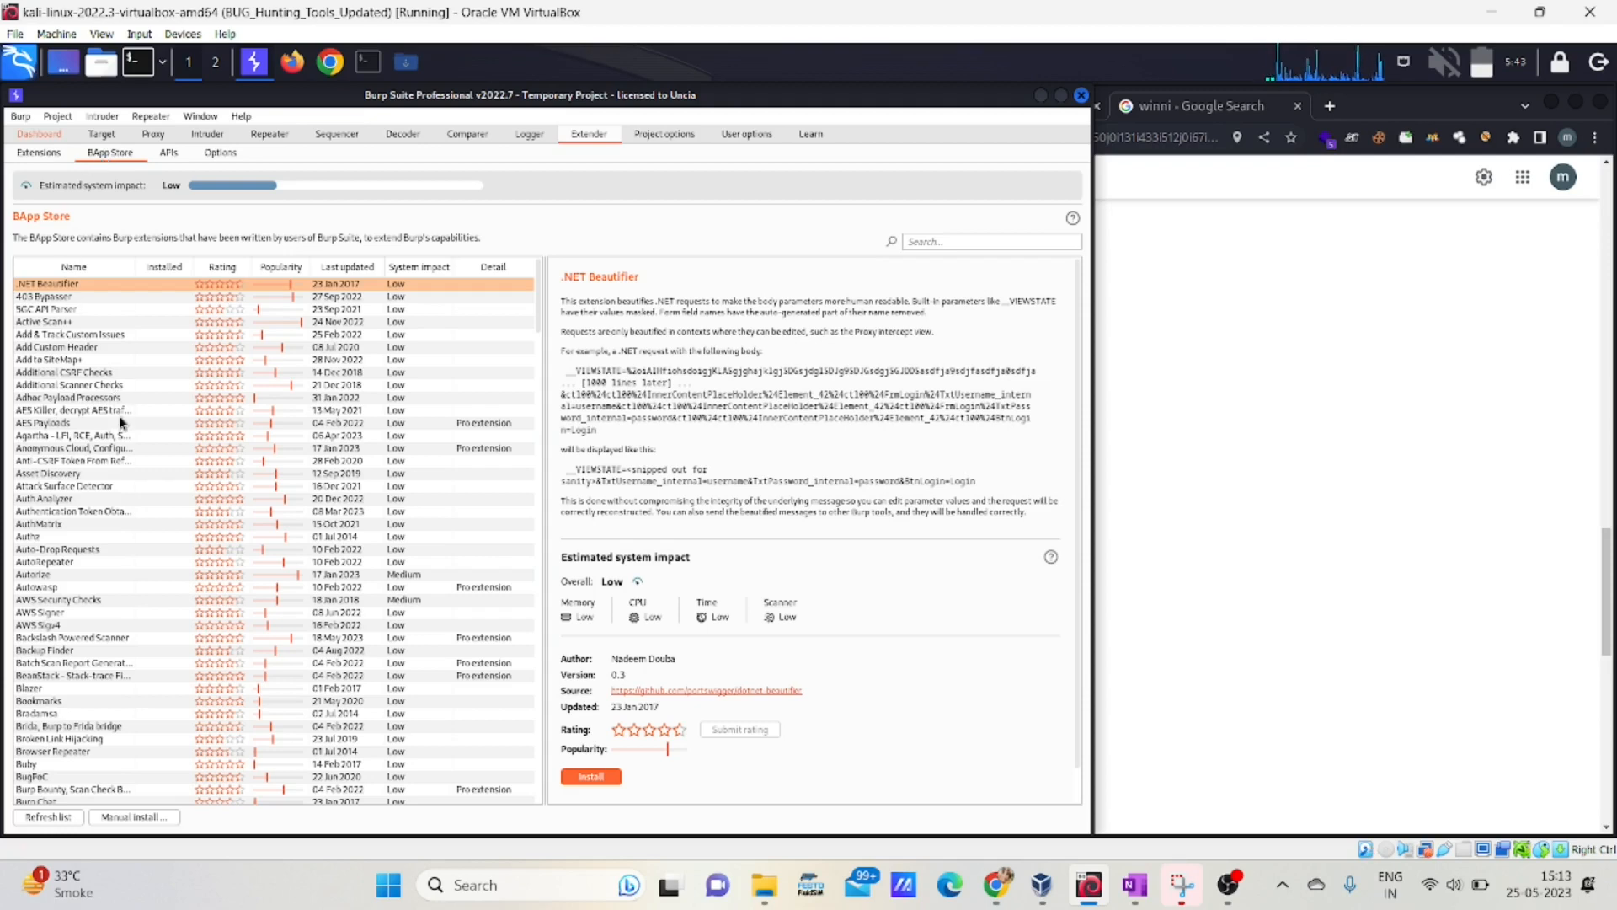
scroll(105, 419, down, 13)
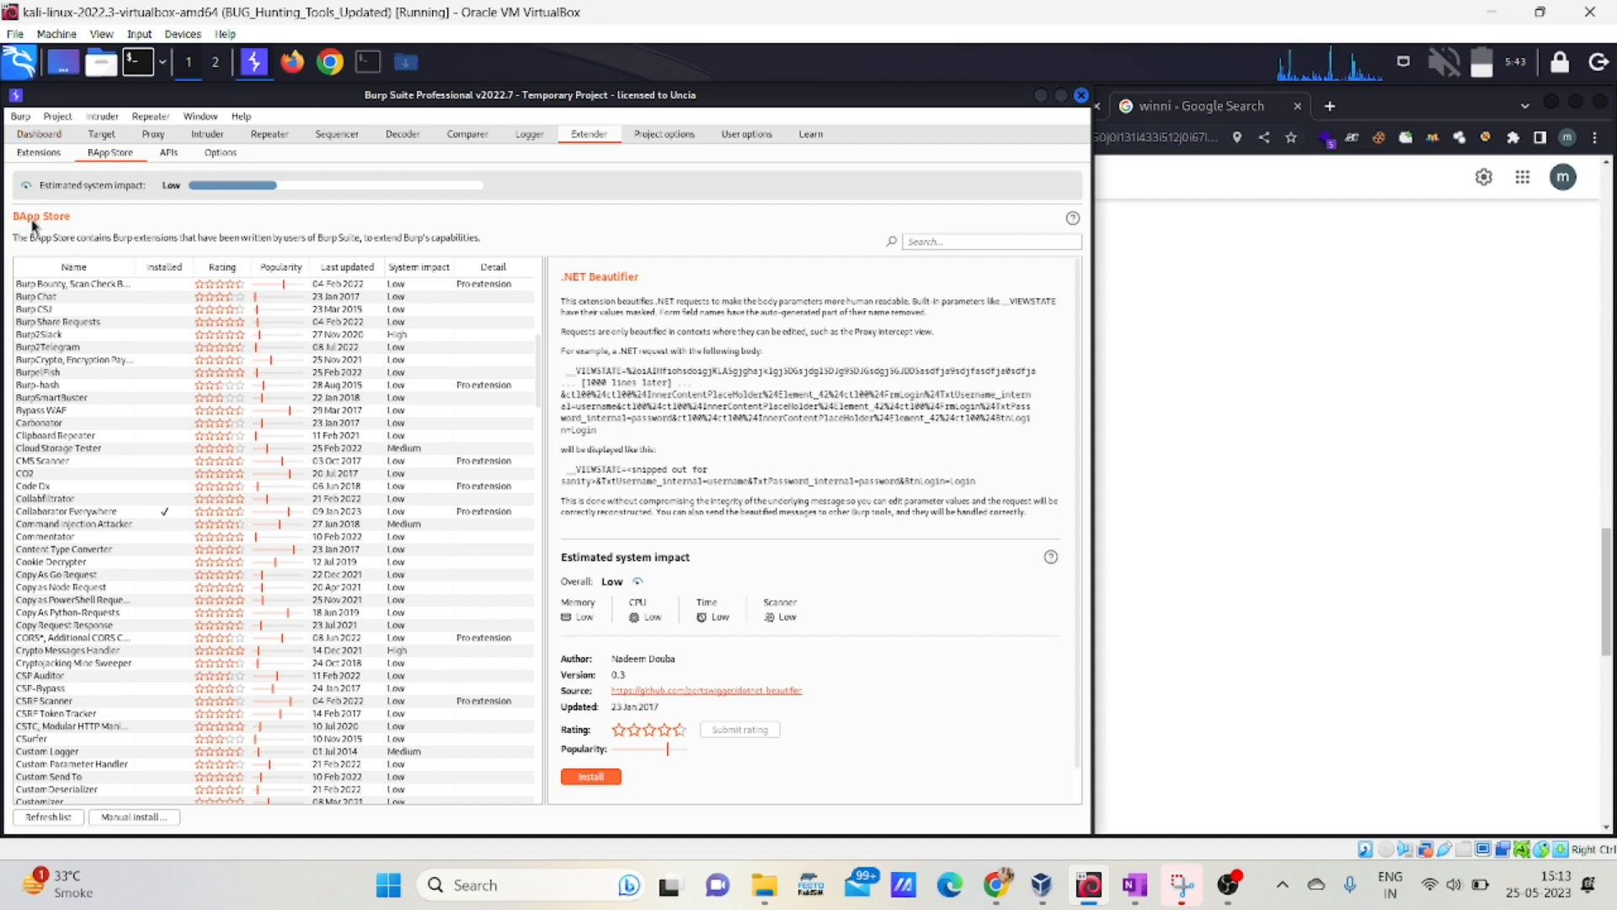
click(135, 513)
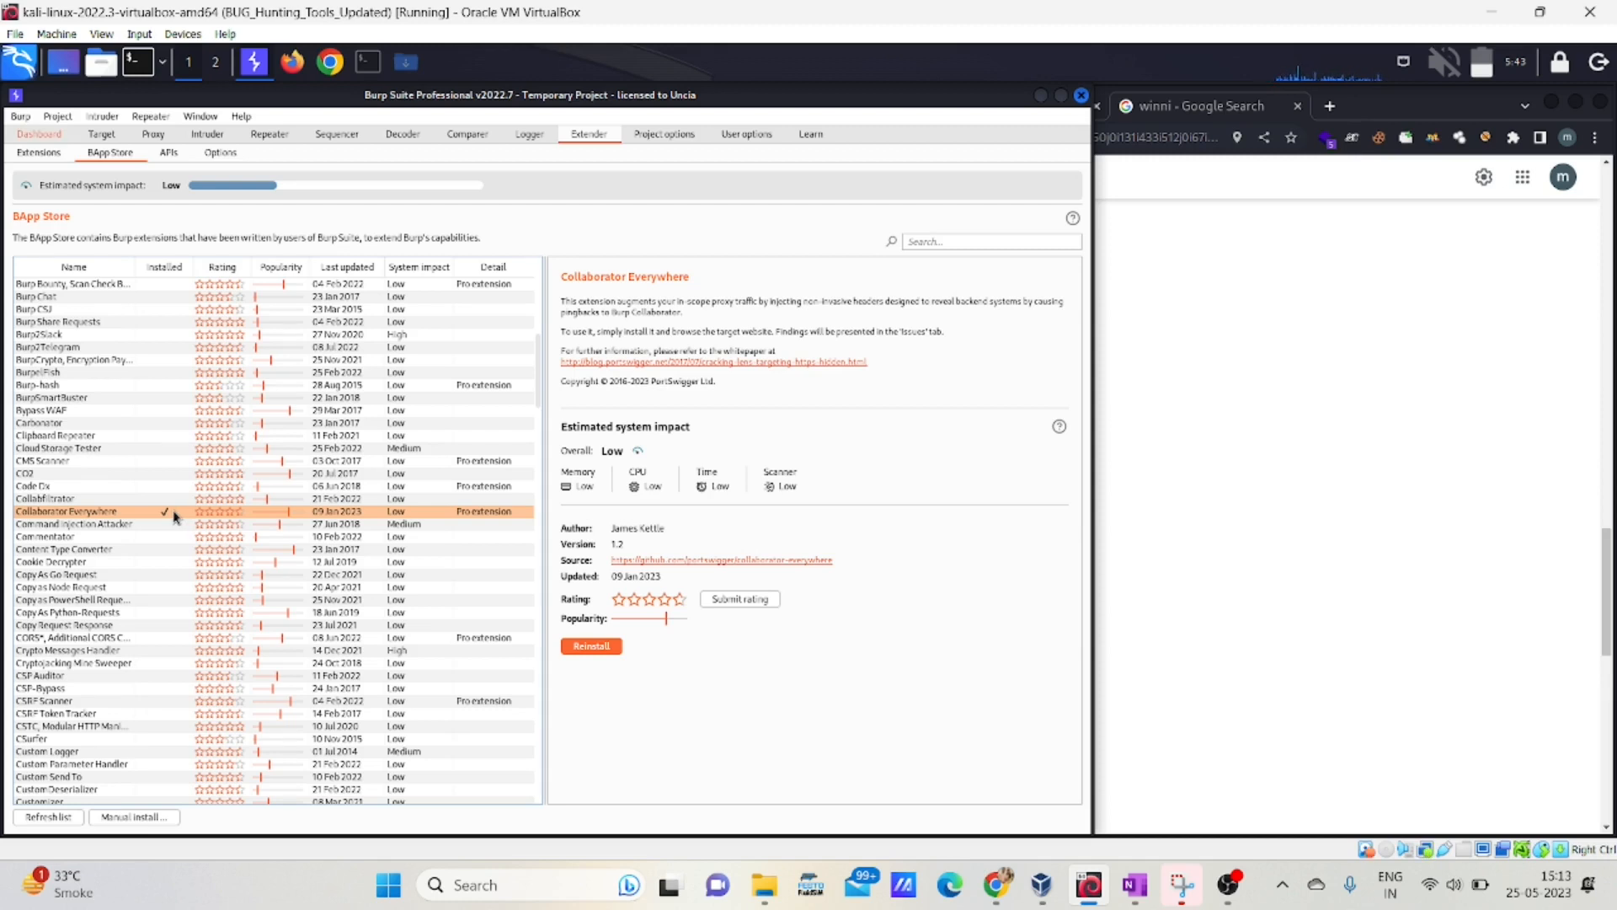
scroll(174, 517, down, 20)
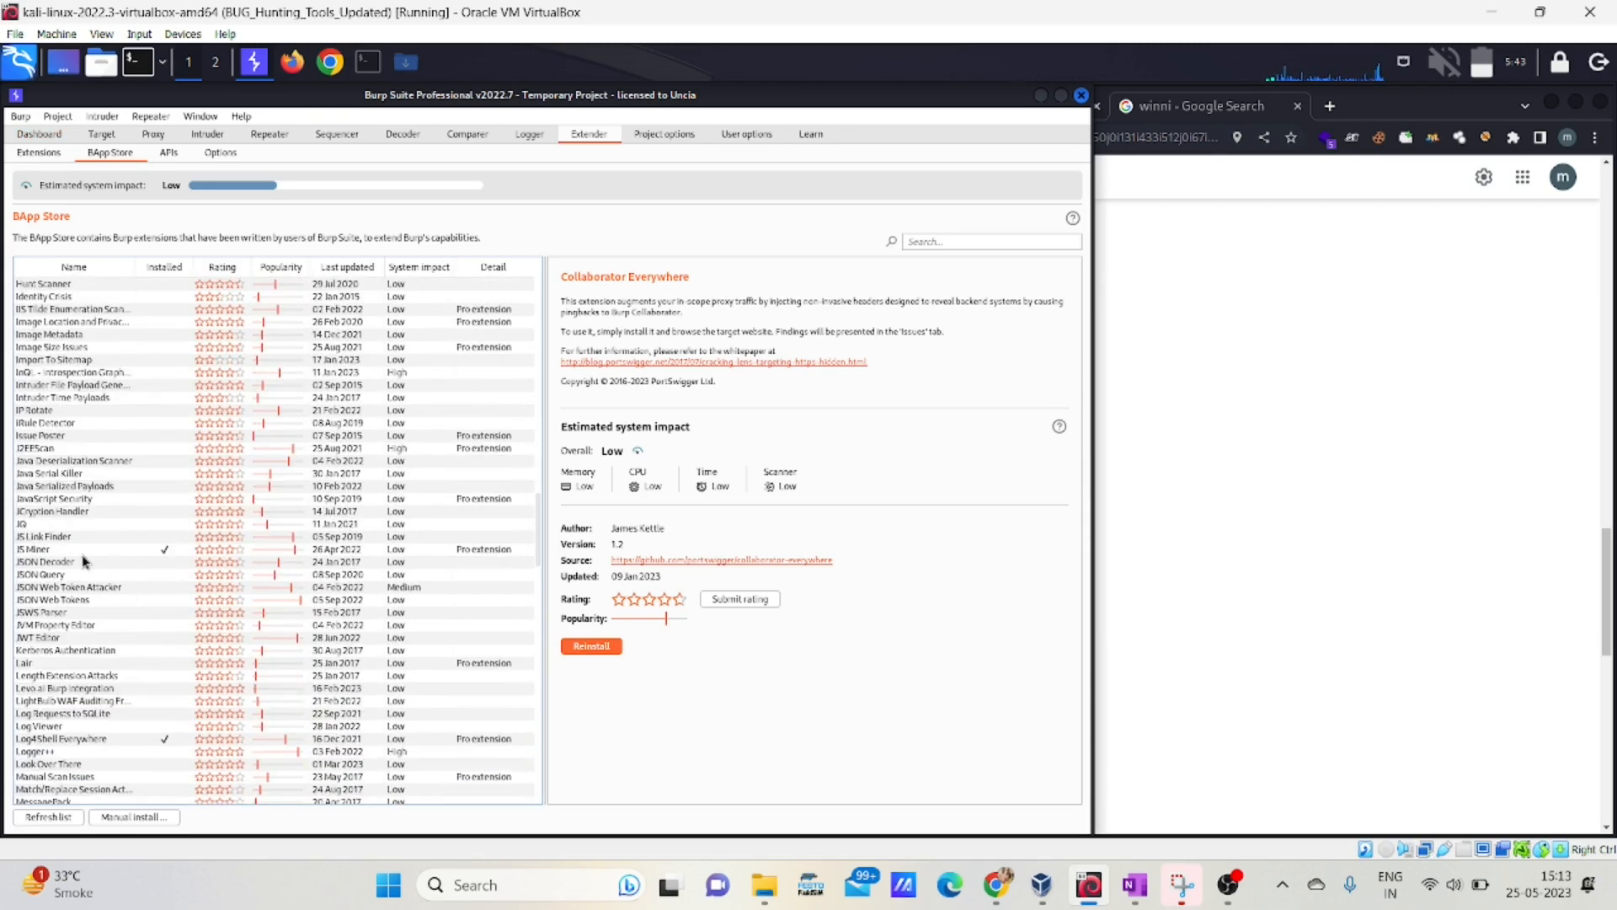
click(71, 551)
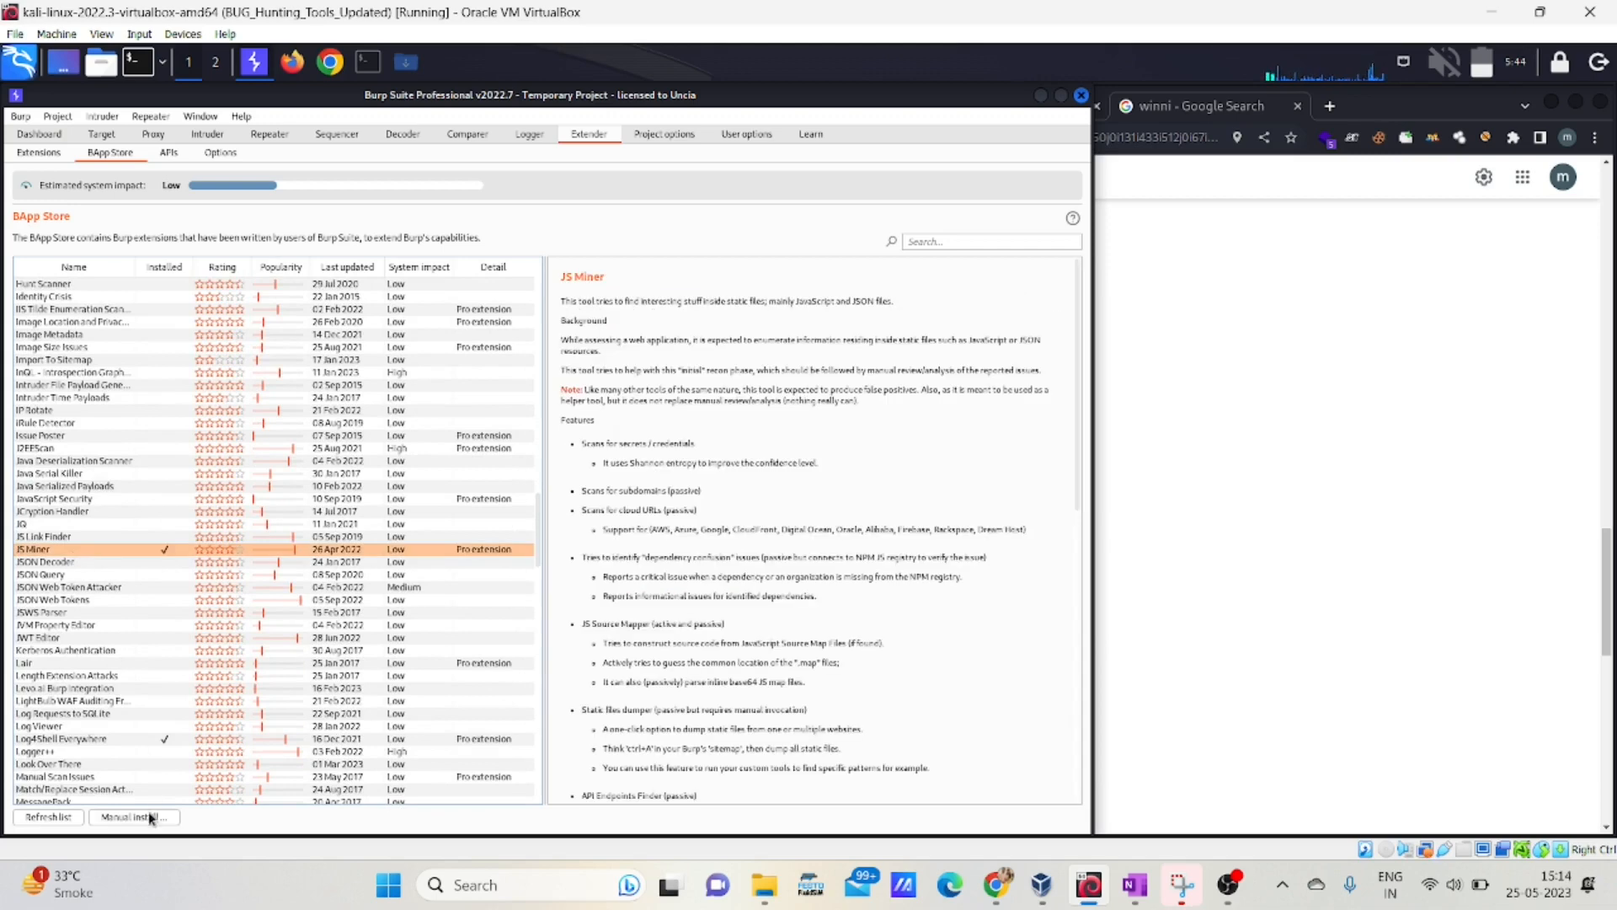
click(77, 741)
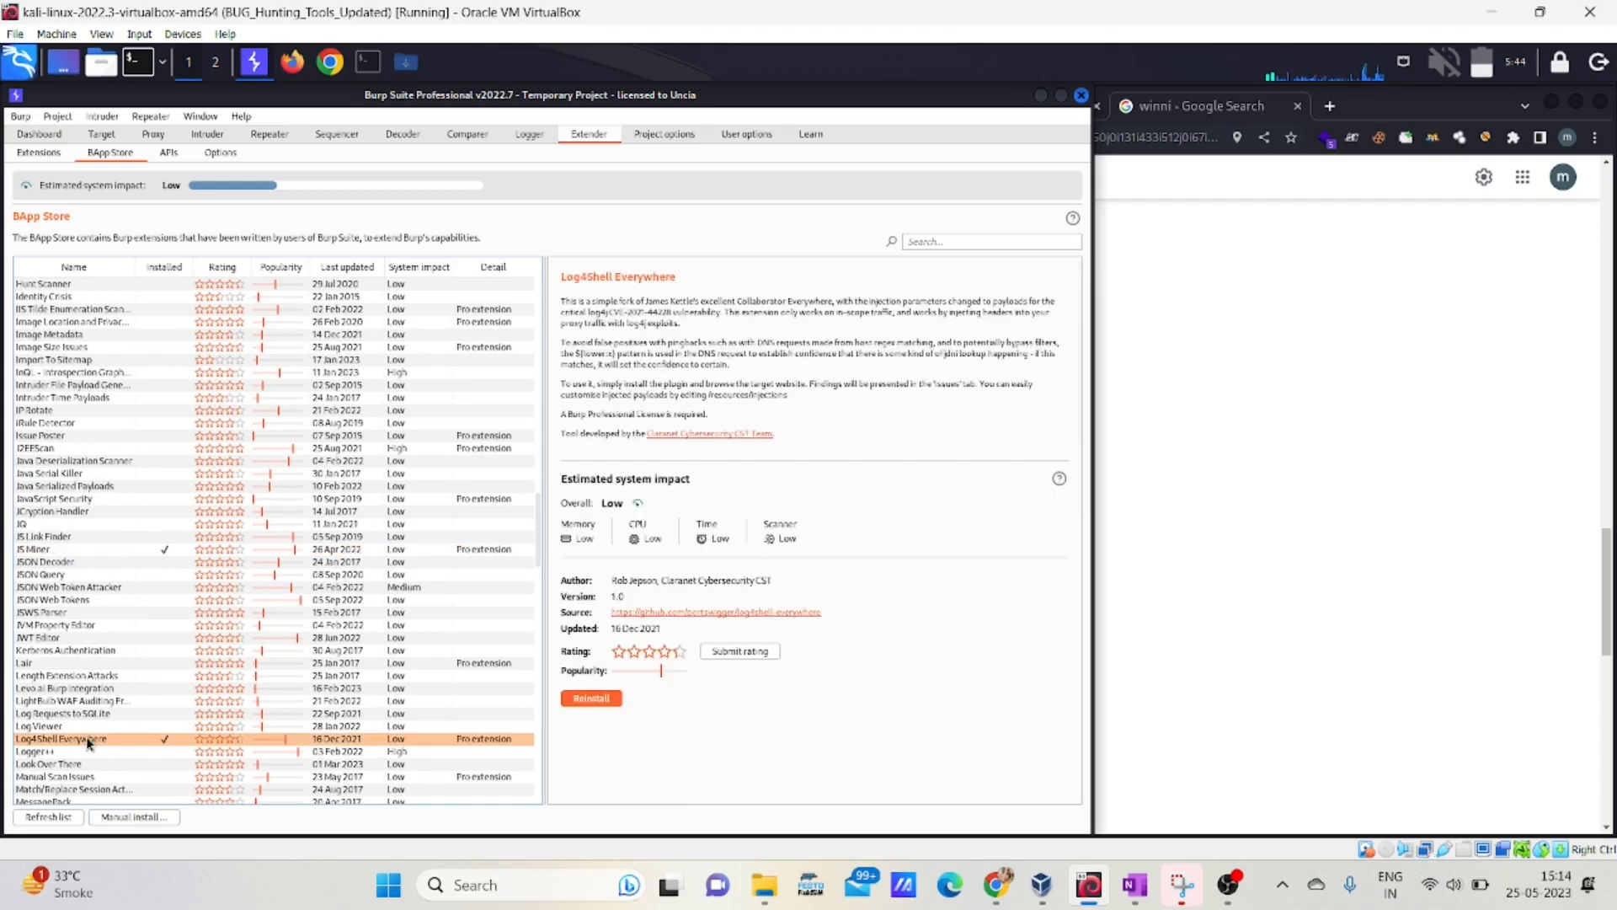
scroll(190, 639, up, 3)
scroll(190, 638, up, 15)
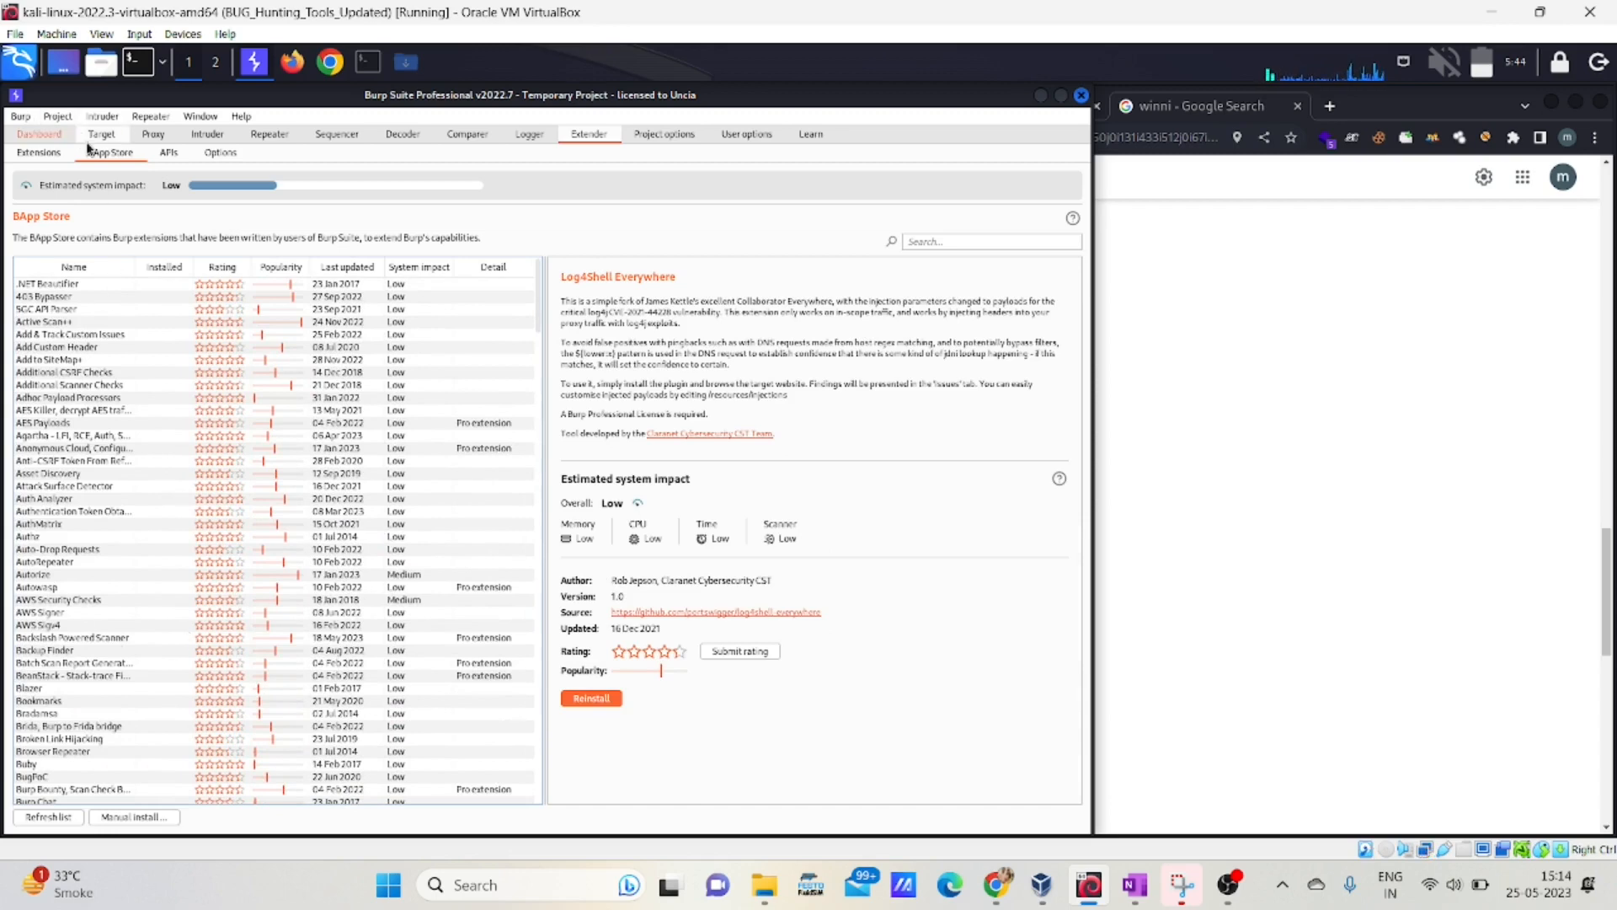
View the Extender APIs and extension options, and return to the list of installed Burp extensions
click(170, 155)
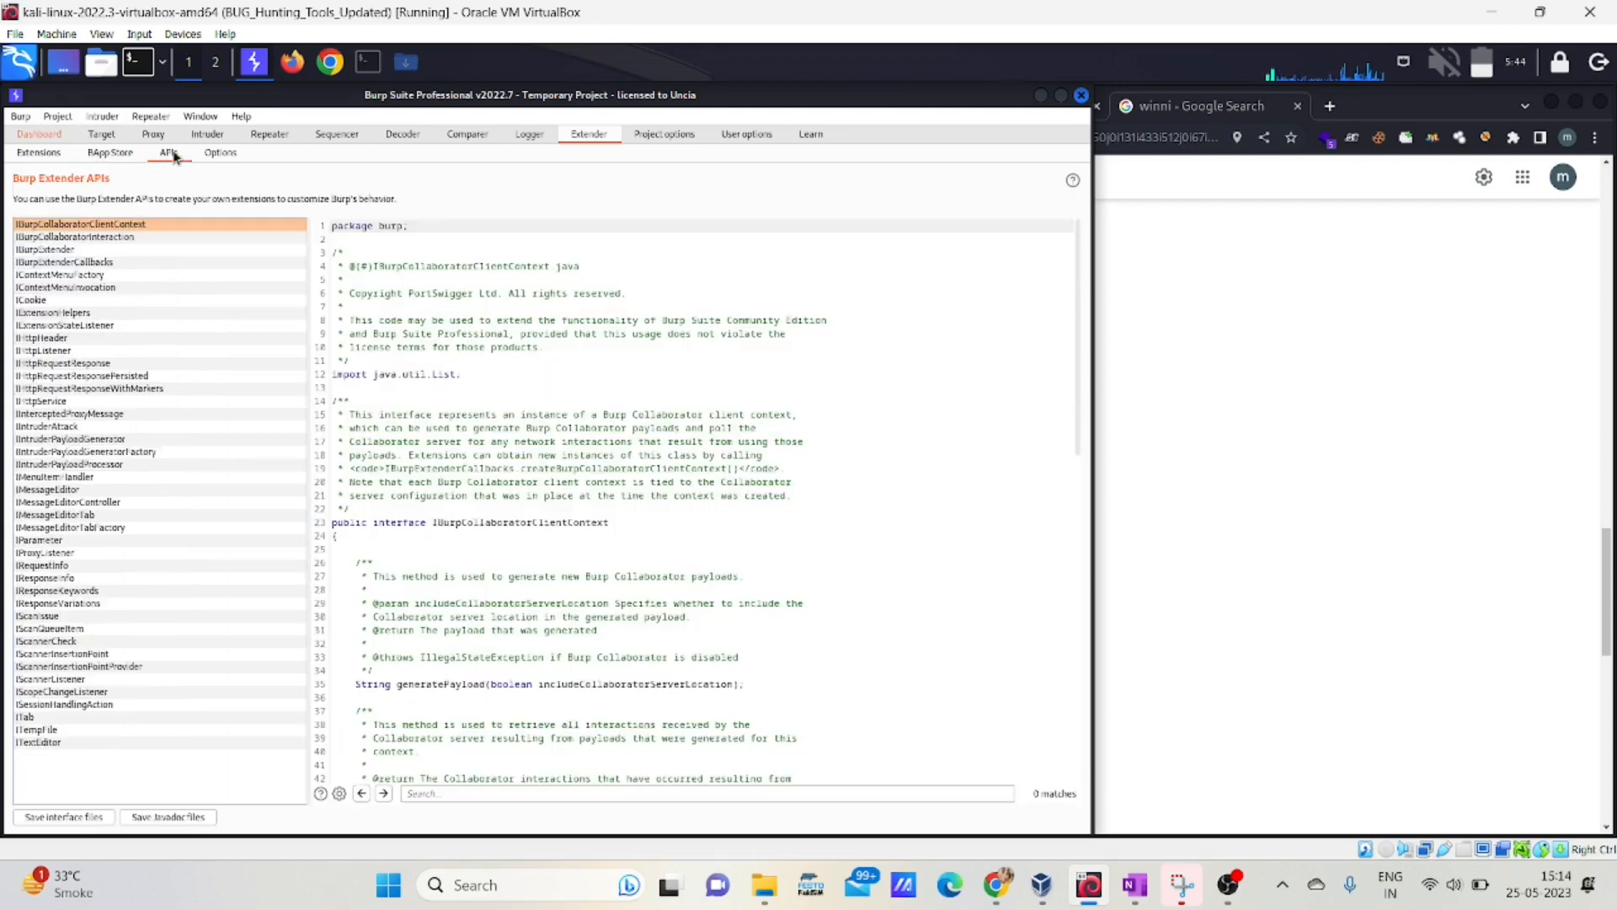
click(215, 158)
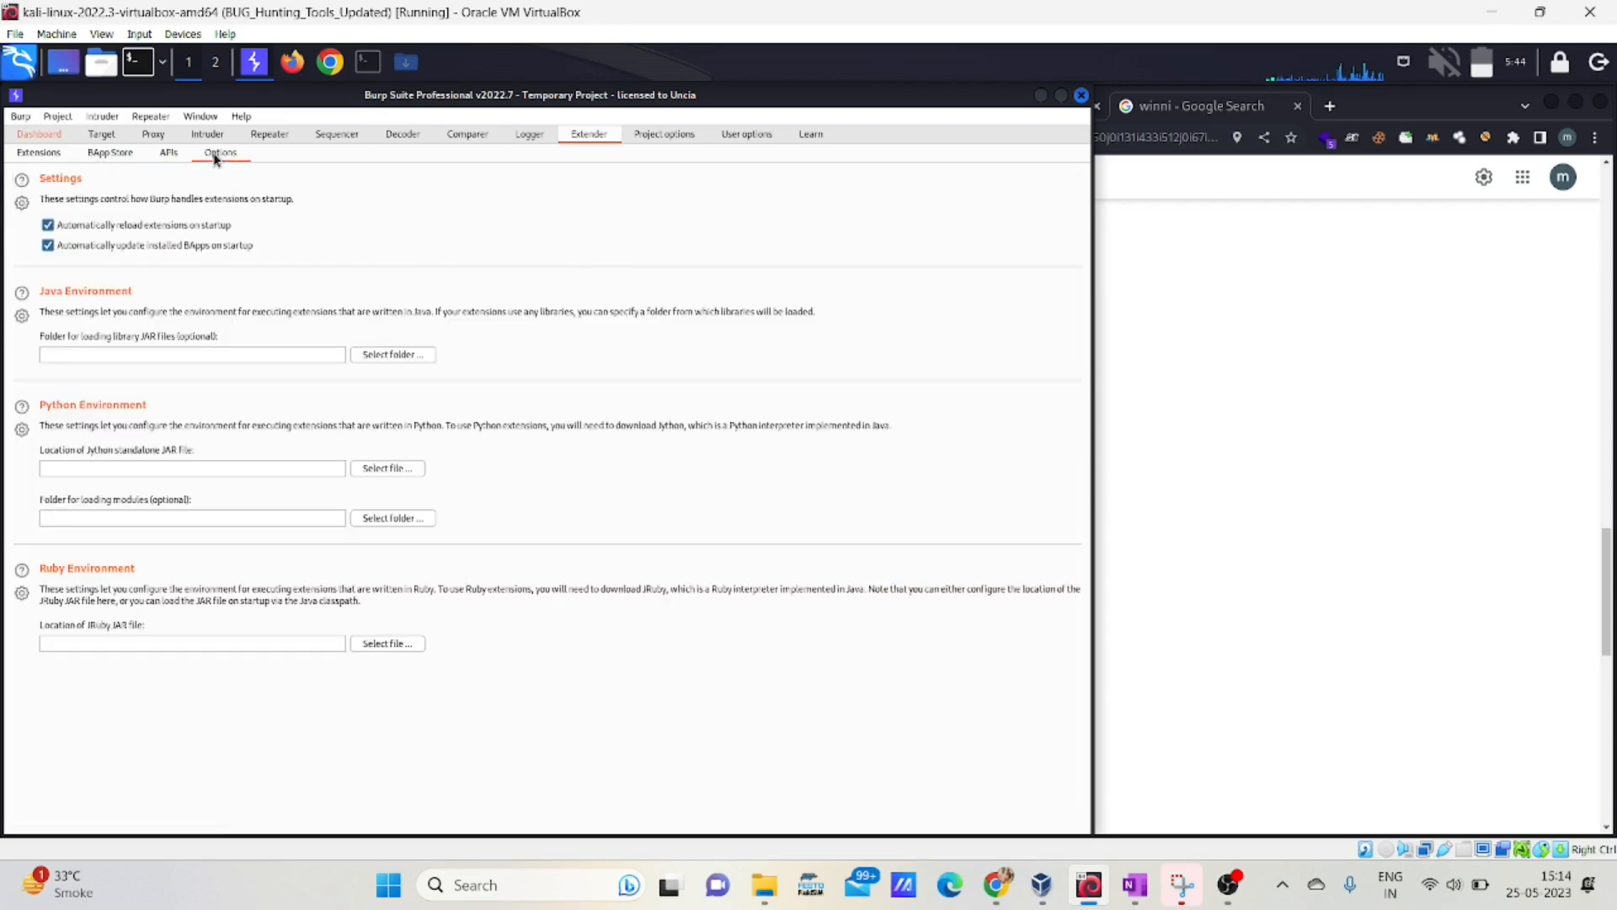
click(42, 155)
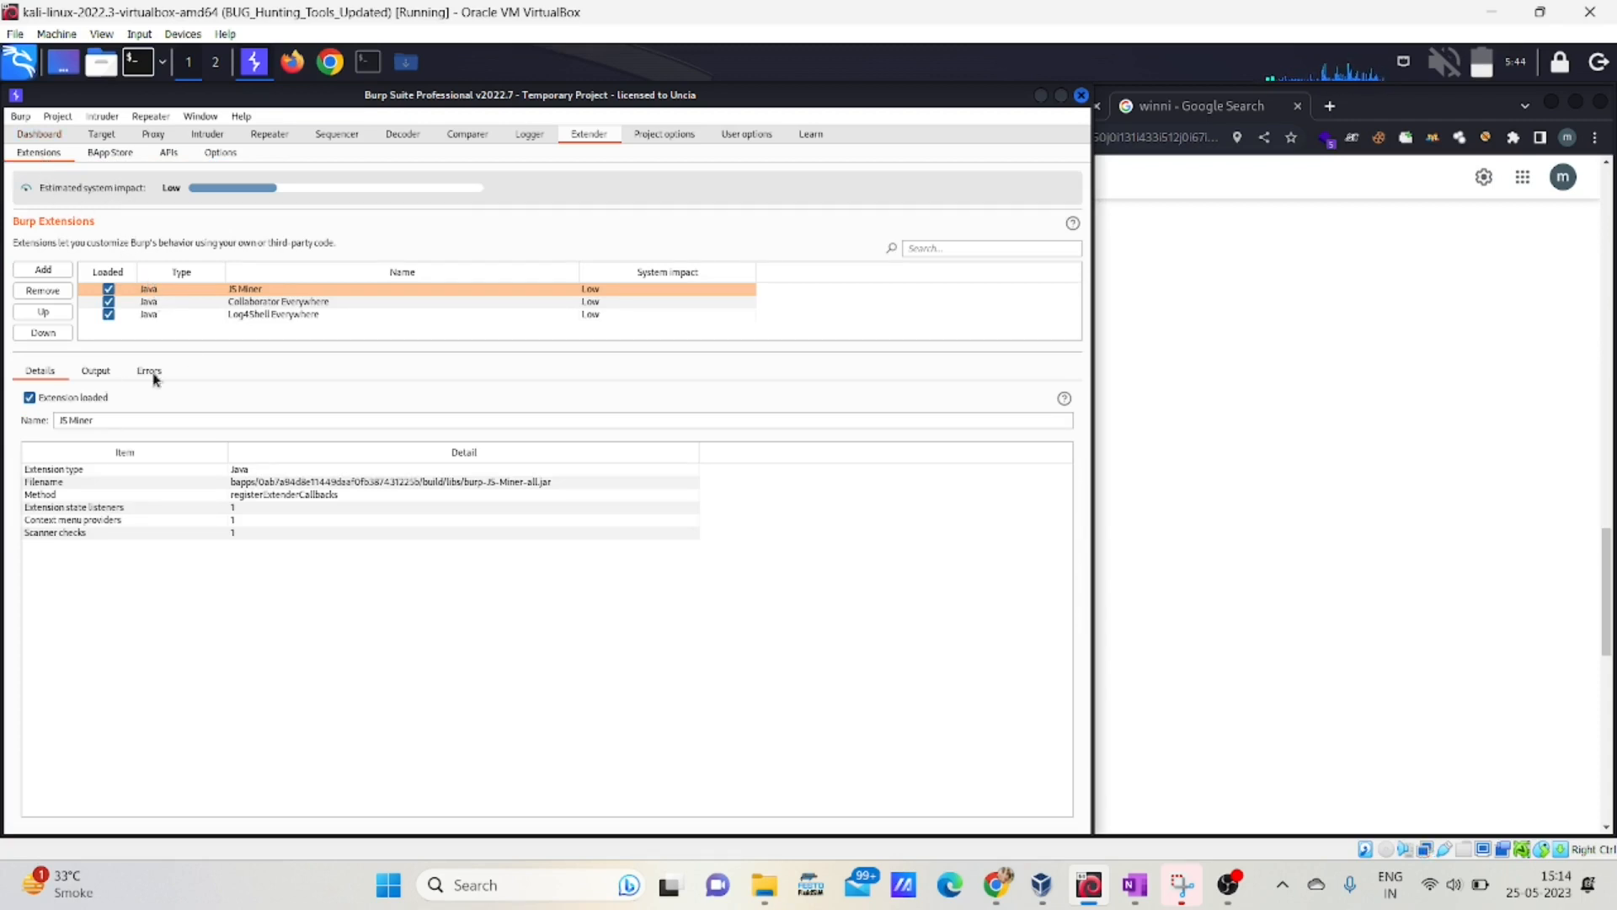
click(119, 156)
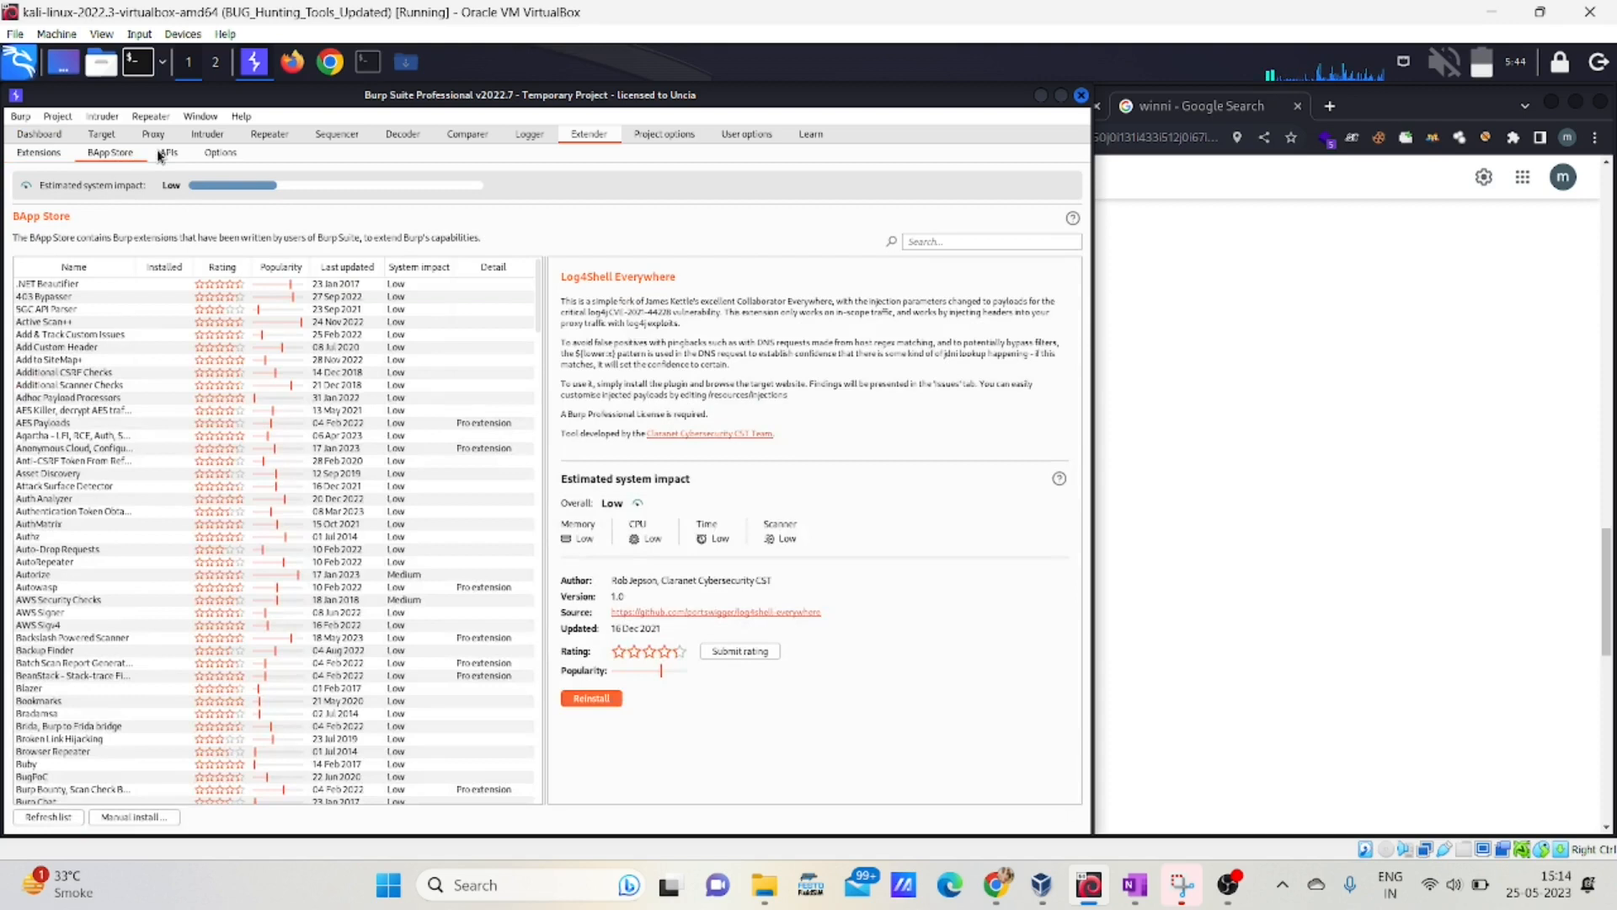
click(29, 155)
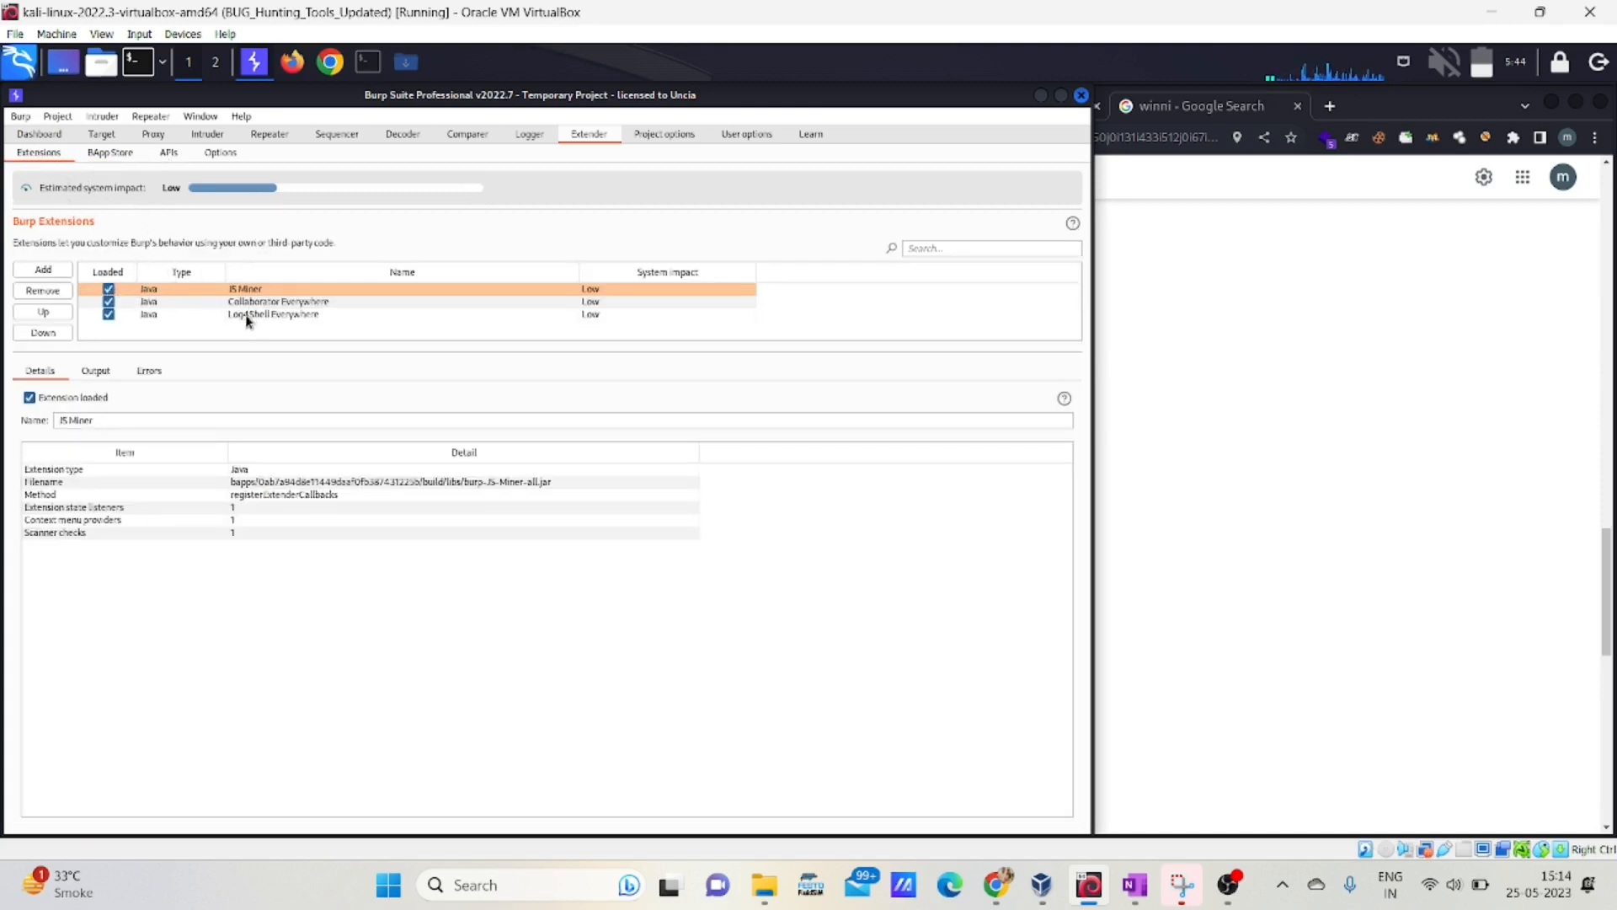
Unload the Collaborator Everywhere extension and load it again, closing the load report
click(108, 301)
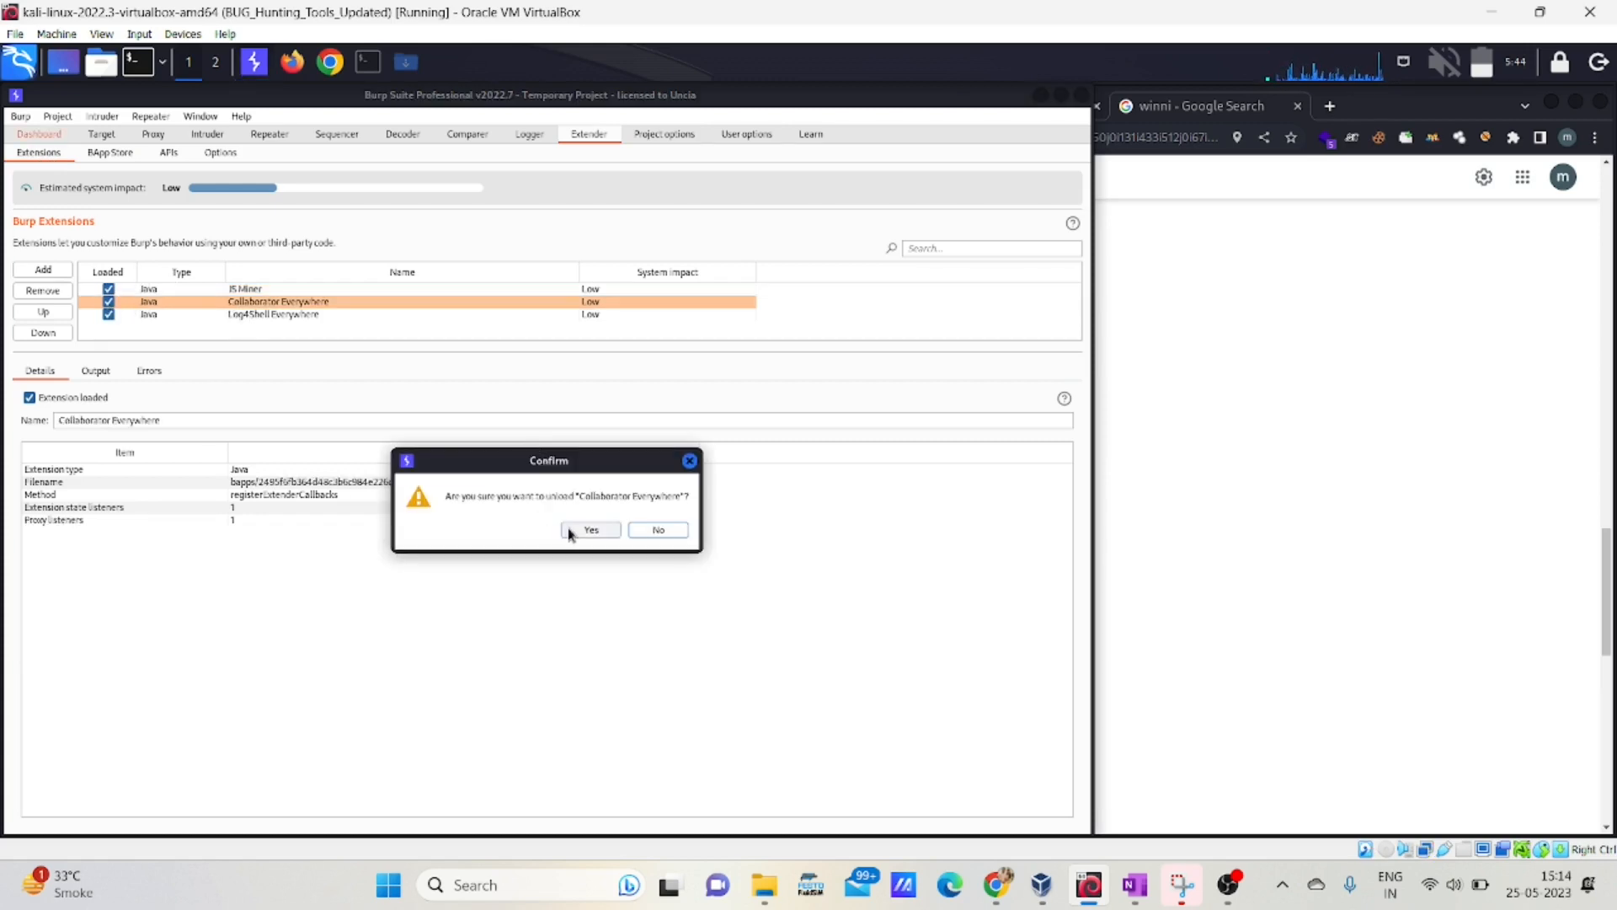
click(571, 530)
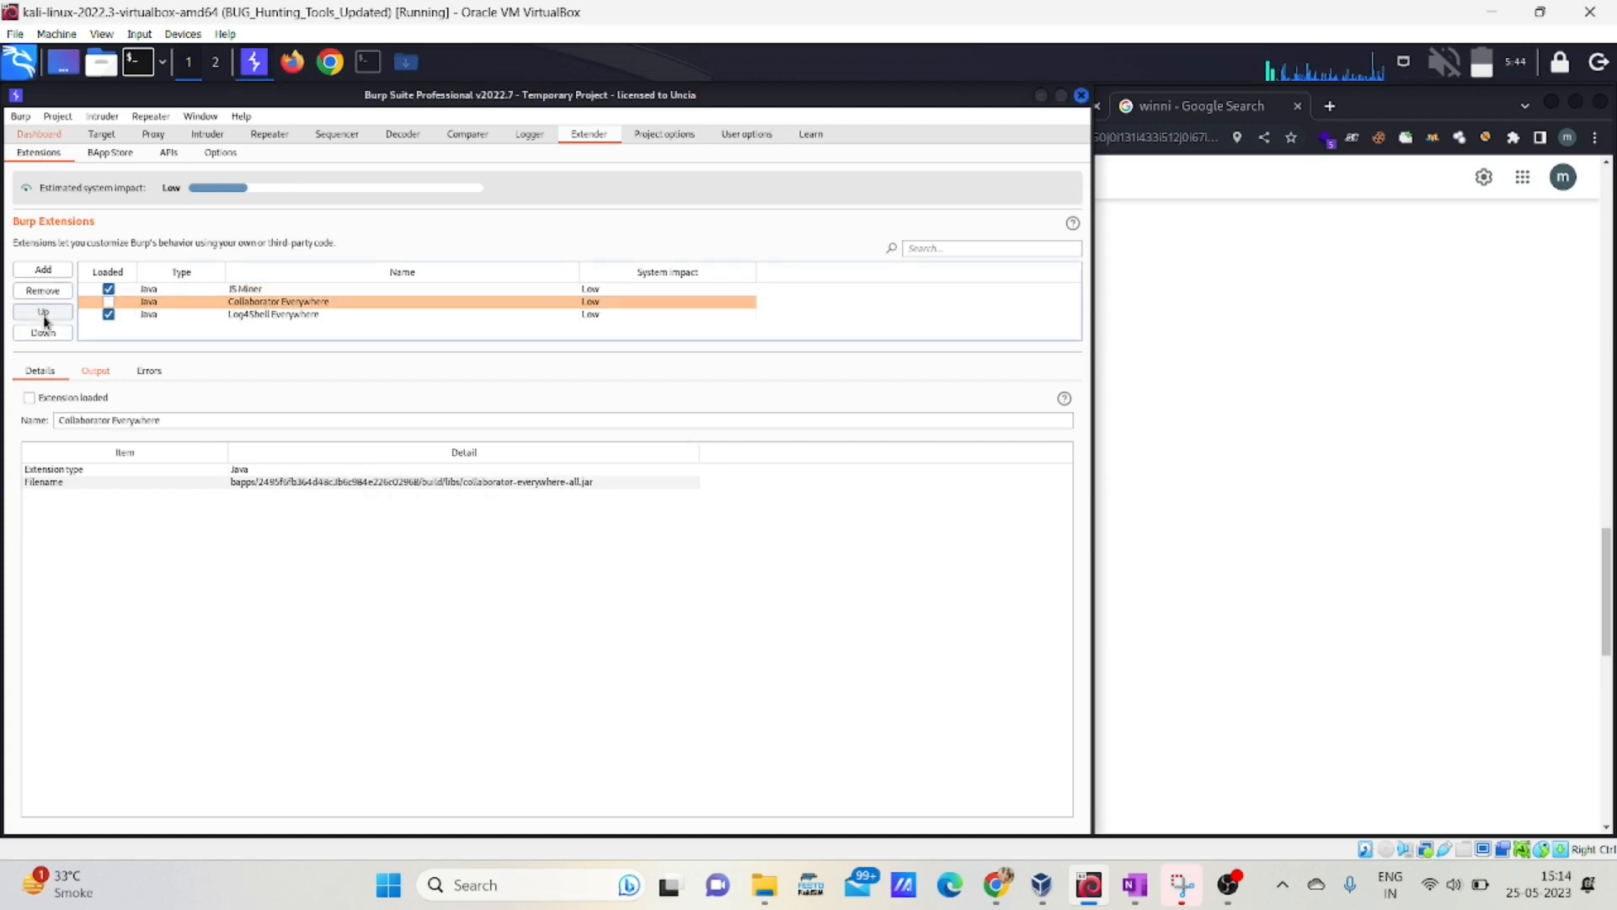
click(108, 302)
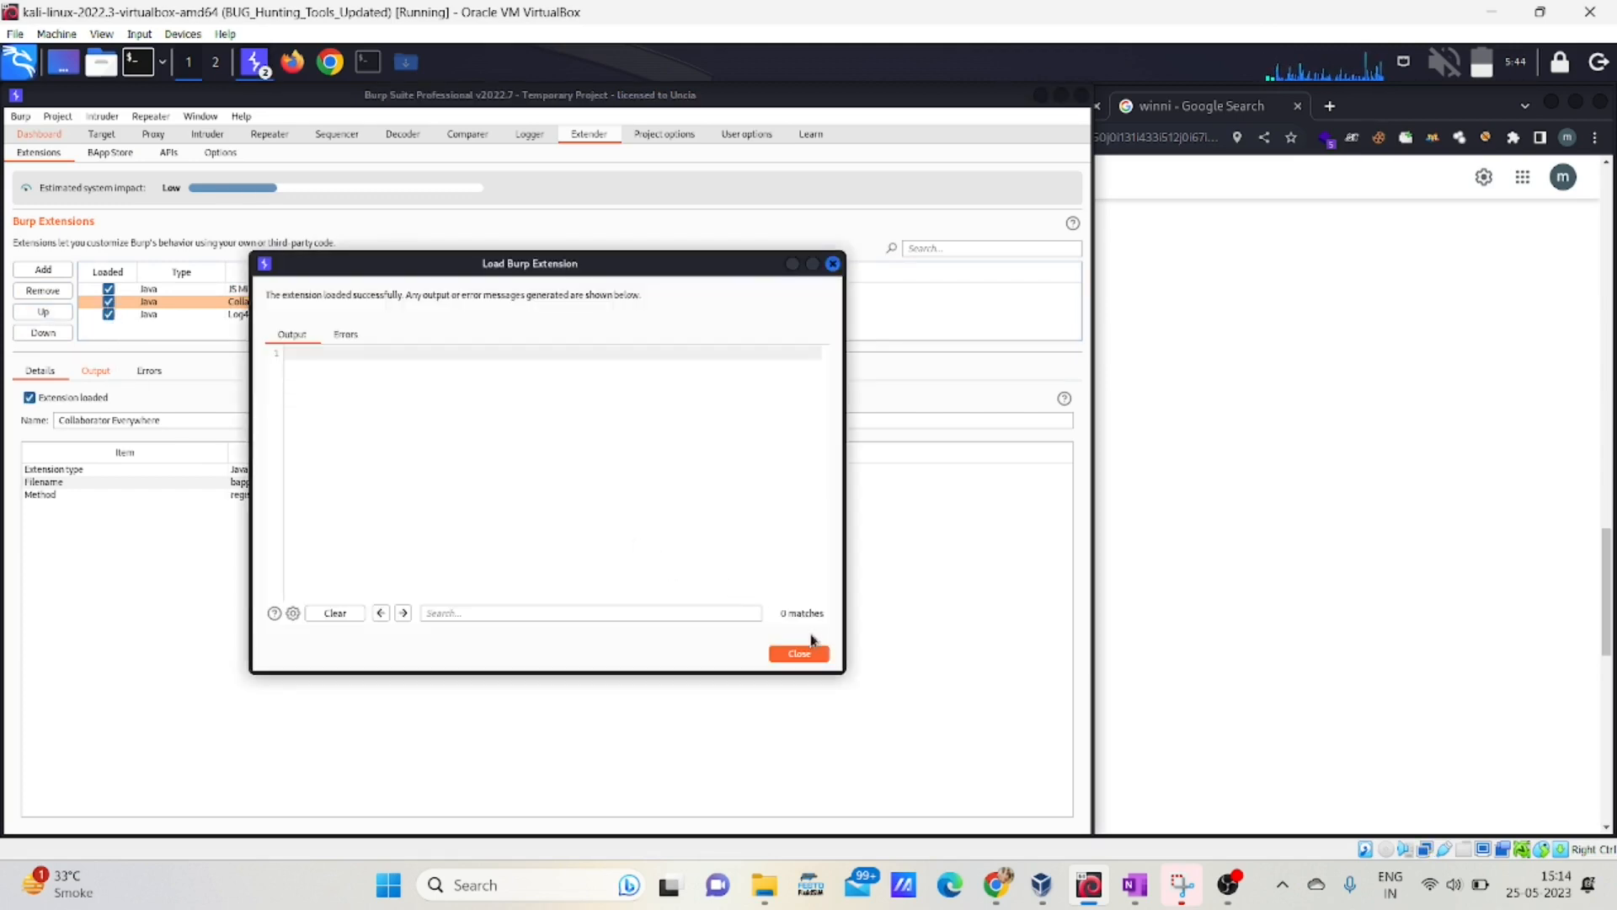
click(833, 263)
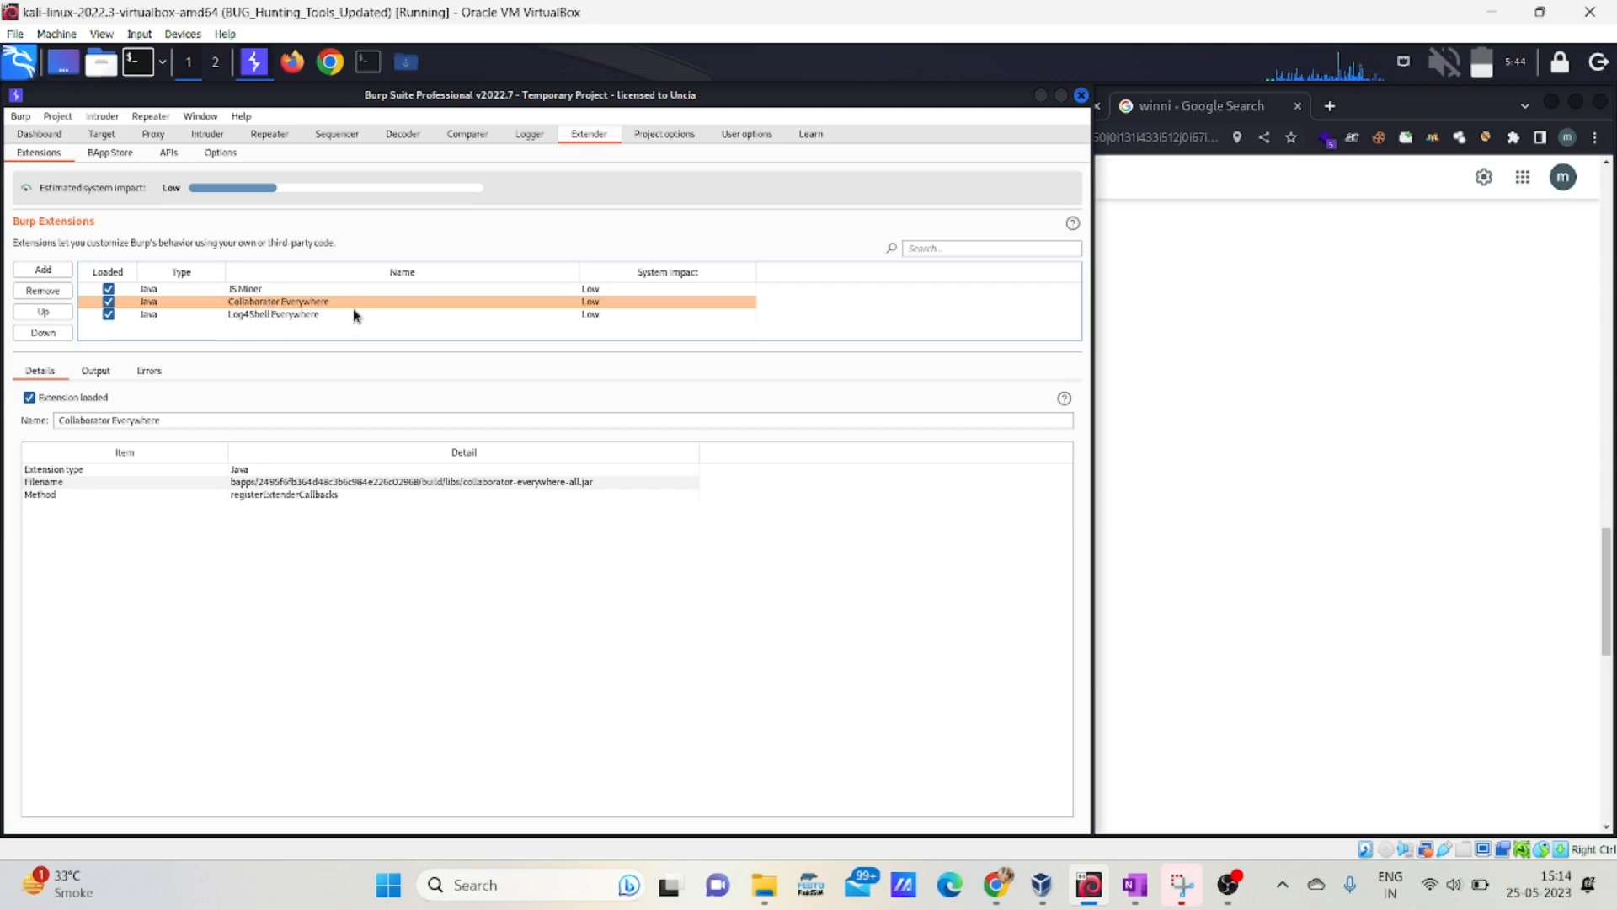
Revisit the Extender APIs, options and BApp Store, and return to the dashboard
click(170, 154)
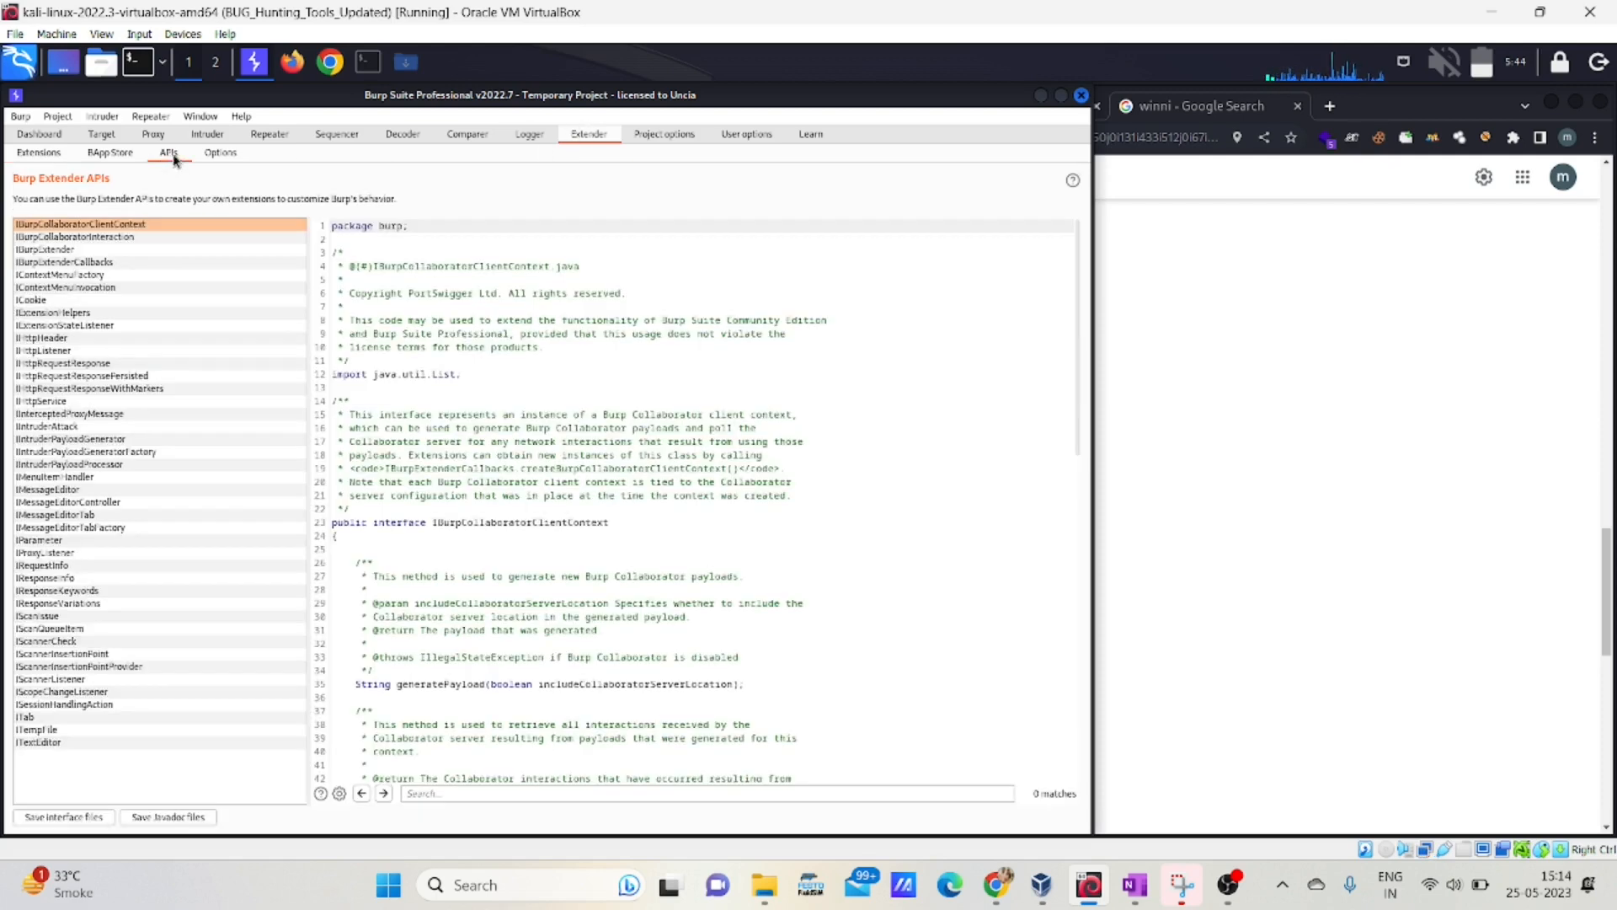
click(217, 155)
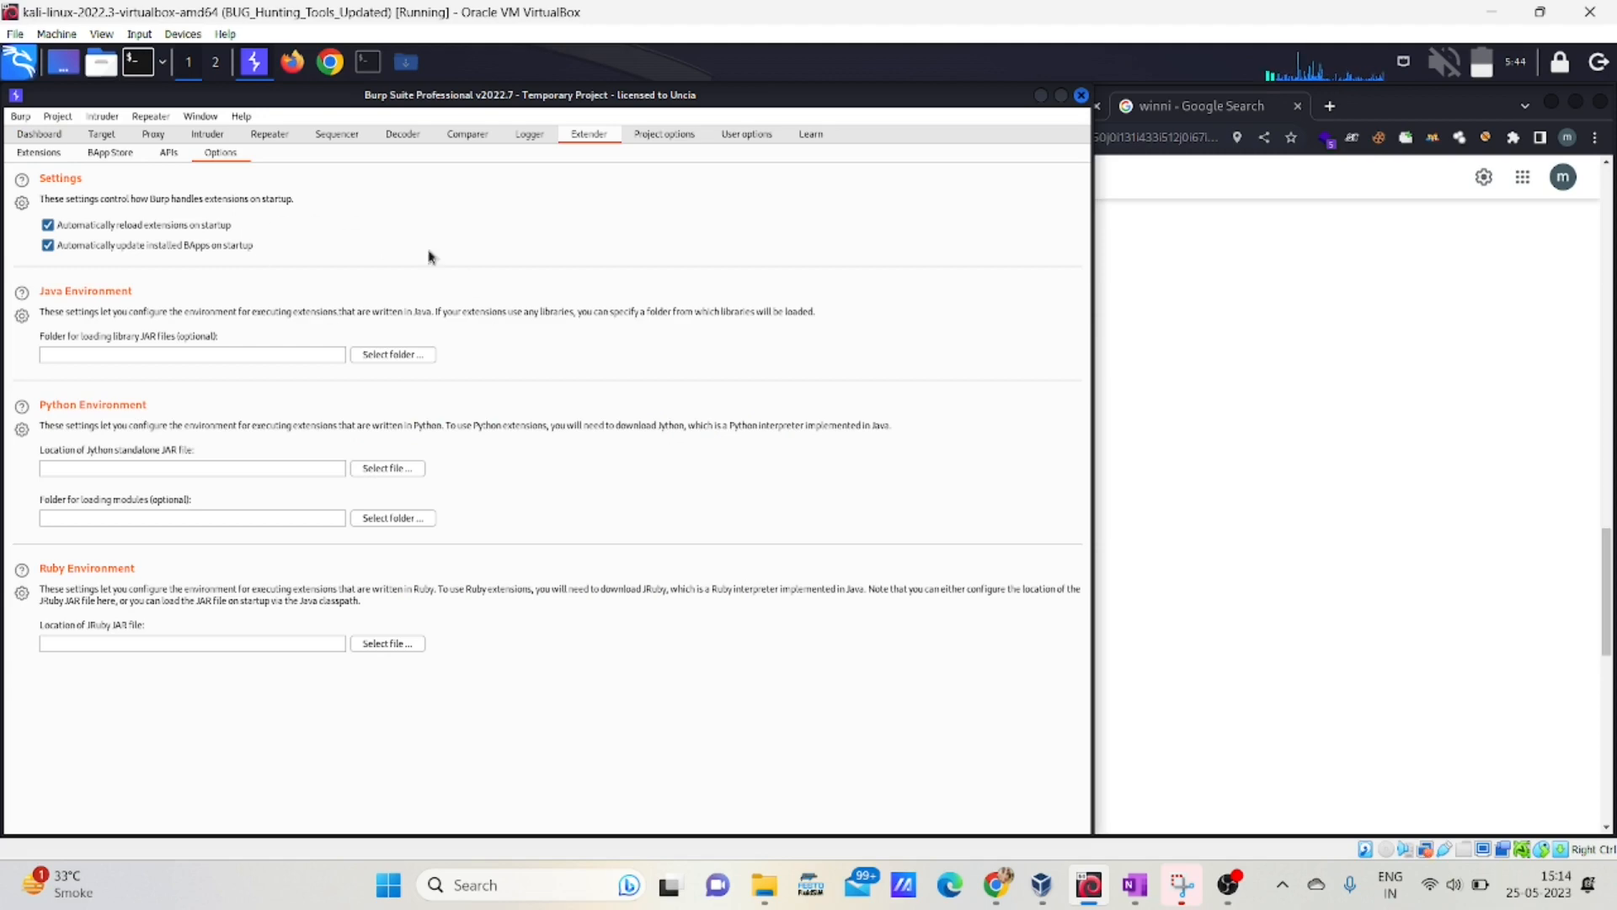
click(120, 156)
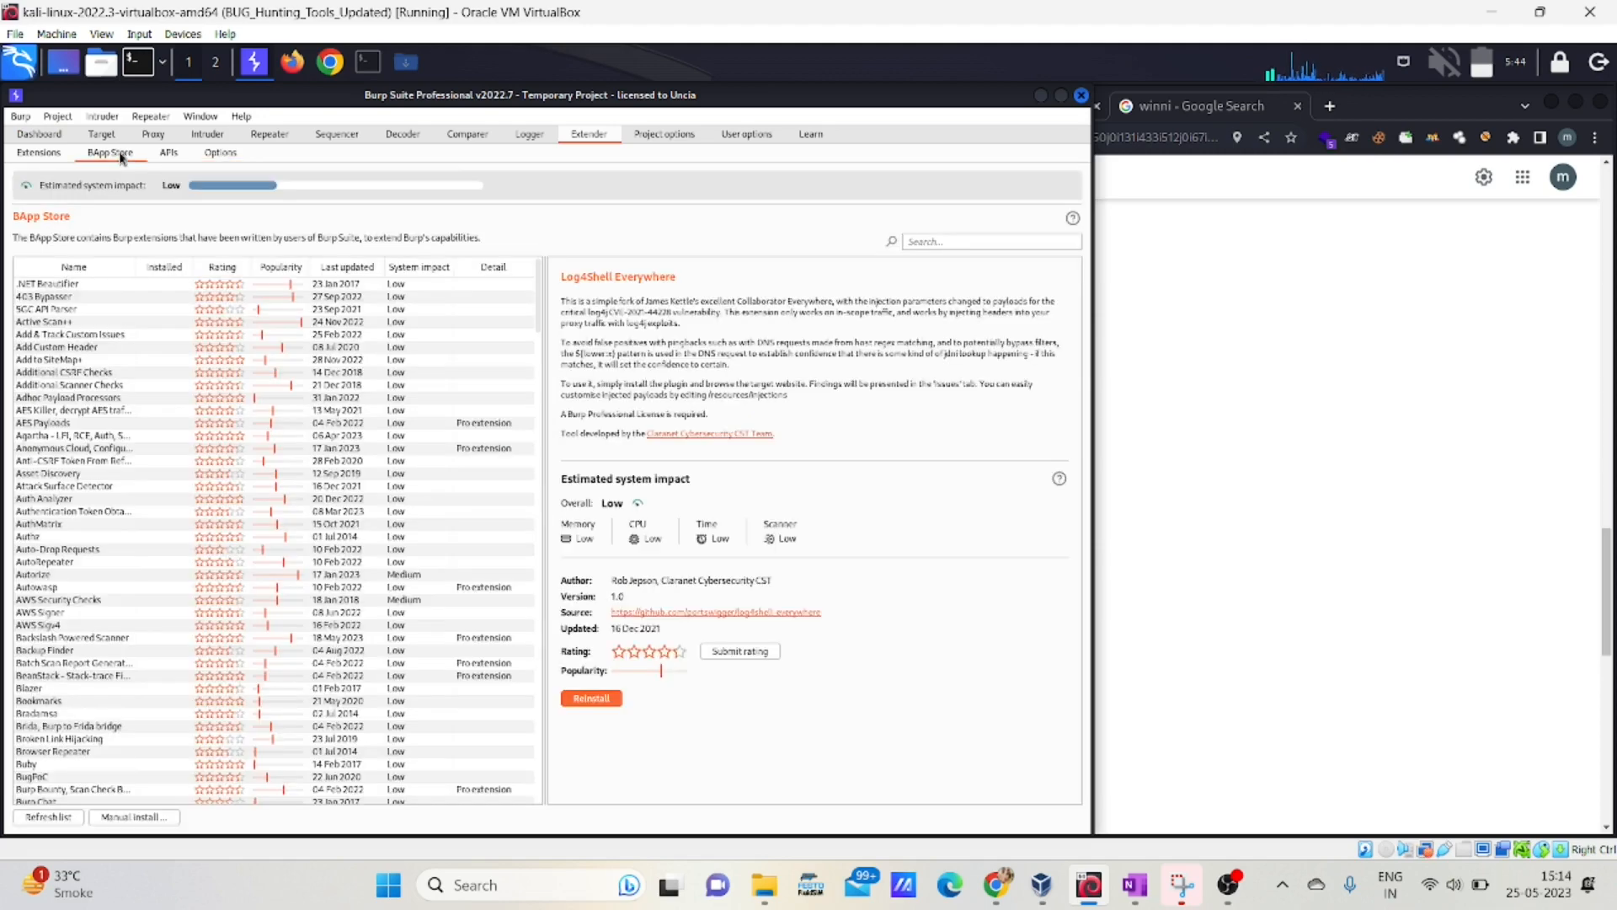
click(34, 135)
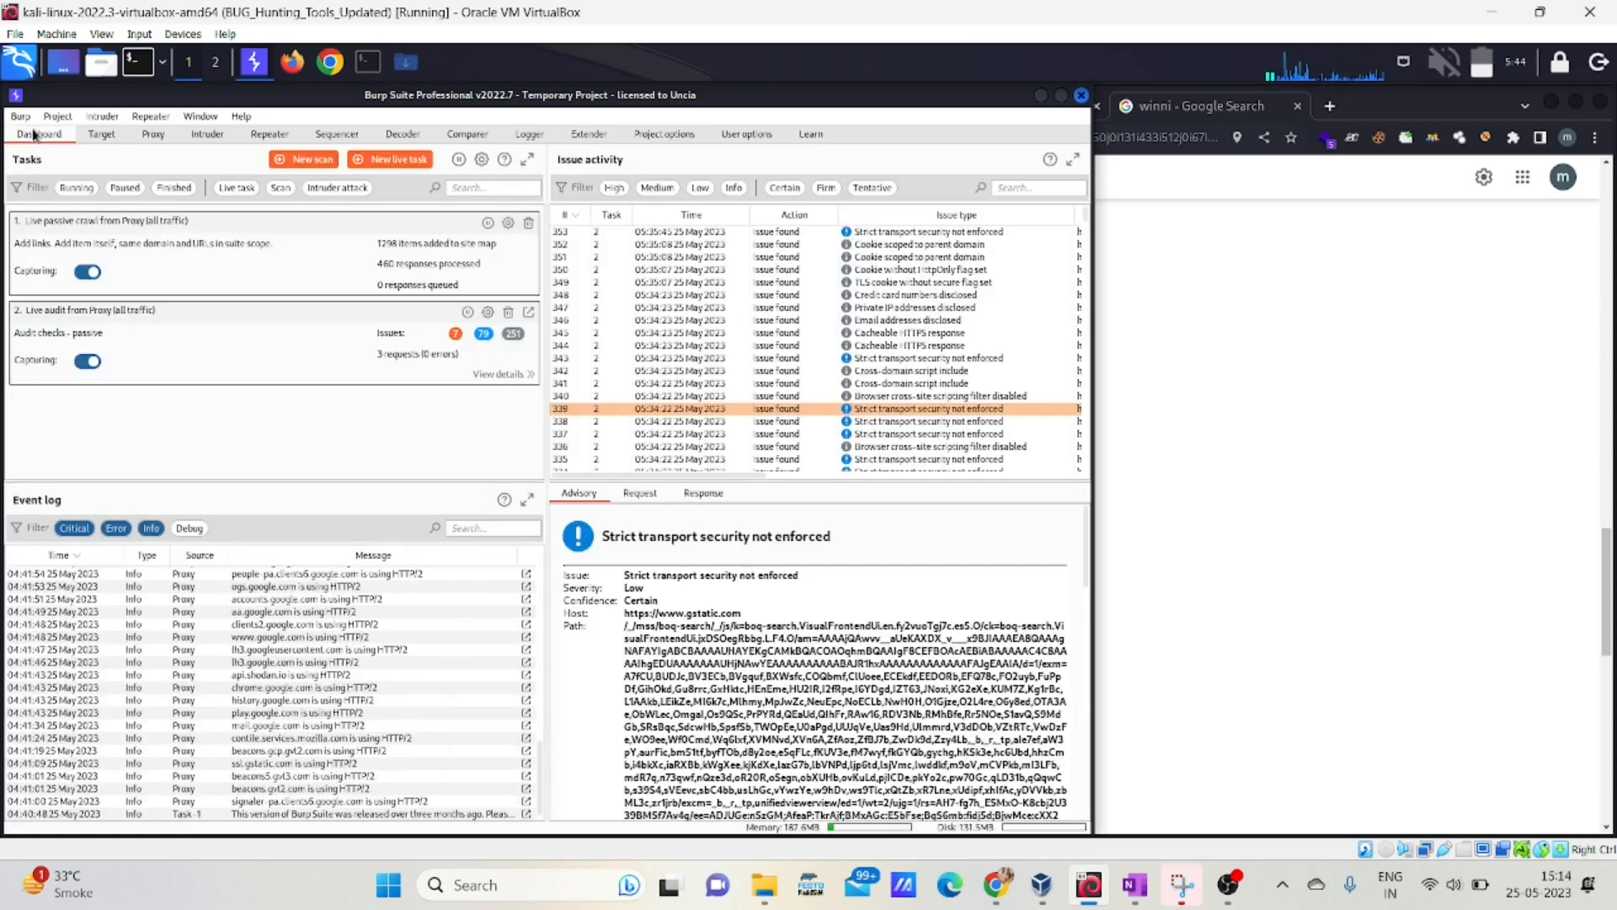
View the target scope settings, browse the scanner's issue definitions and show the SQL injection definition
click(99, 134)
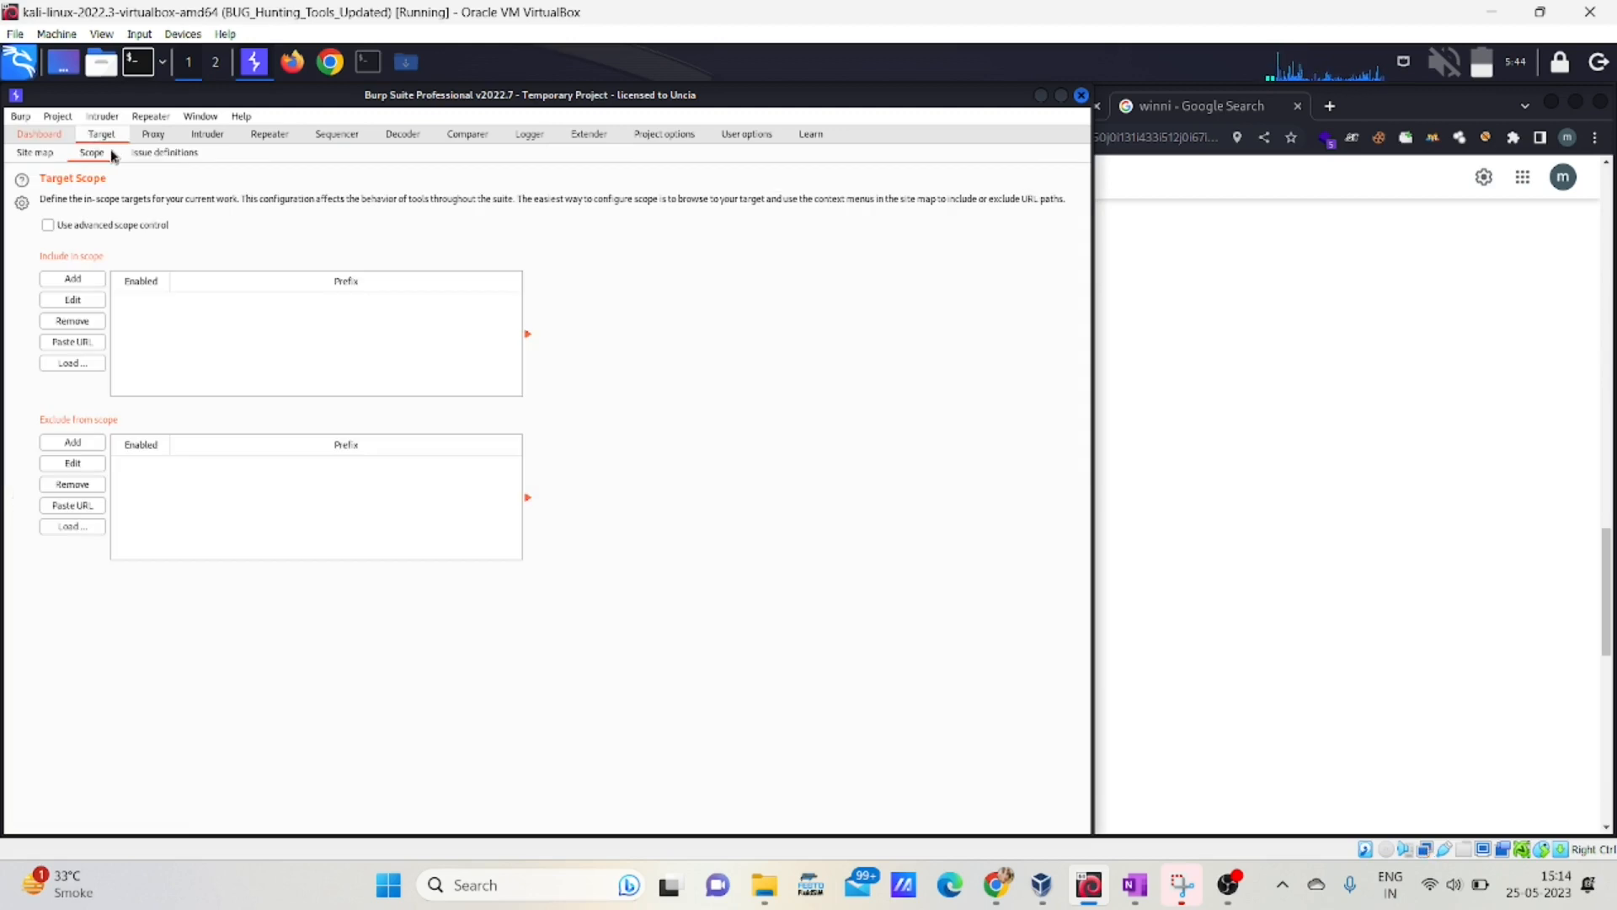
click(155, 158)
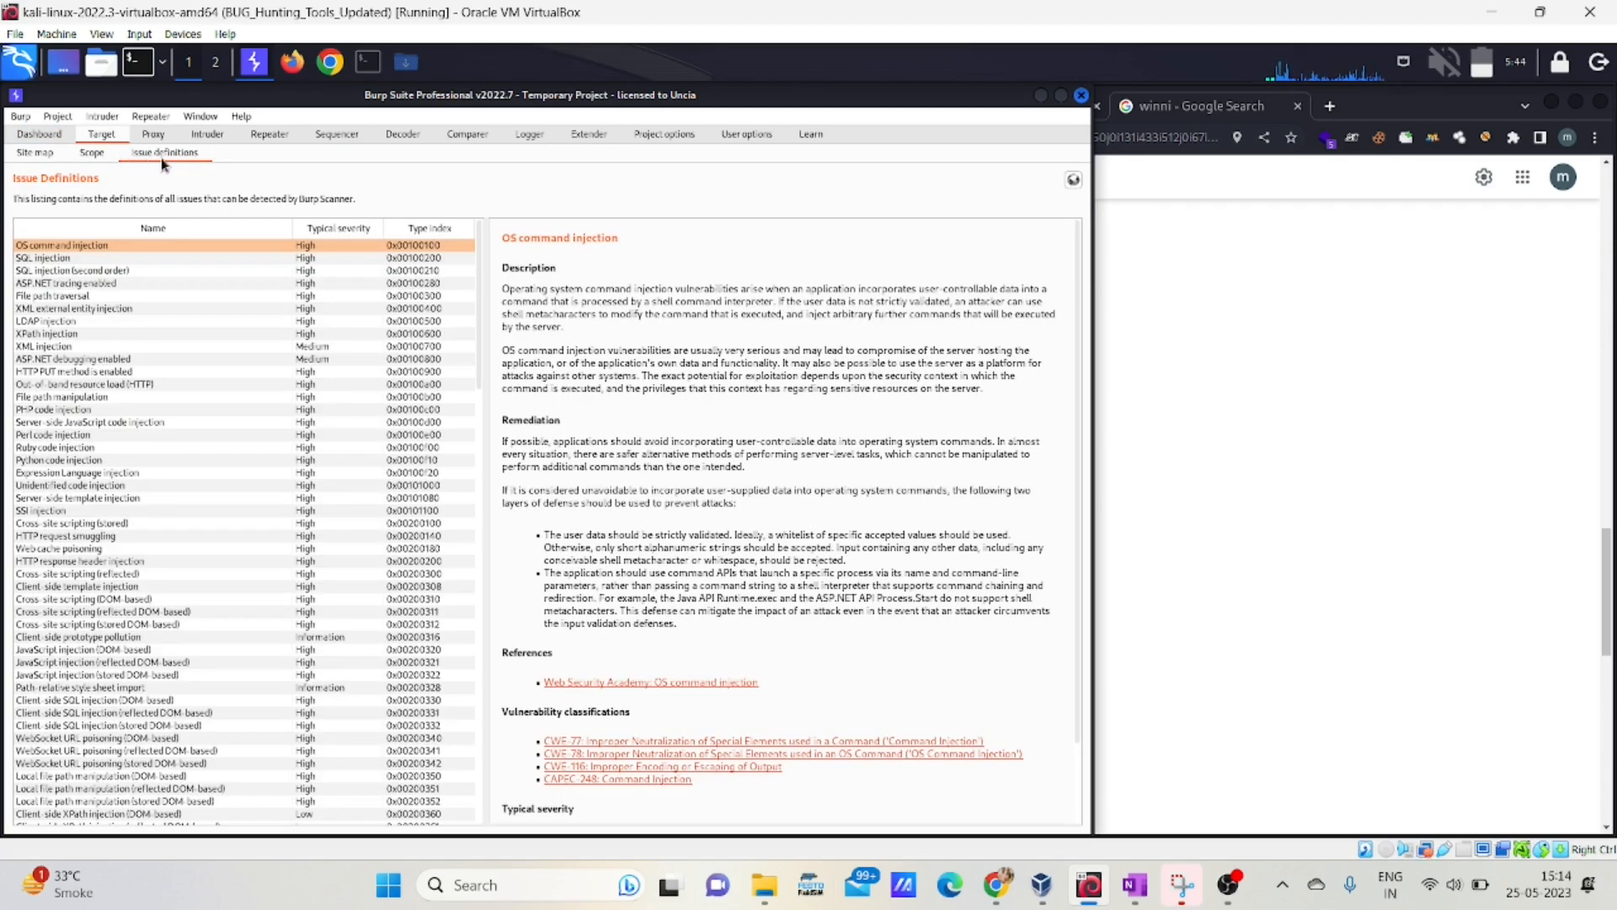
scroll(201, 453, down, 12)
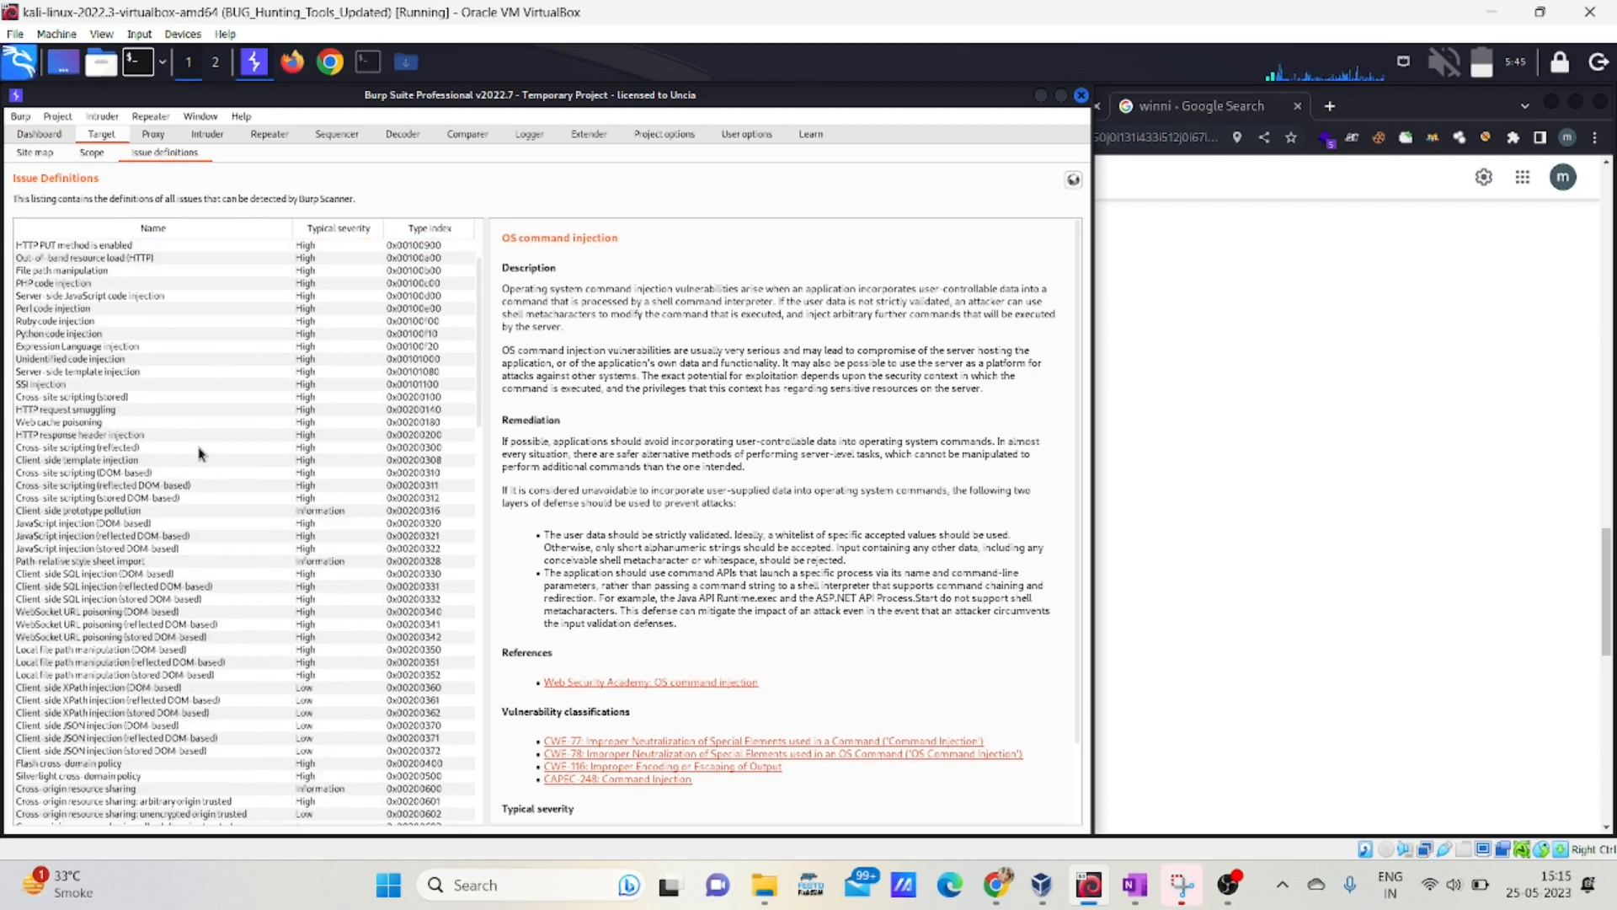
scroll(200, 453, down, 8)
scroll(201, 450, up, 20)
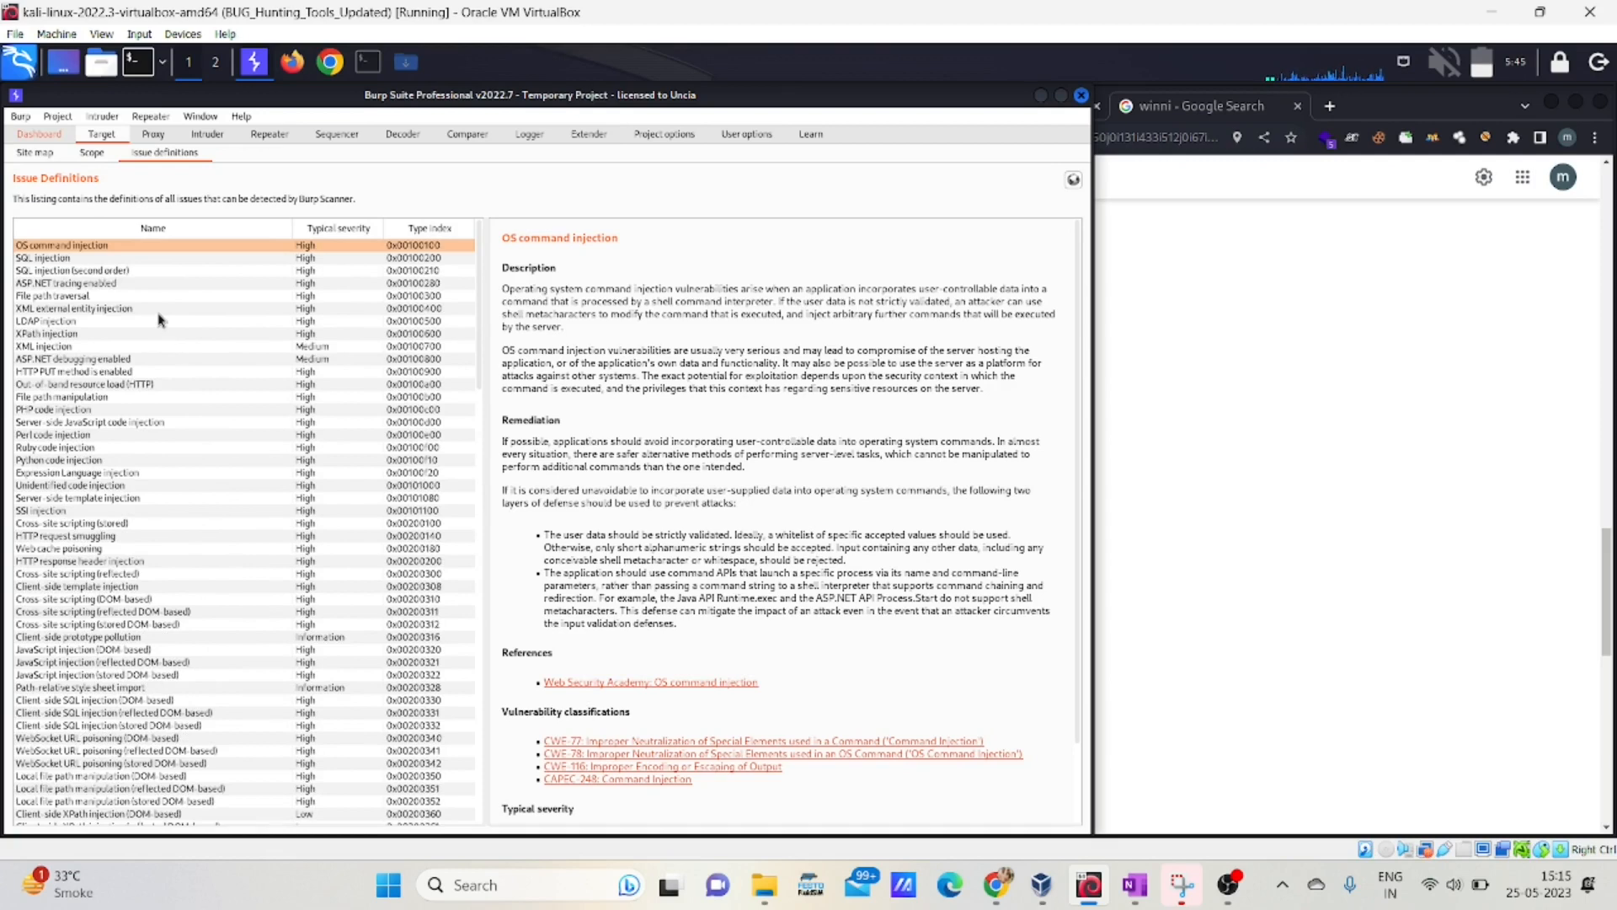
click(84, 258)
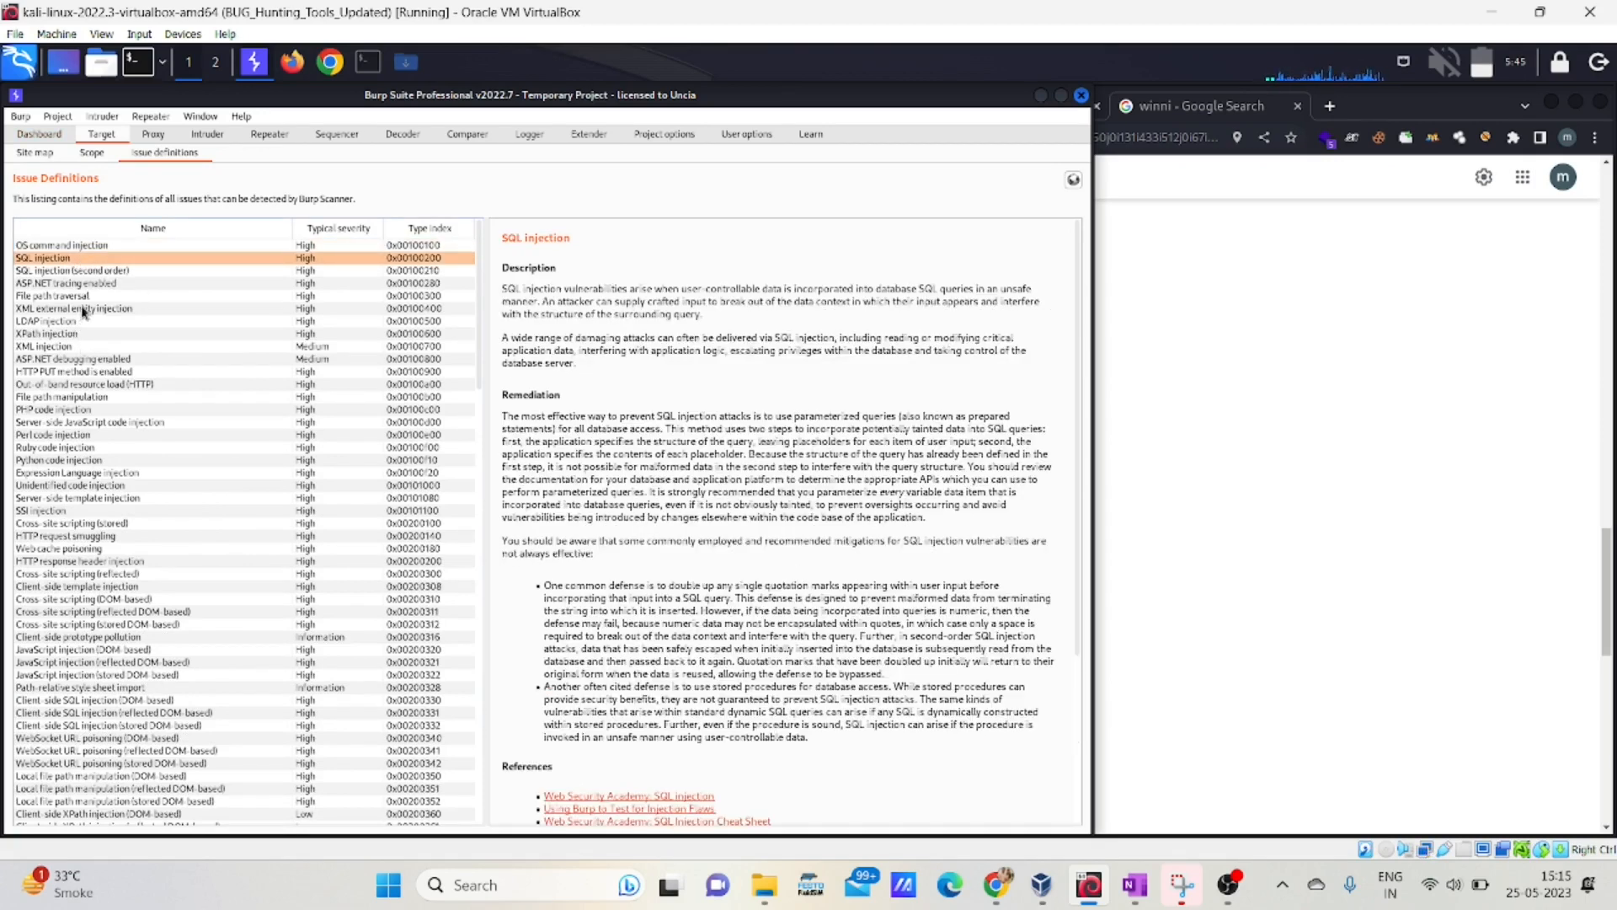
Show the File path traversal definition and browse further through the list of issue definitions
click(87, 298)
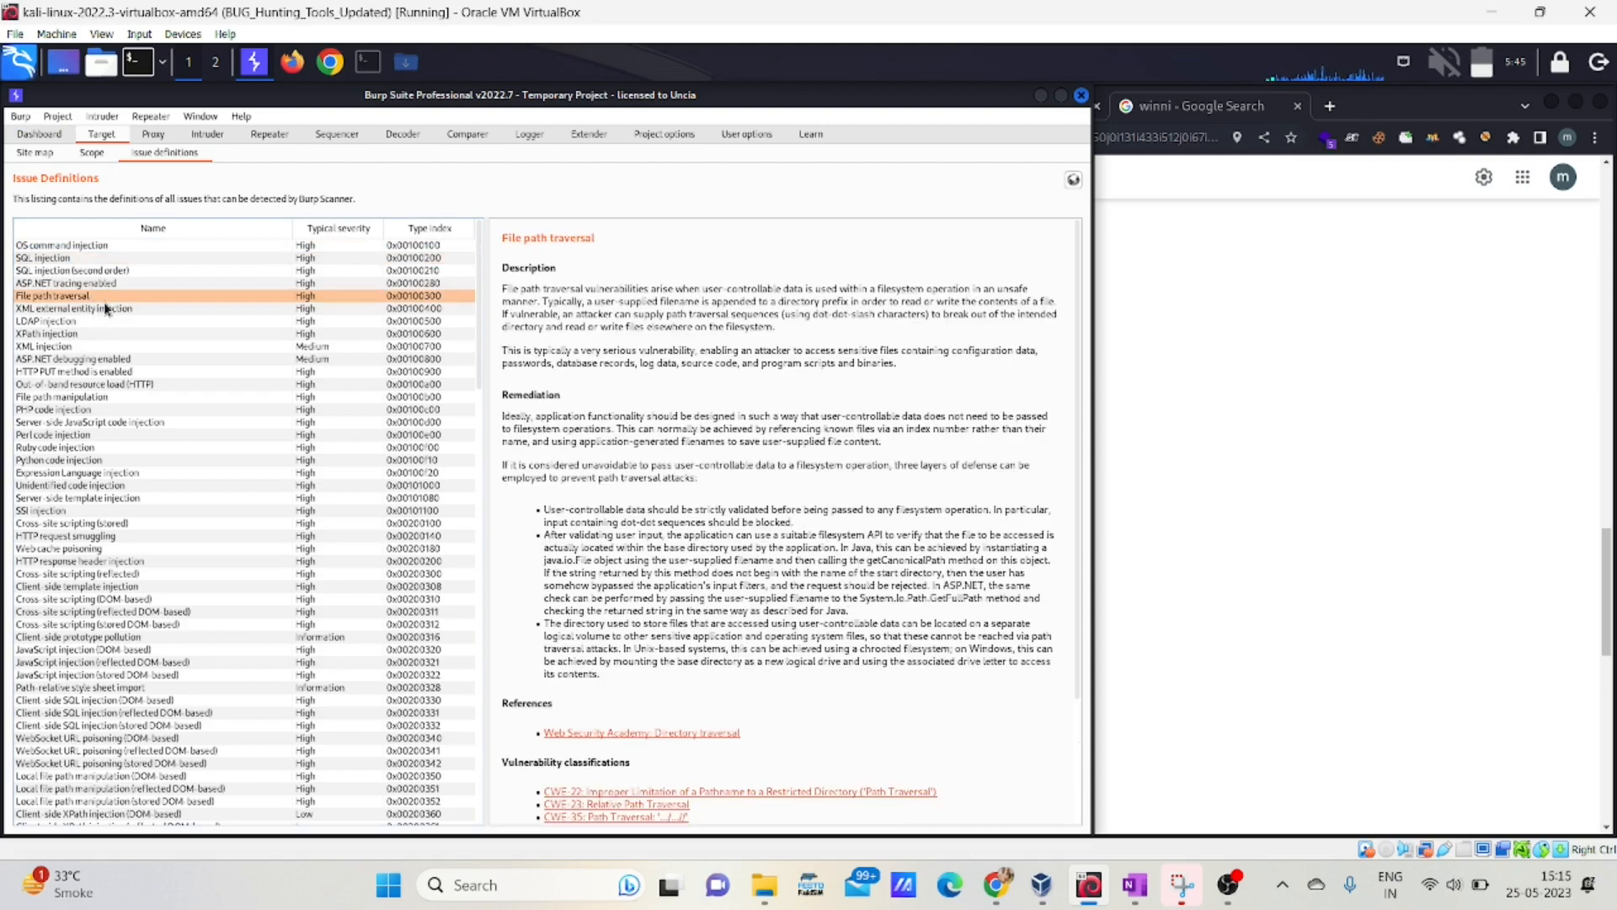
scroll(115, 459, down, 3)
scroll(135, 455, up, 3)
scroll(129, 426, down, 15)
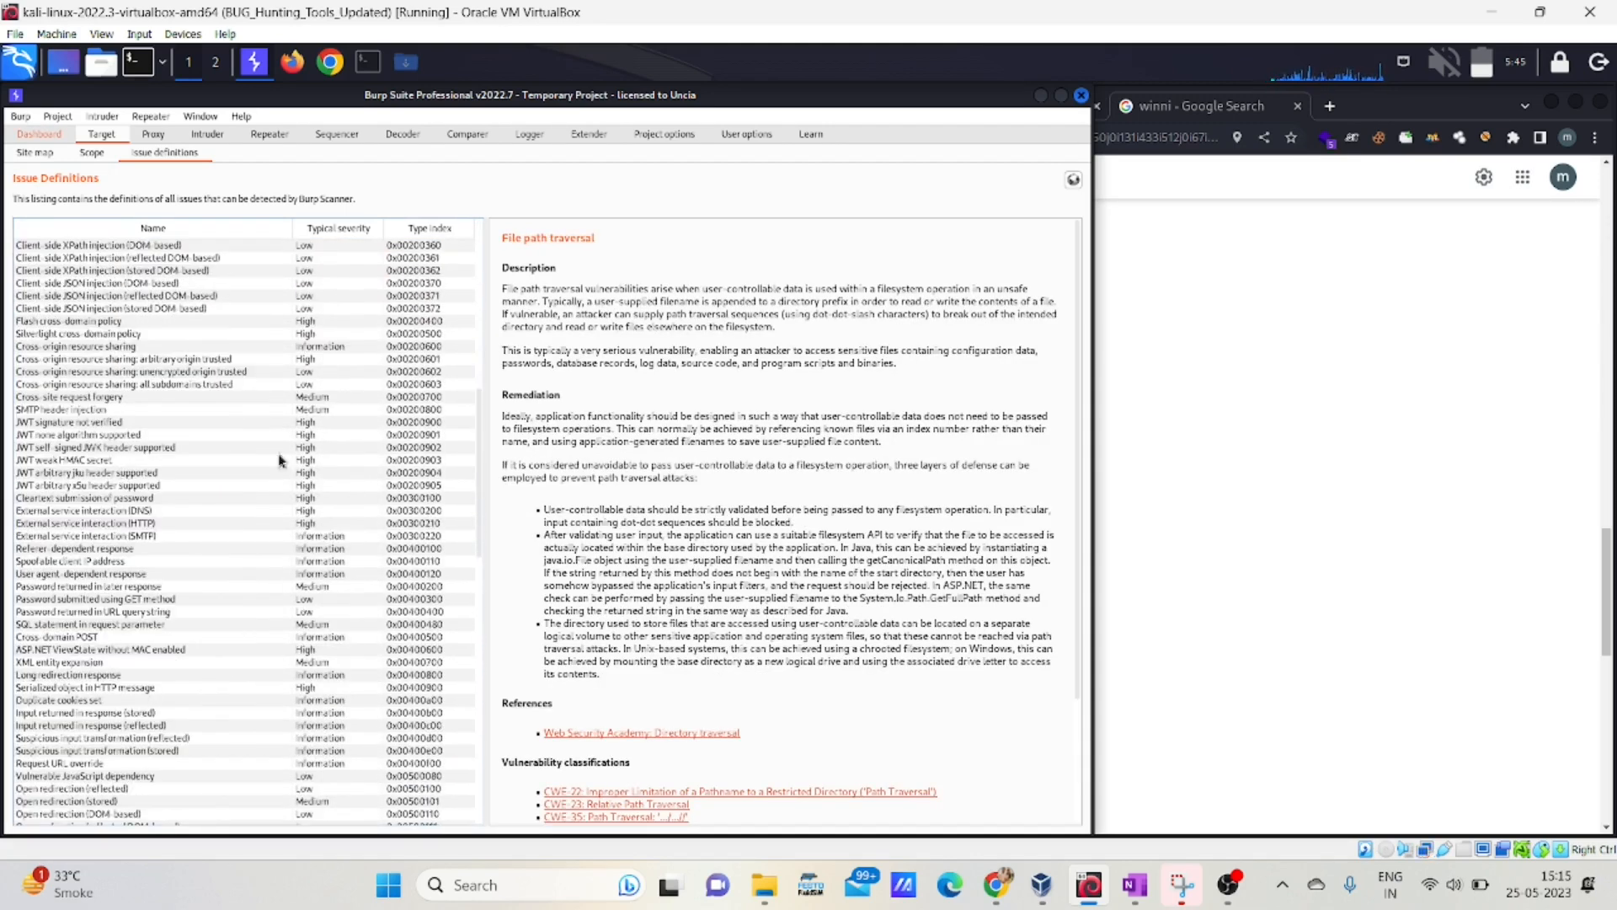
scroll(732, 552, down, 3)
scroll(732, 554, up, 3)
Open the target site map and view the contents of apis.google.com, api.fastmail.com and app.fastmail.com
click(34, 154)
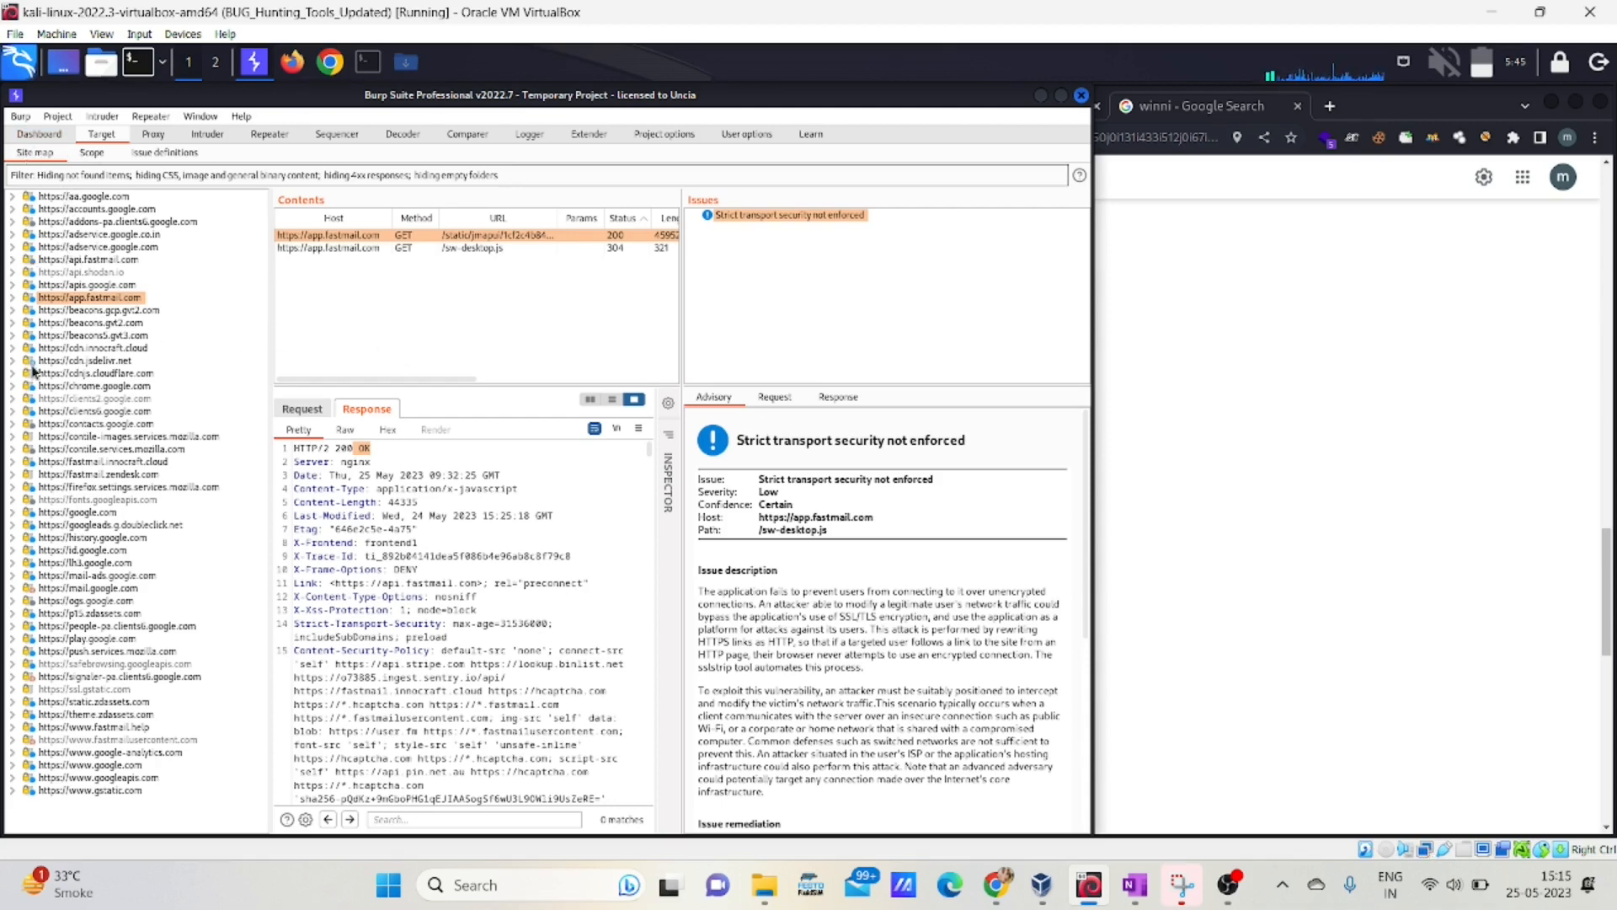
click(88, 286)
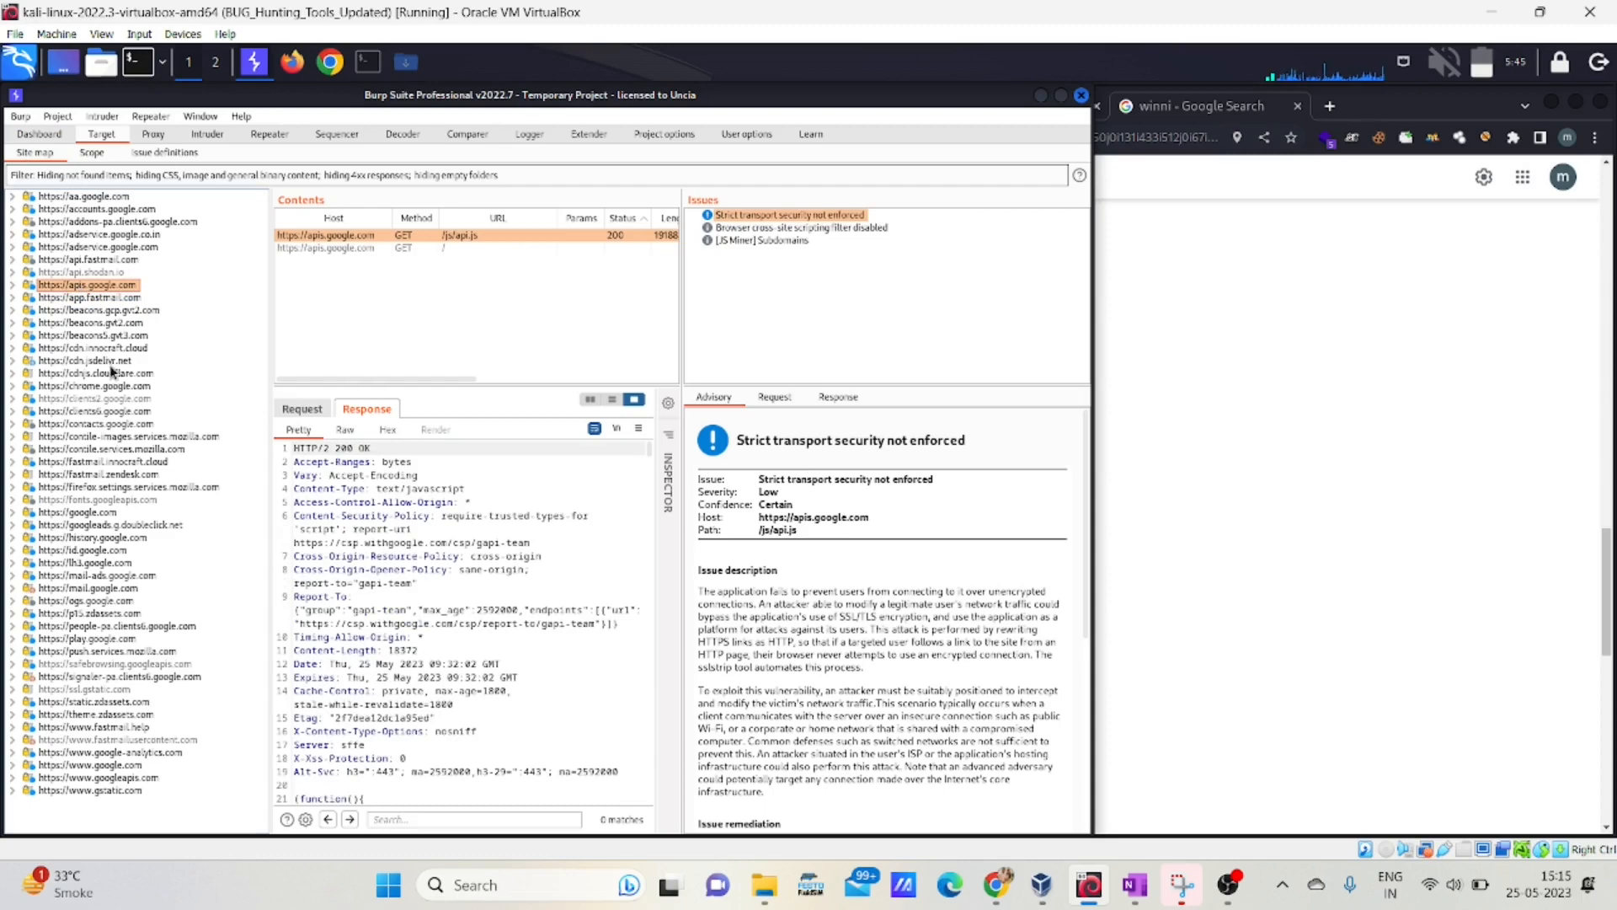
click(97, 261)
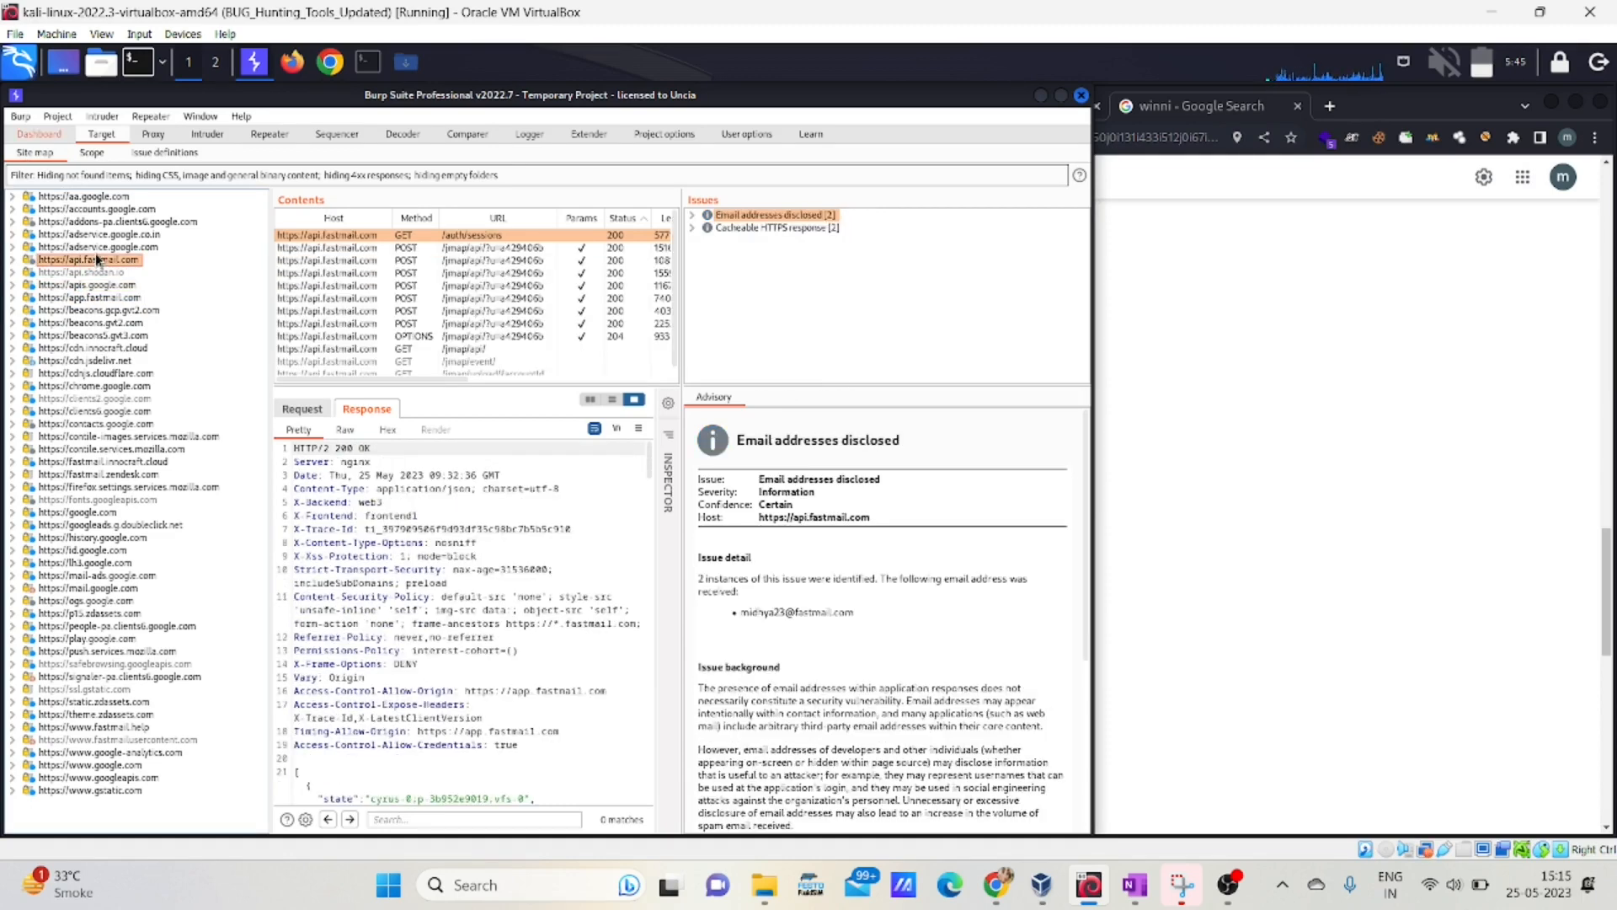
click(95, 298)
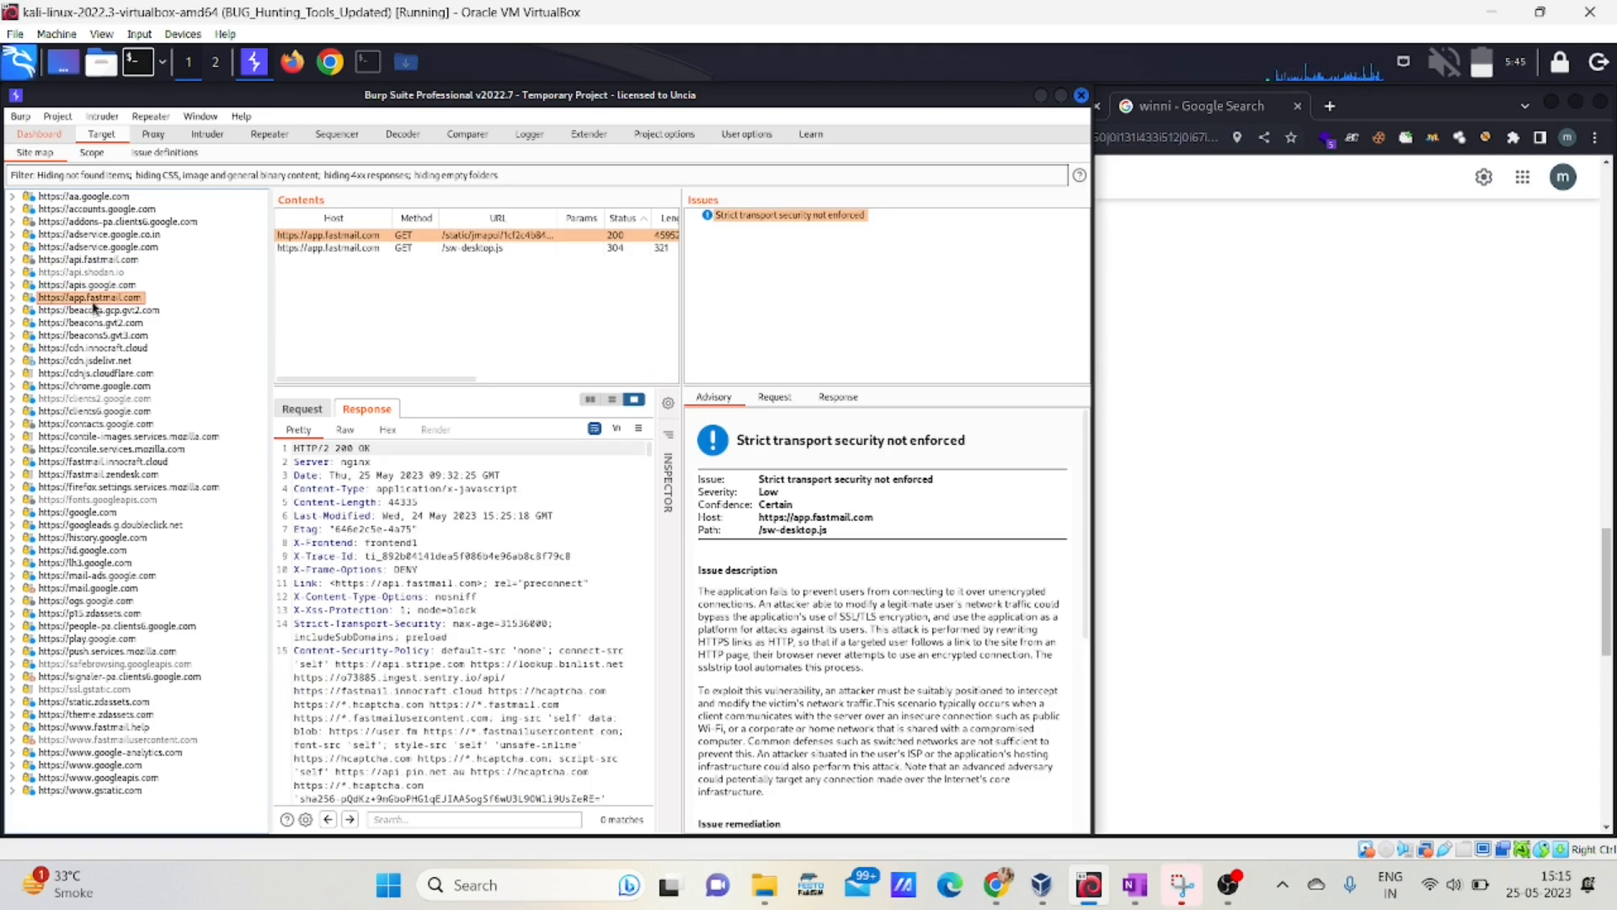
Switch to the Fastmail inbox in Firefox and highlight the app.fastmail.com domain in its address
click(1314, 327)
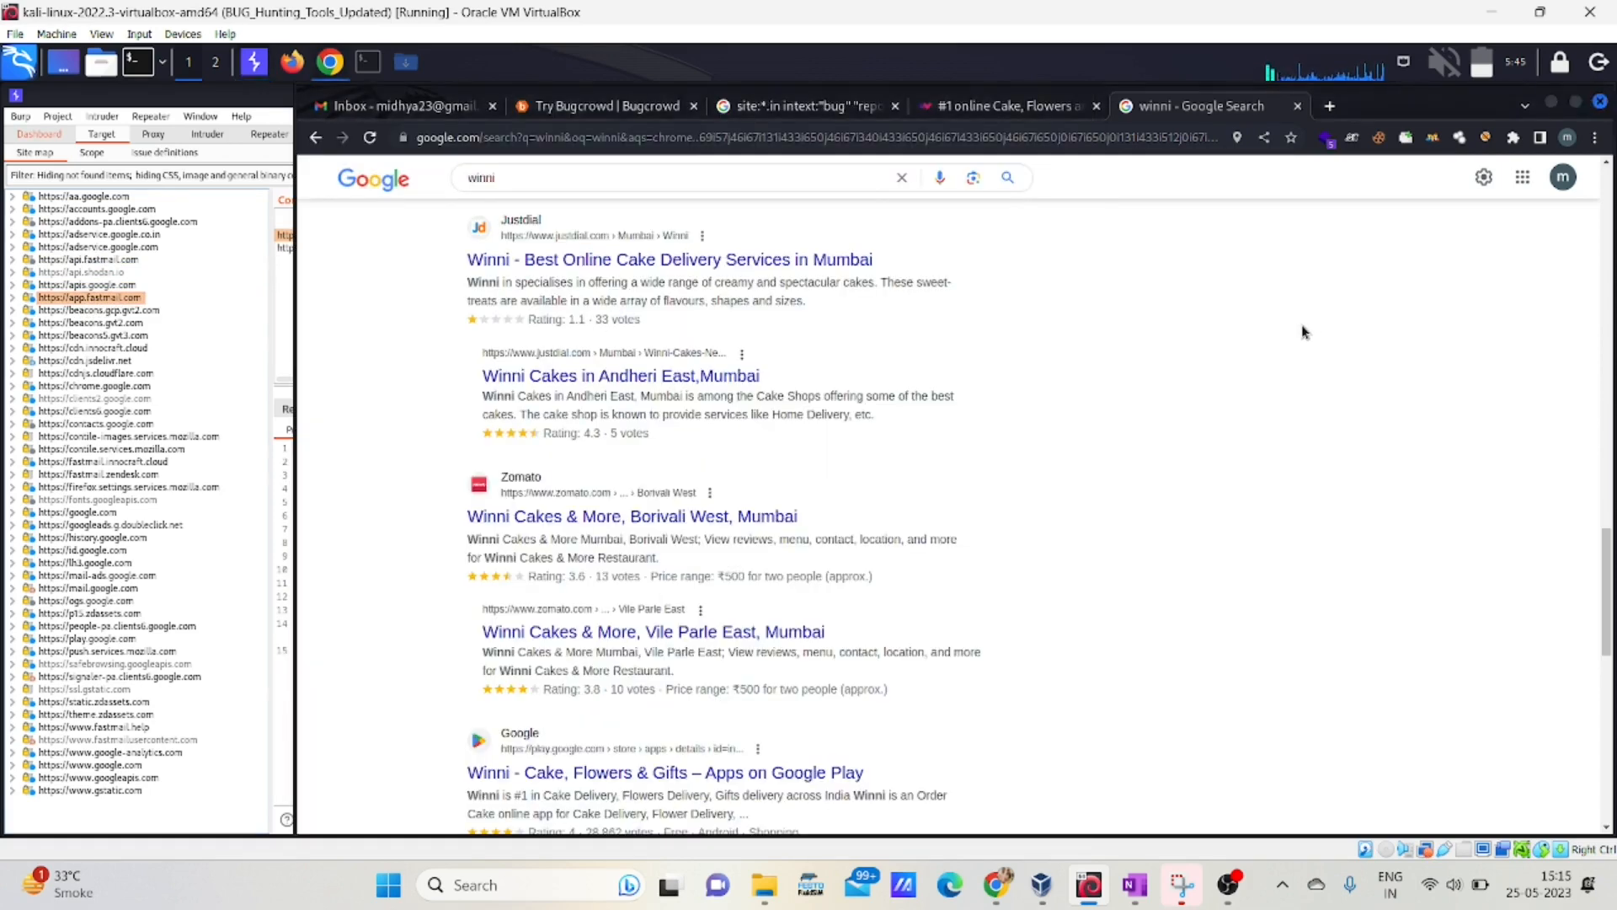
click(291, 61)
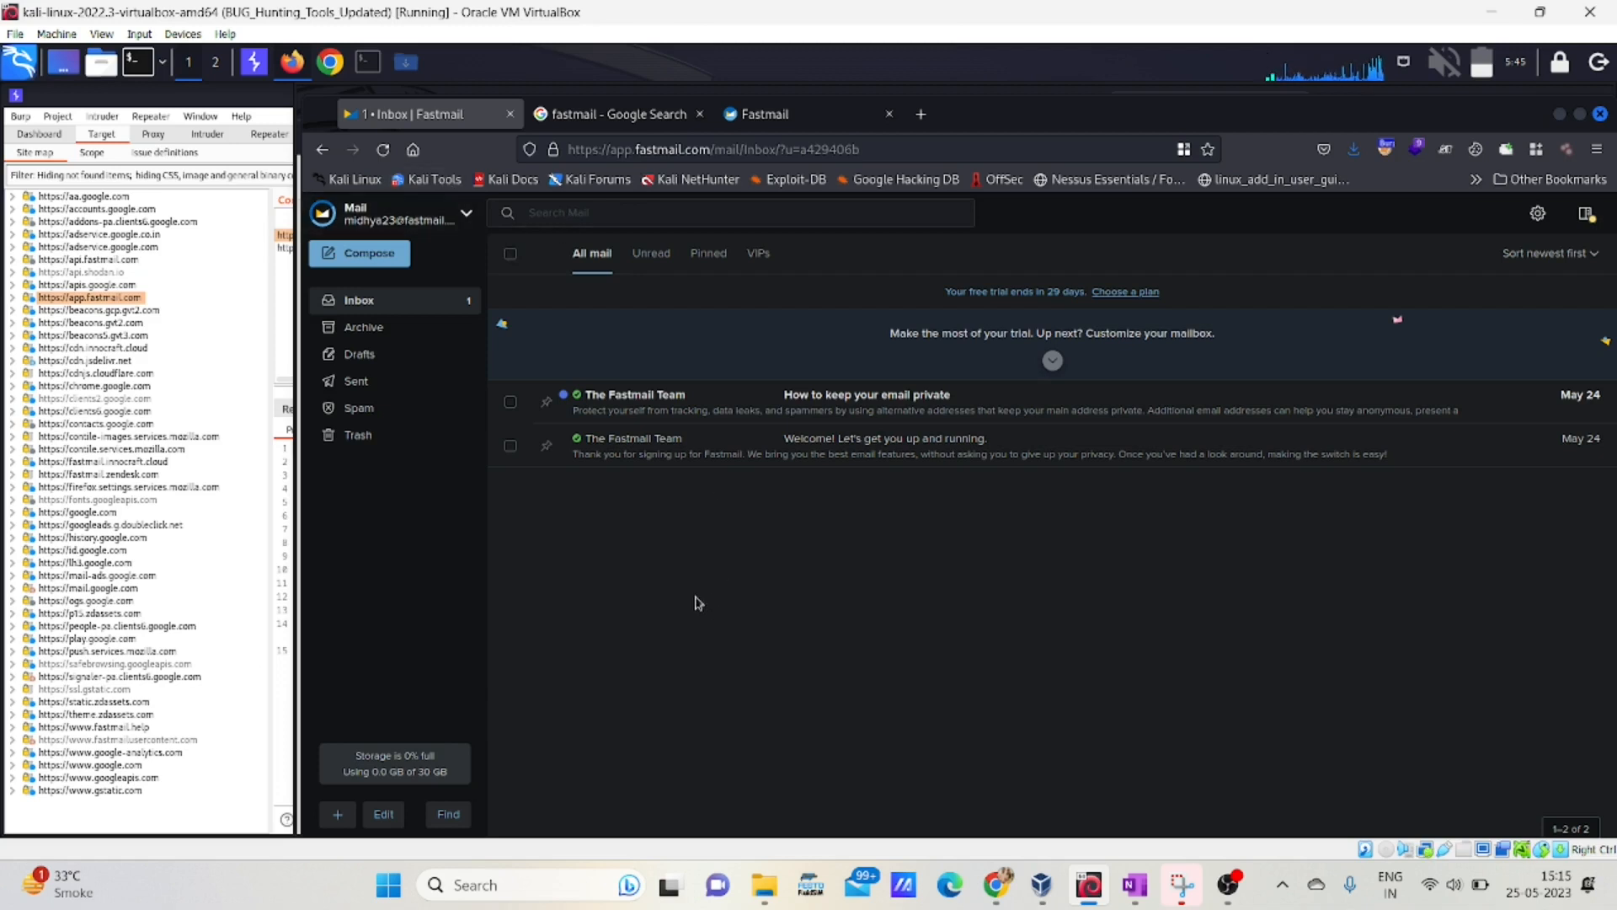
click(668, 153)
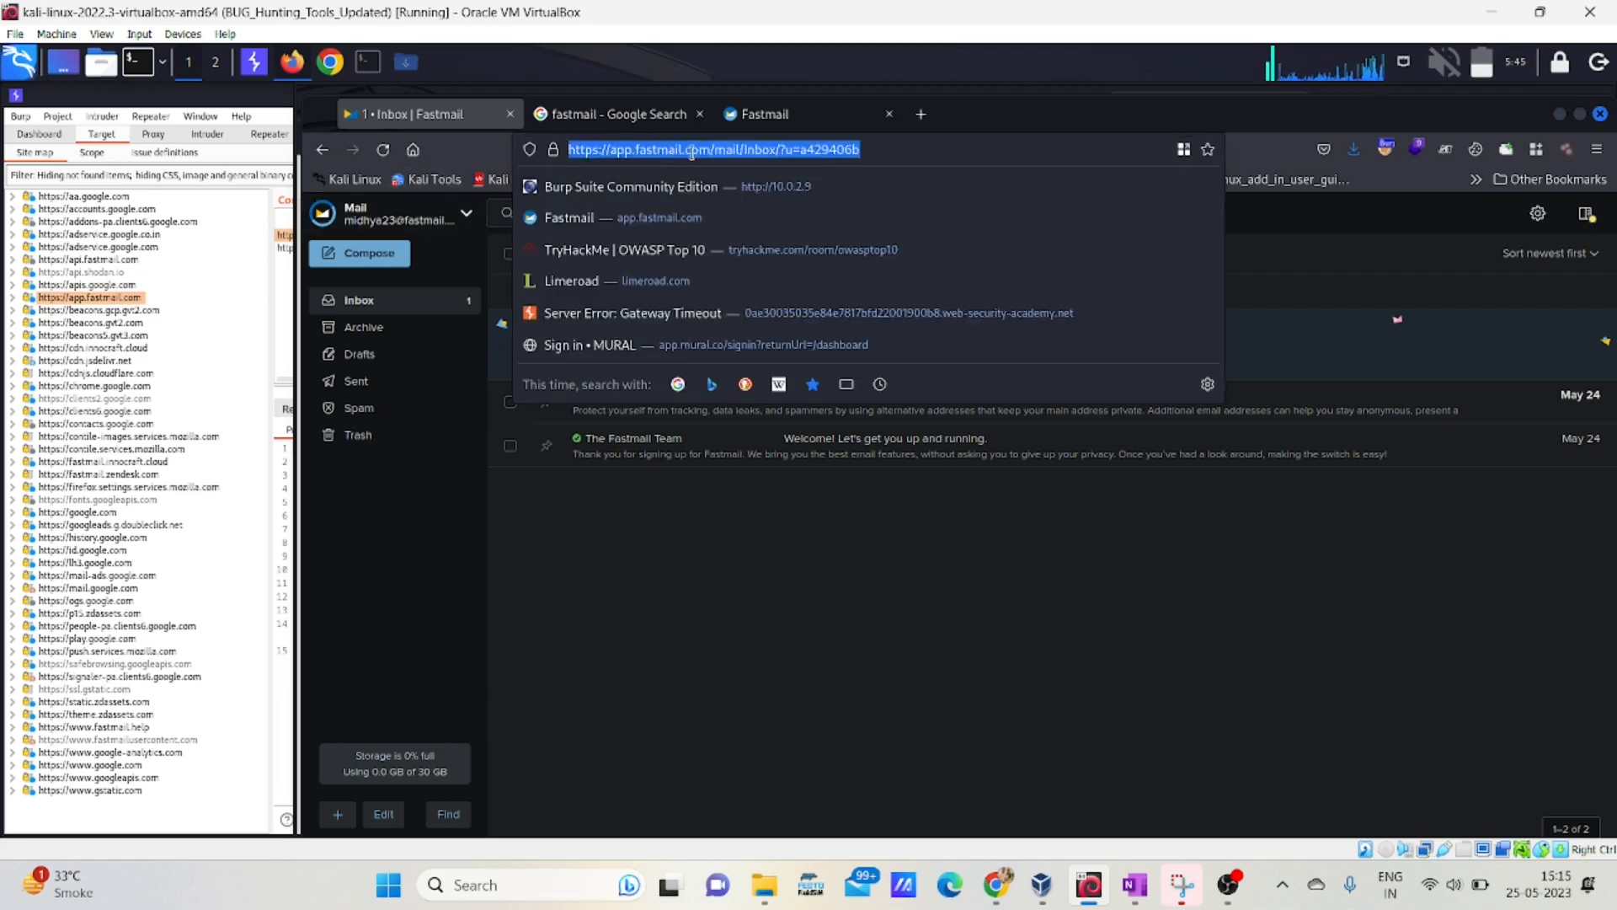
drag(714, 151, 614, 150)
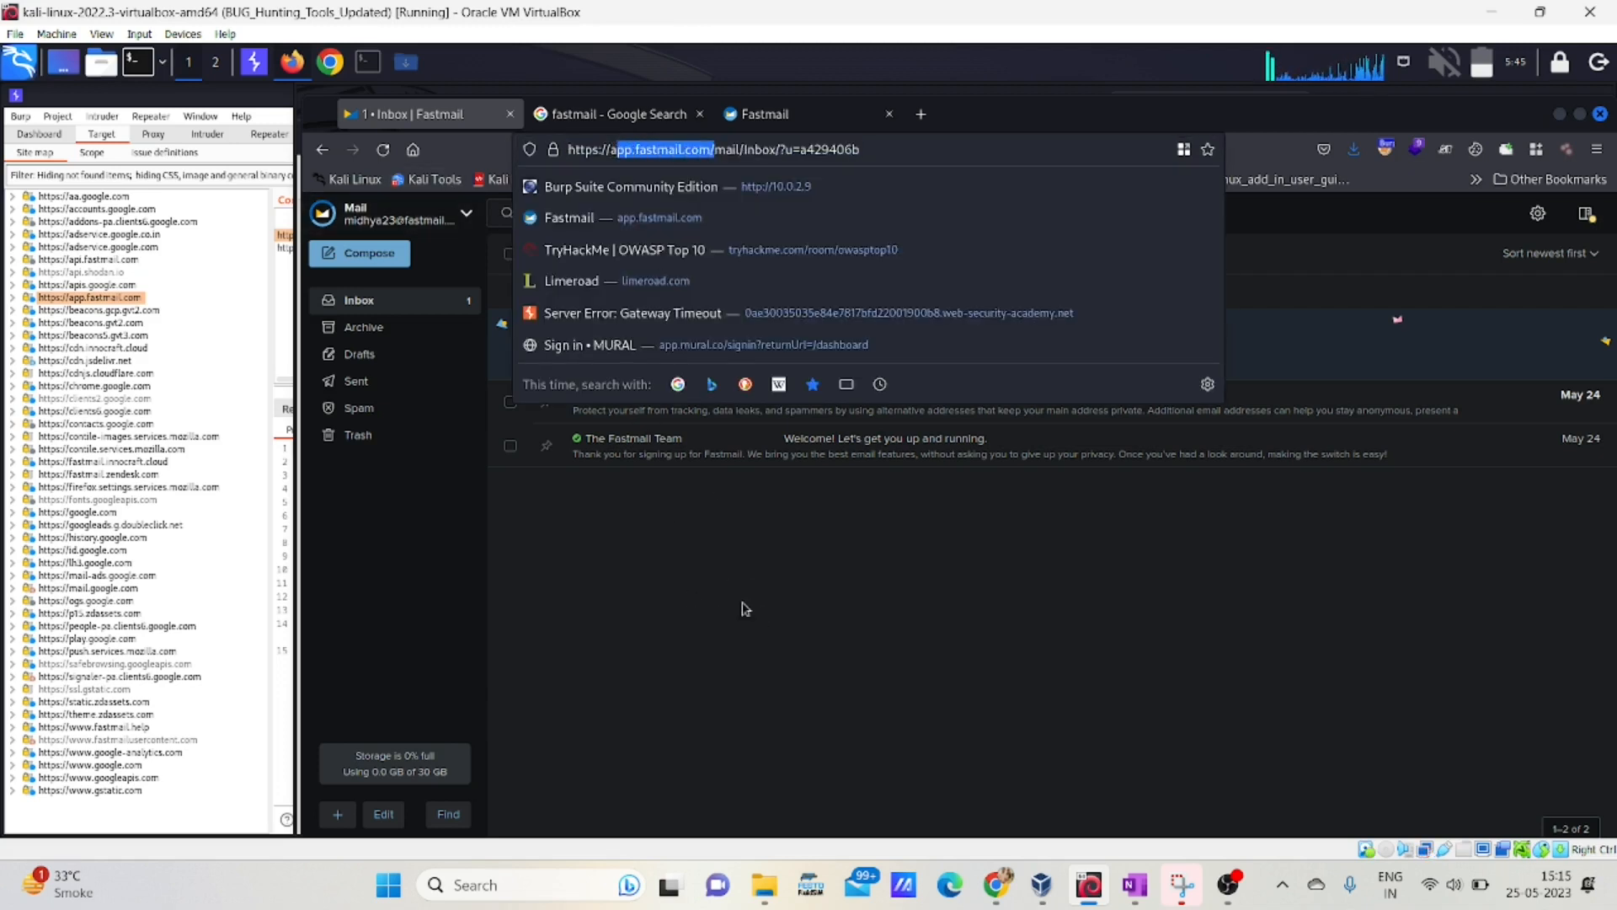
Return to Burp Suite, show the apis.google.com host in the site map and select its /js/api.js entry
click(123, 309)
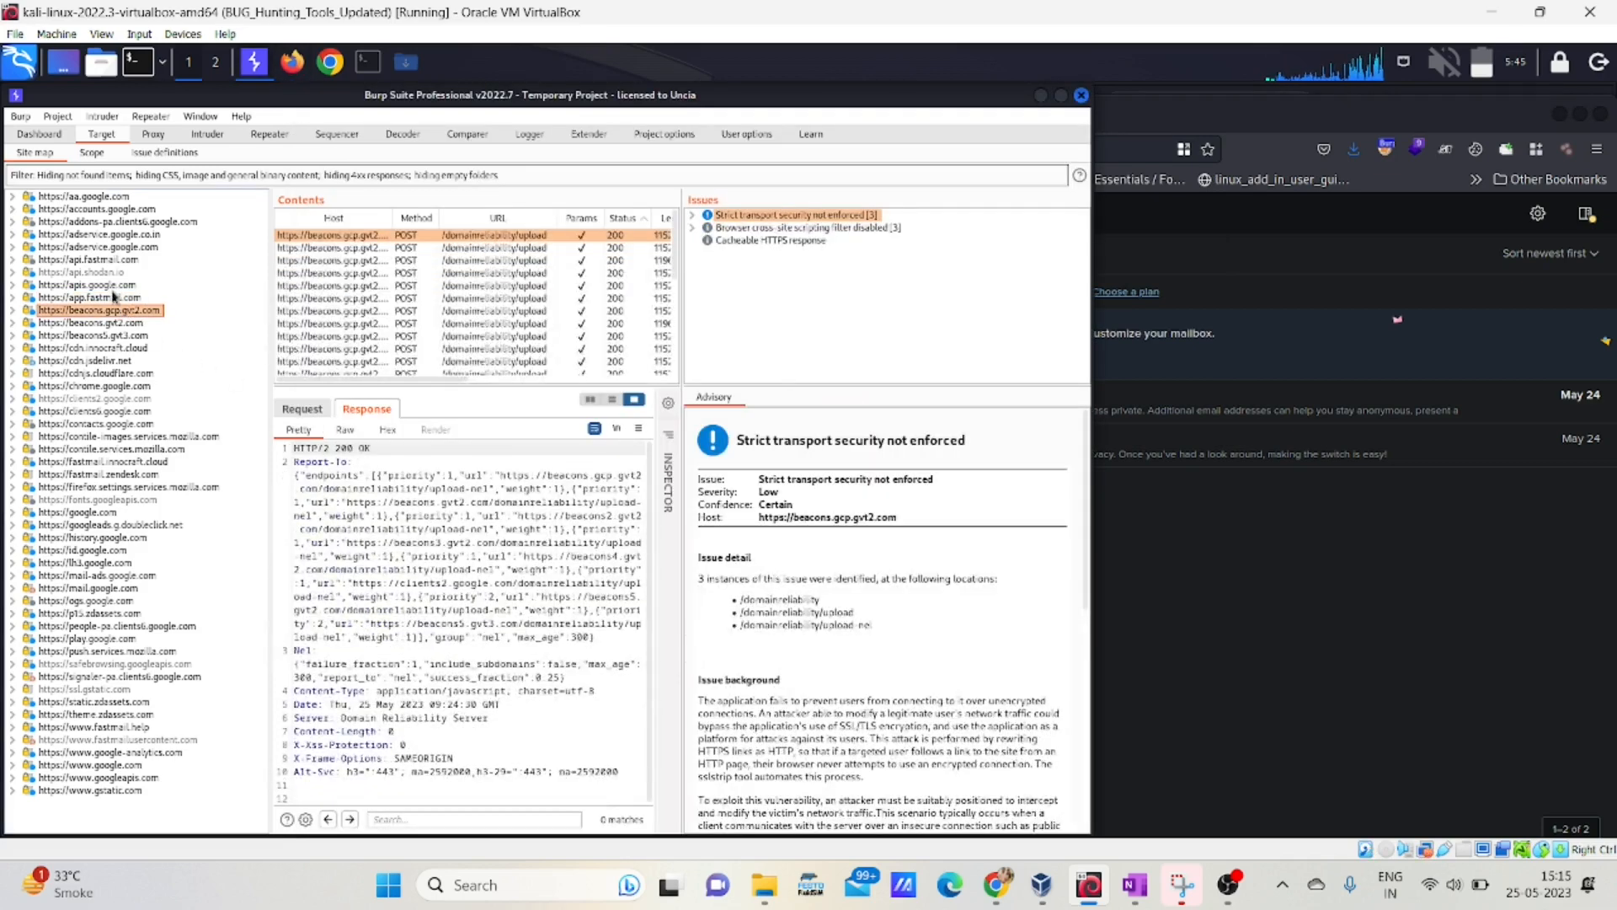
click(117, 284)
click(388, 237)
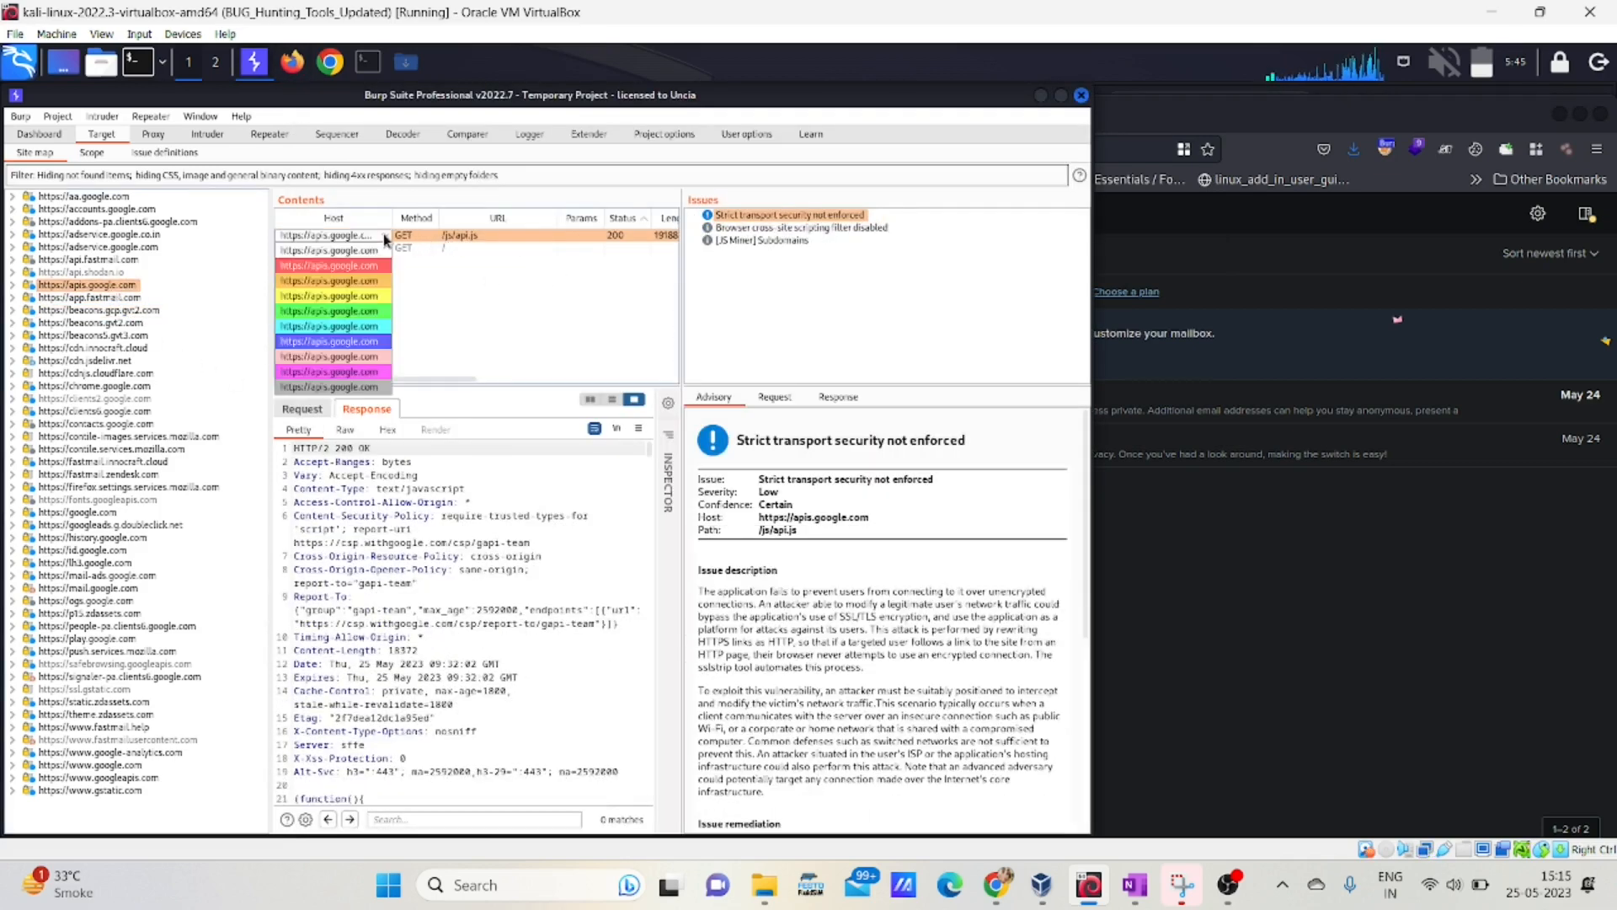
click(388, 252)
click(387, 251)
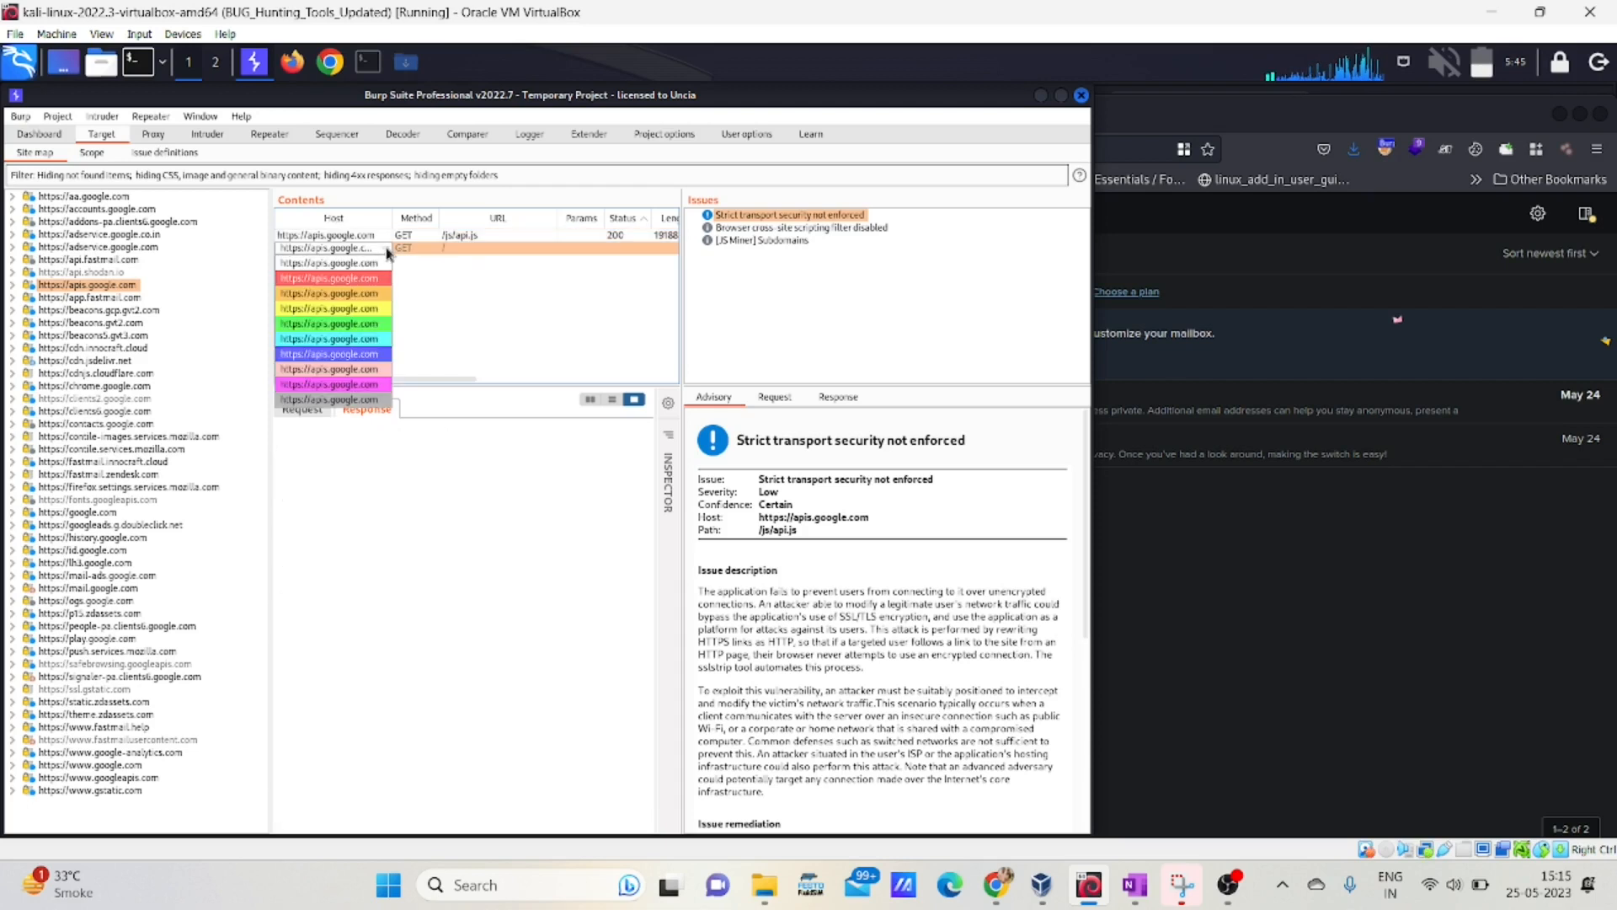
click(389, 253)
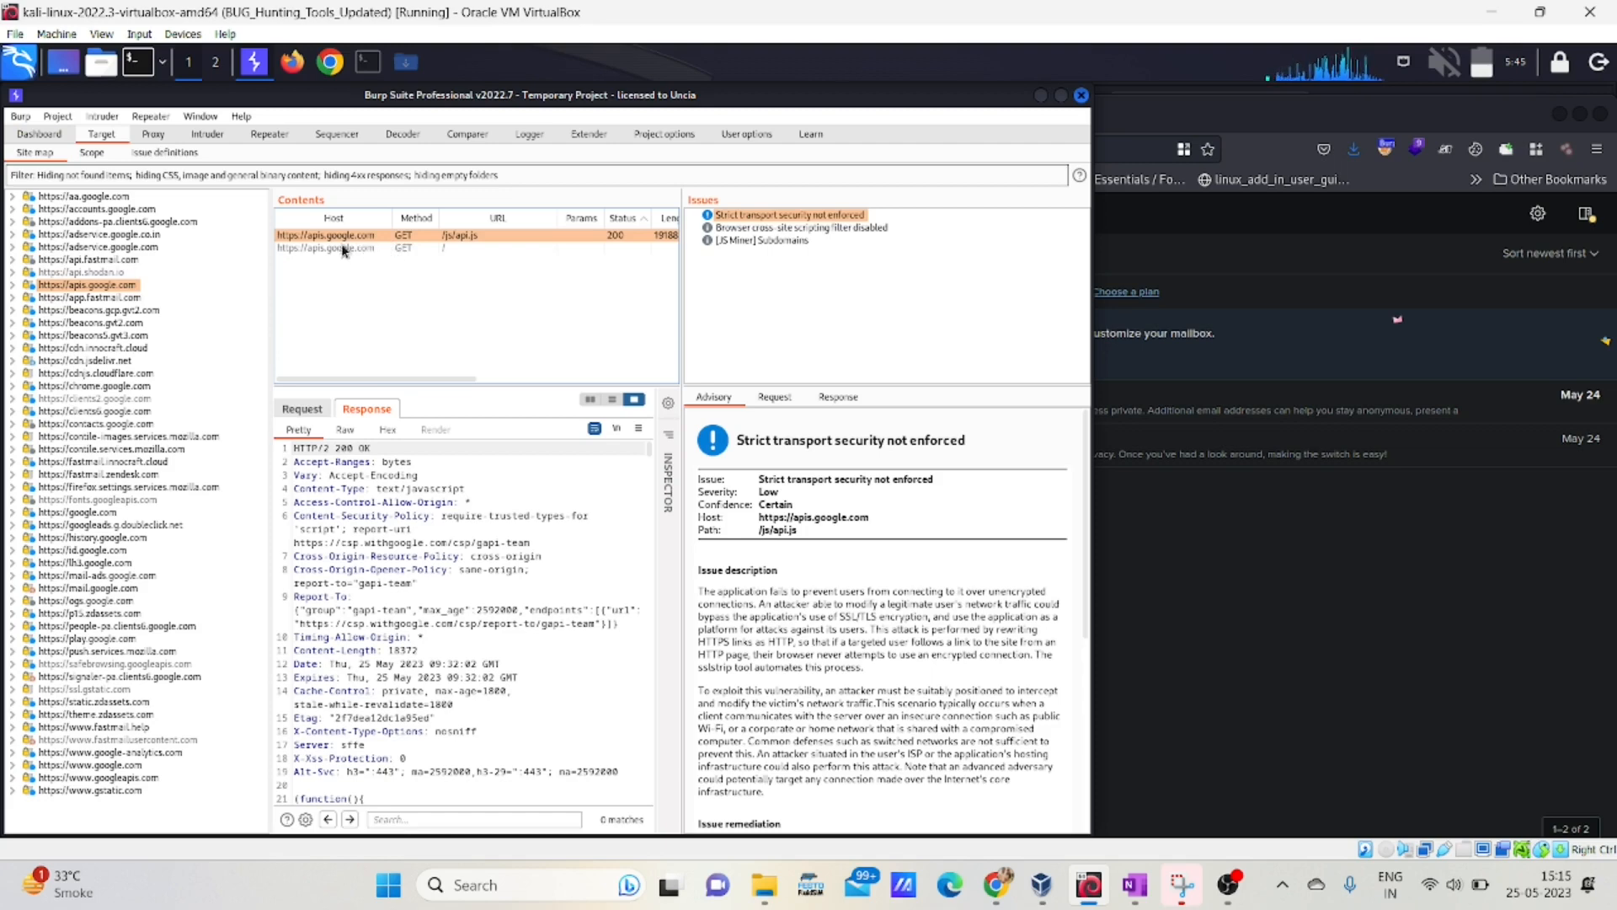
click(368, 247)
click(444, 241)
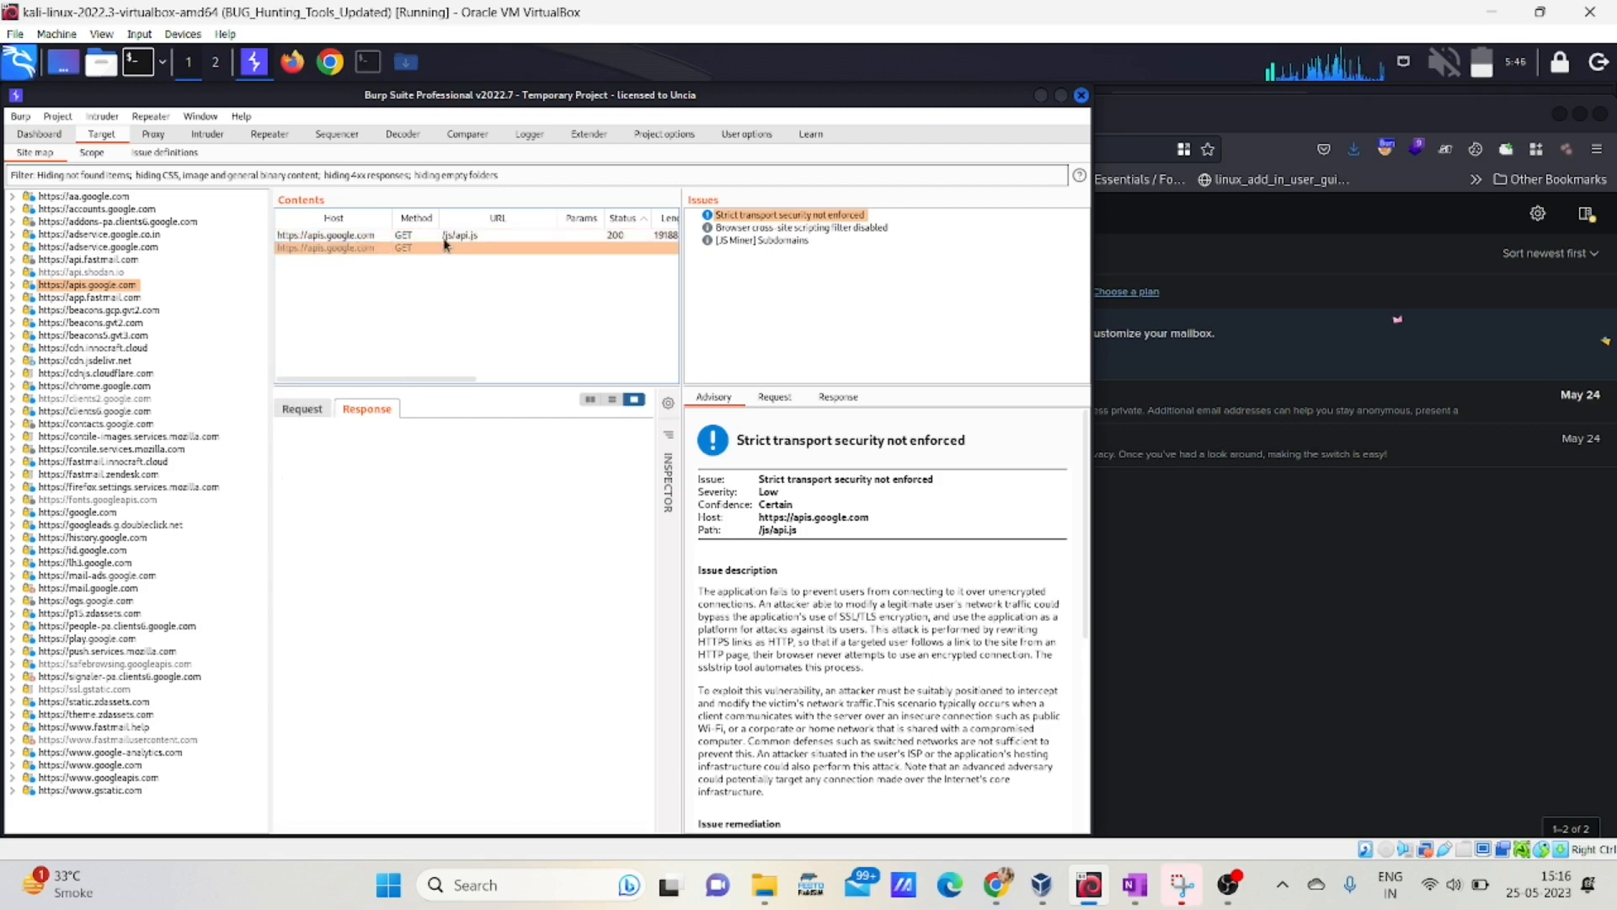
click(444, 239)
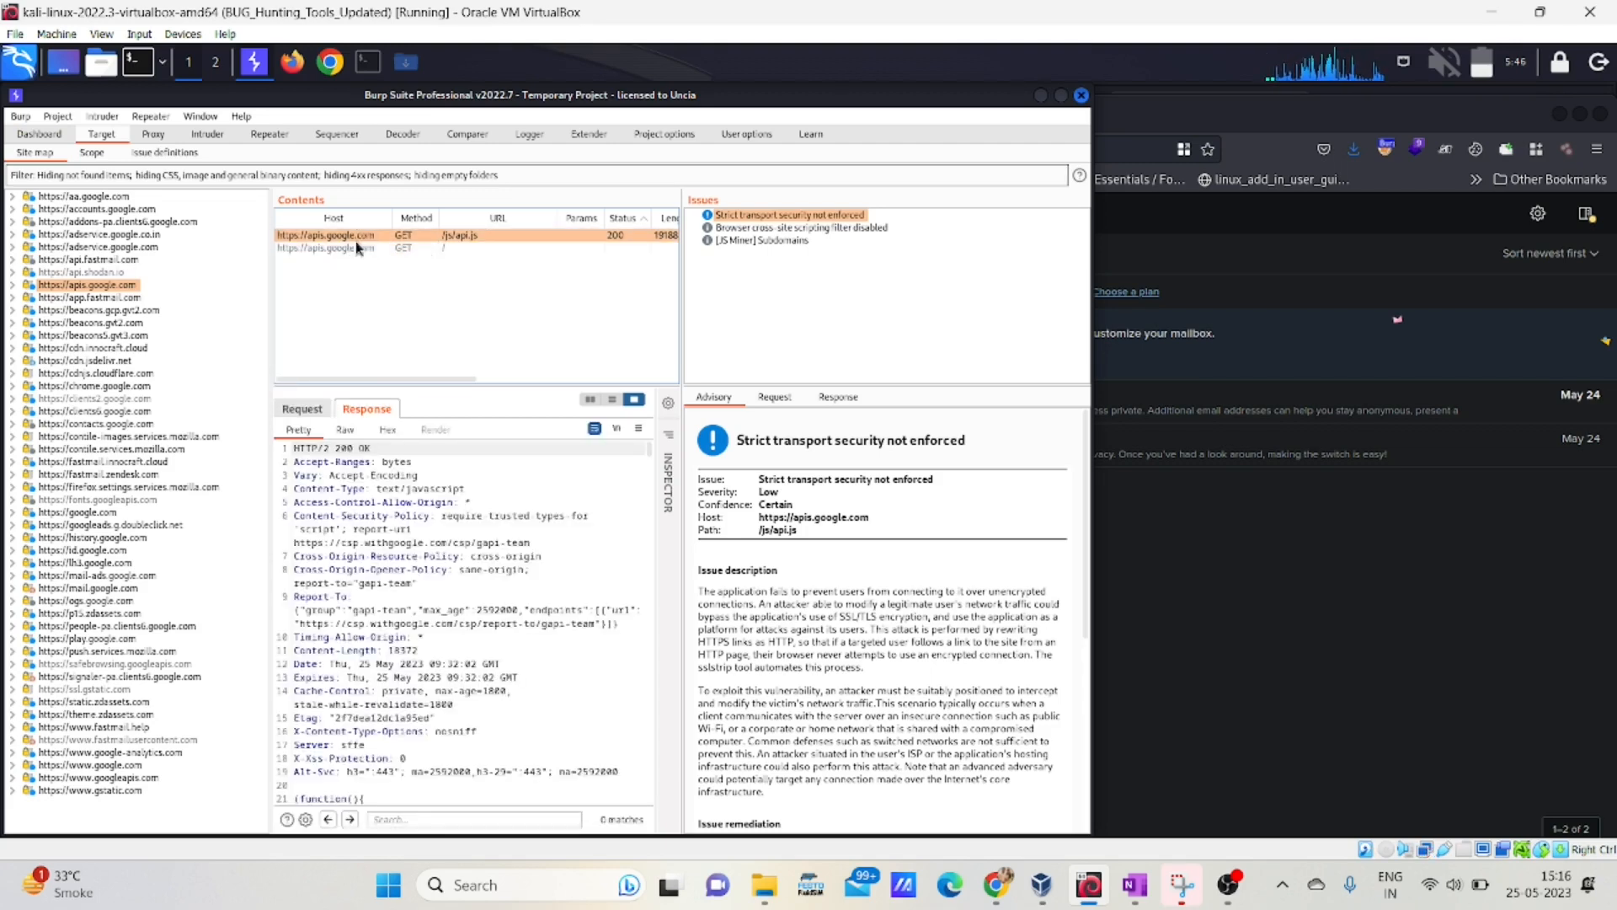
Show the raw request of the /js/api.js entry and highlight its GET request line
click(303, 409)
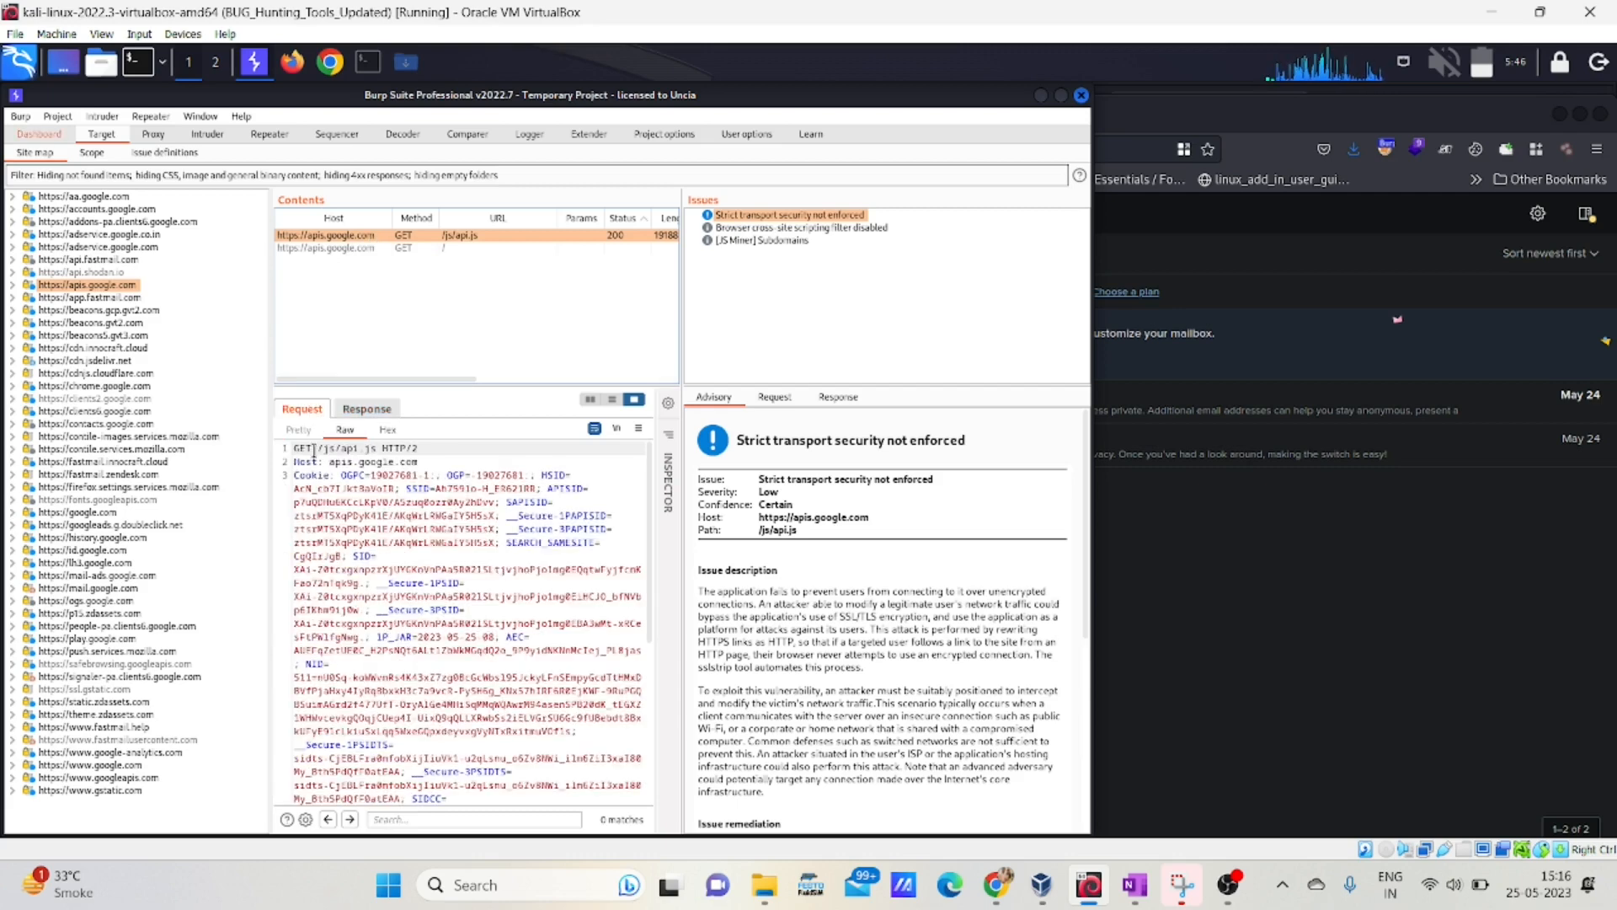
scroll(396, 530, down, 7)
scroll(412, 547, up, 7)
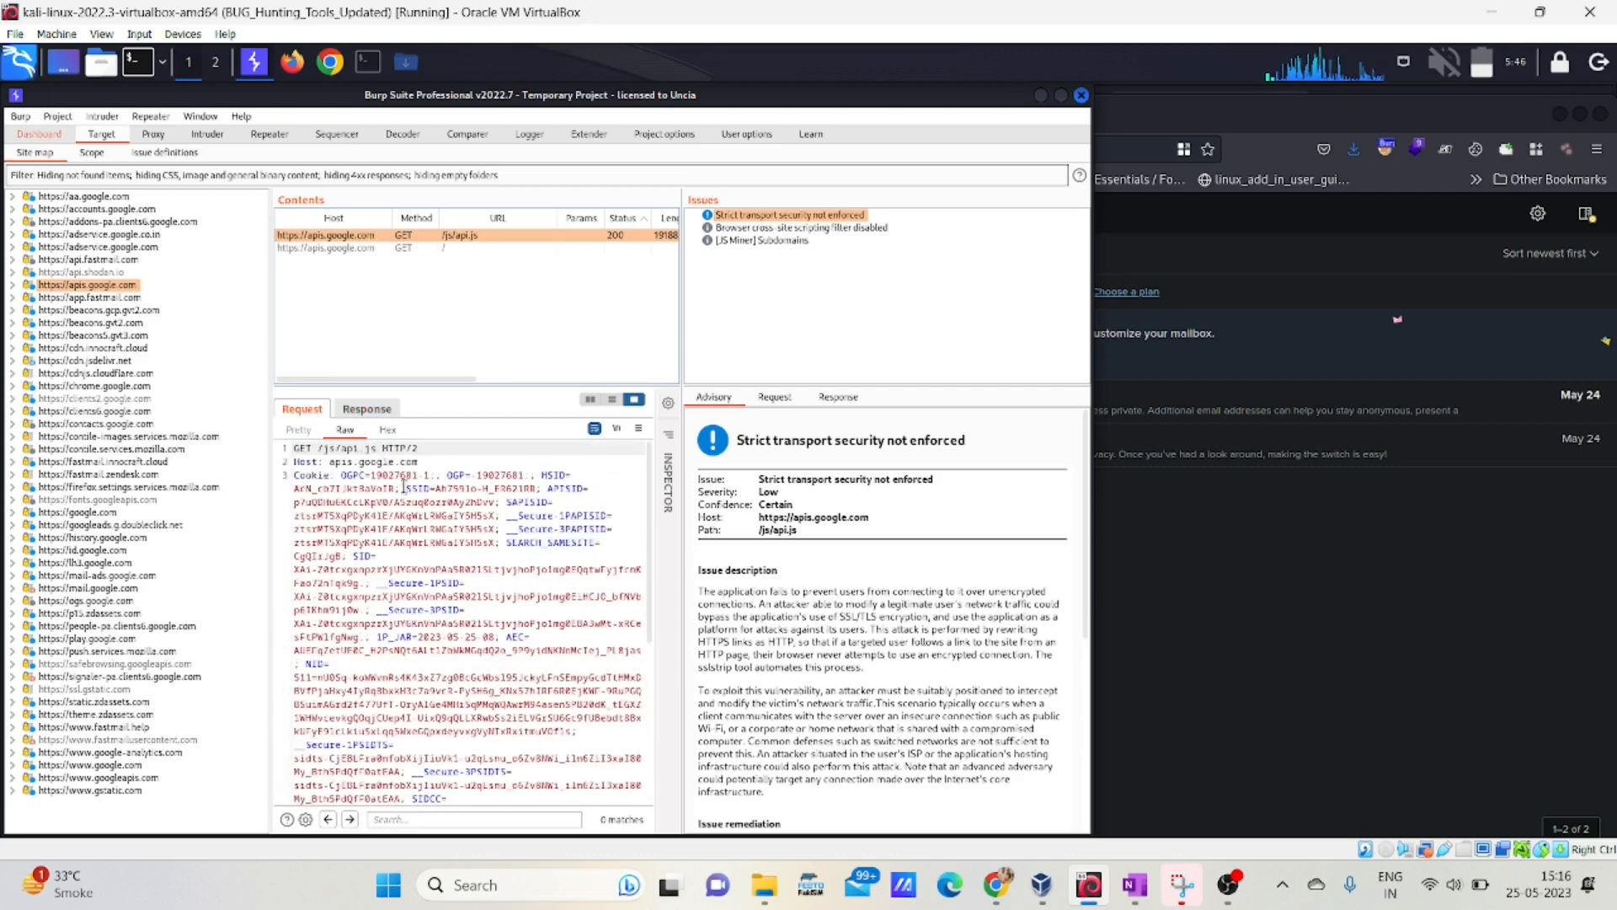
drag(420, 447, 294, 448)
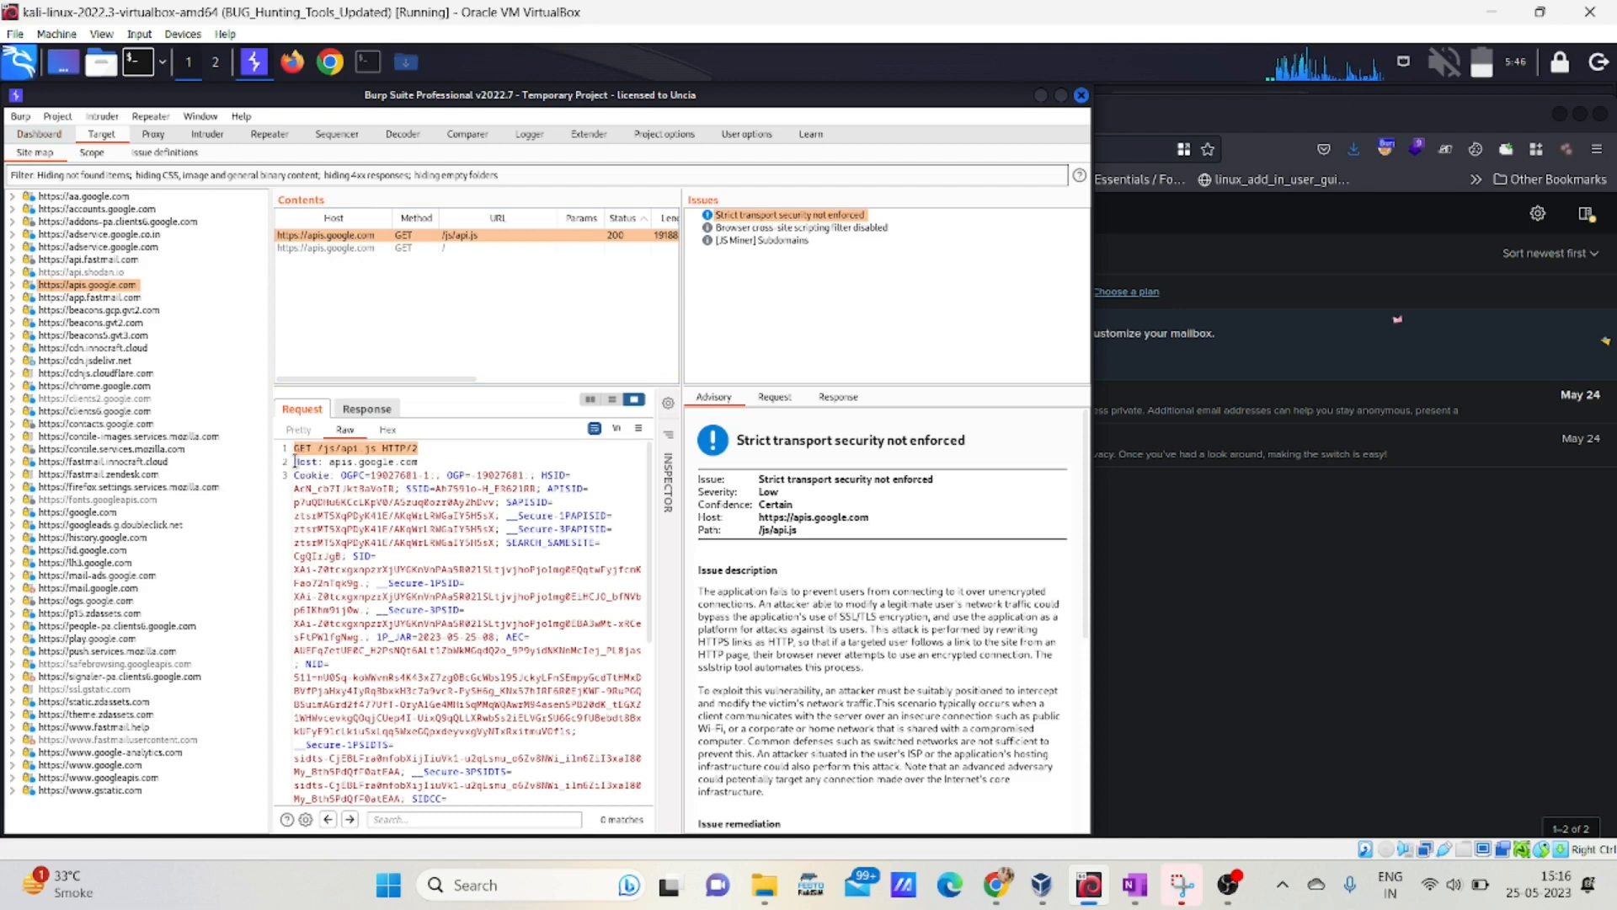
Highlight the request's headers from Host through Connection and mark the blank line after them
drag(294, 462, 350, 702)
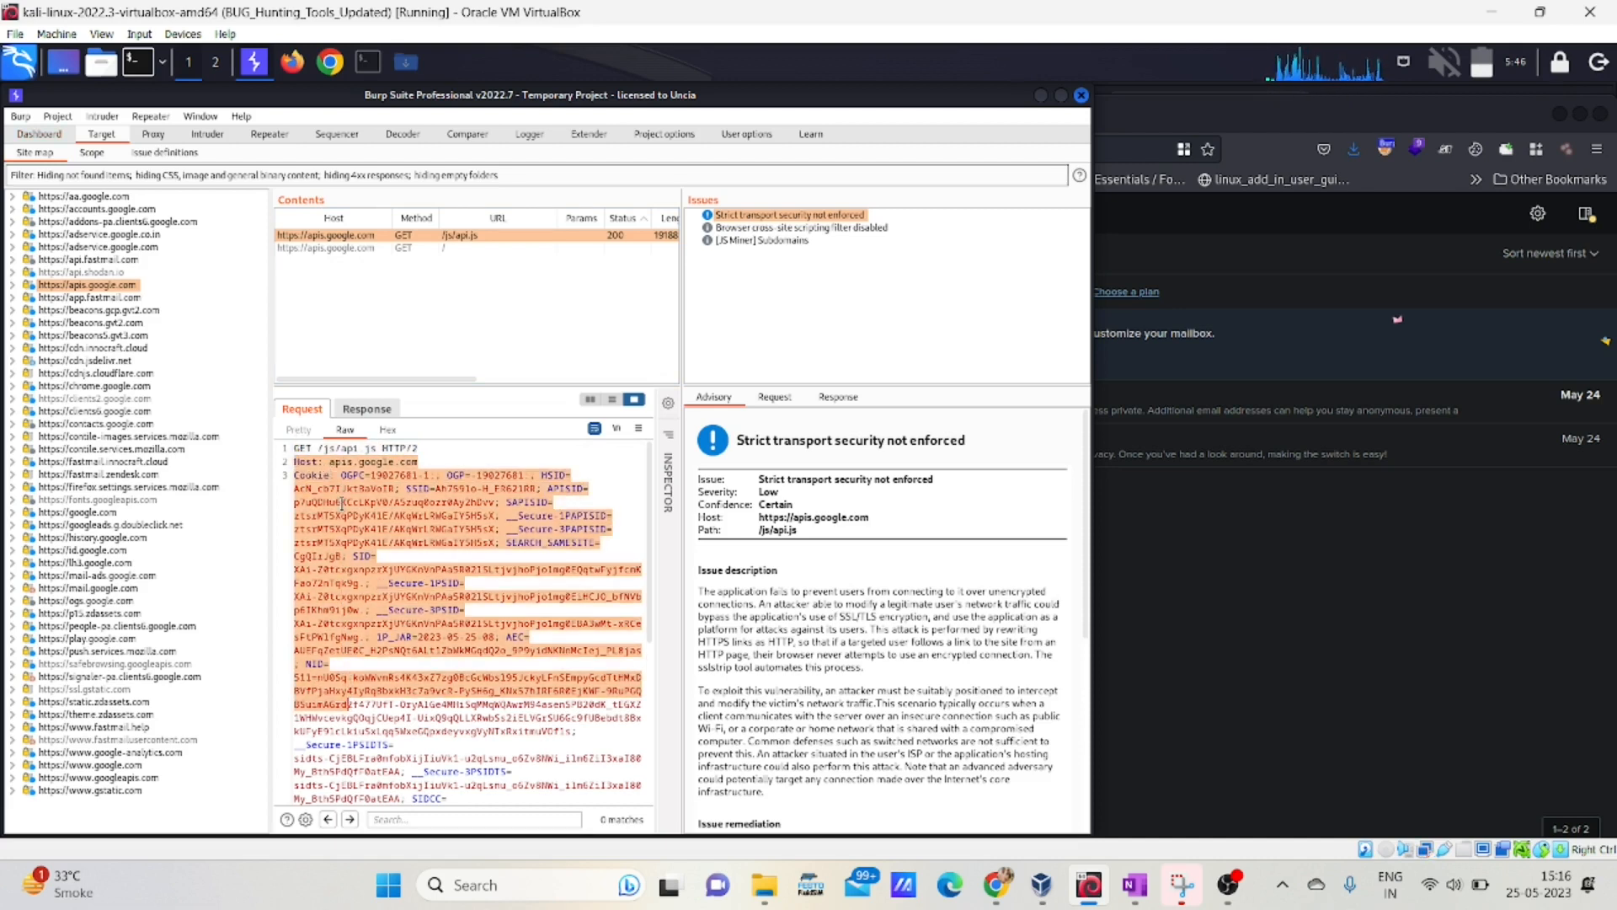
scroll(345, 589, down, 5)
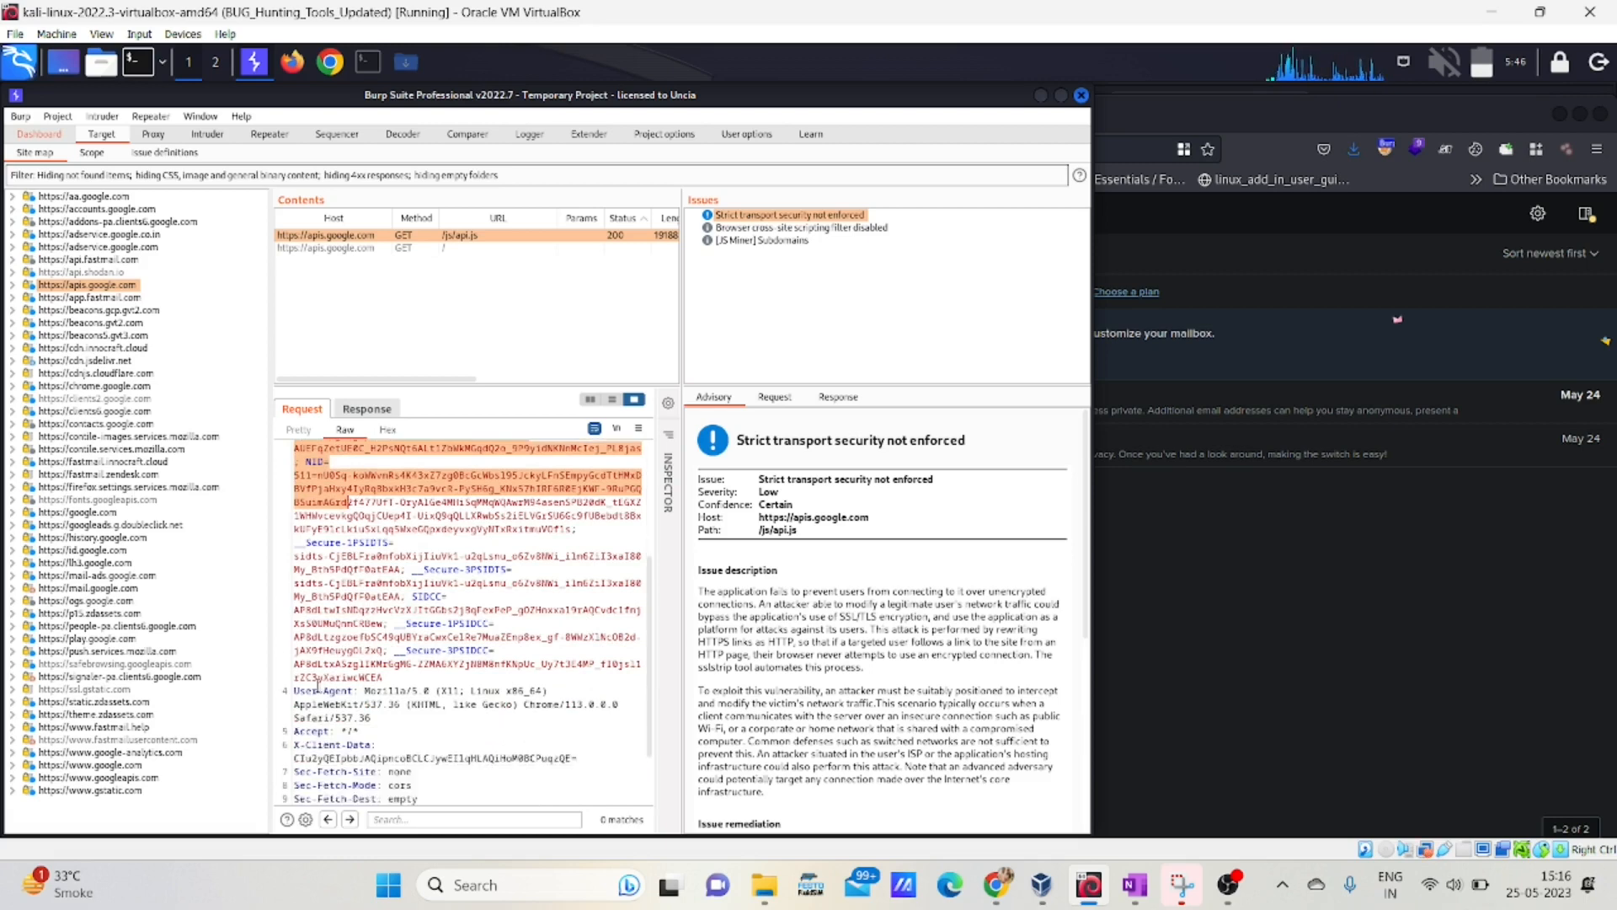
scroll(324, 742, down, 2)
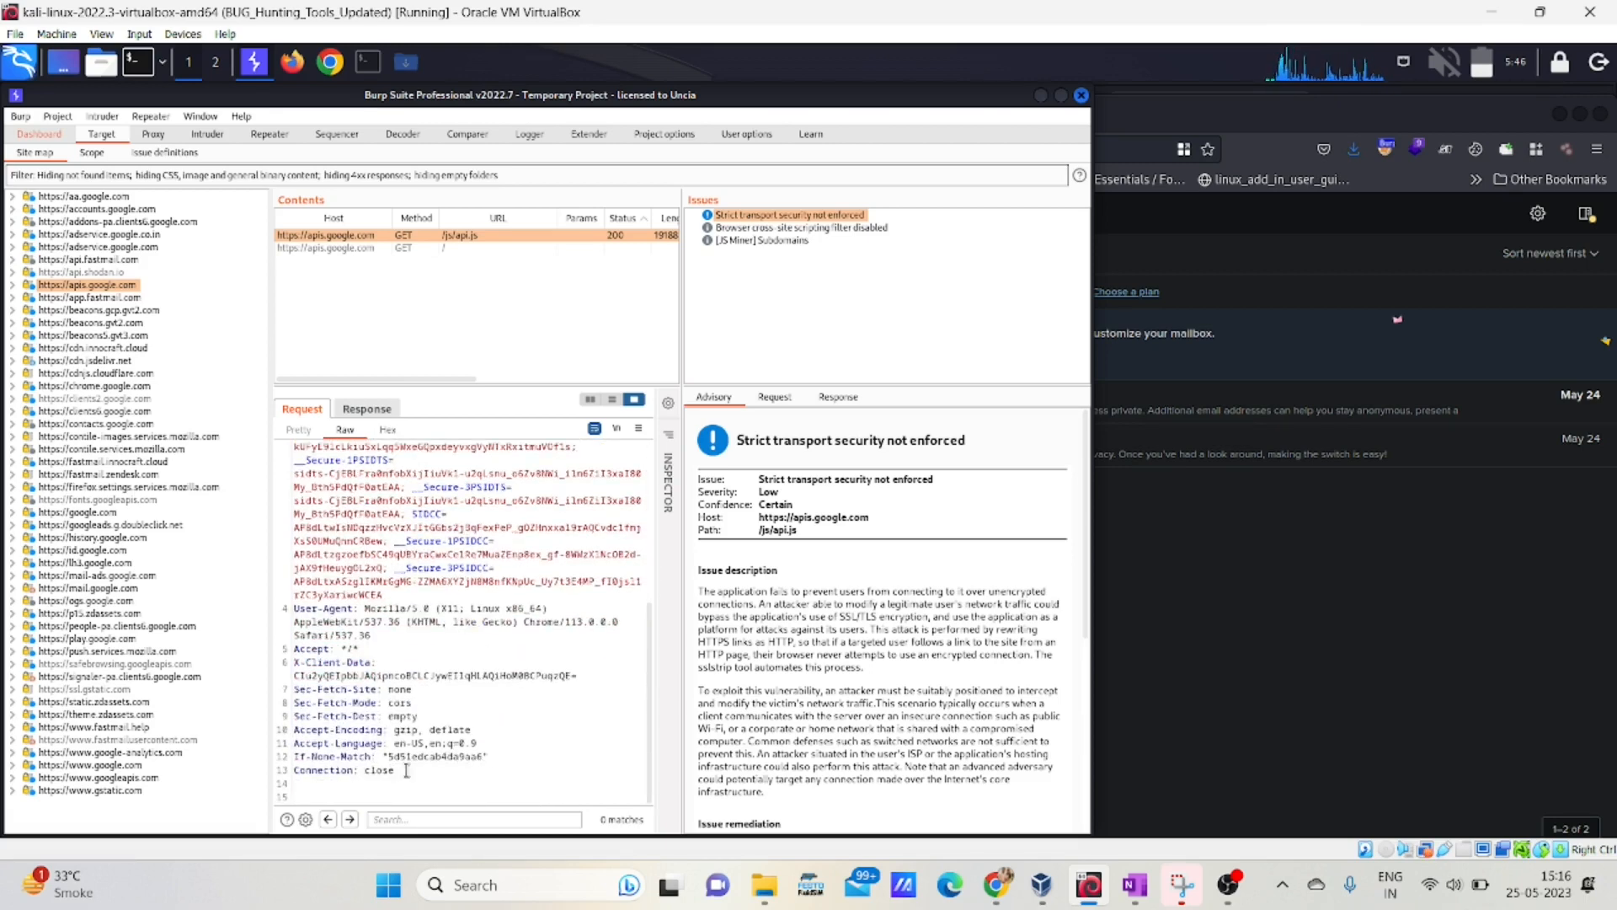
drag(406, 770, 341, 460)
click(389, 626)
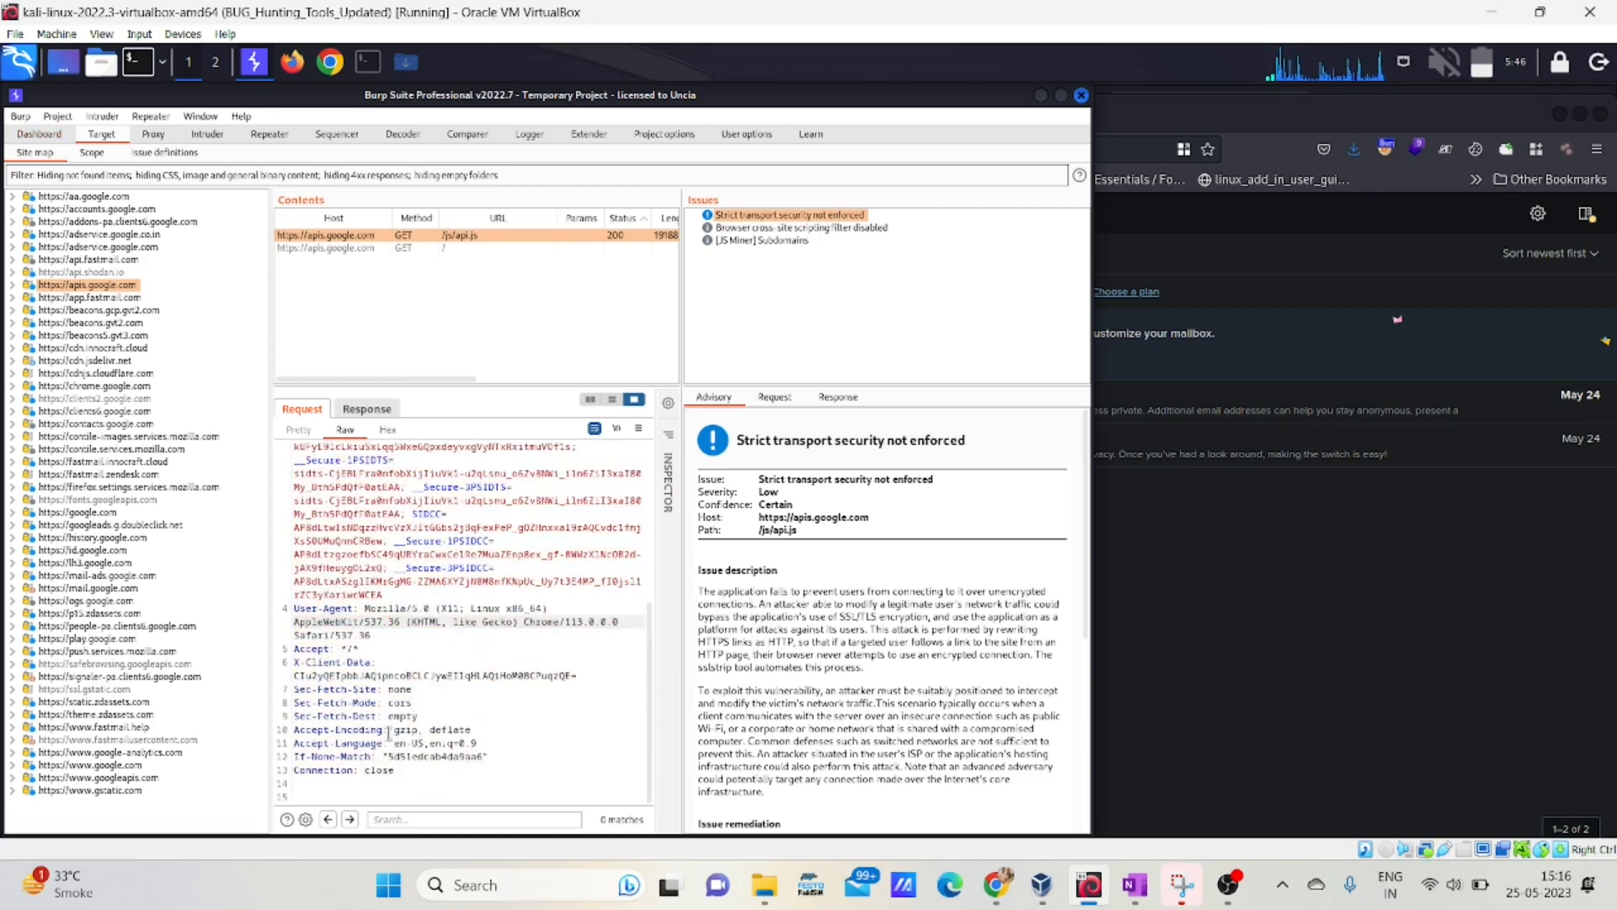
click(342, 783)
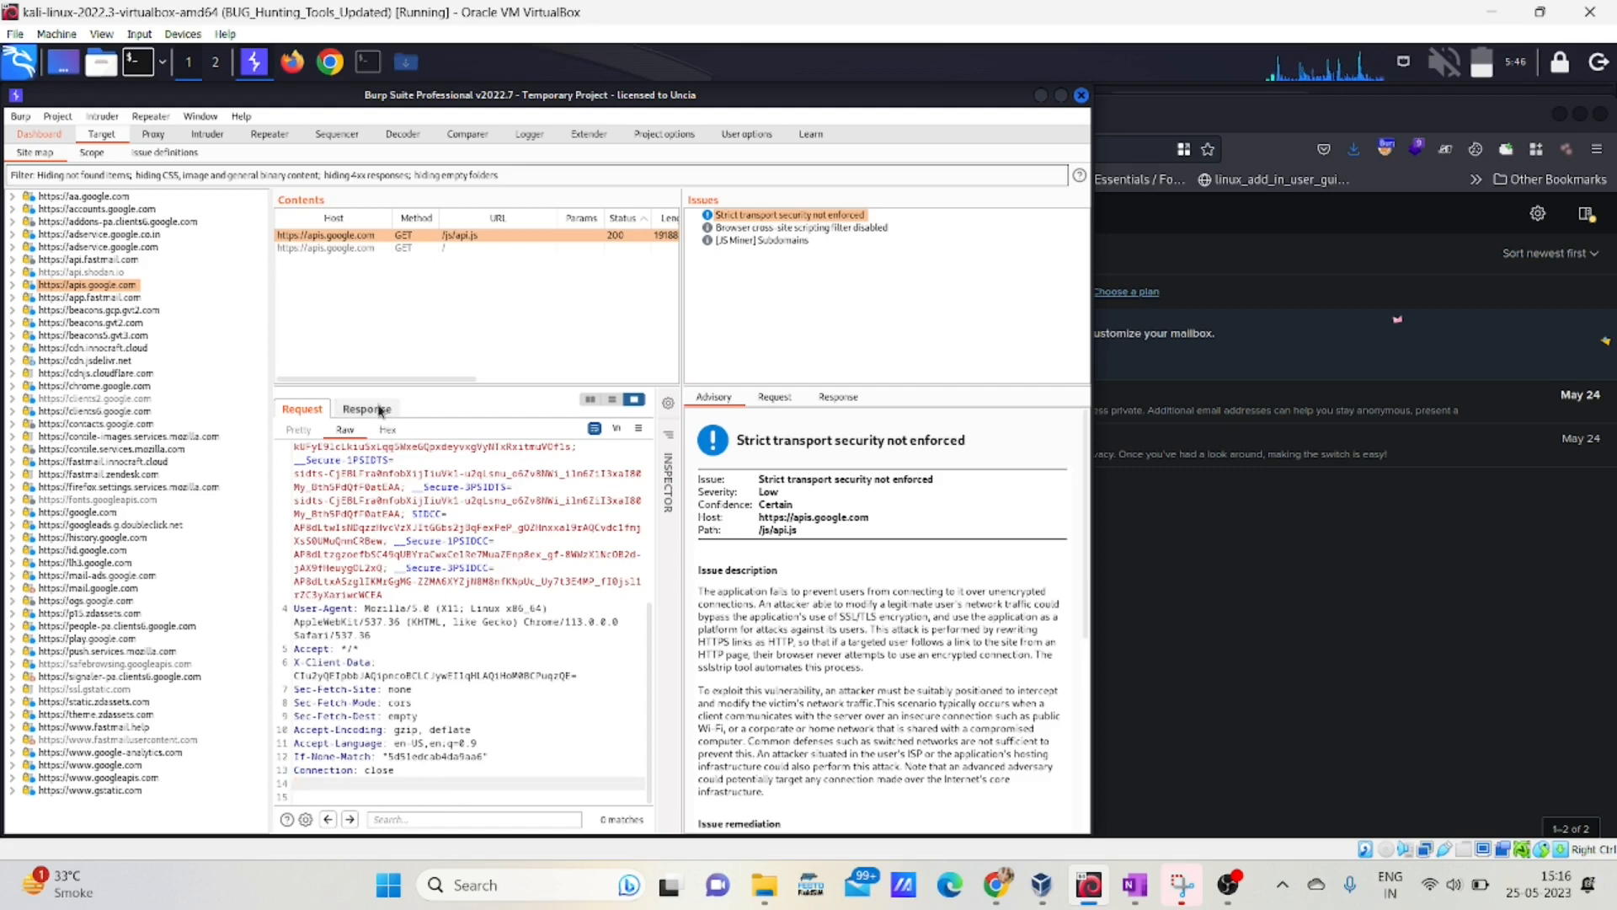
Check the root entry's request, then show the /js/api.js response and highlight its headers
click(359, 248)
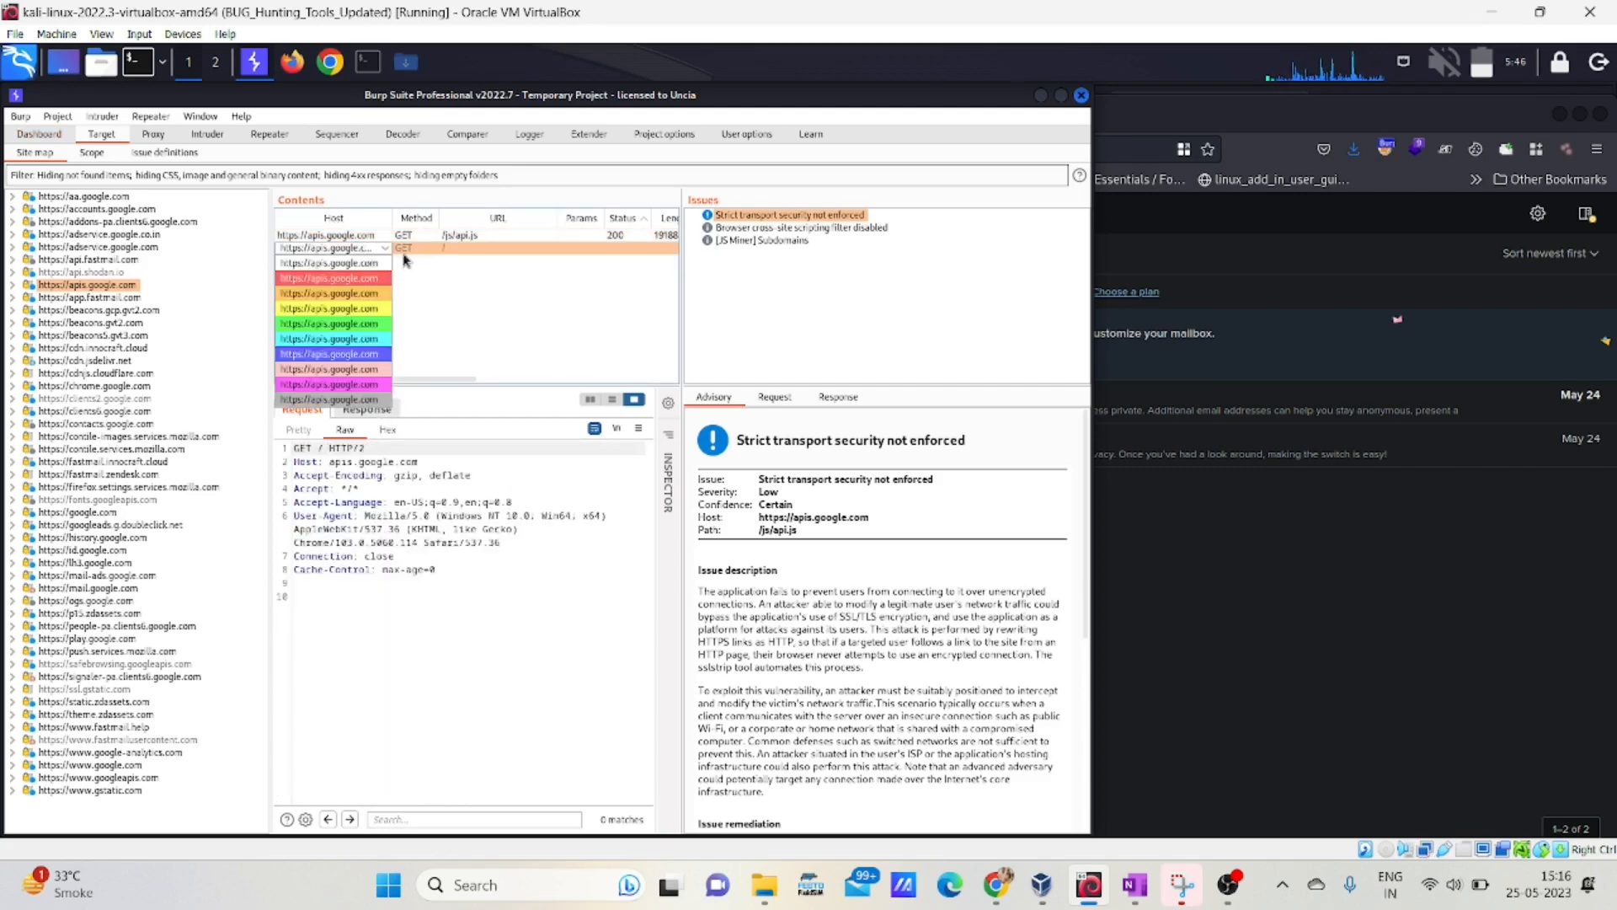
click(390, 237)
click(374, 410)
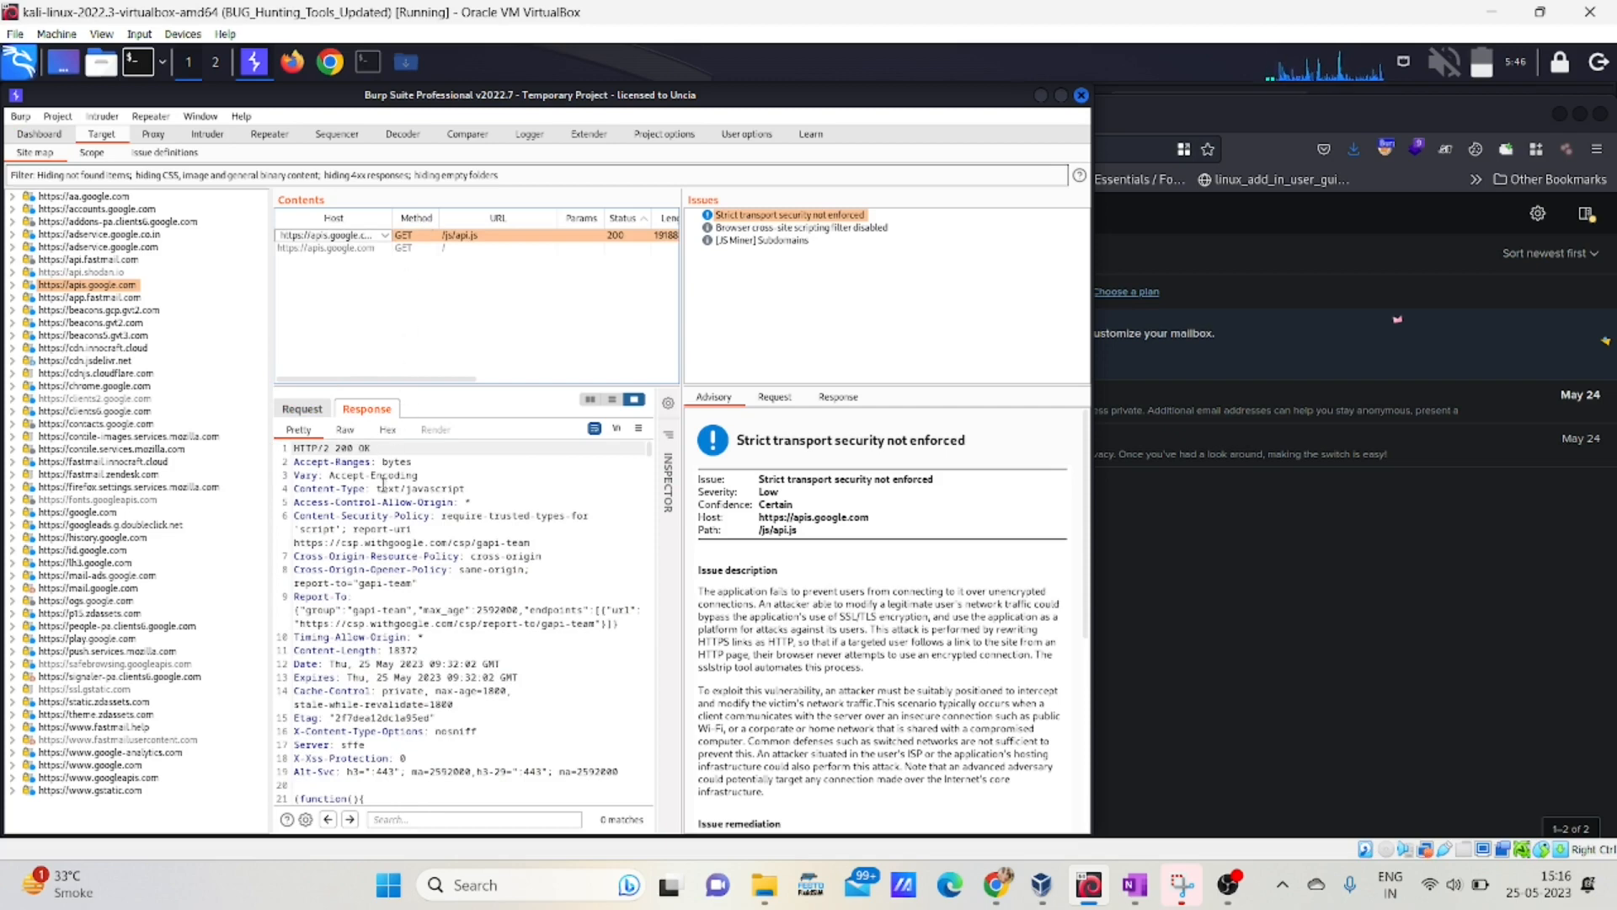
scroll(386, 514, down, 5)
scroll(393, 539, up, 5)
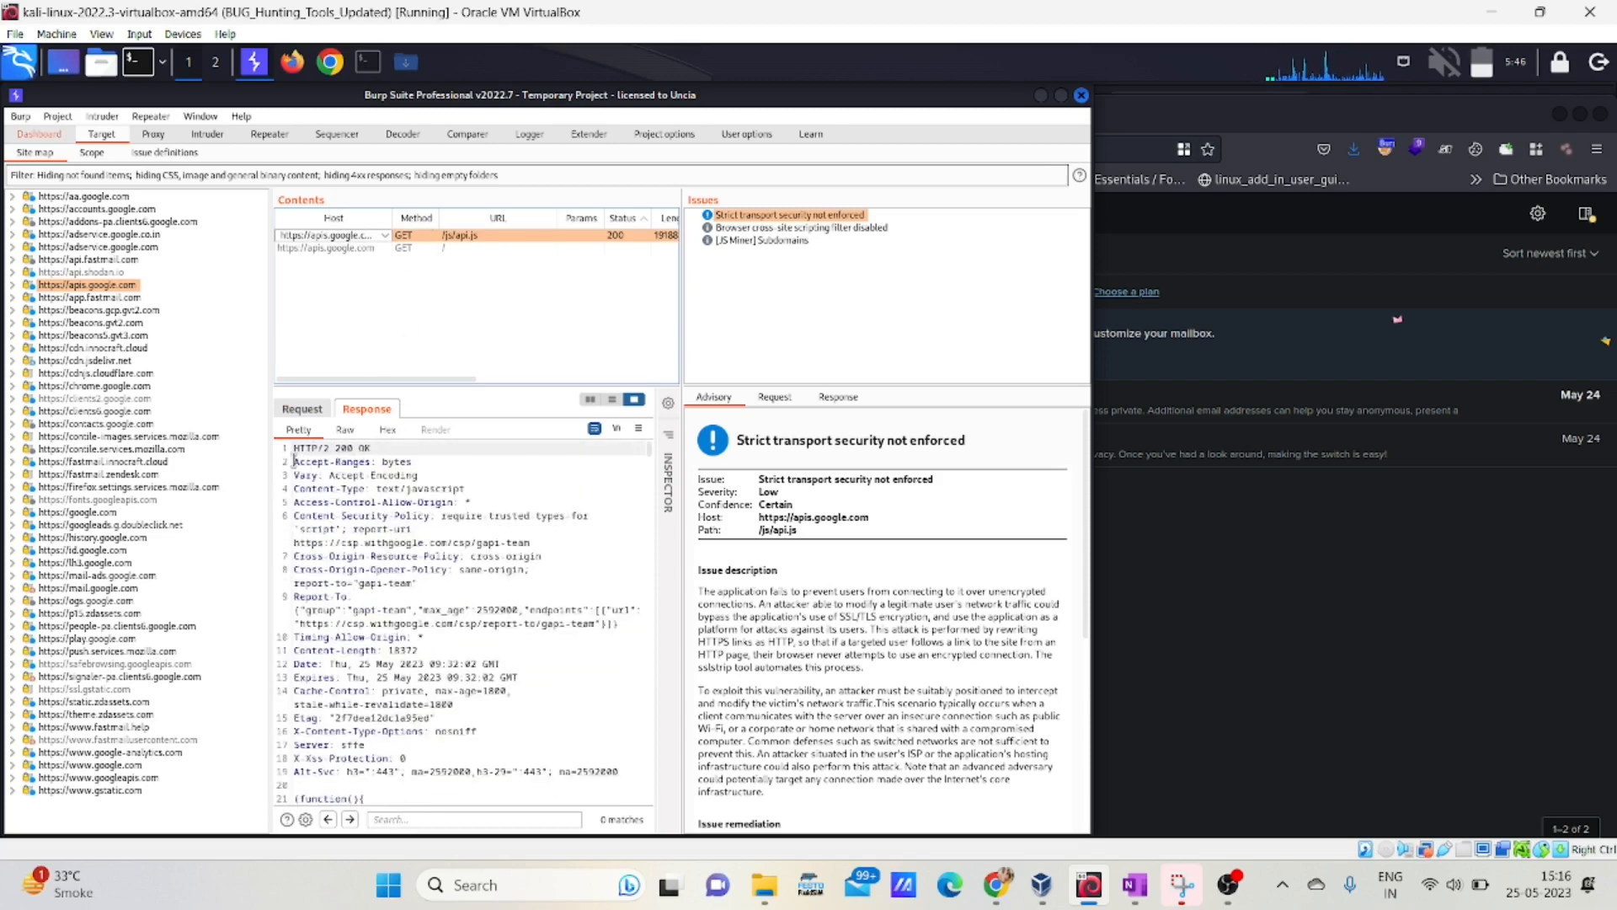
drag(294, 462, 388, 704)
click(388, 704)
scroll(388, 703, down, 2)
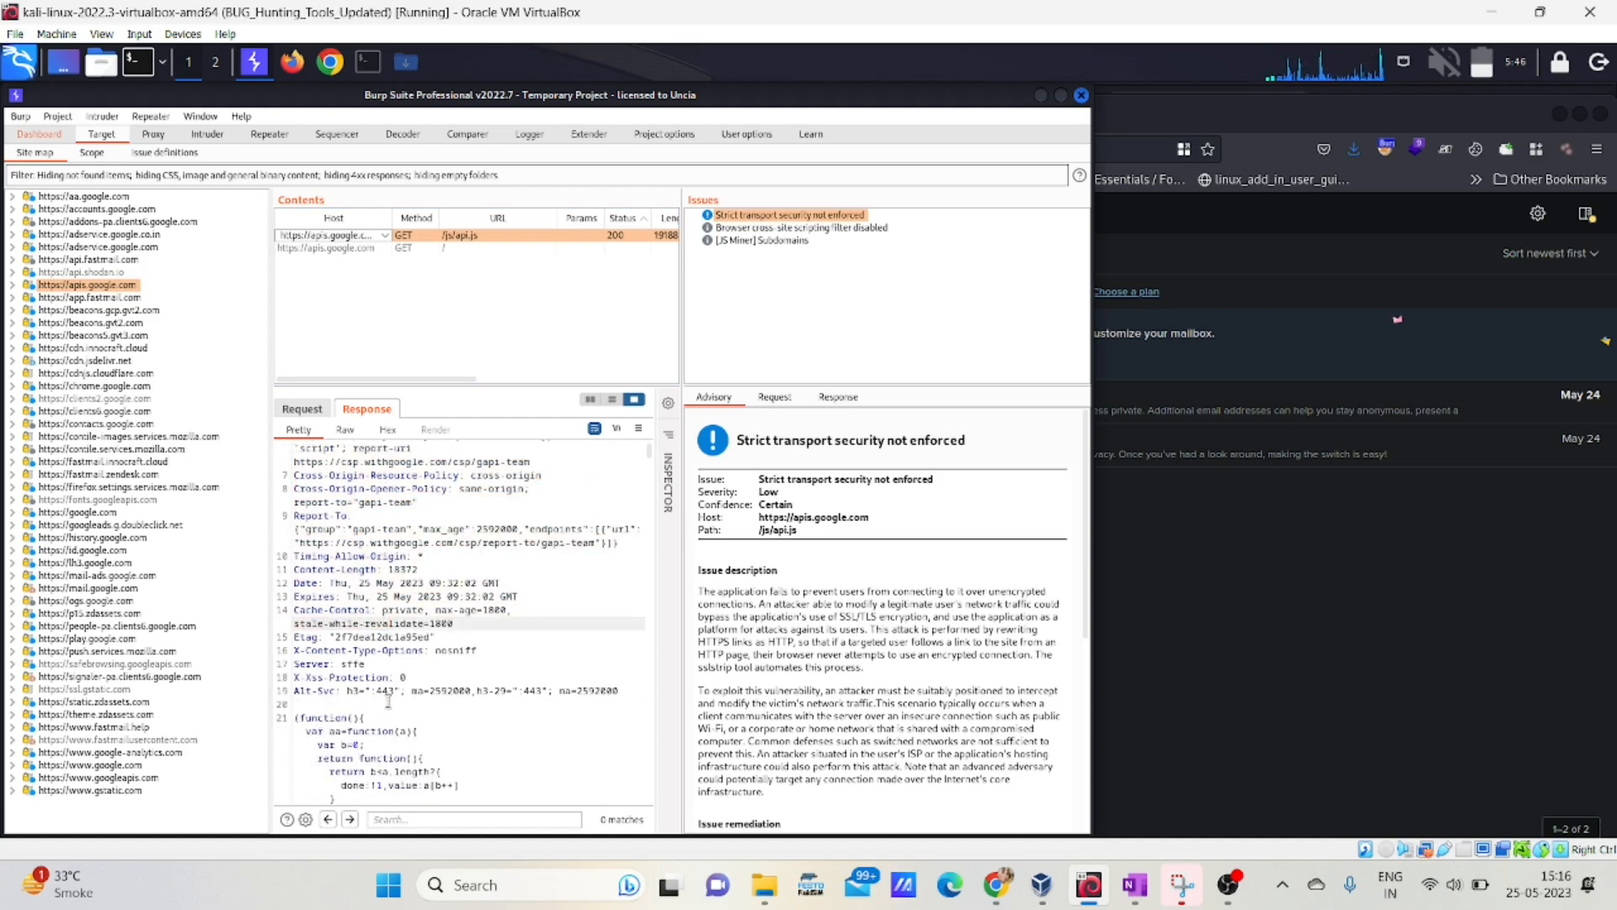
Mark the blank line after the response headers and examine the JavaScript body below it
click(327, 704)
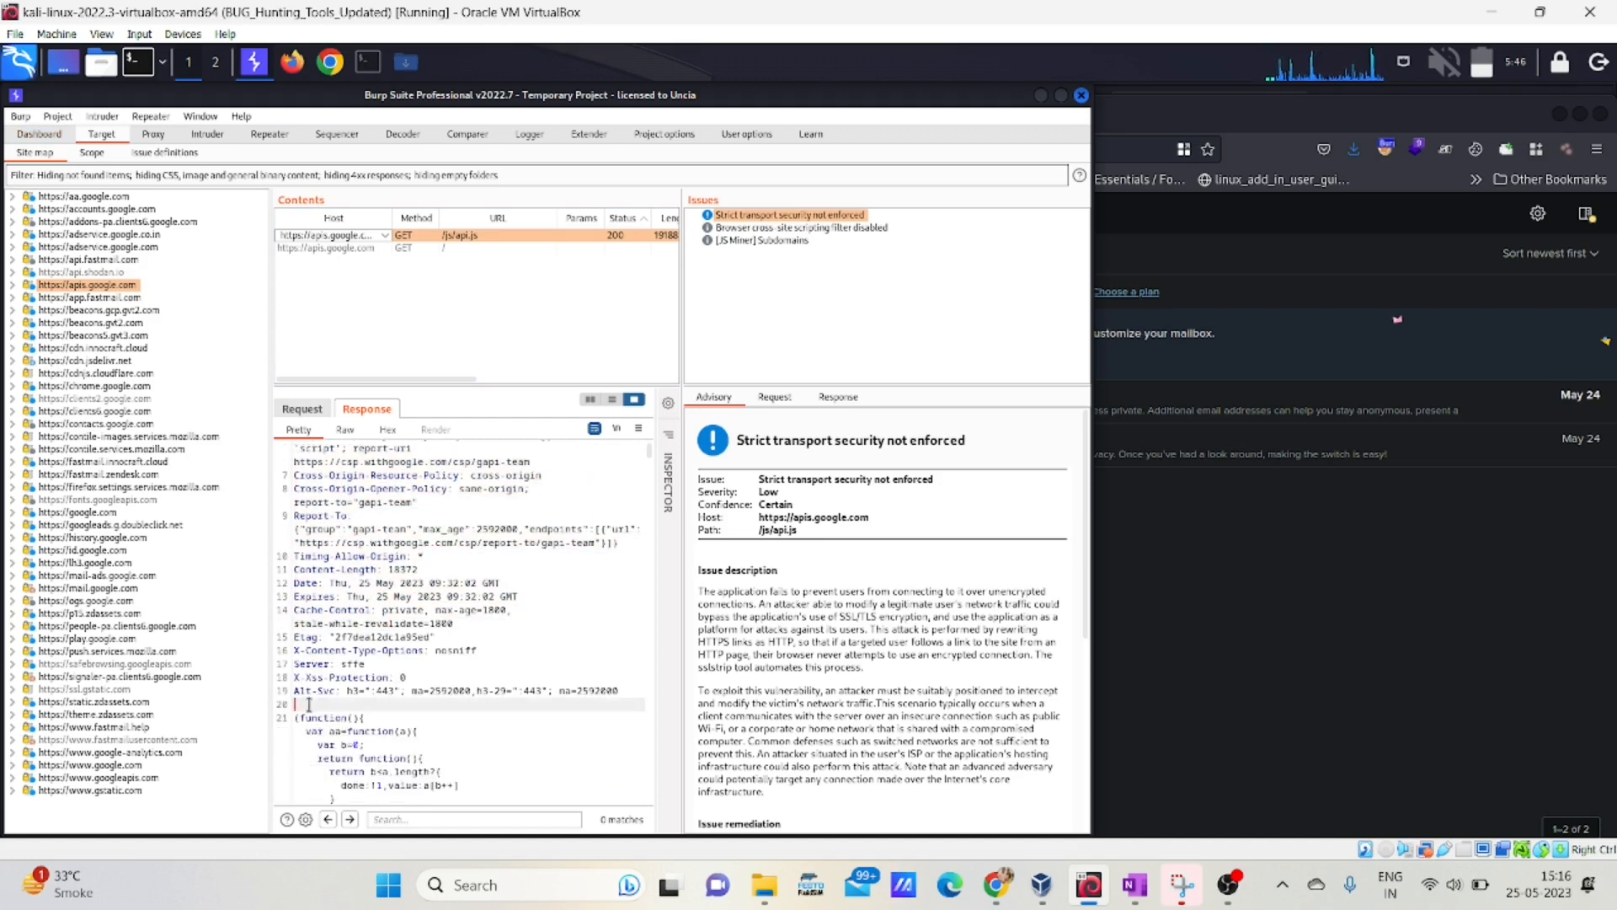
scroll(380, 718, down, 8)
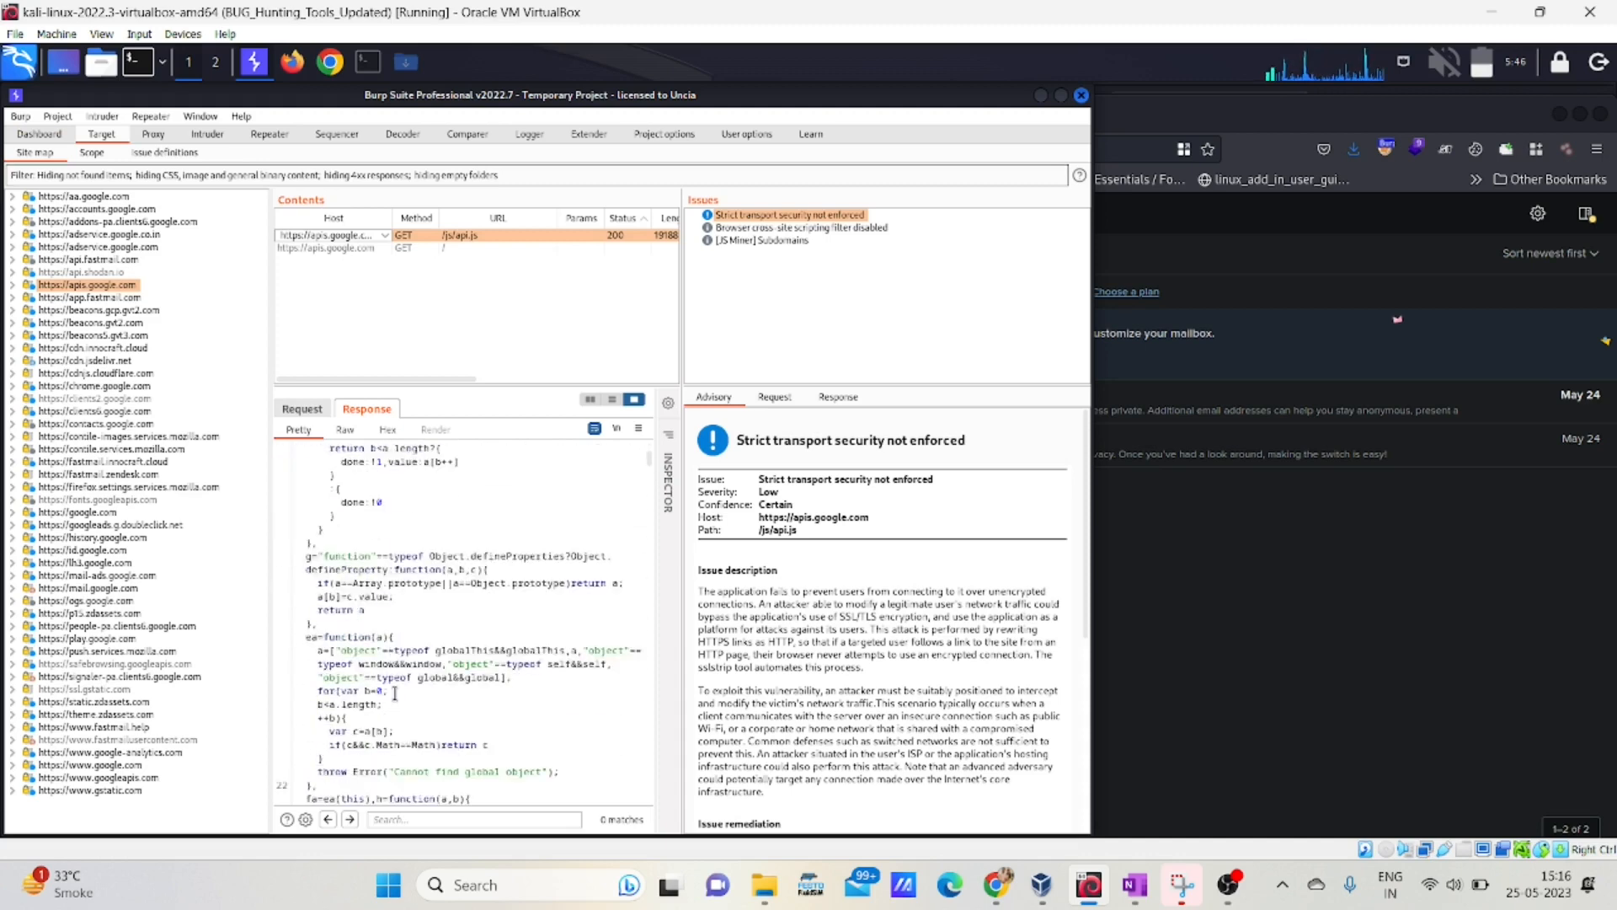
scroll(403, 599, down, 6)
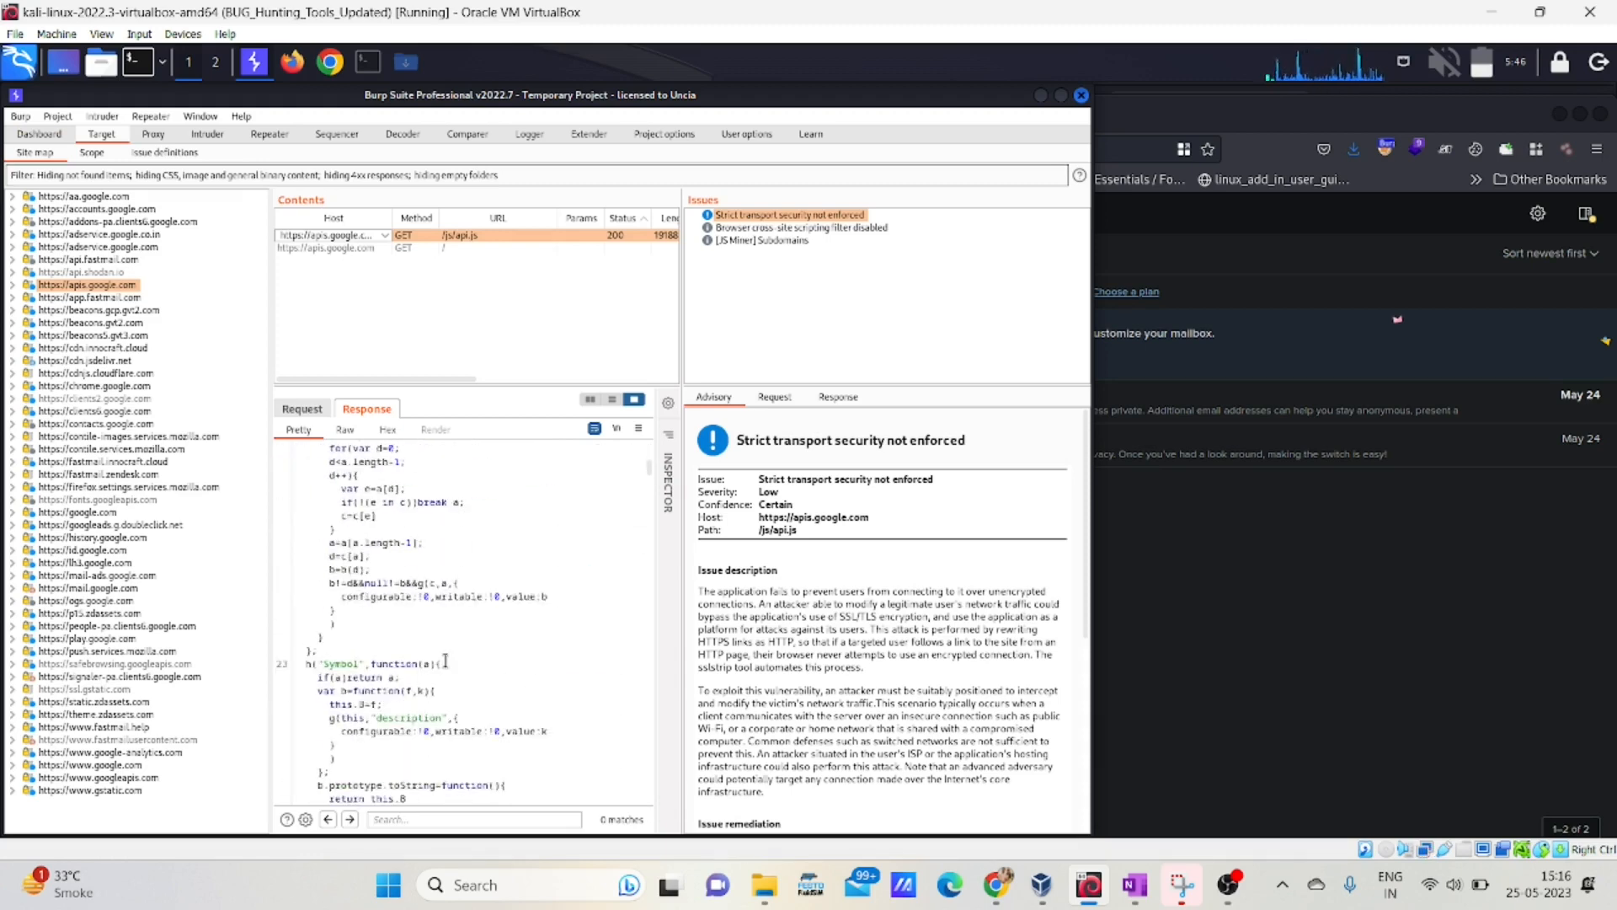
scroll(445, 661, up, 15)
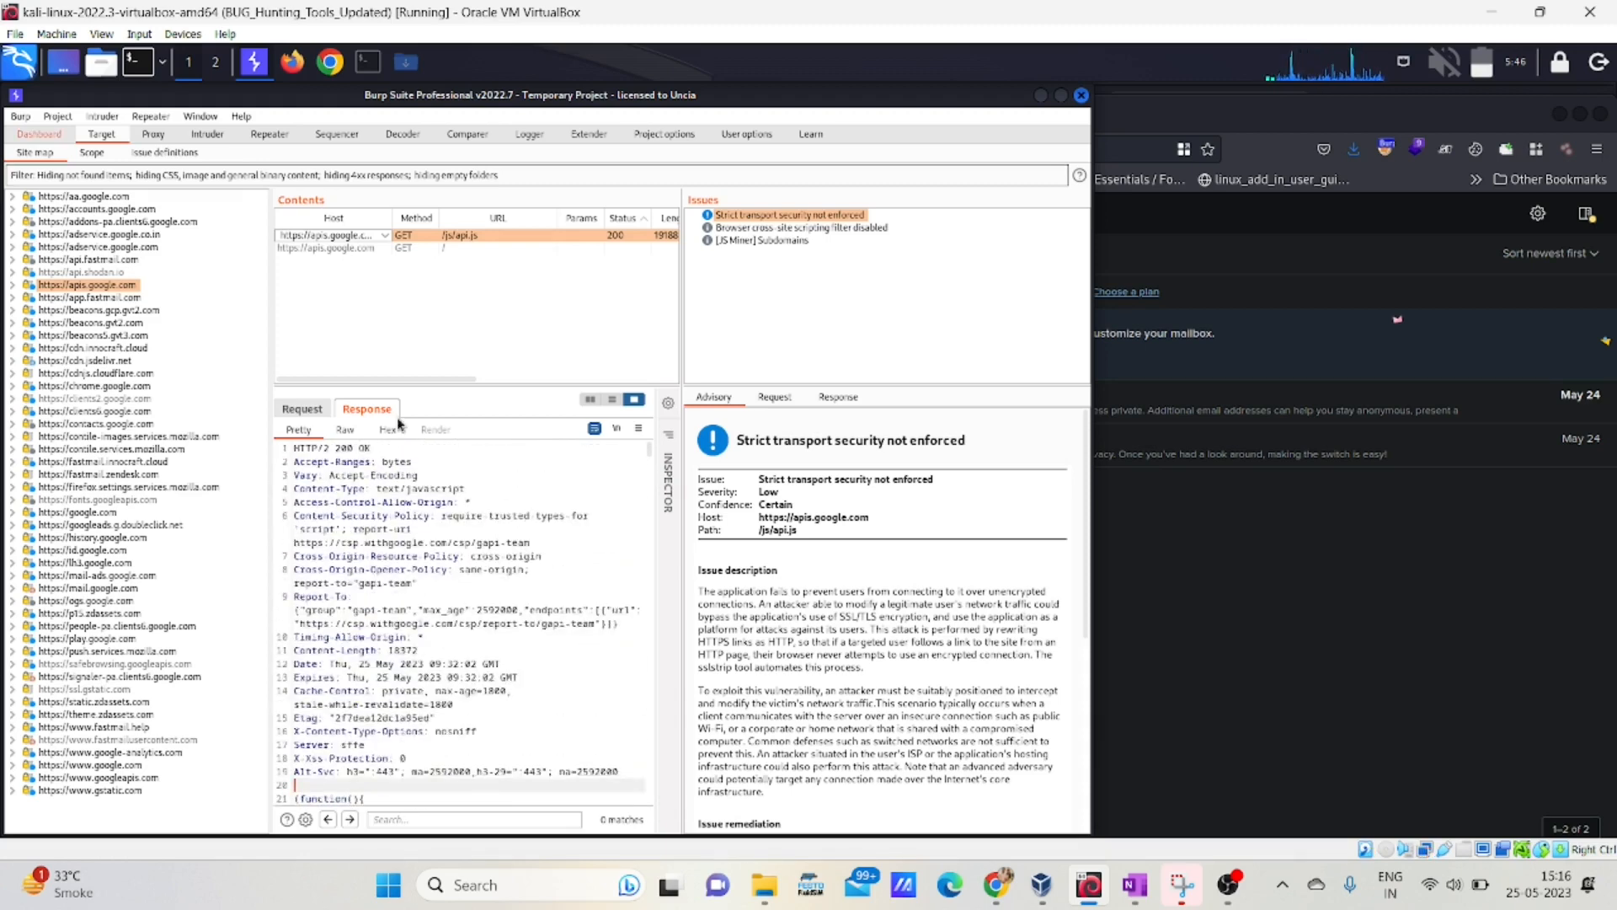
click(354, 247)
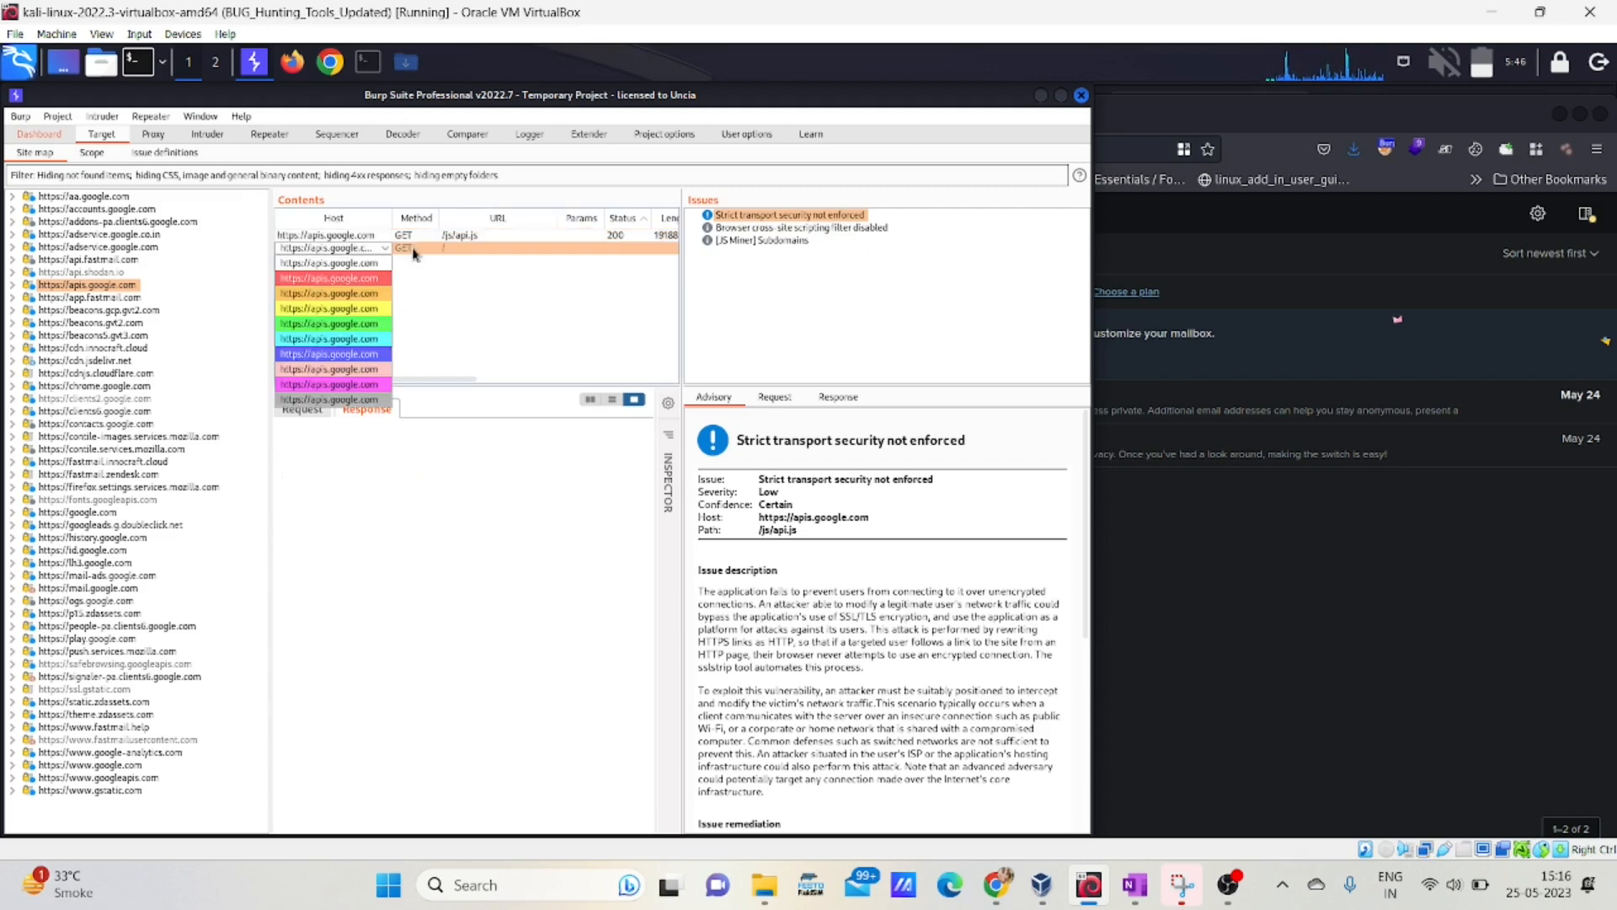
click(823, 249)
click(776, 241)
click(776, 227)
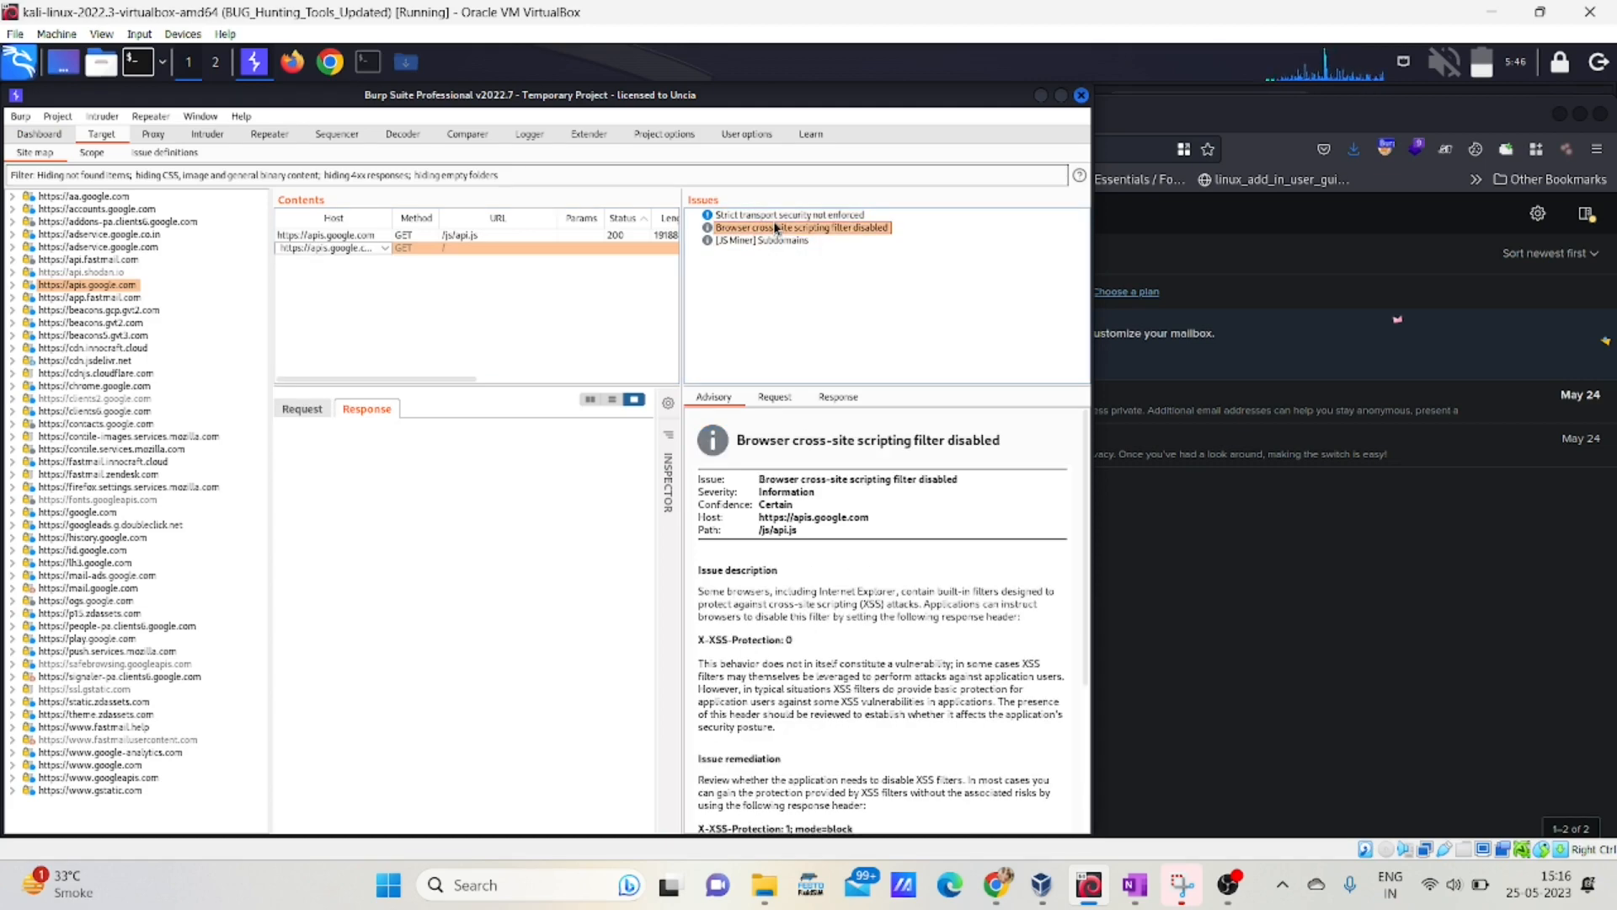
key(Up)
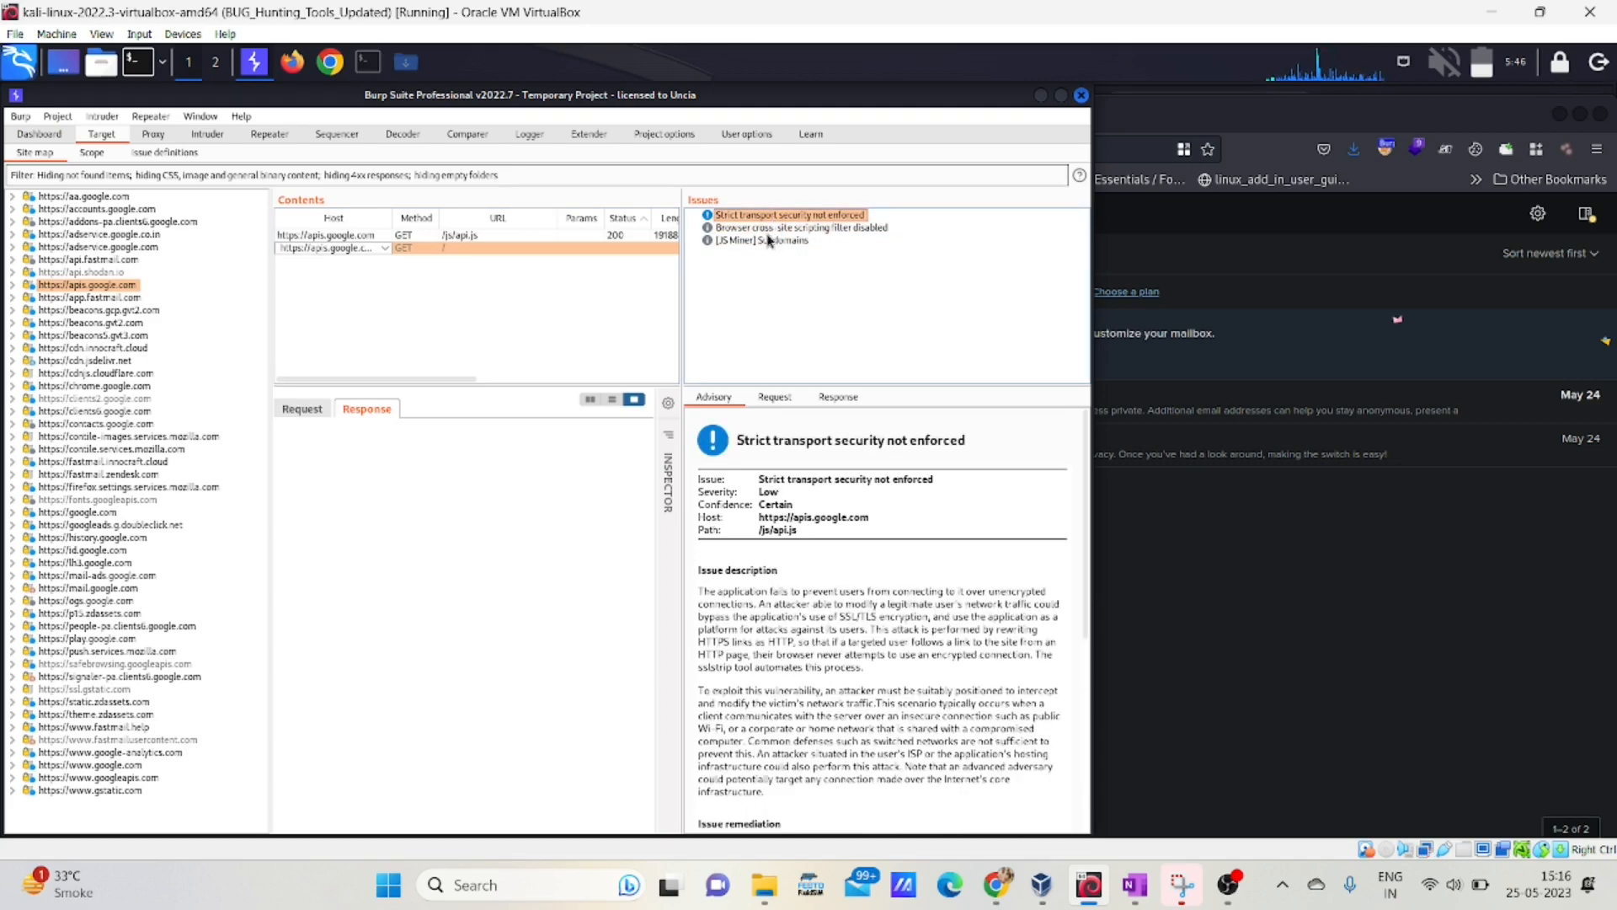
click(774, 241)
click(771, 228)
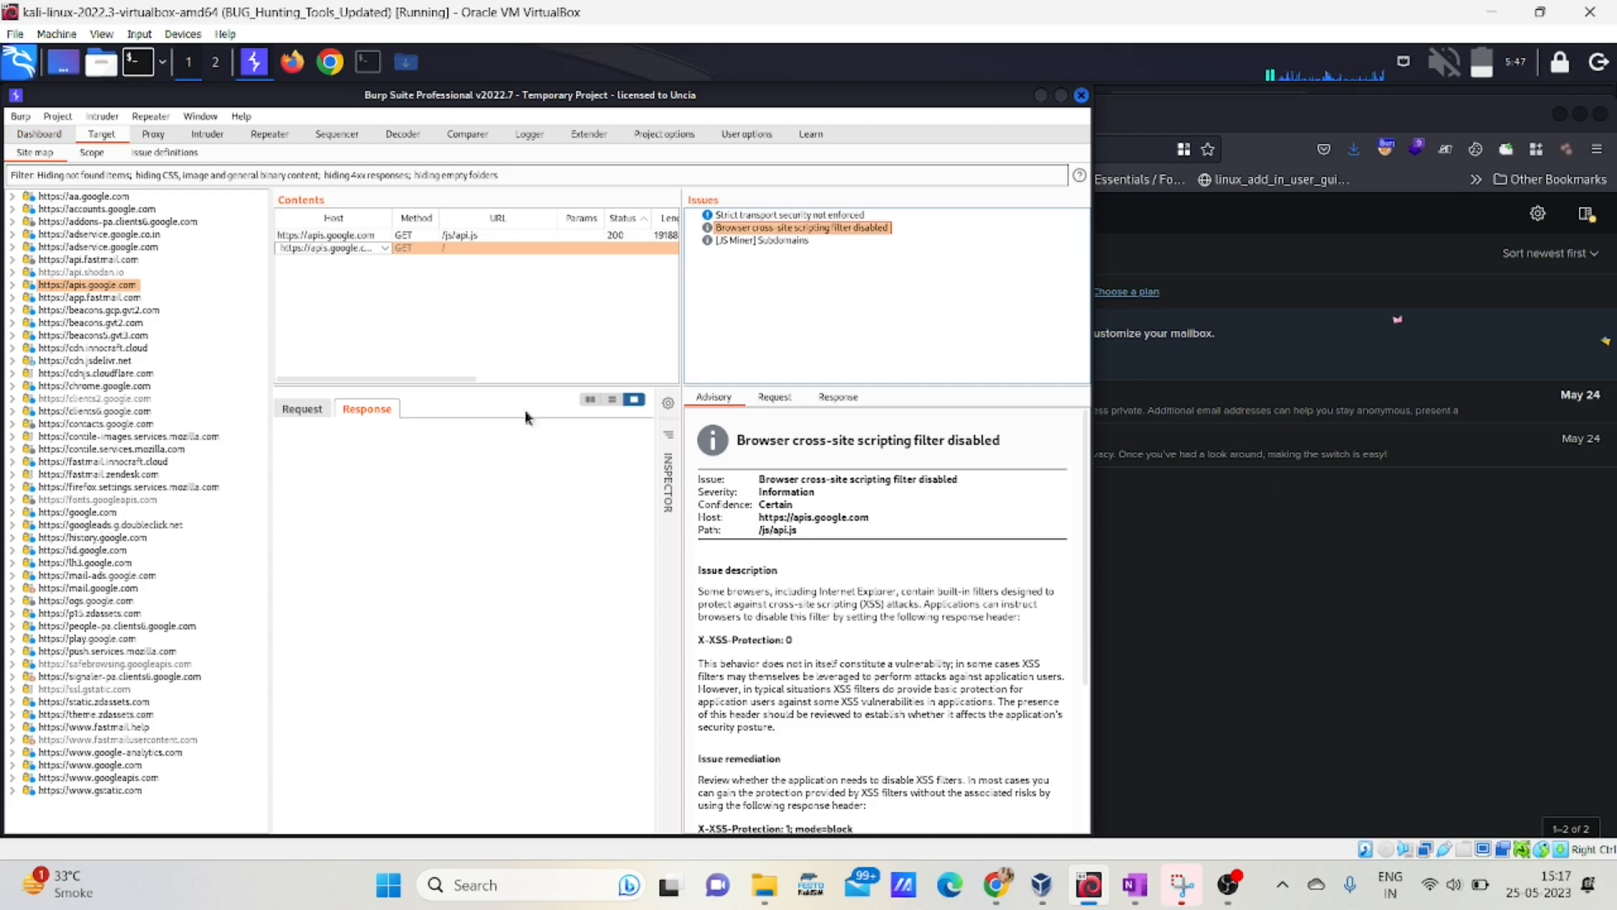
right_click(81, 287)
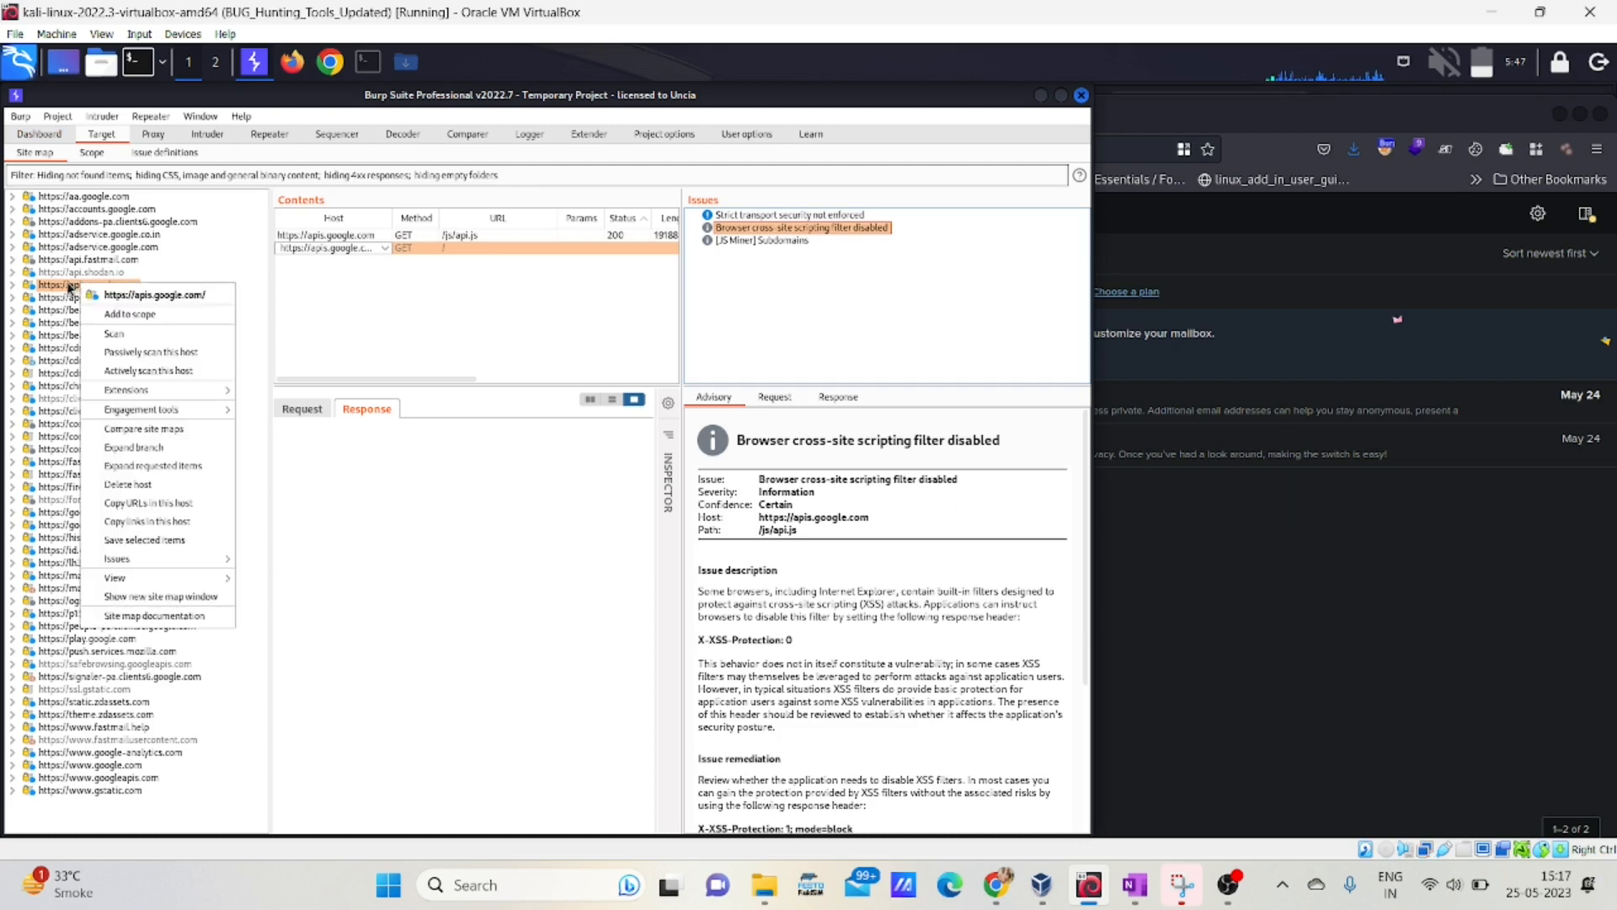
click(117, 315)
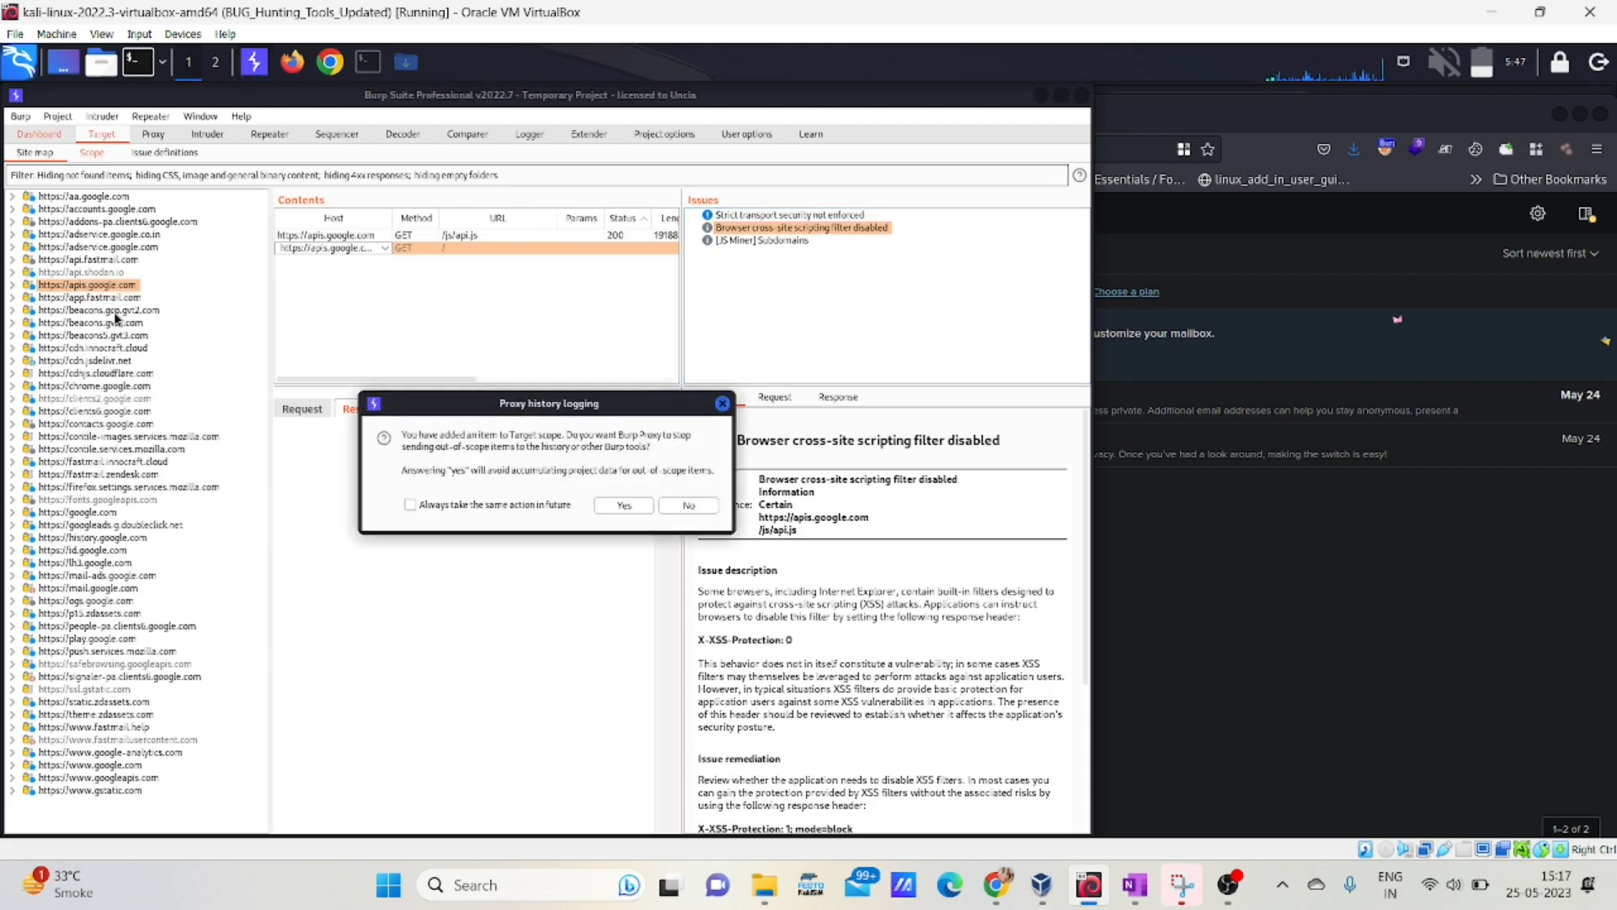
click(625, 508)
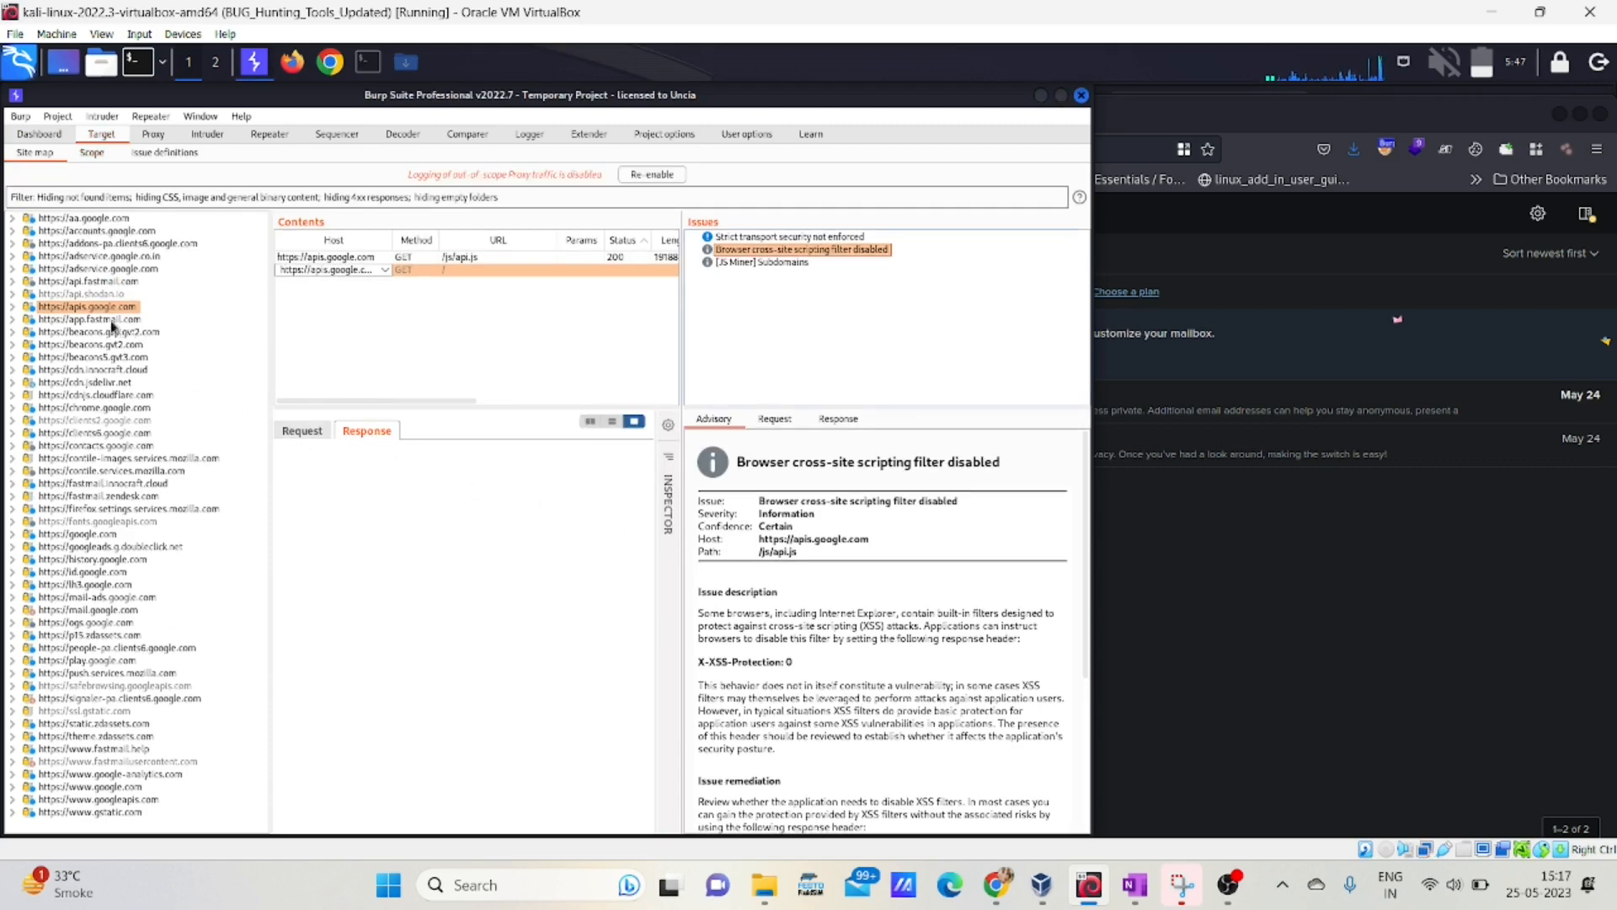
click(99, 199)
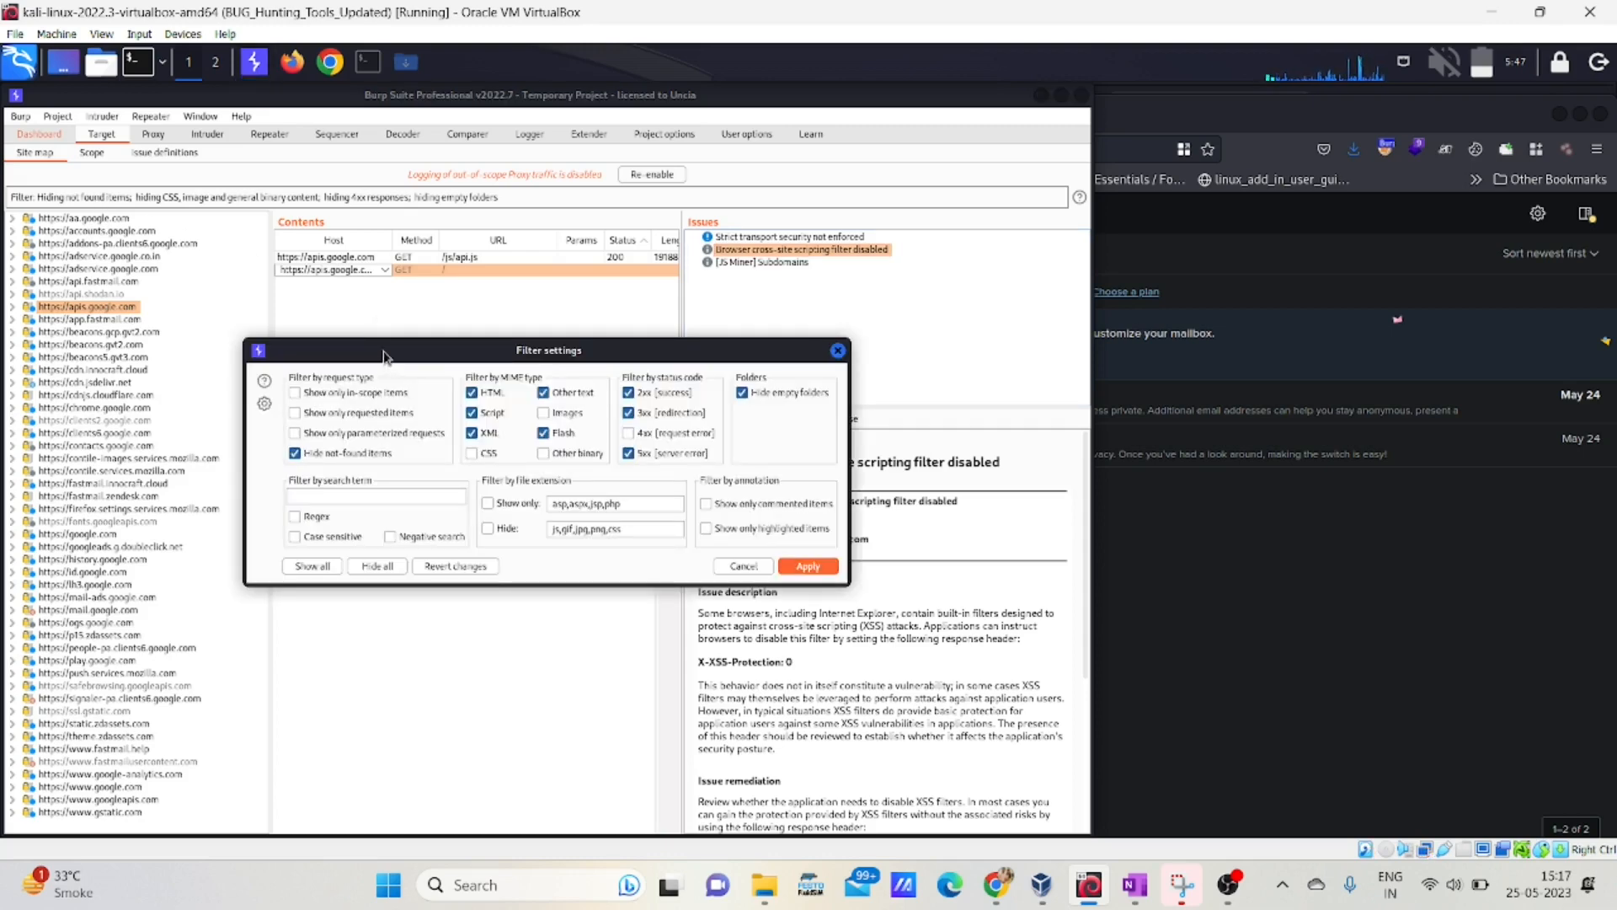
drag(384, 351, 348, 295)
click(259, 337)
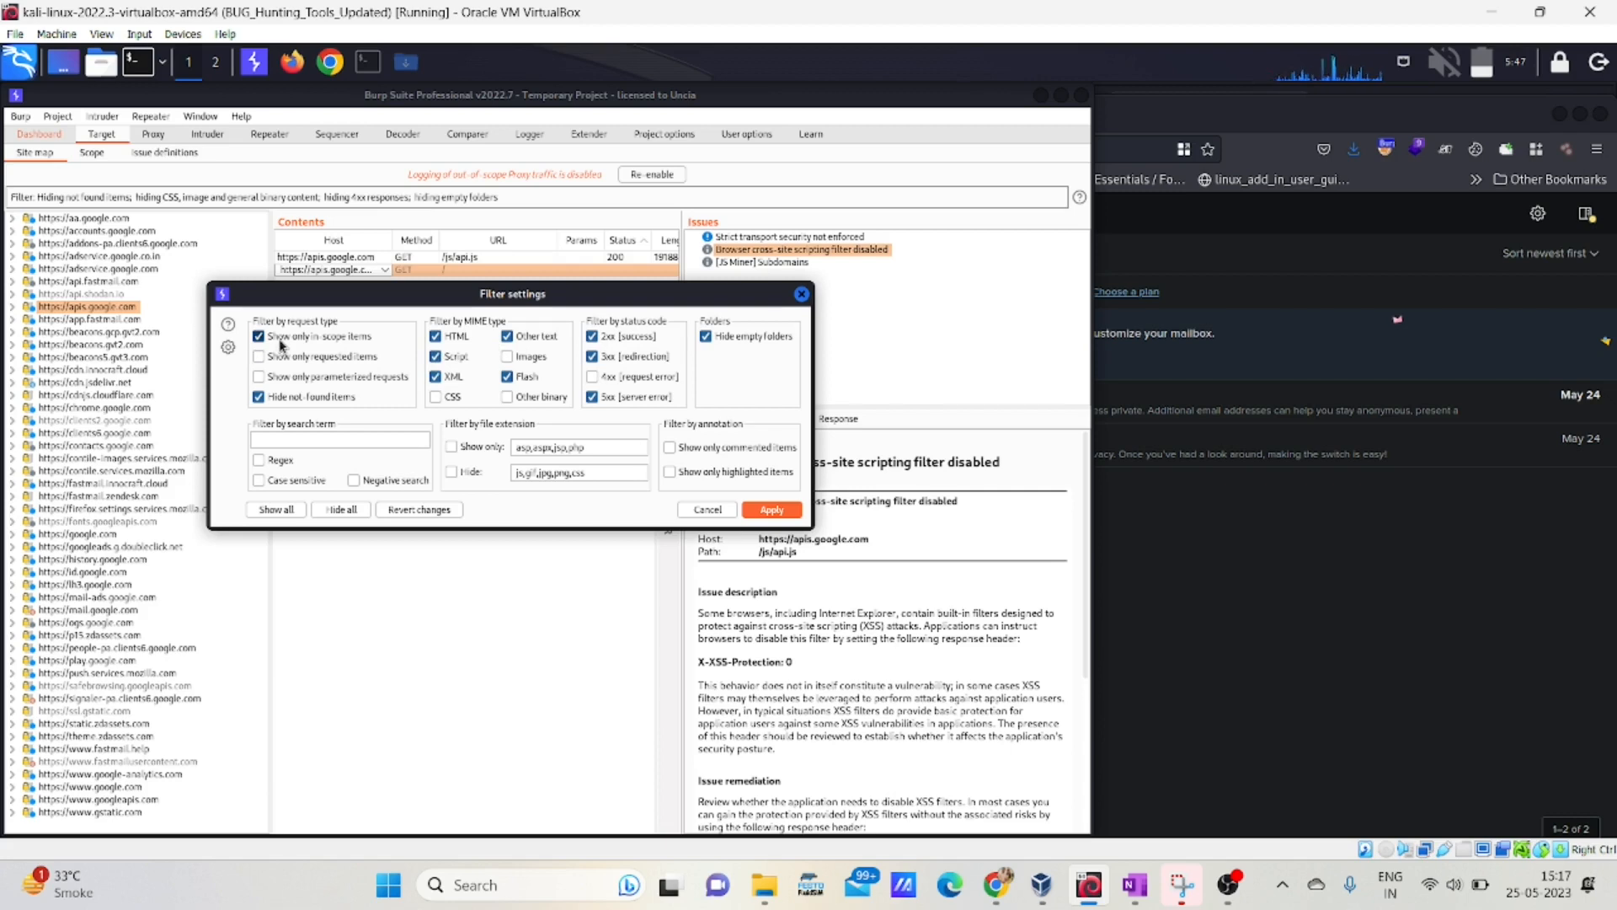
click(801, 293)
click(104, 318)
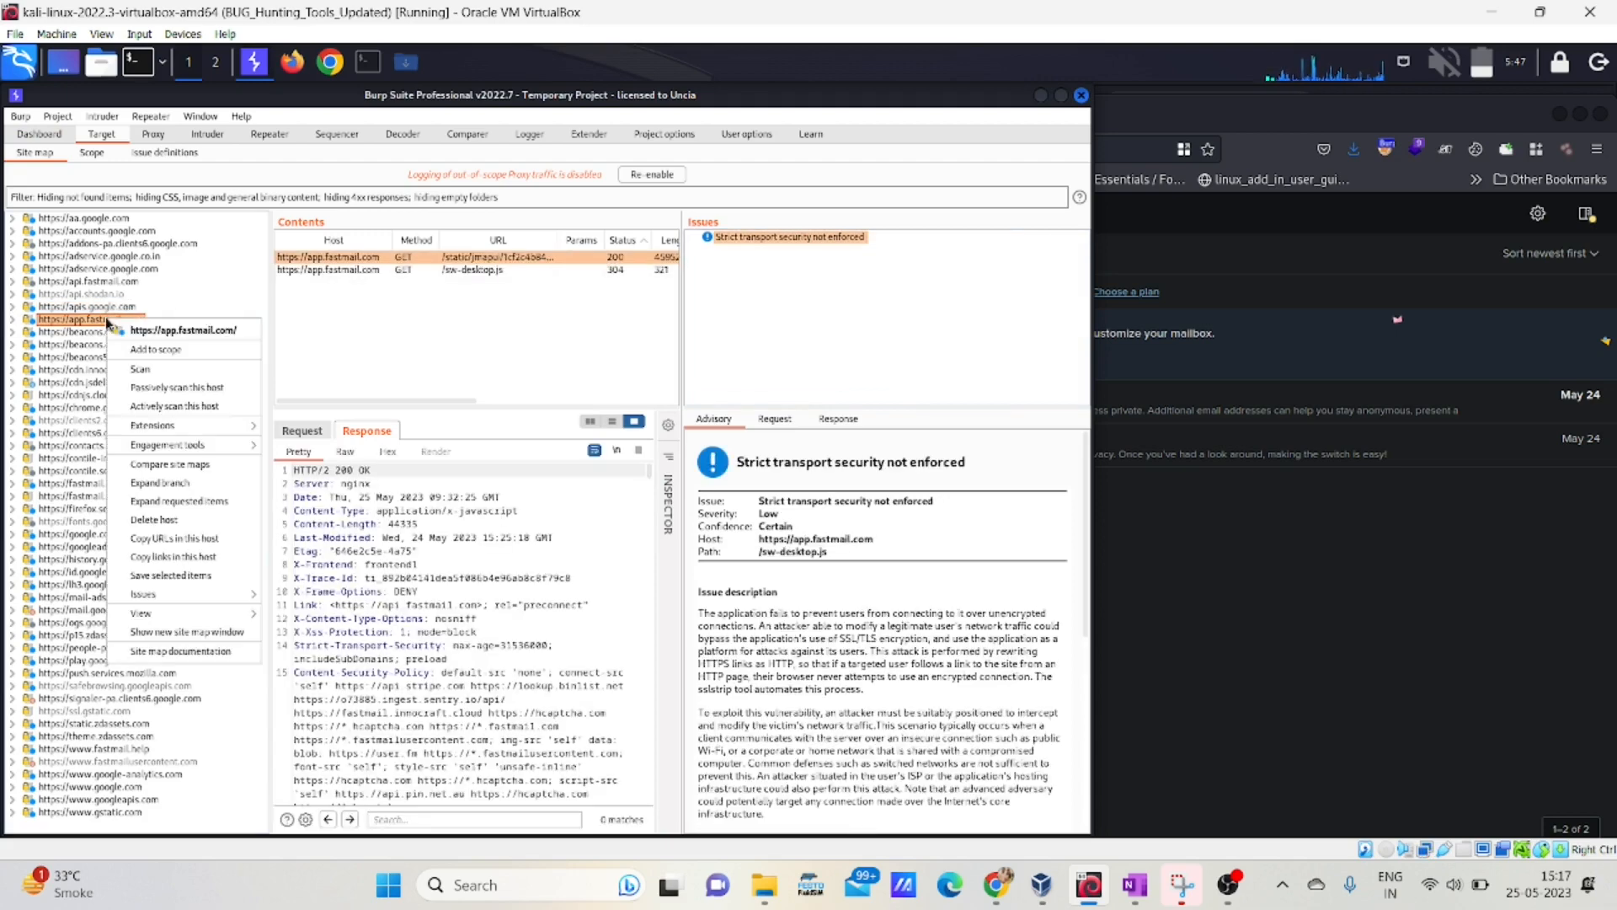
right_click(105, 319)
right_click(100, 307)
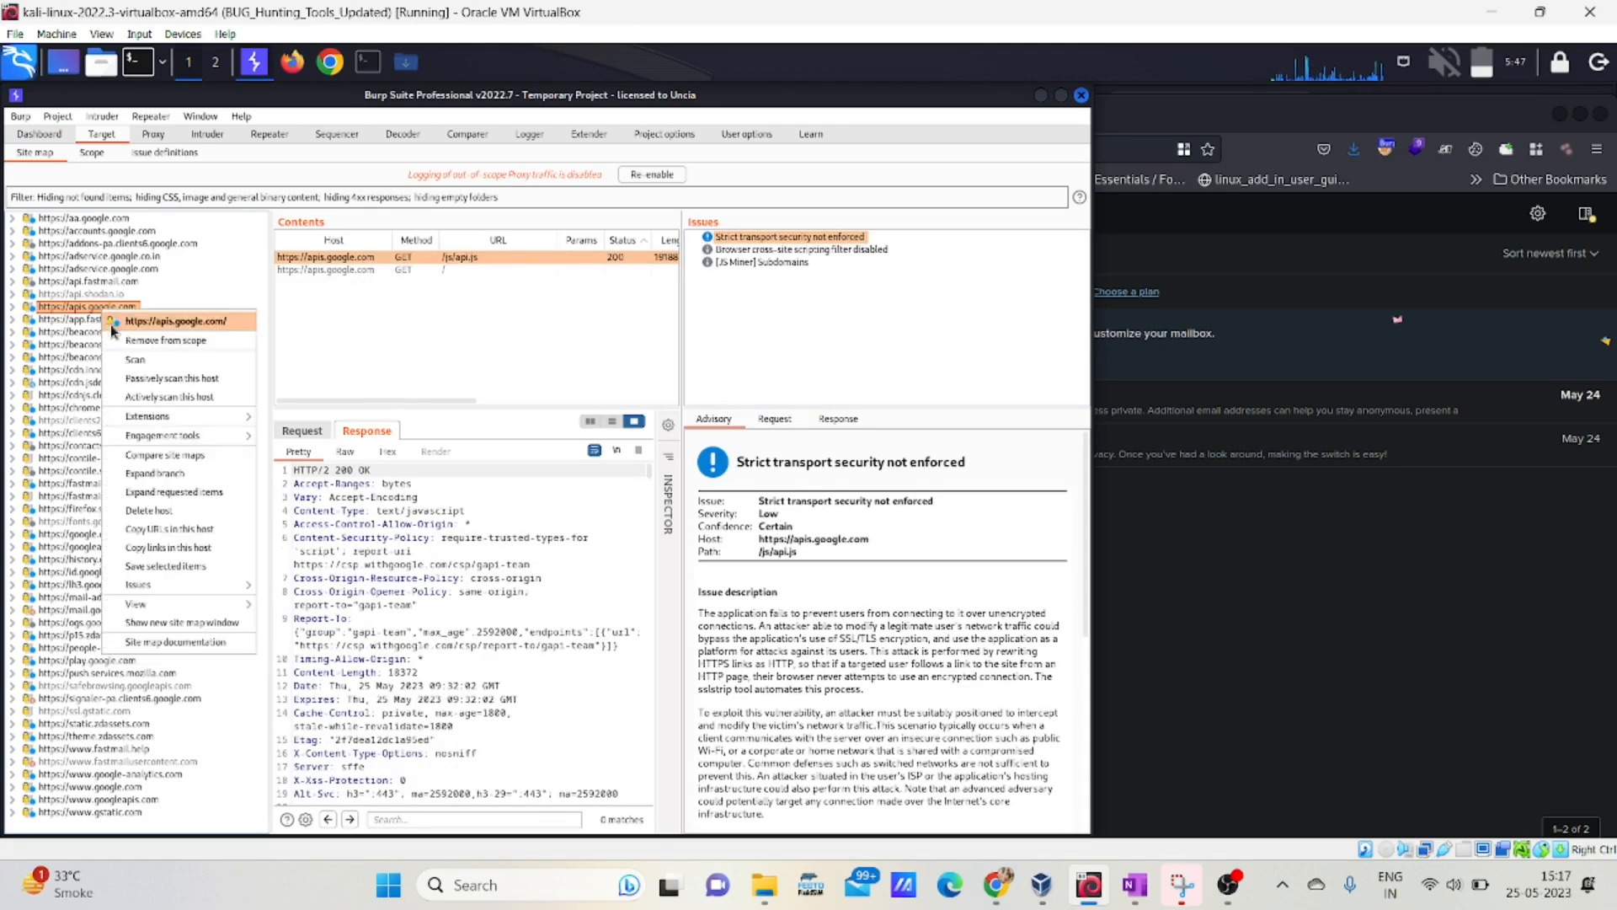
key(Escape)
click(96, 320)
right_click(96, 321)
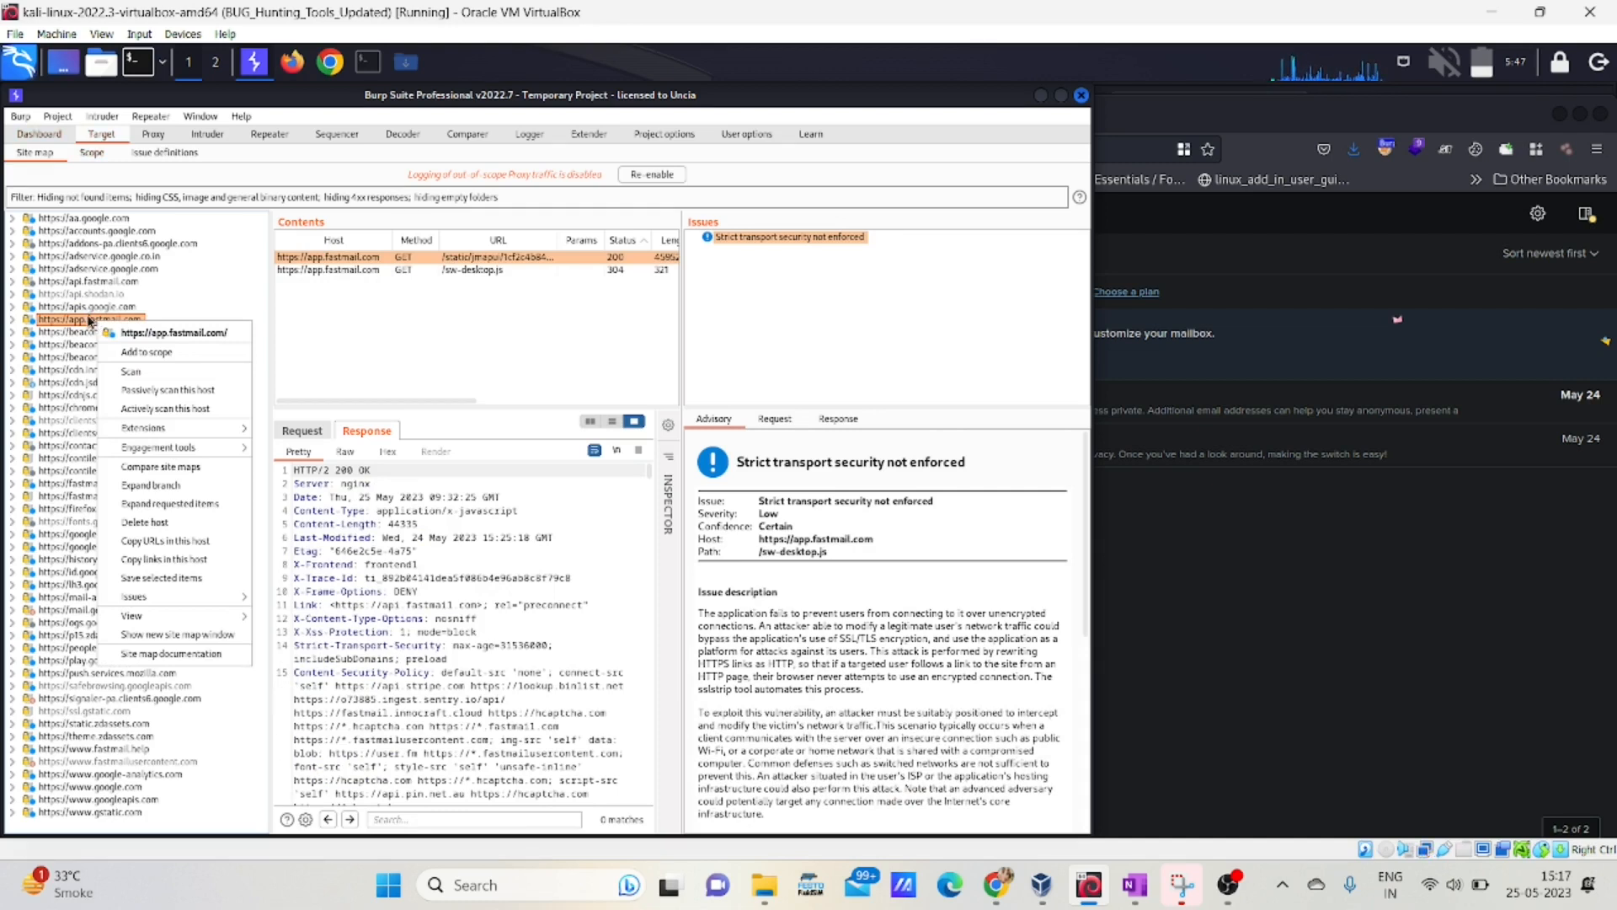
click(125, 354)
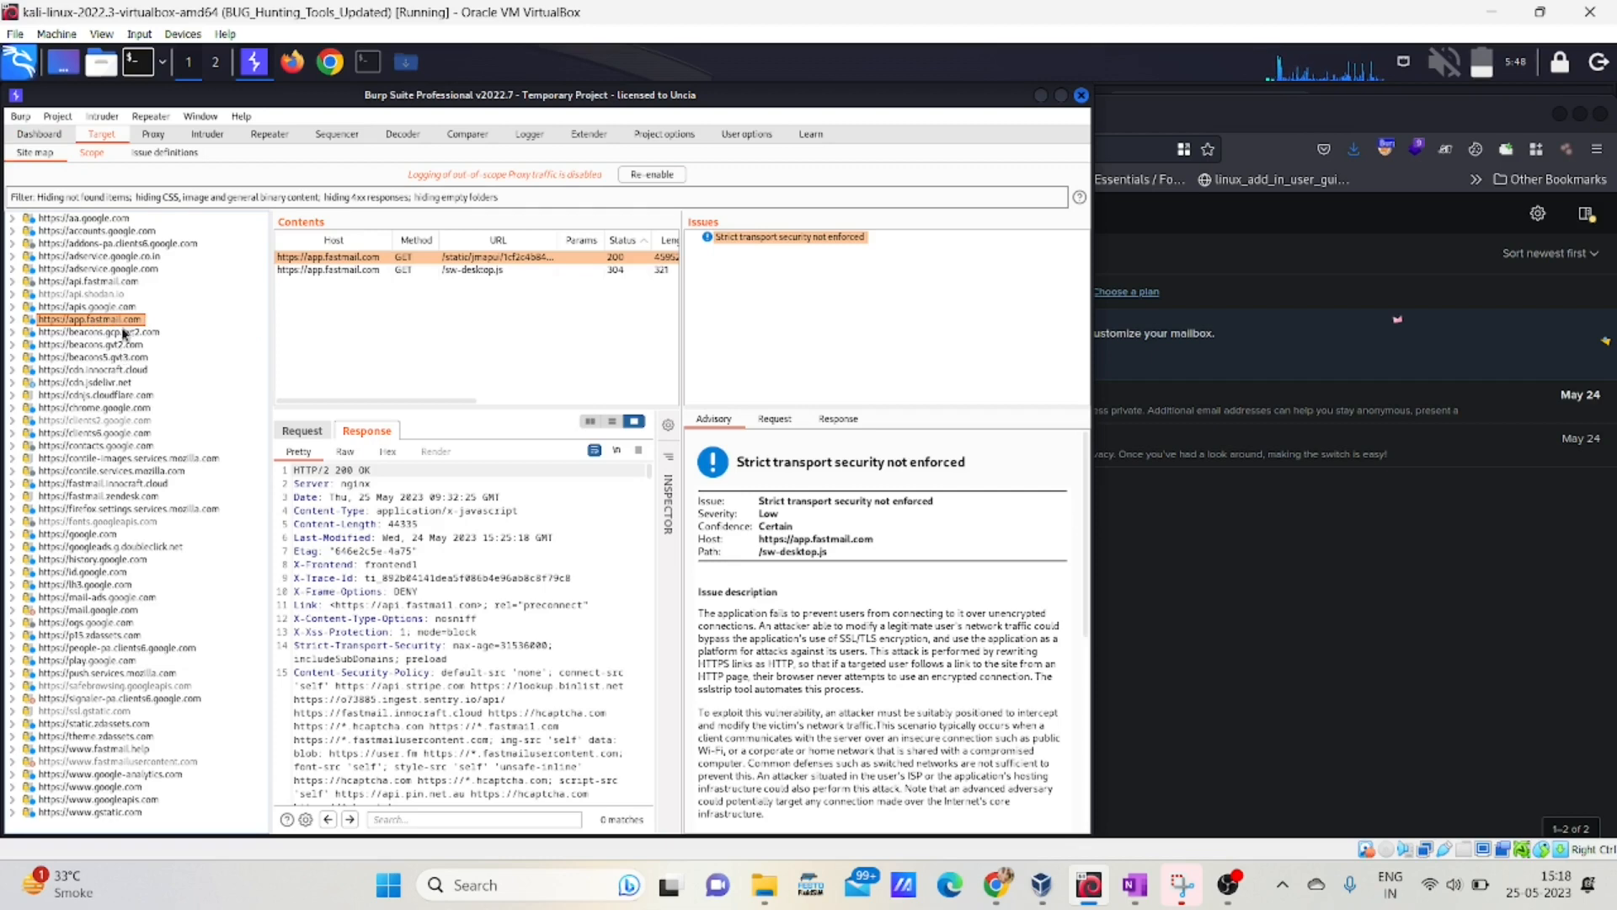
click(125, 201)
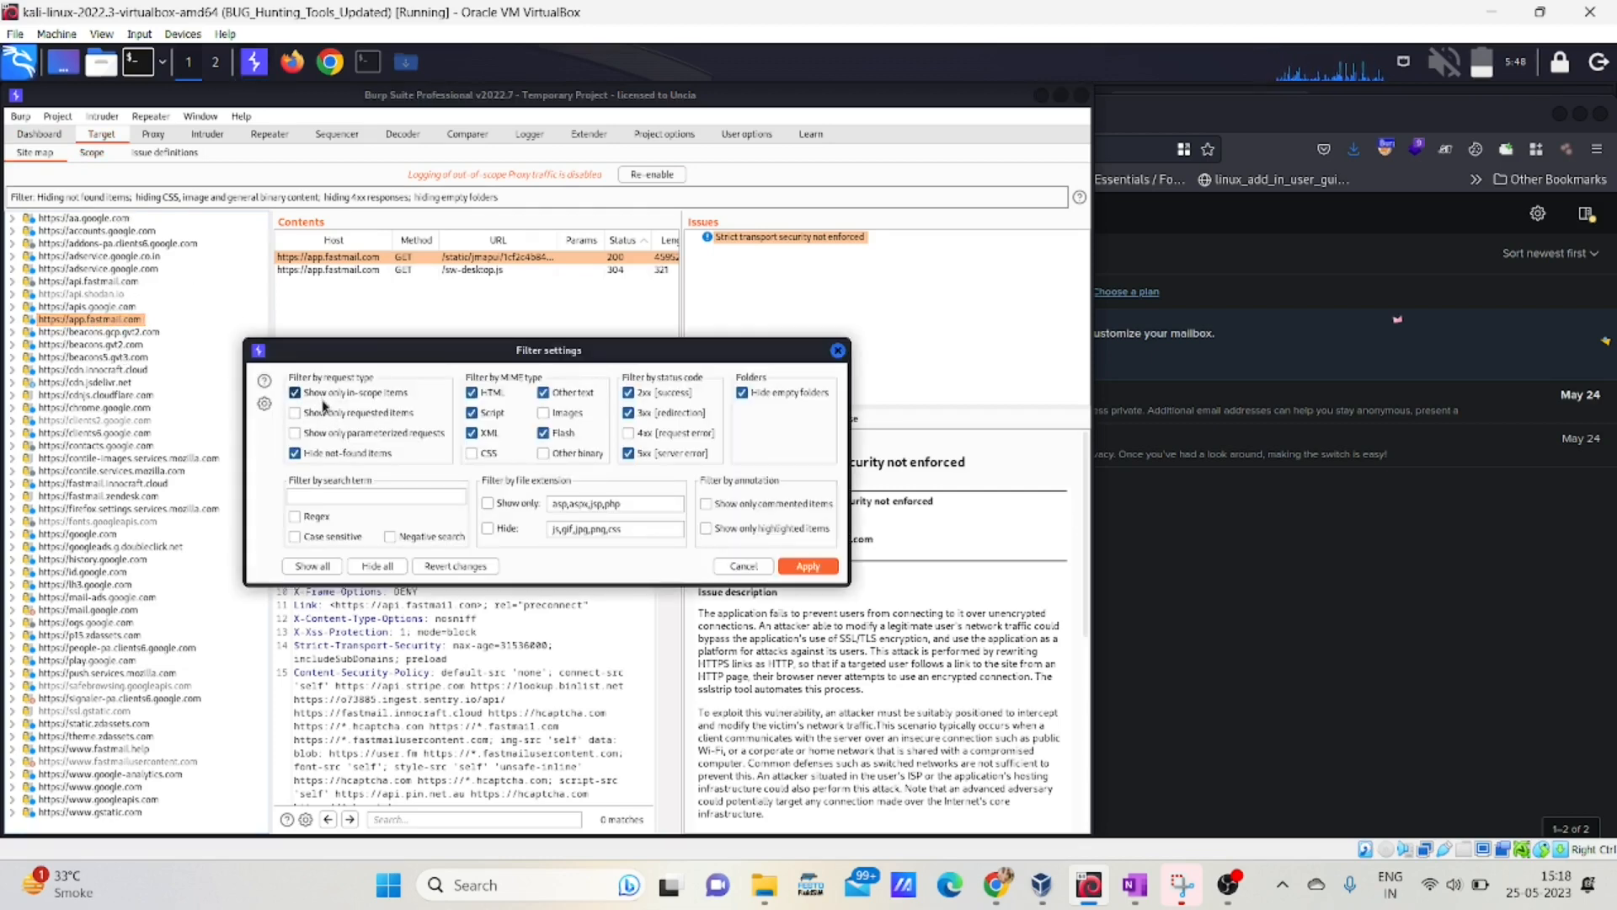
click(807, 566)
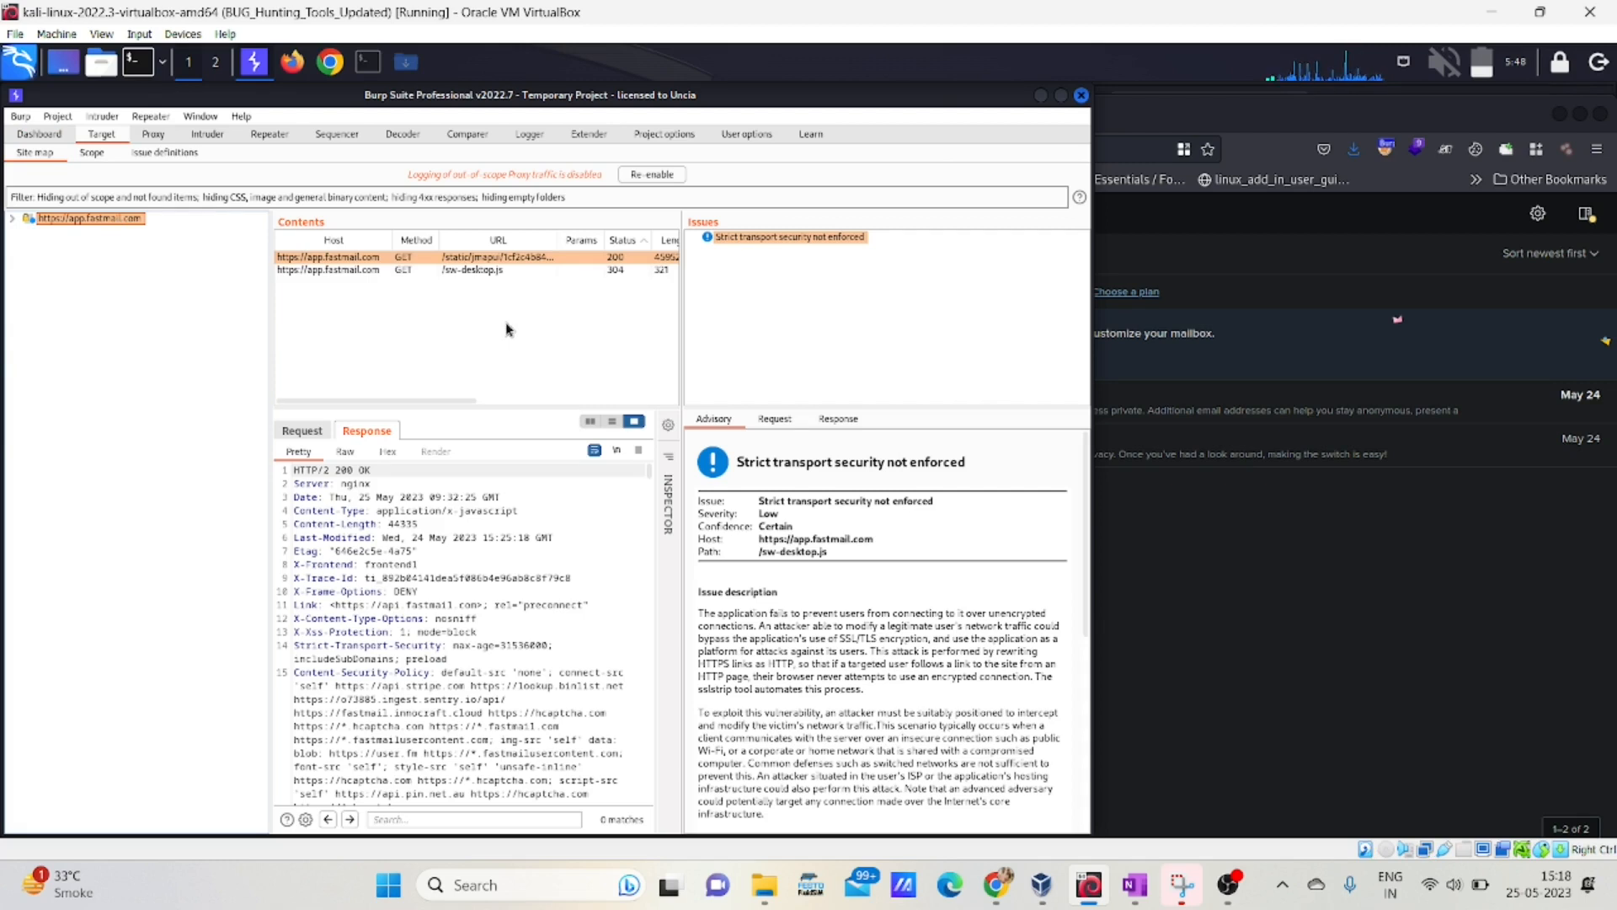
click(12, 220)
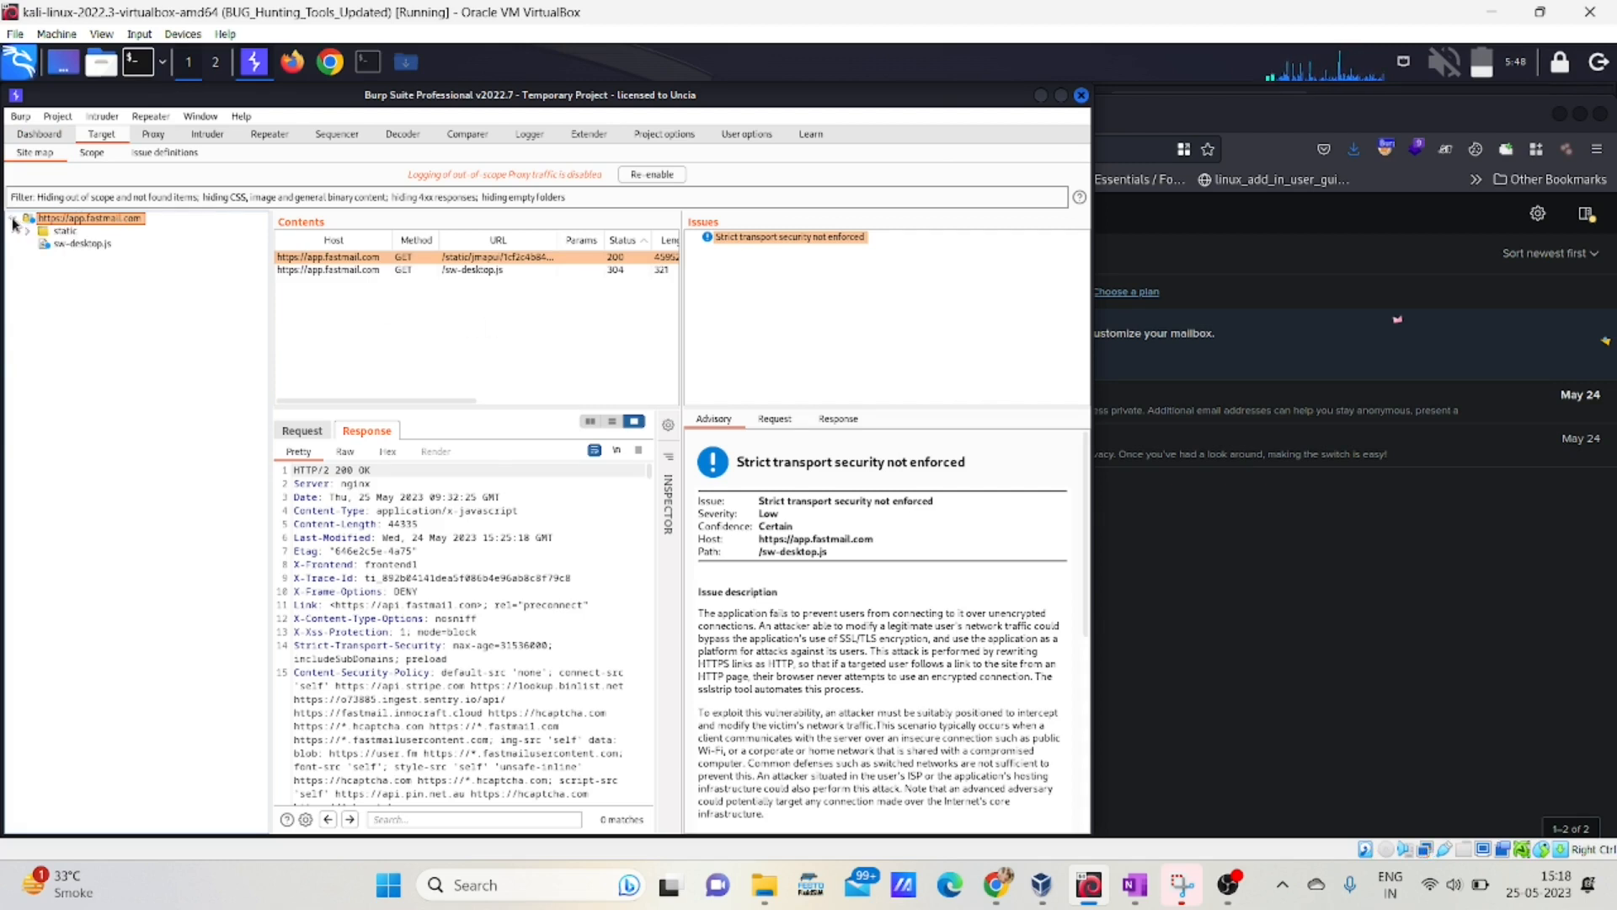
click(28, 231)
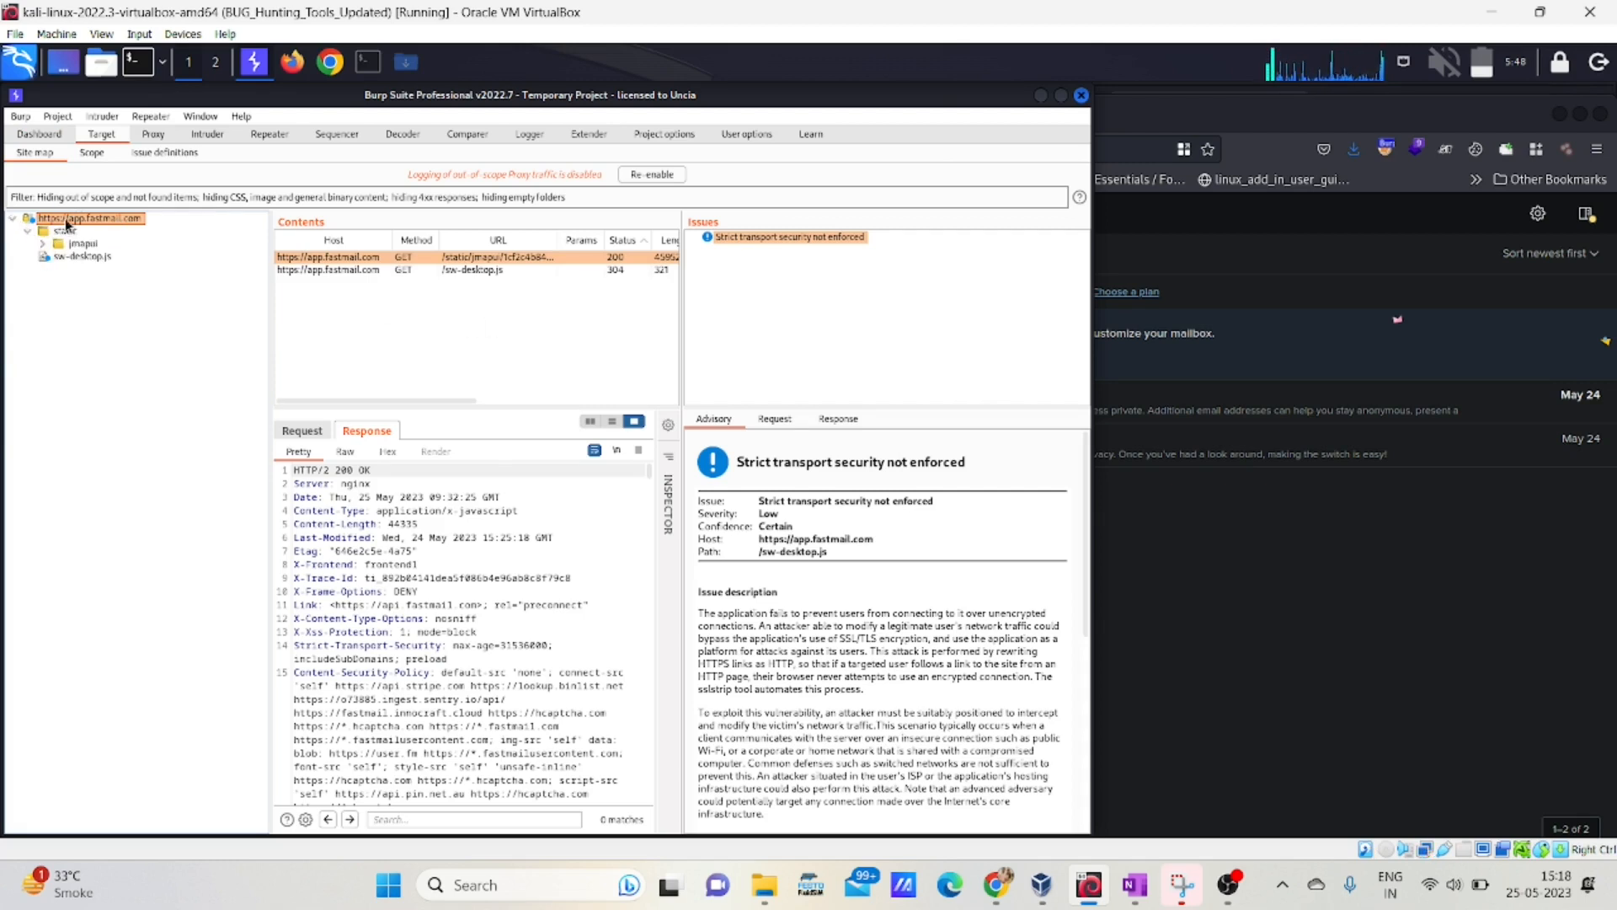
right_click(66, 222)
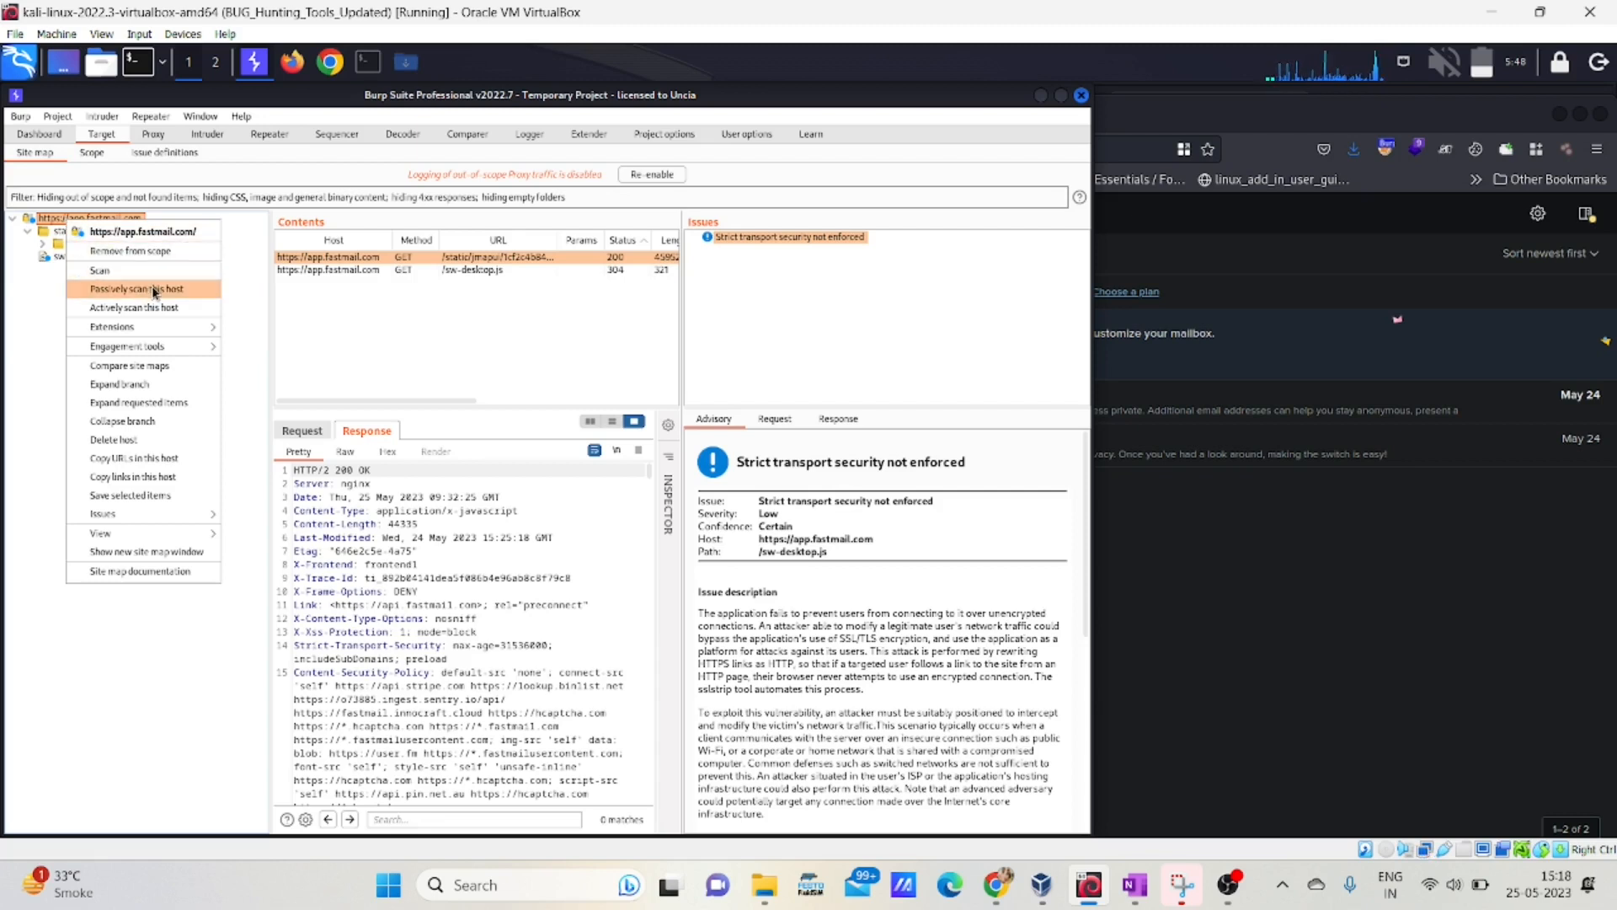
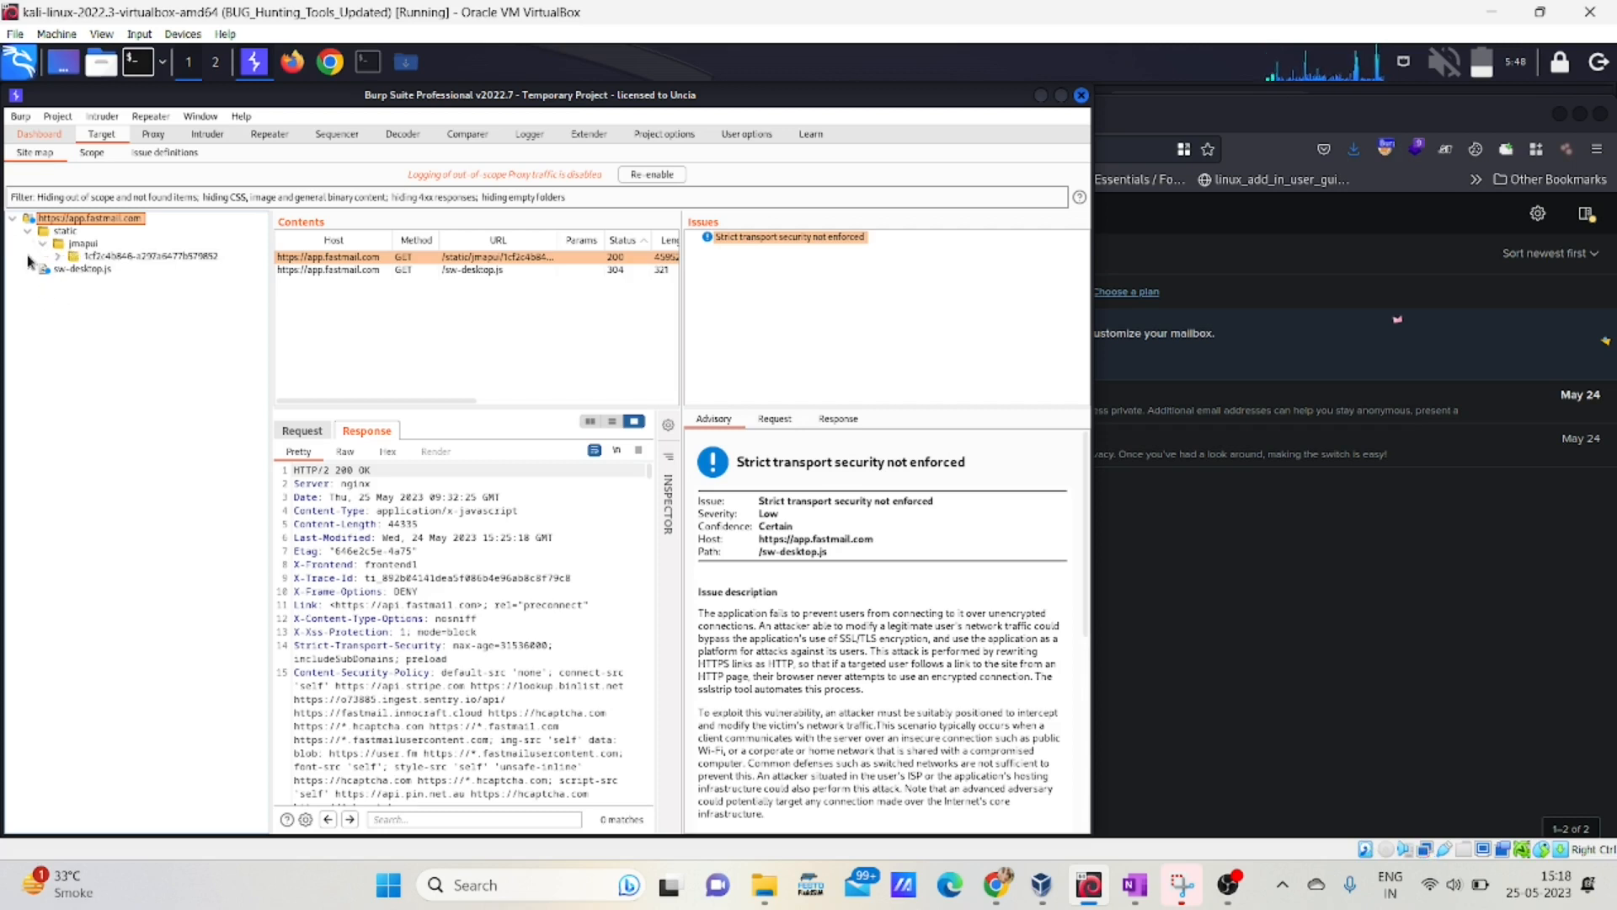
click(28, 231)
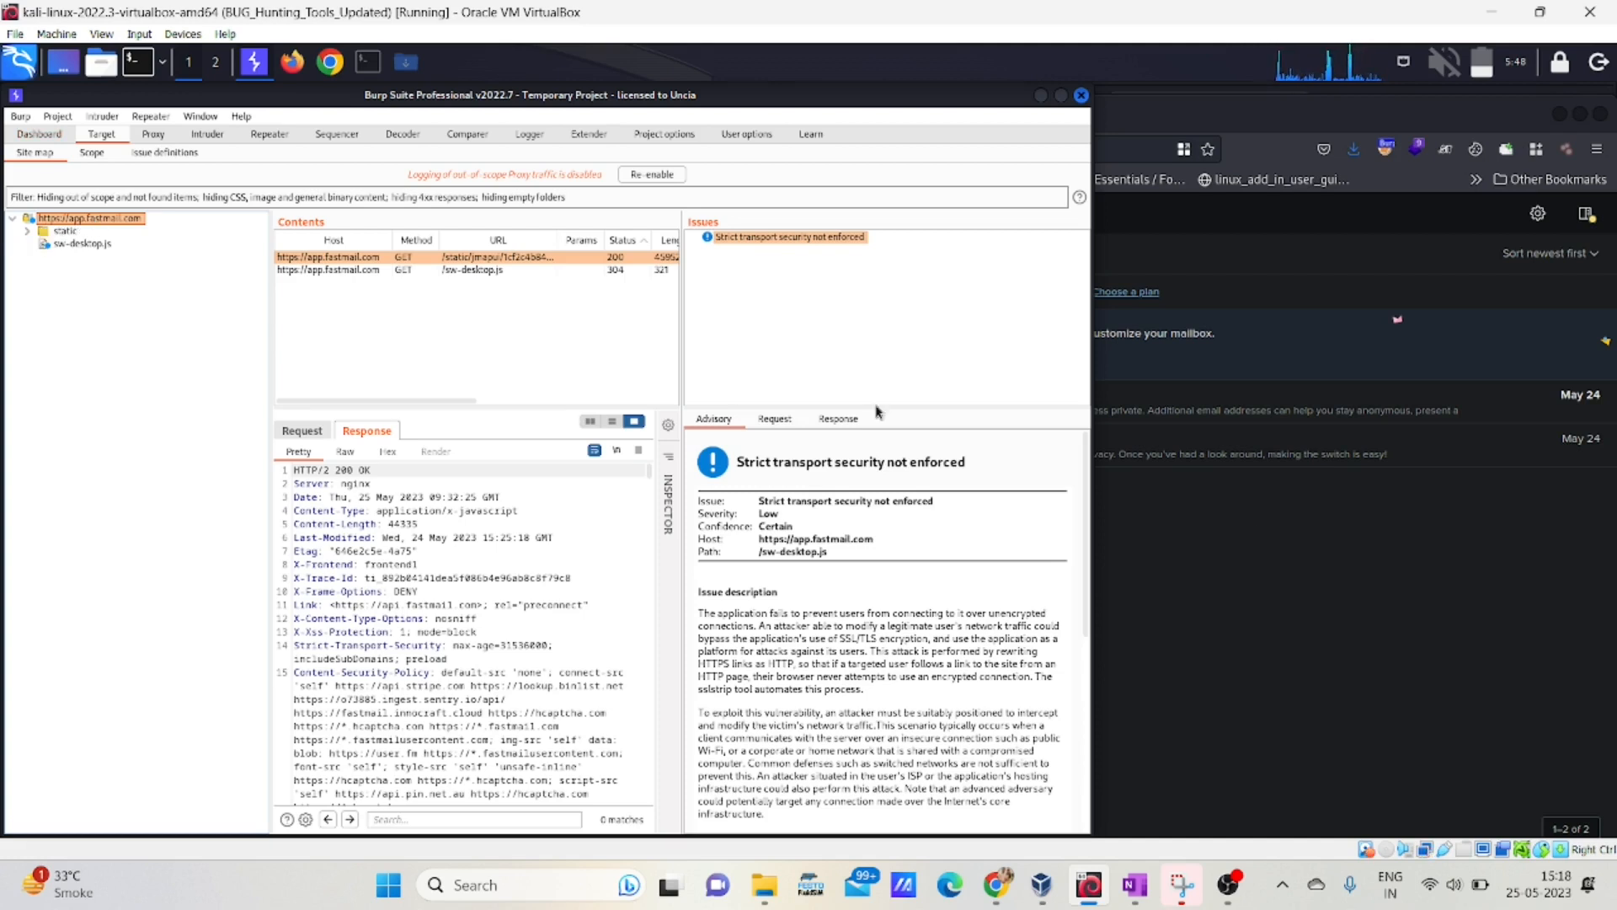
click(1442, 577)
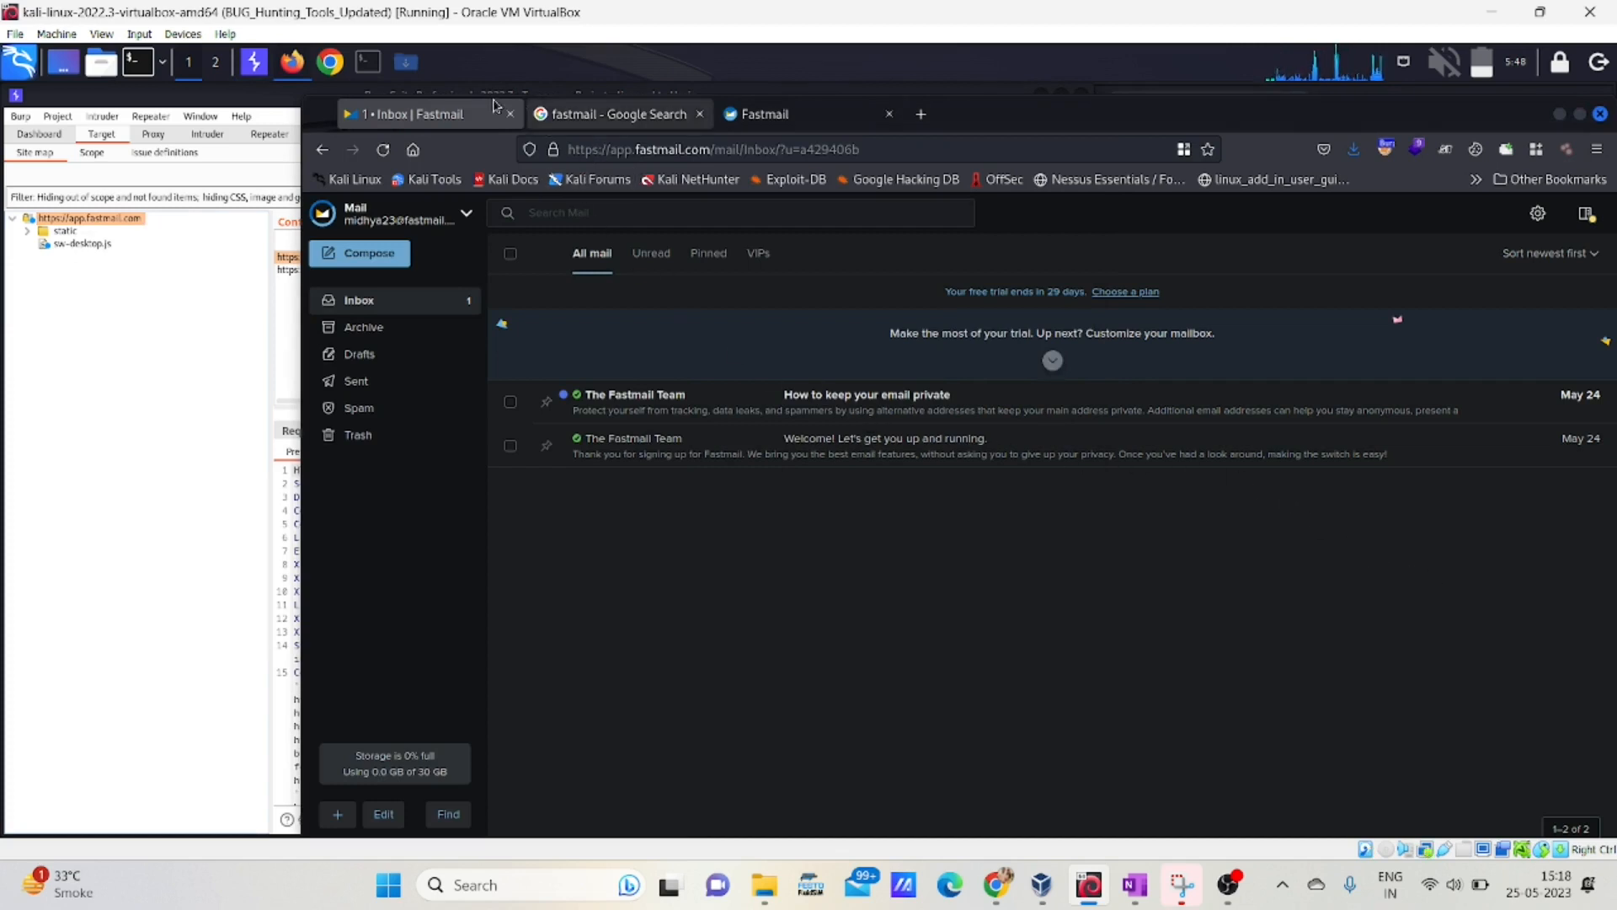
click(126, 270)
right_click(98, 222)
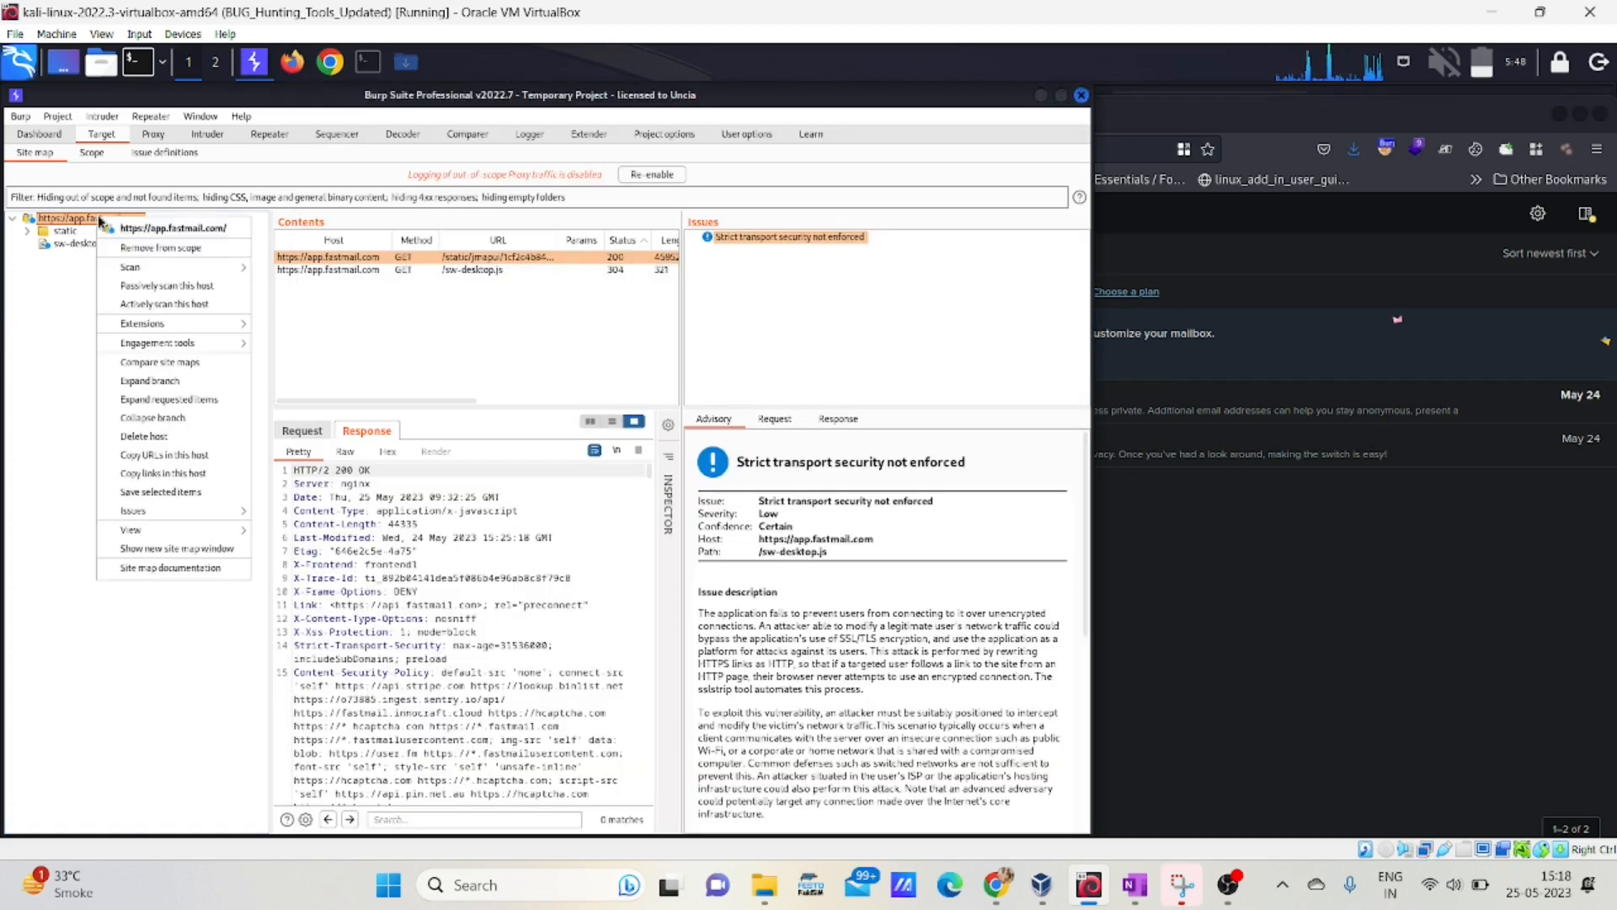
click(139, 251)
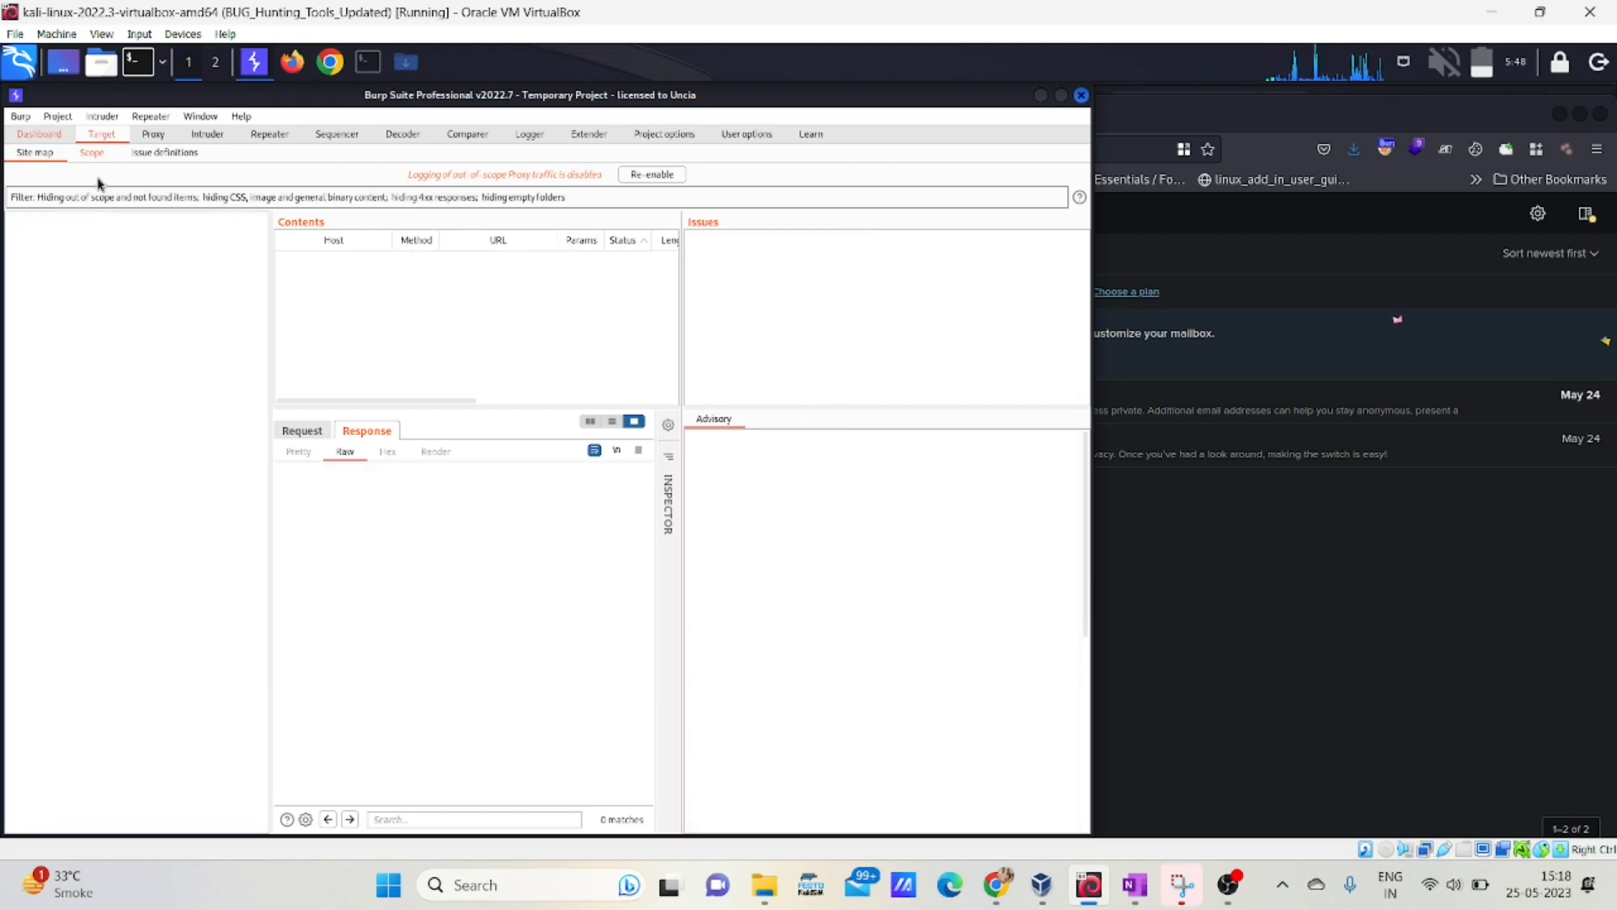
click(639, 174)
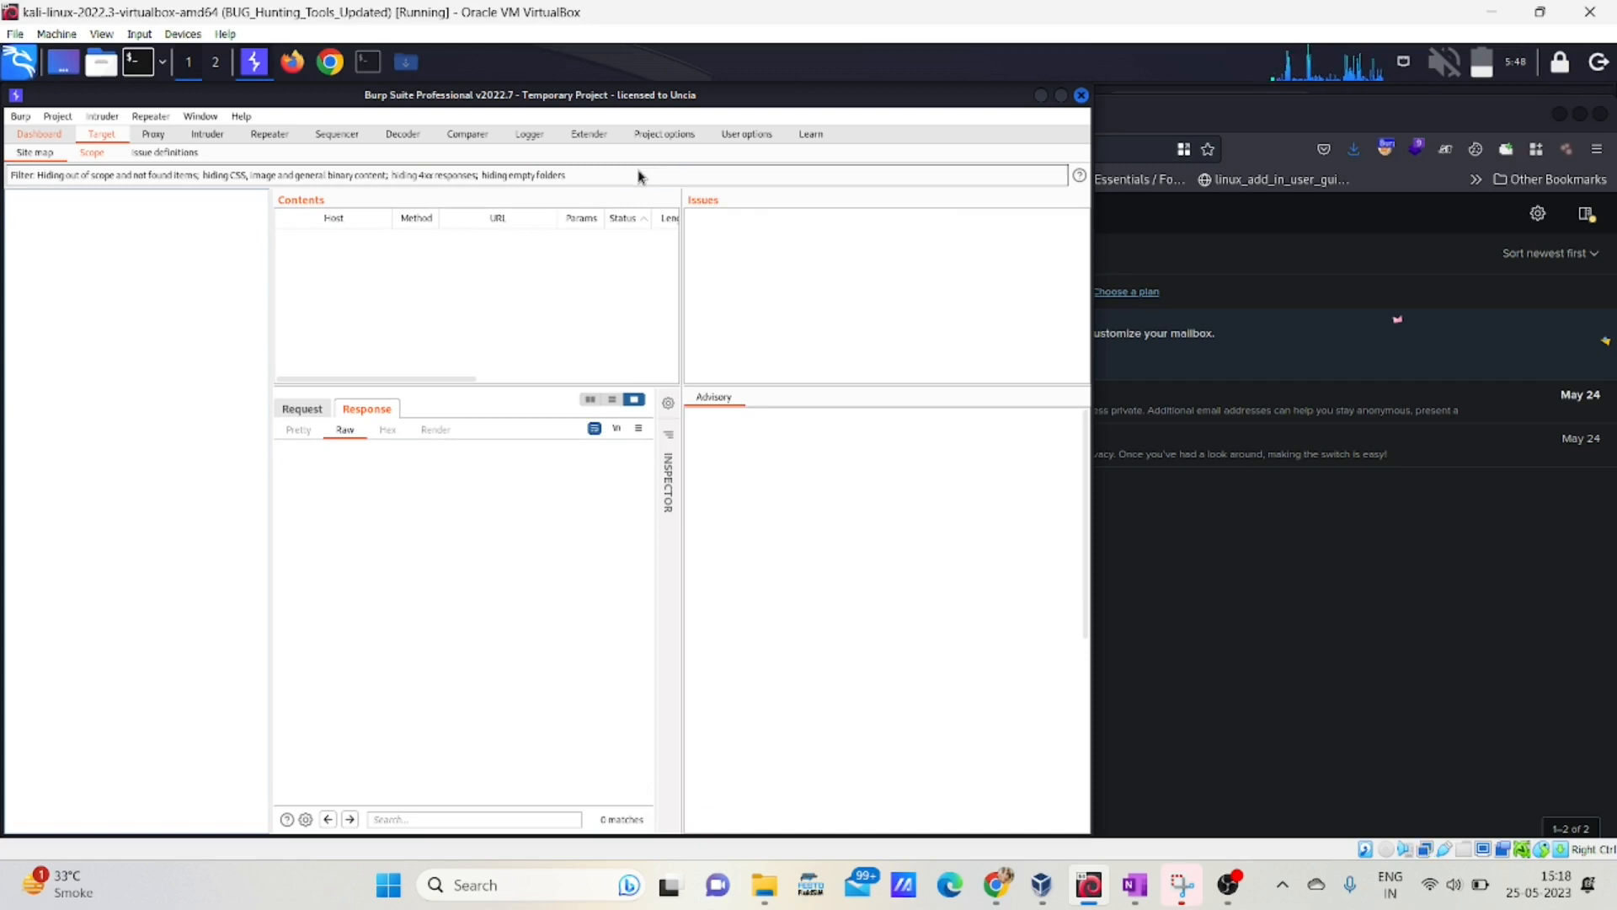
Turn off the in-scope-only filter of the site map and apply the filter settings
click(75, 176)
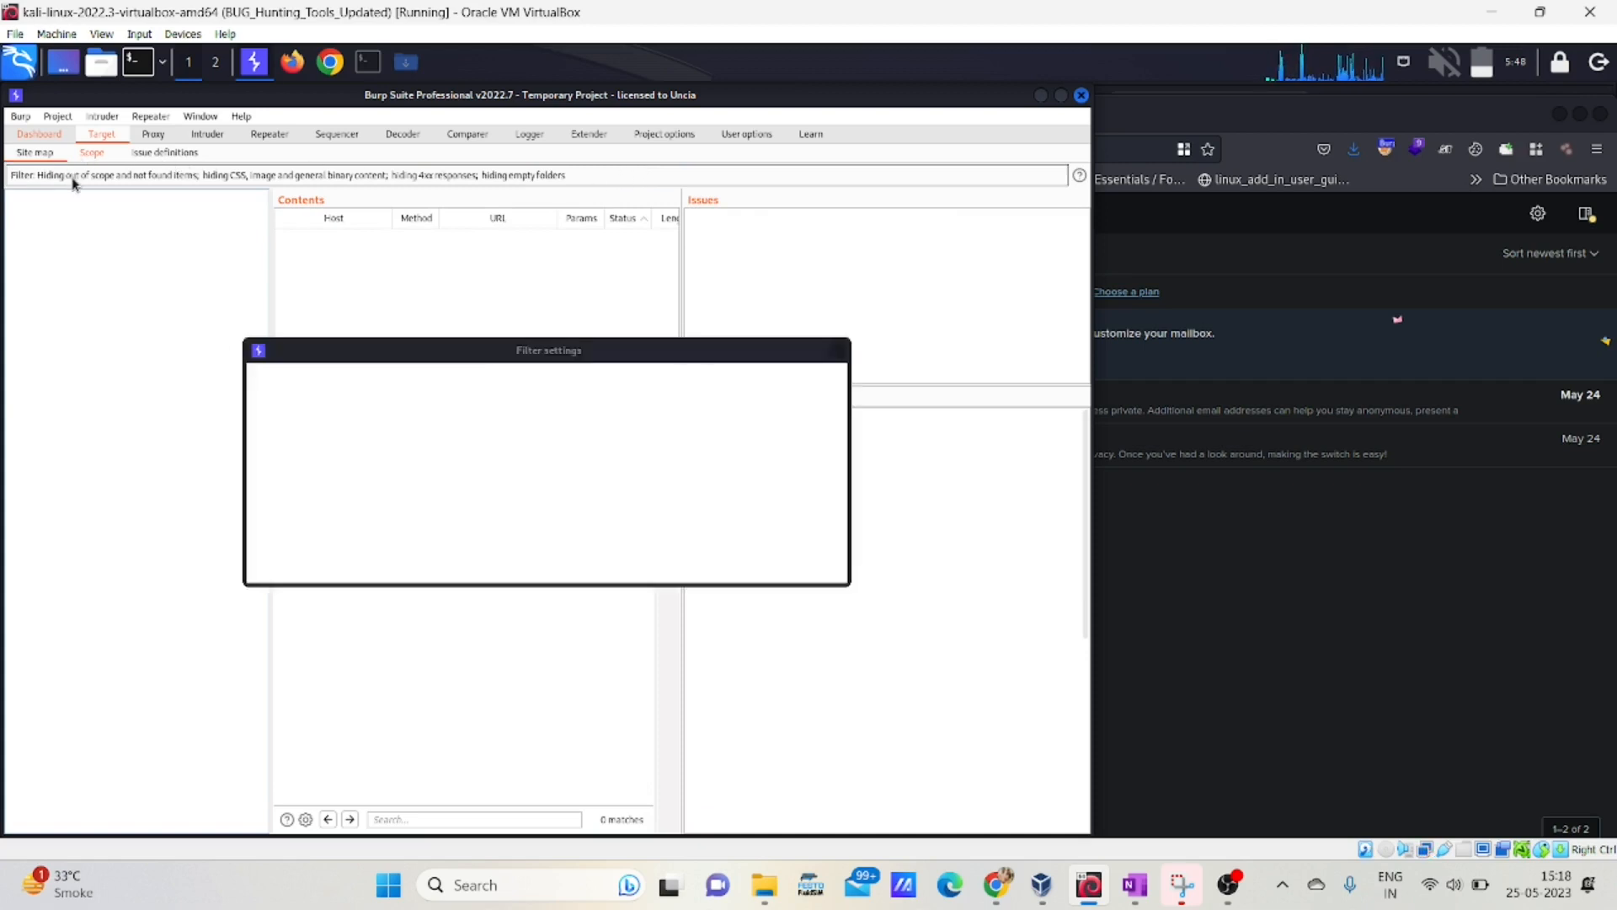
click(403, 394)
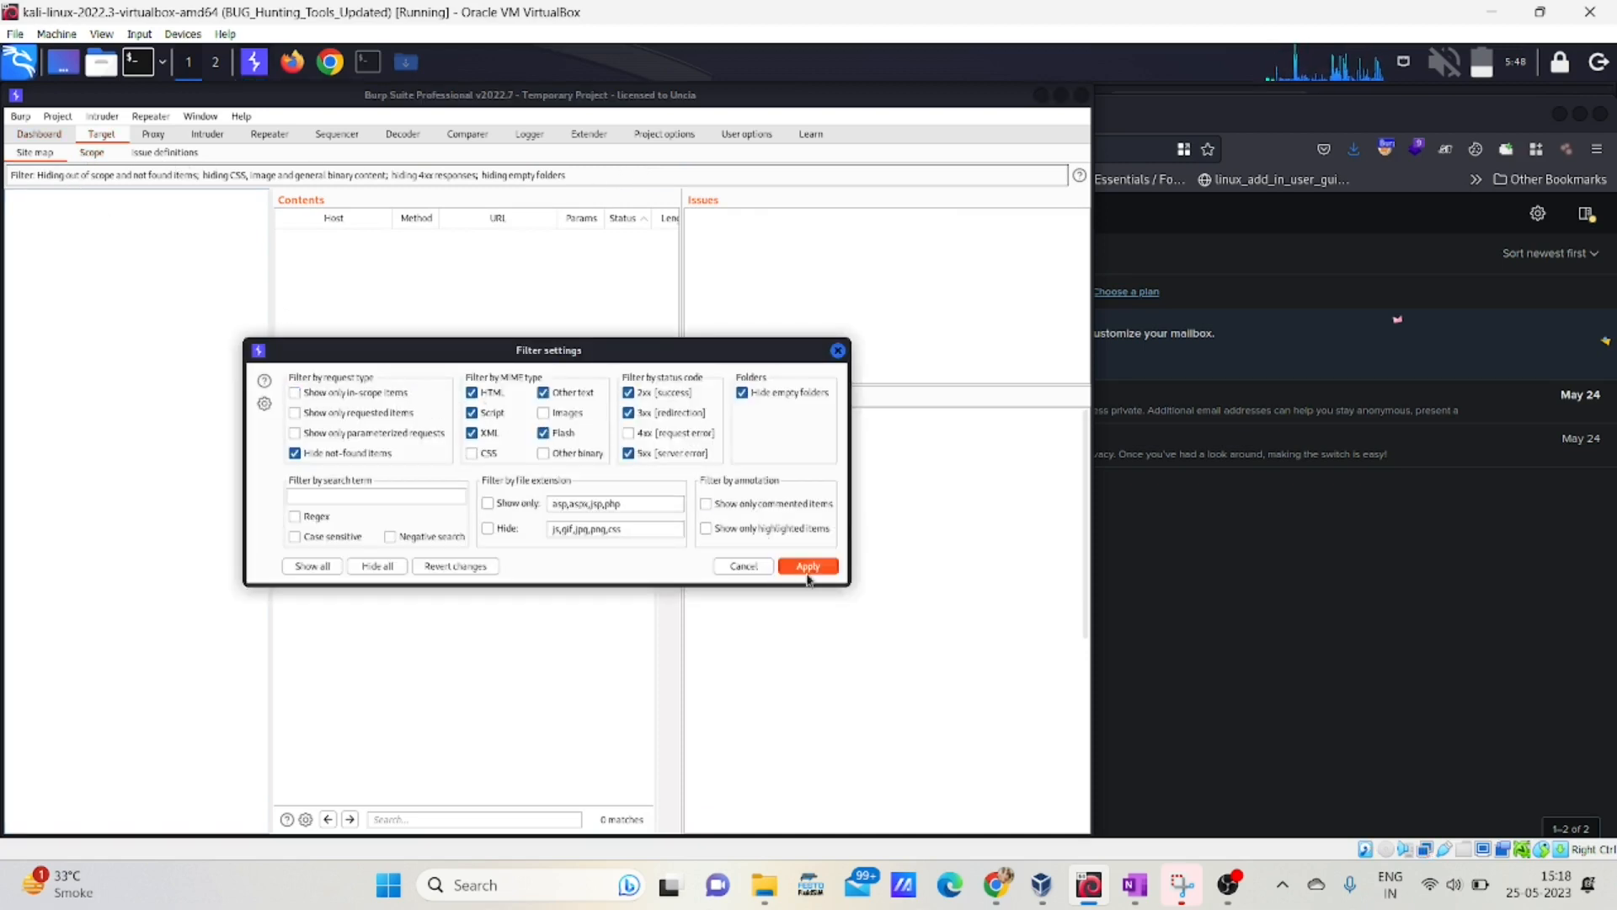
click(807, 566)
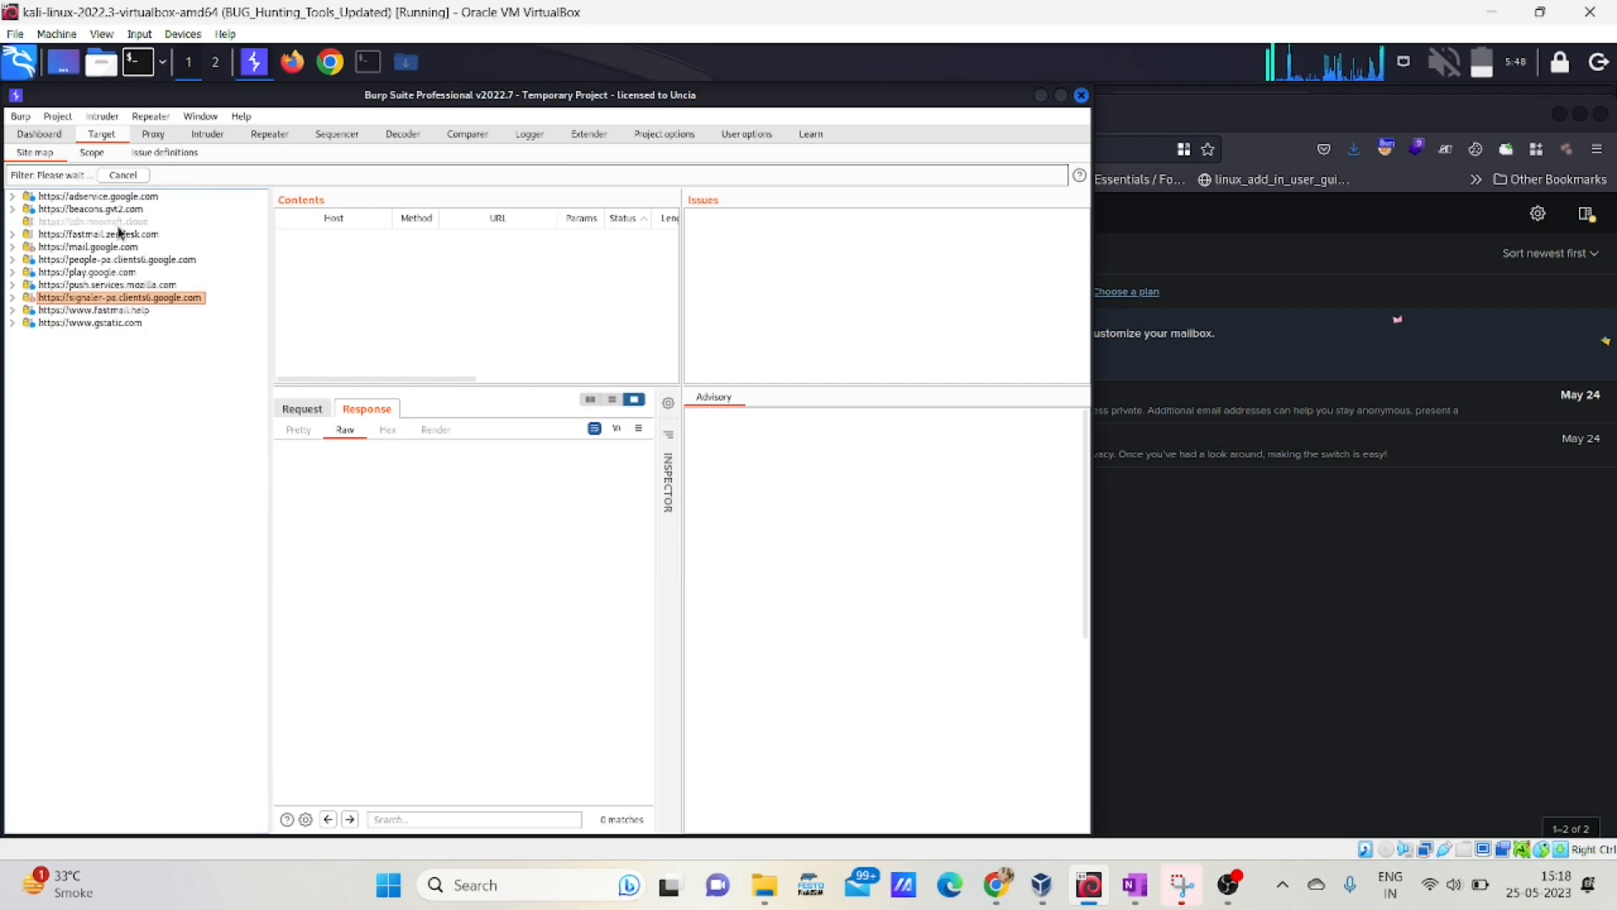
Switch to the winni.in page in Chrome and set FoxyProxy to use the Burp proxy for all URLs
click(291, 62)
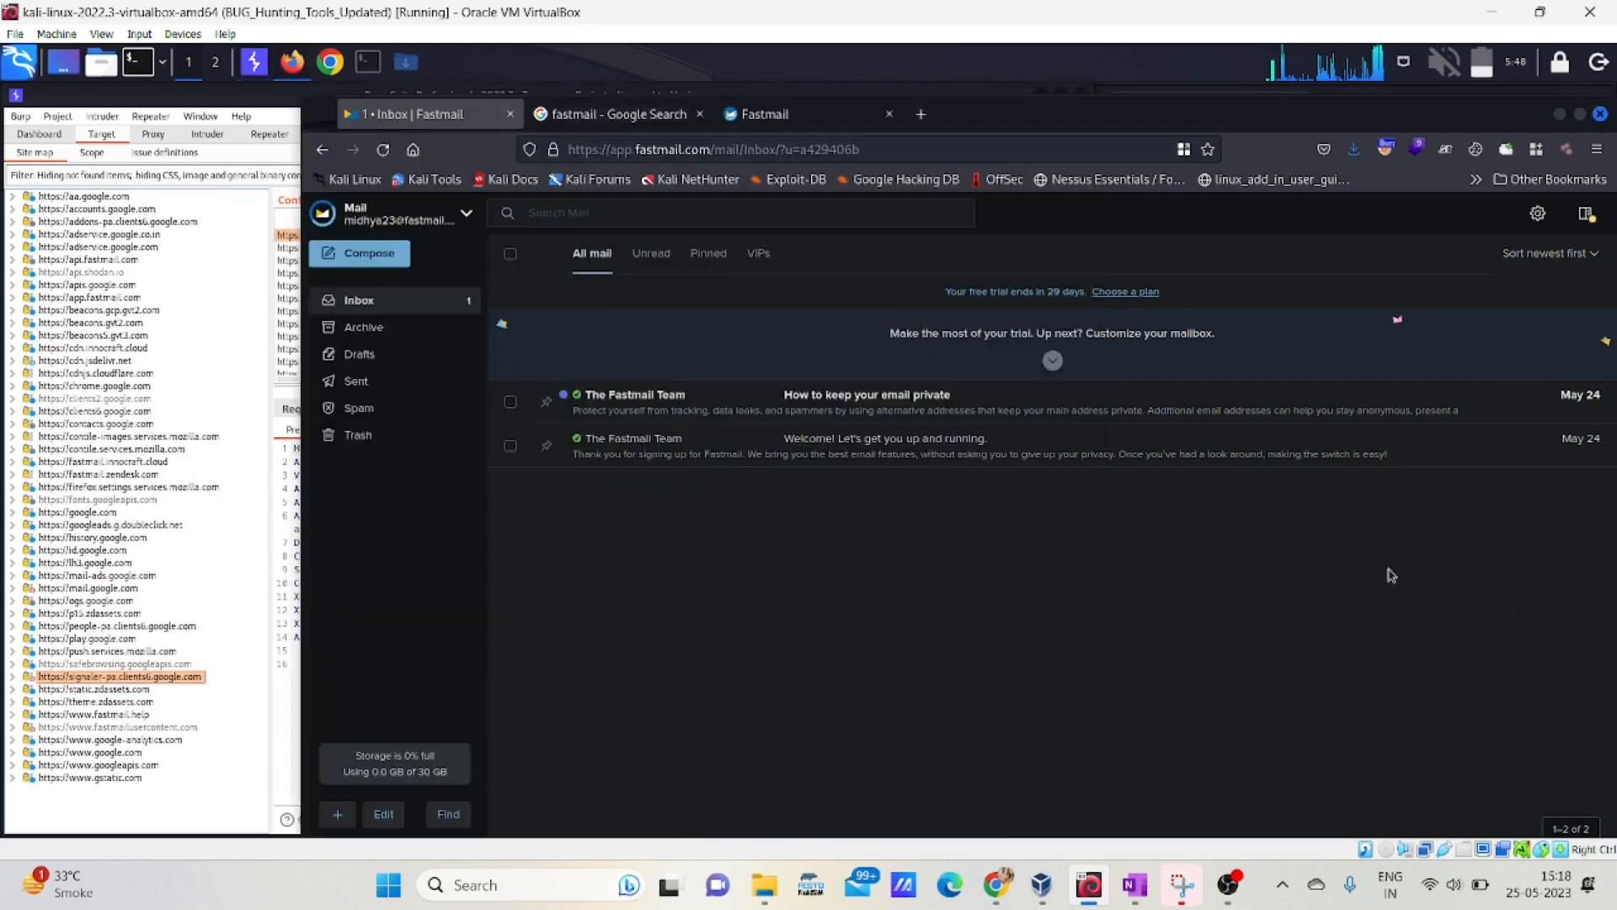
click(329, 69)
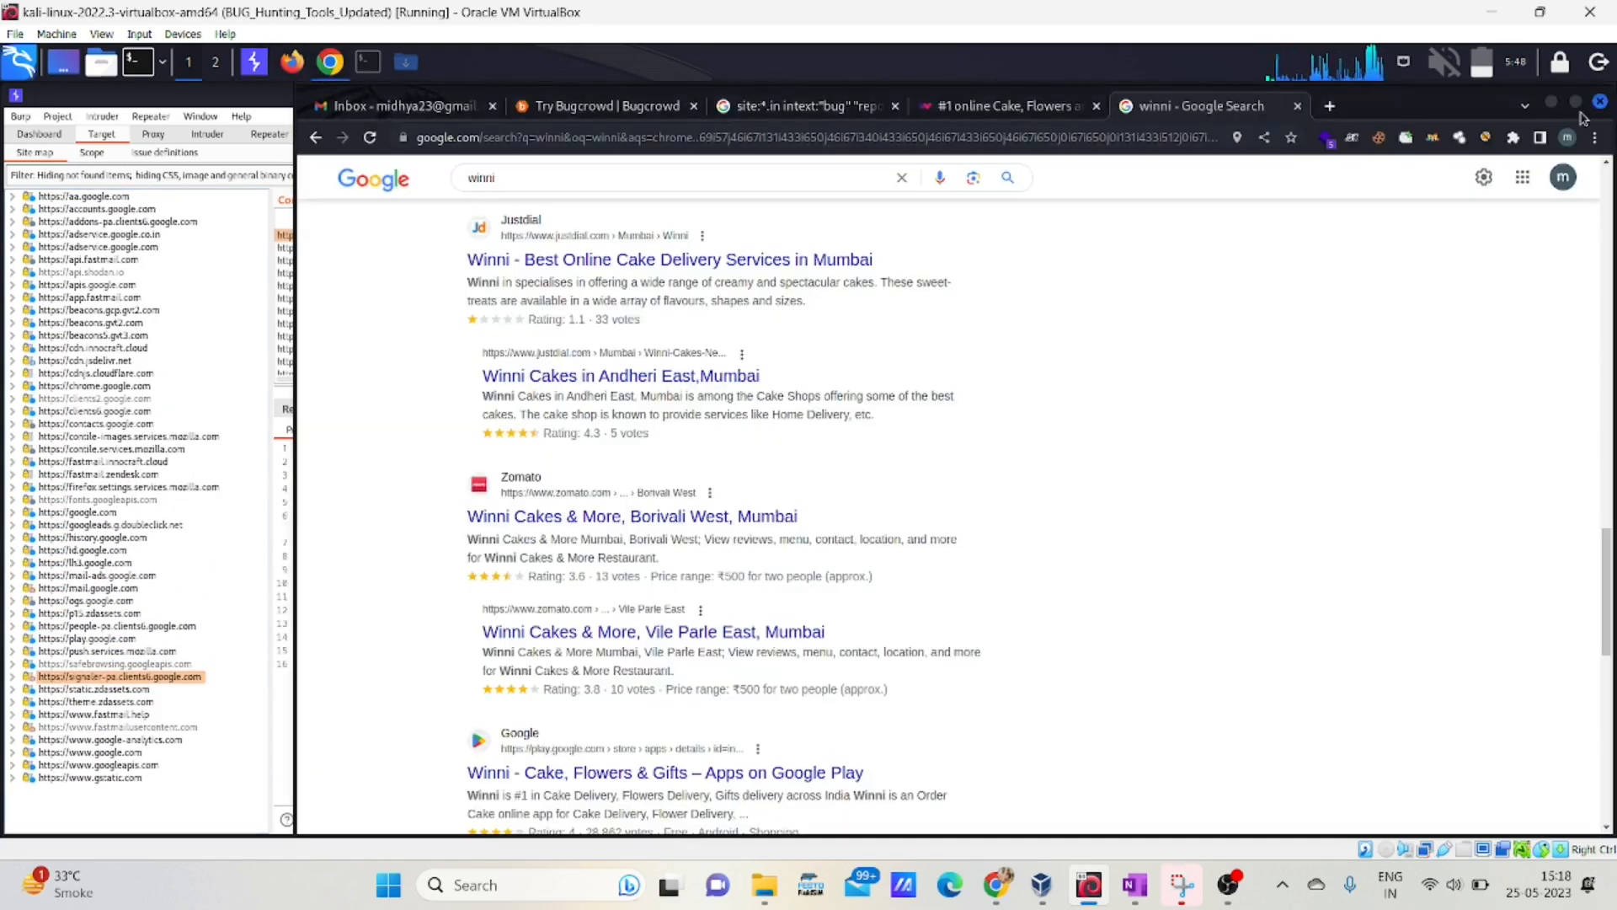
click(1011, 108)
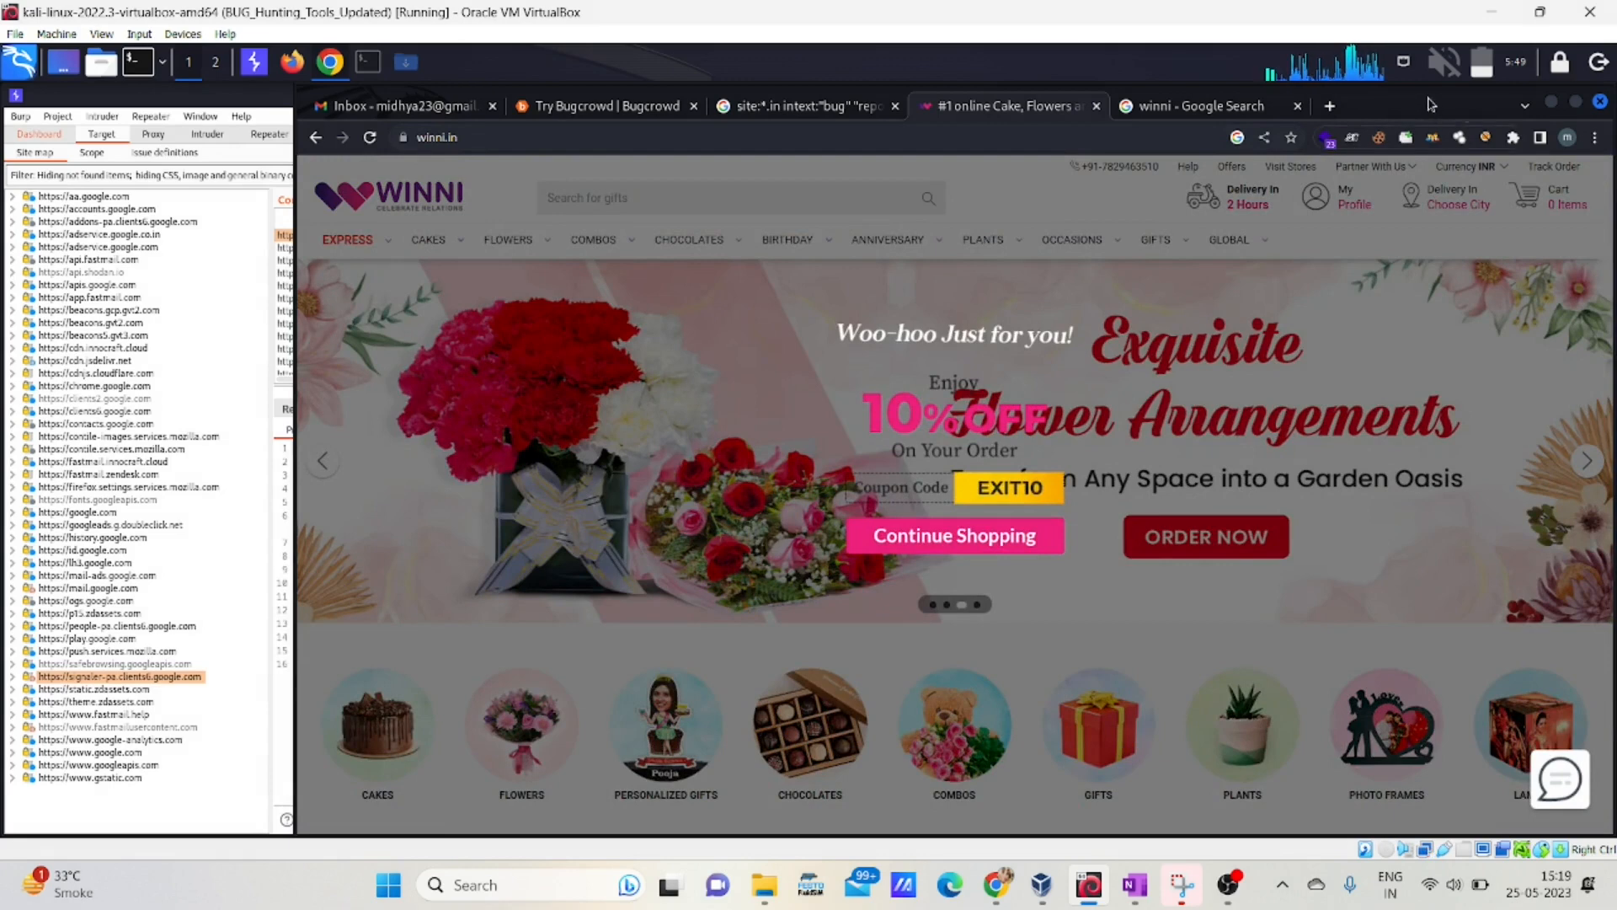
click(1486, 137)
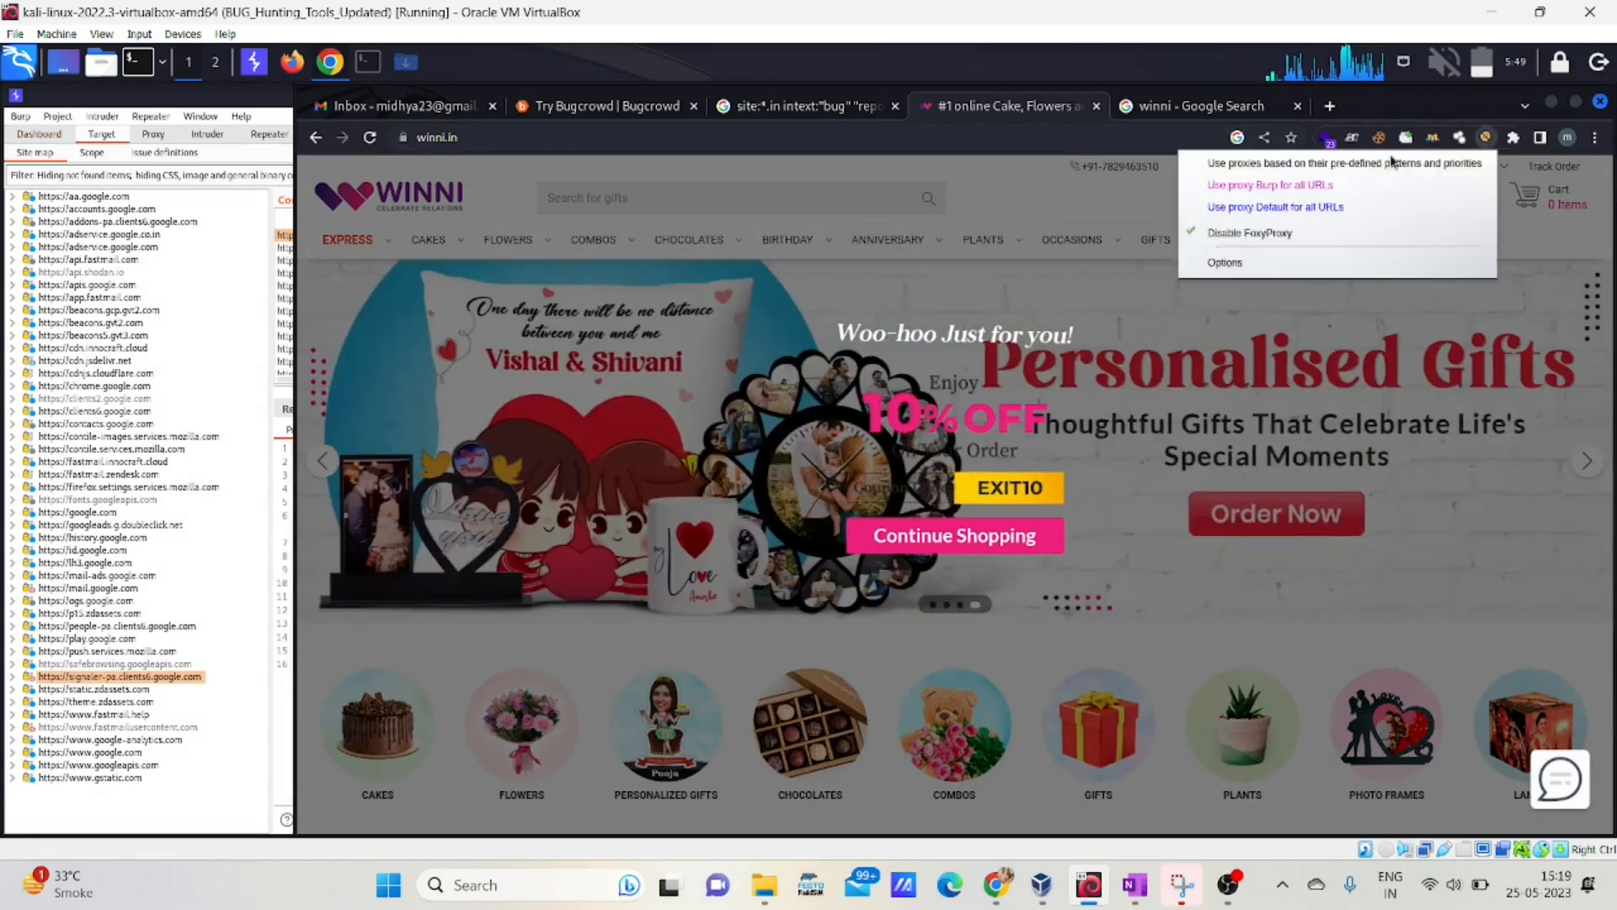
click(1308, 186)
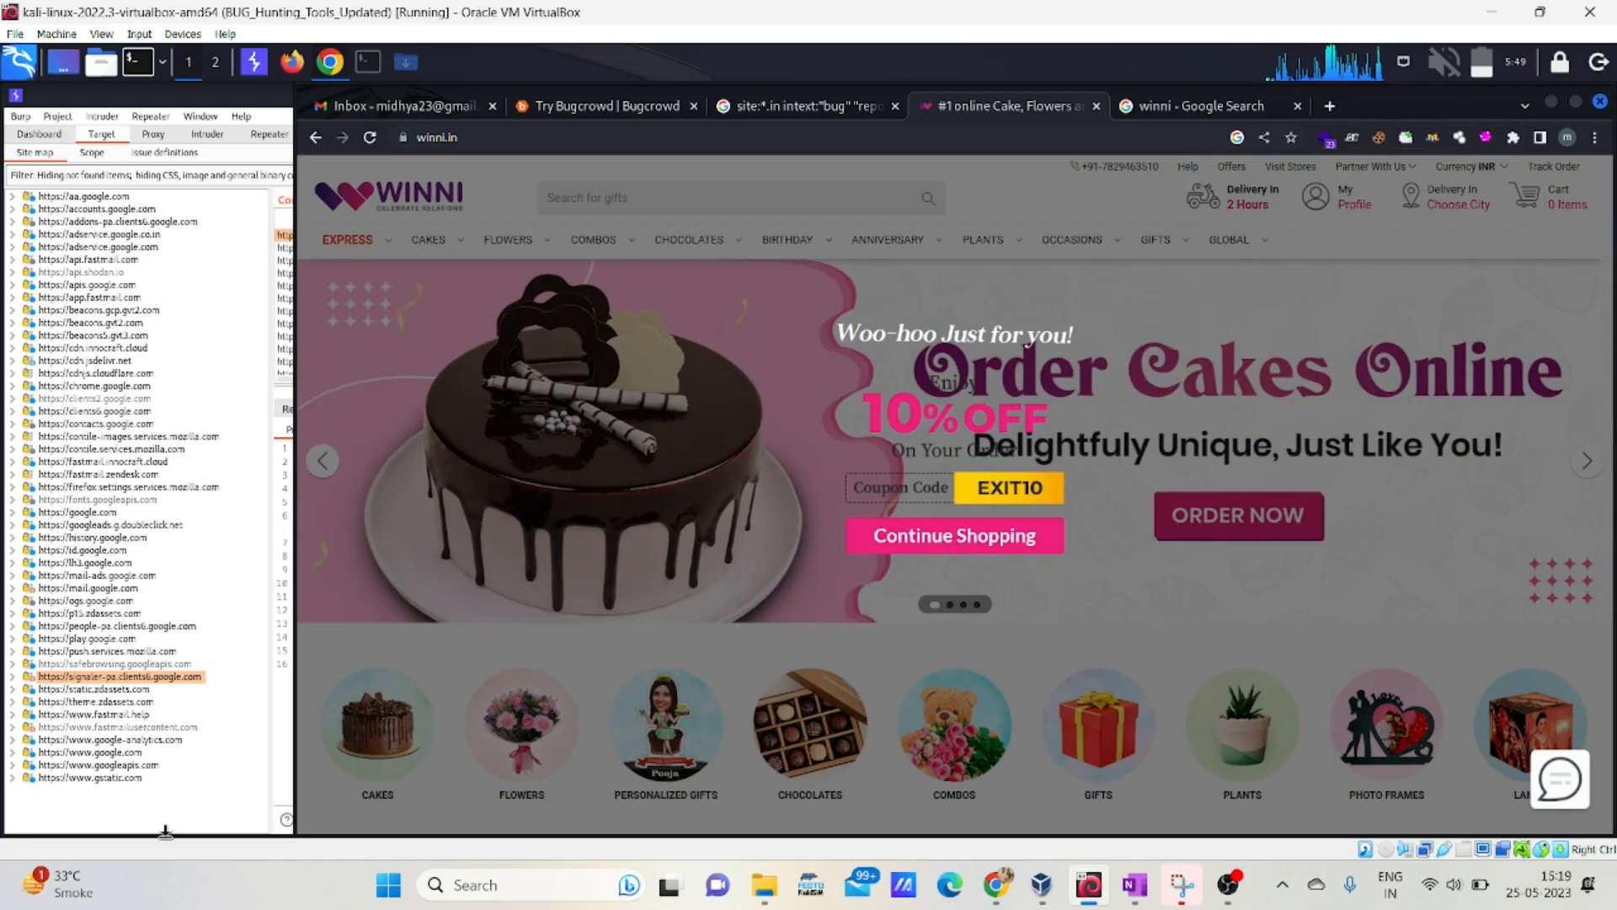
Set FoxyProxy to use the Burp proxy for all URLs and reload the winni.in page through it
click(370, 138)
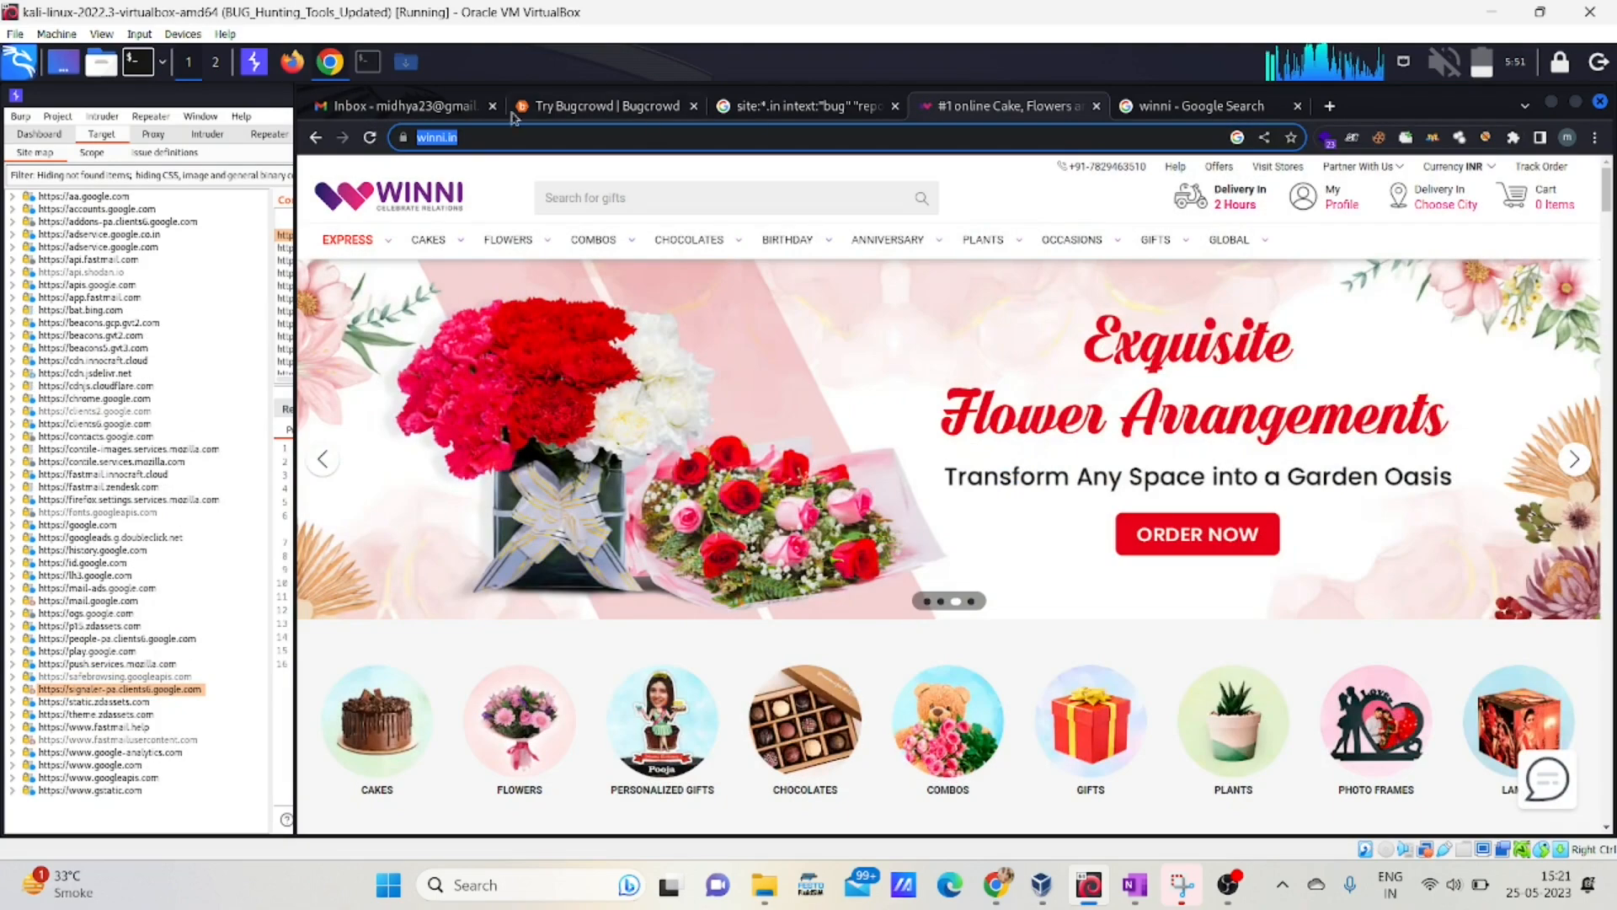
click(370, 138)
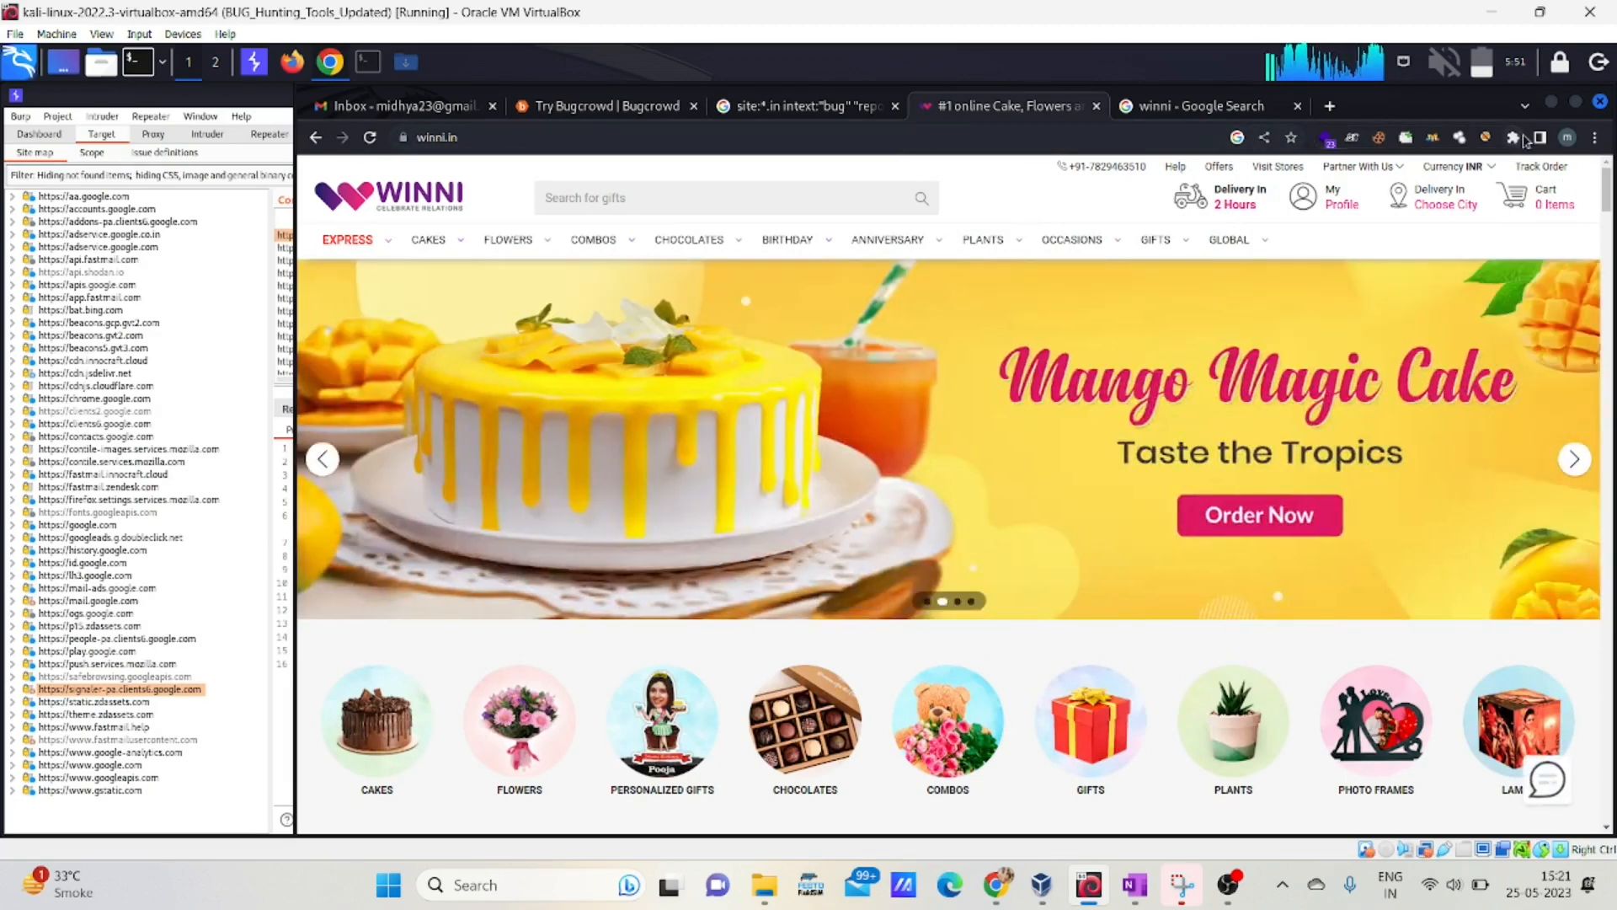
click(1489, 137)
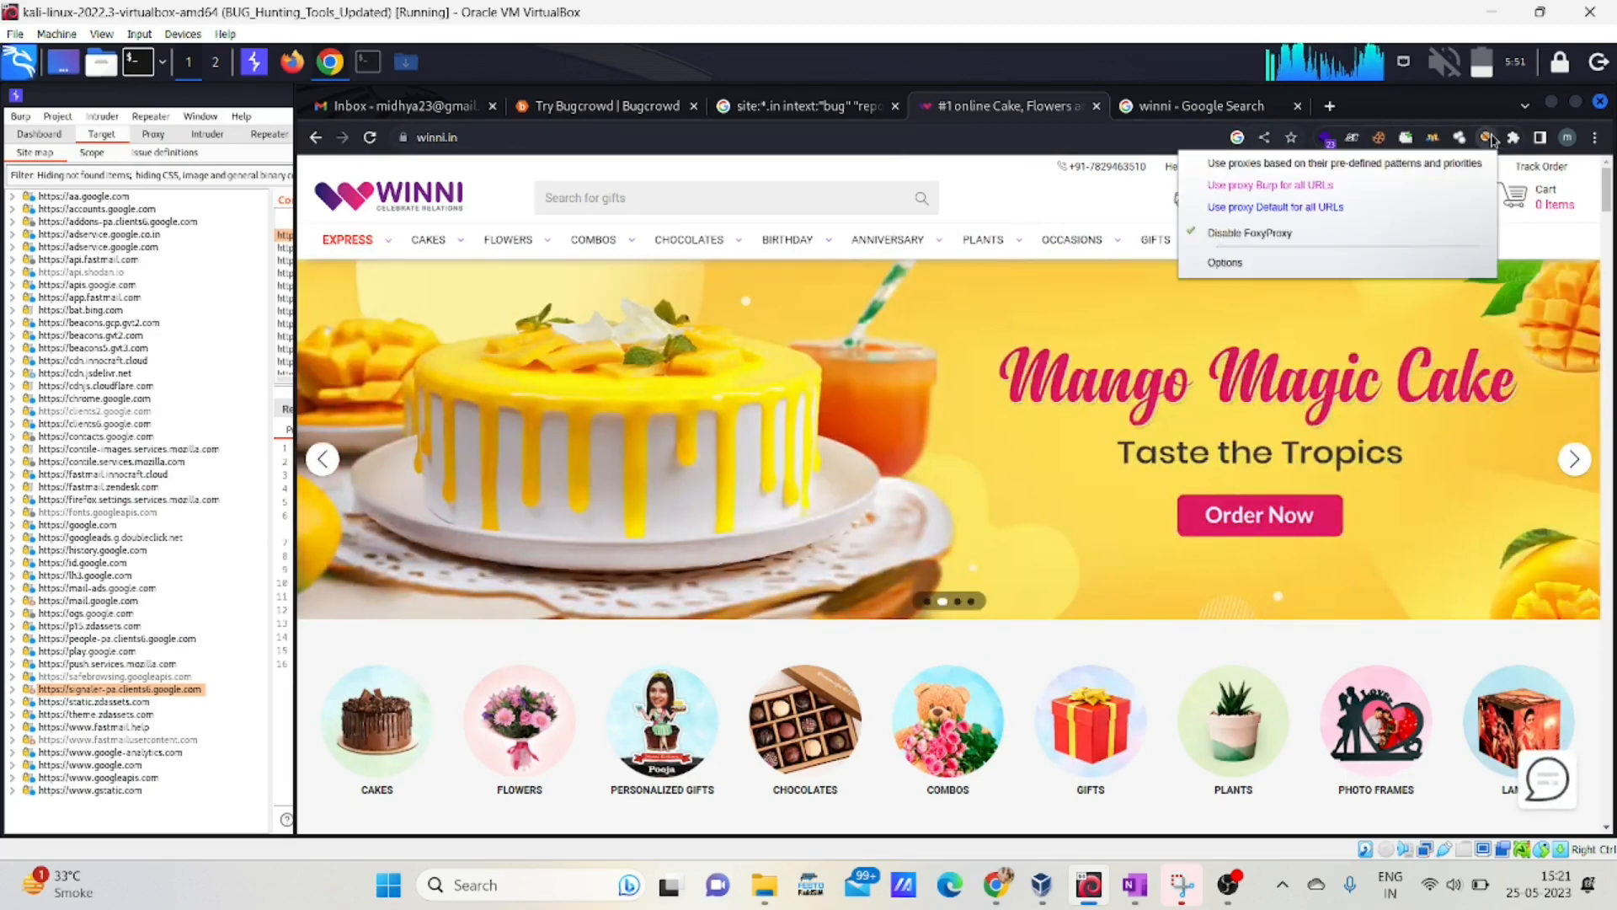
click(1297, 185)
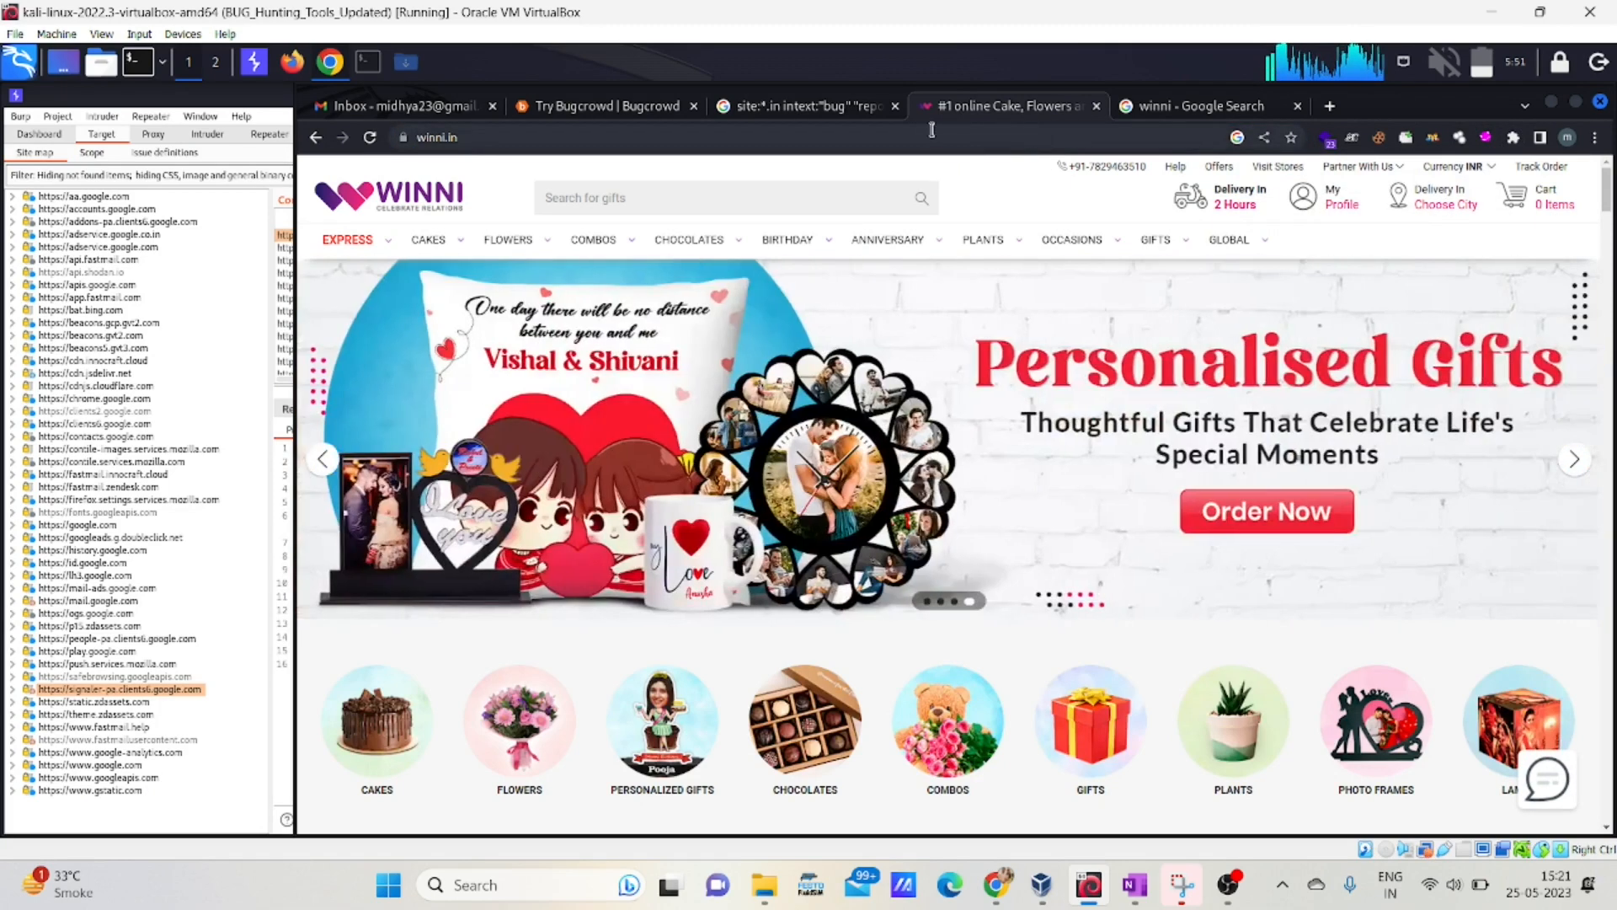
click(370, 138)
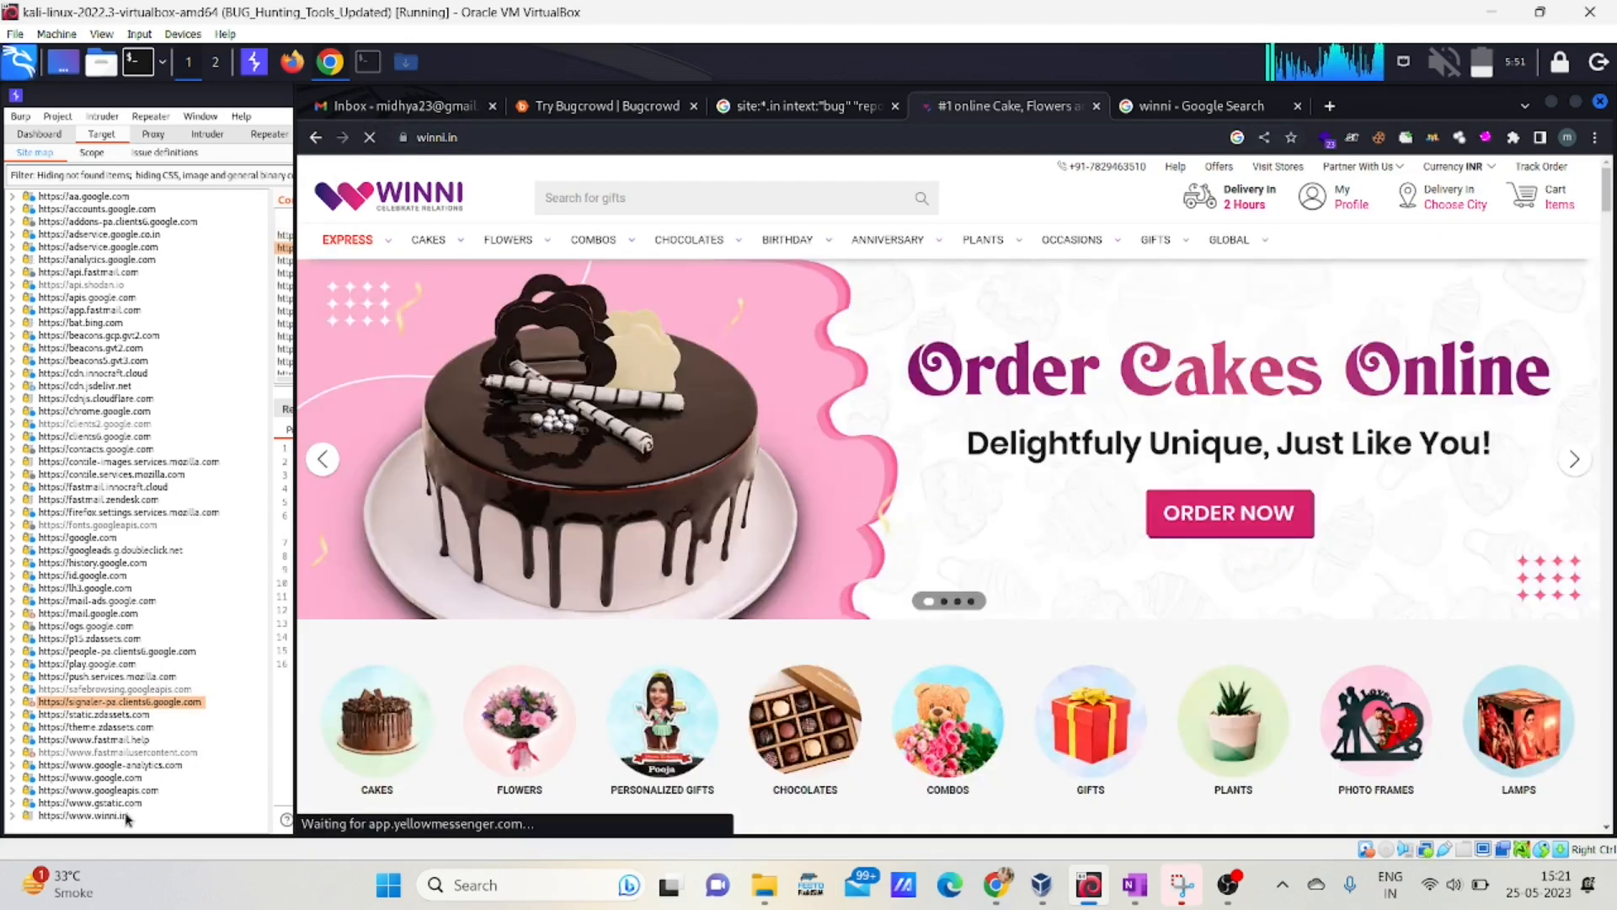
click(126, 816)
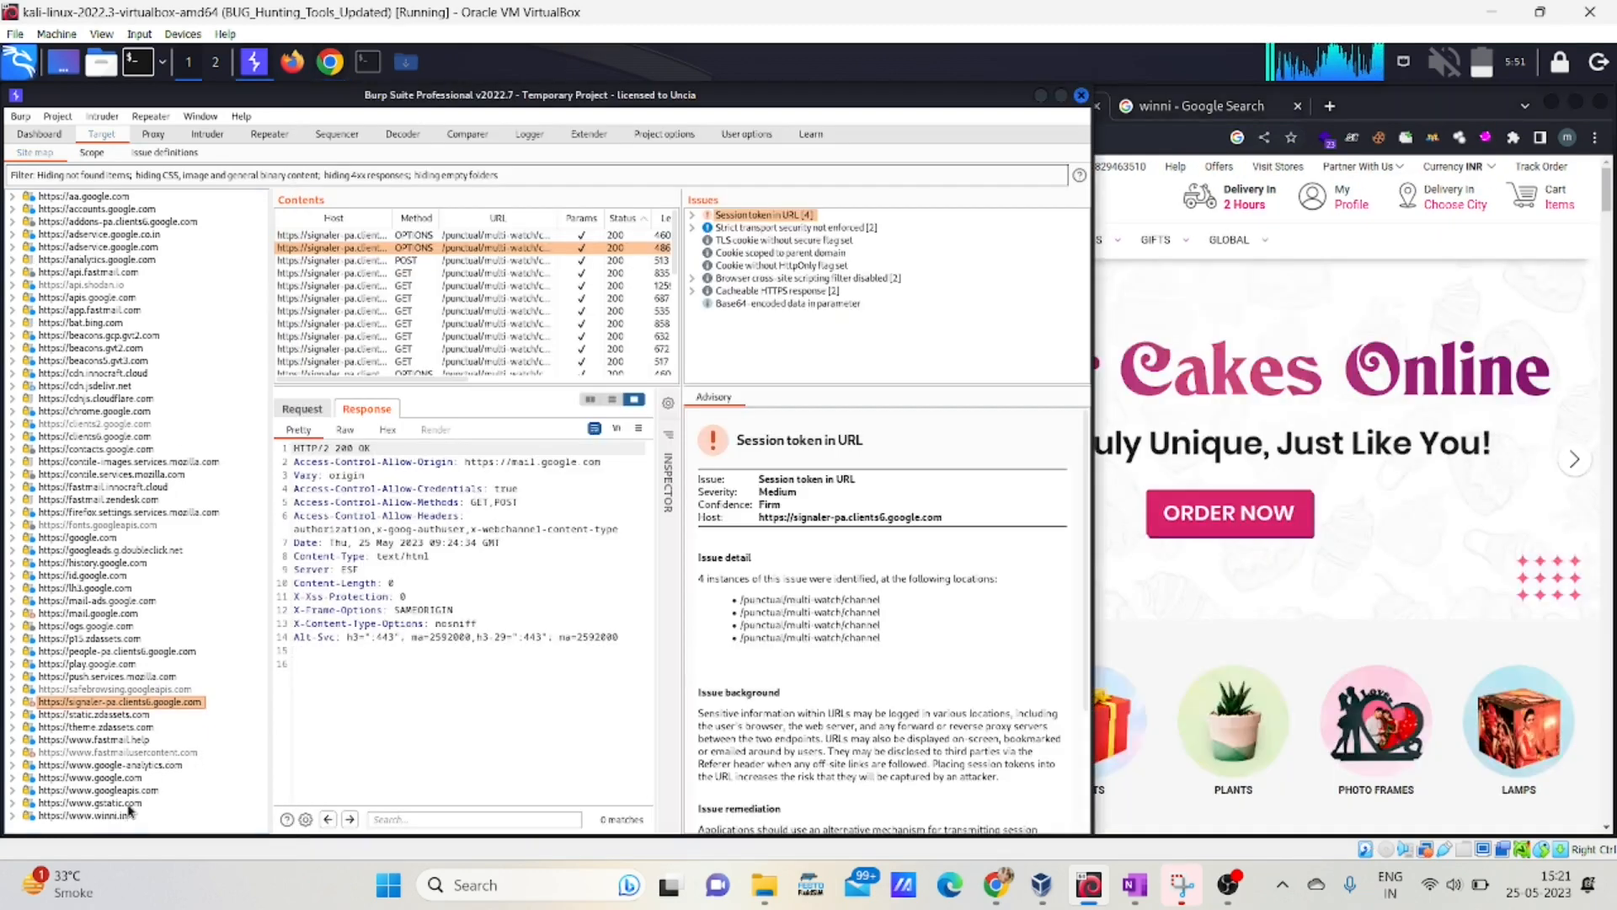
click(118, 816)
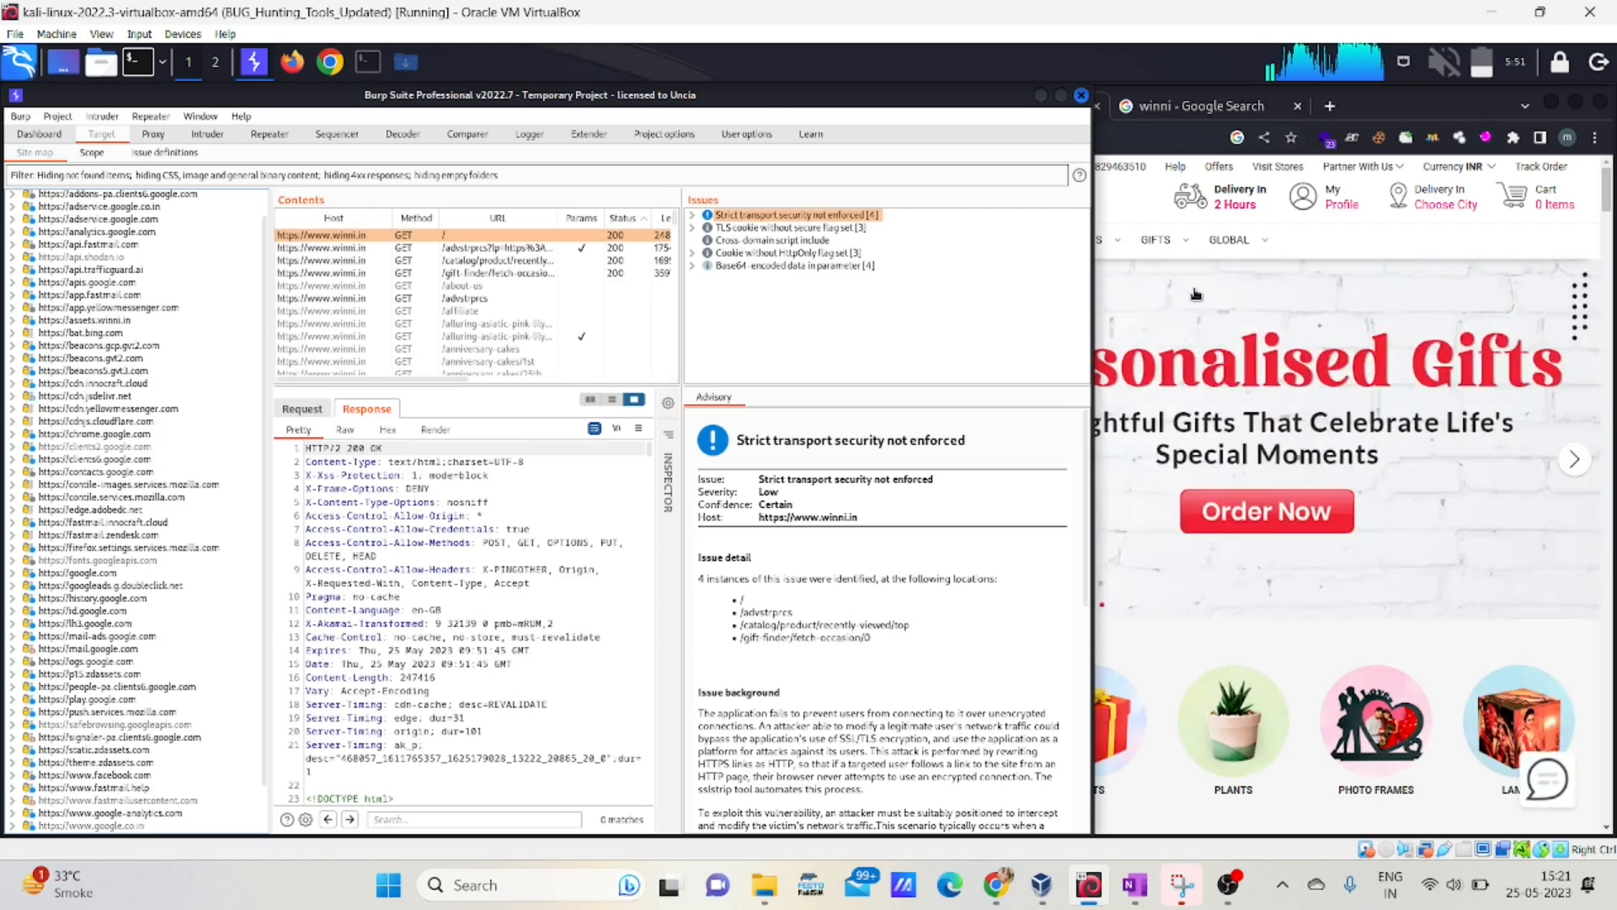
scroll(145, 612, down, 2)
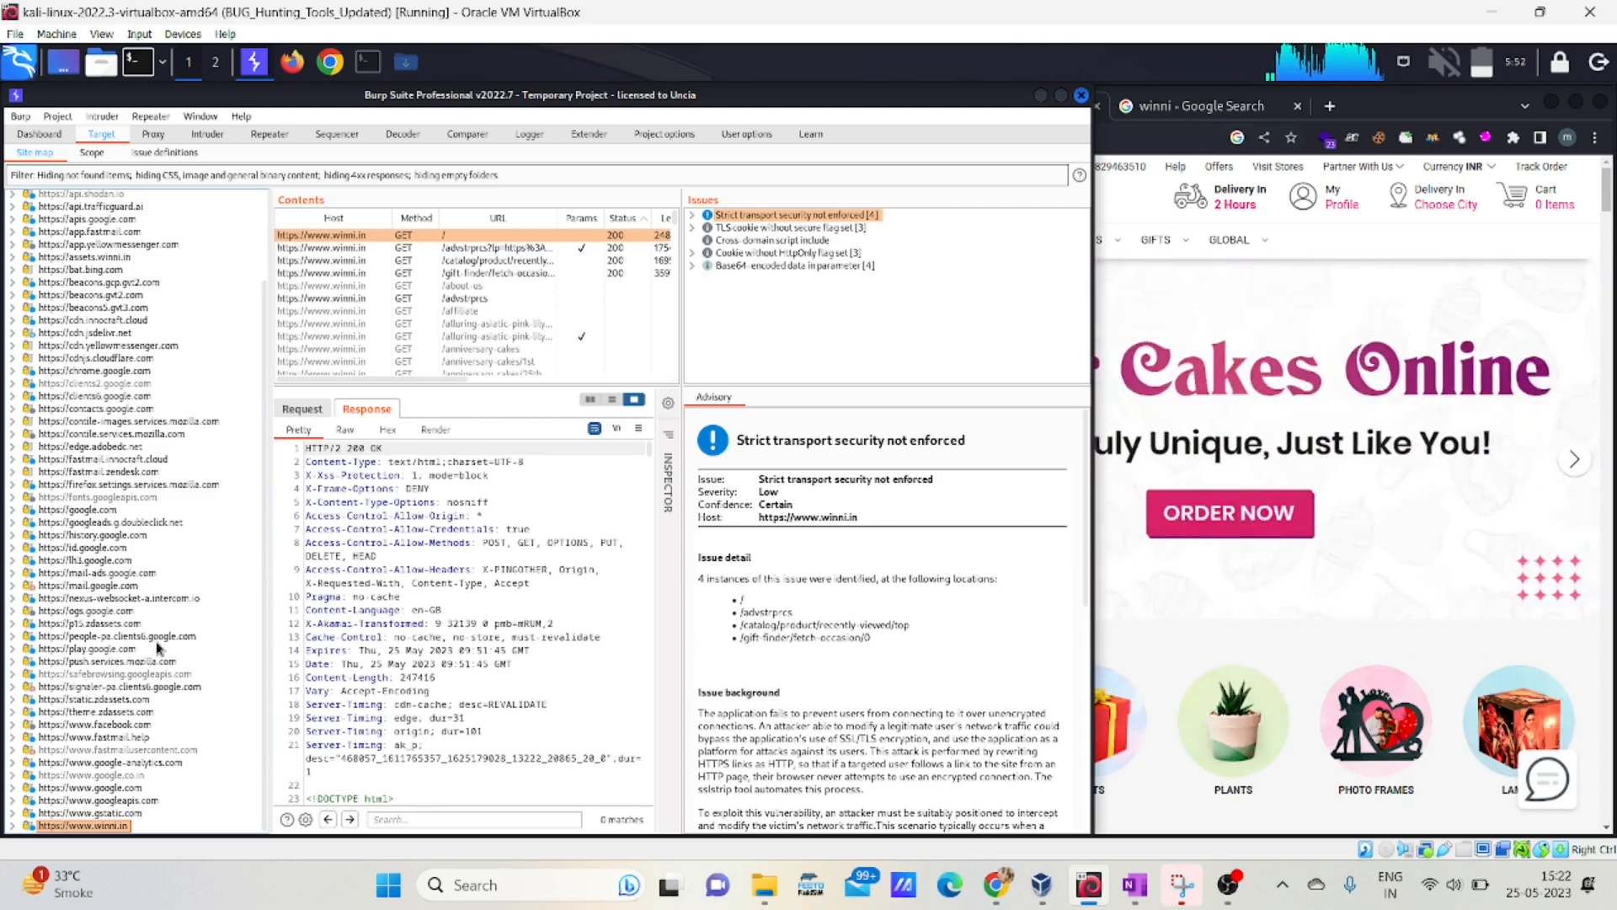
right_click(107, 827)
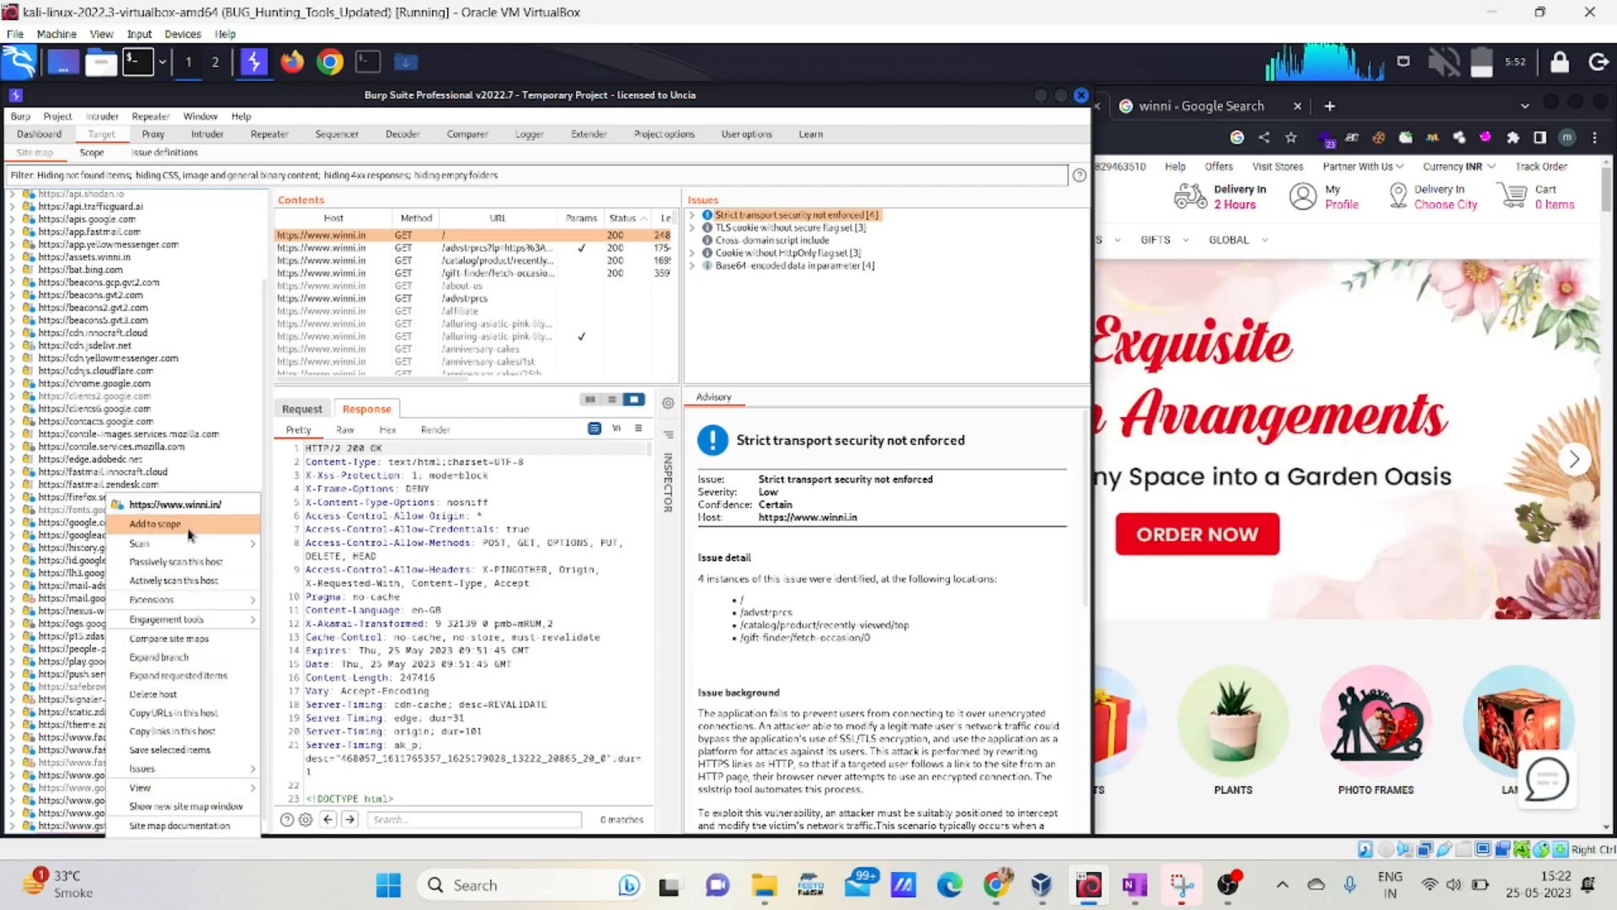
click(189, 533)
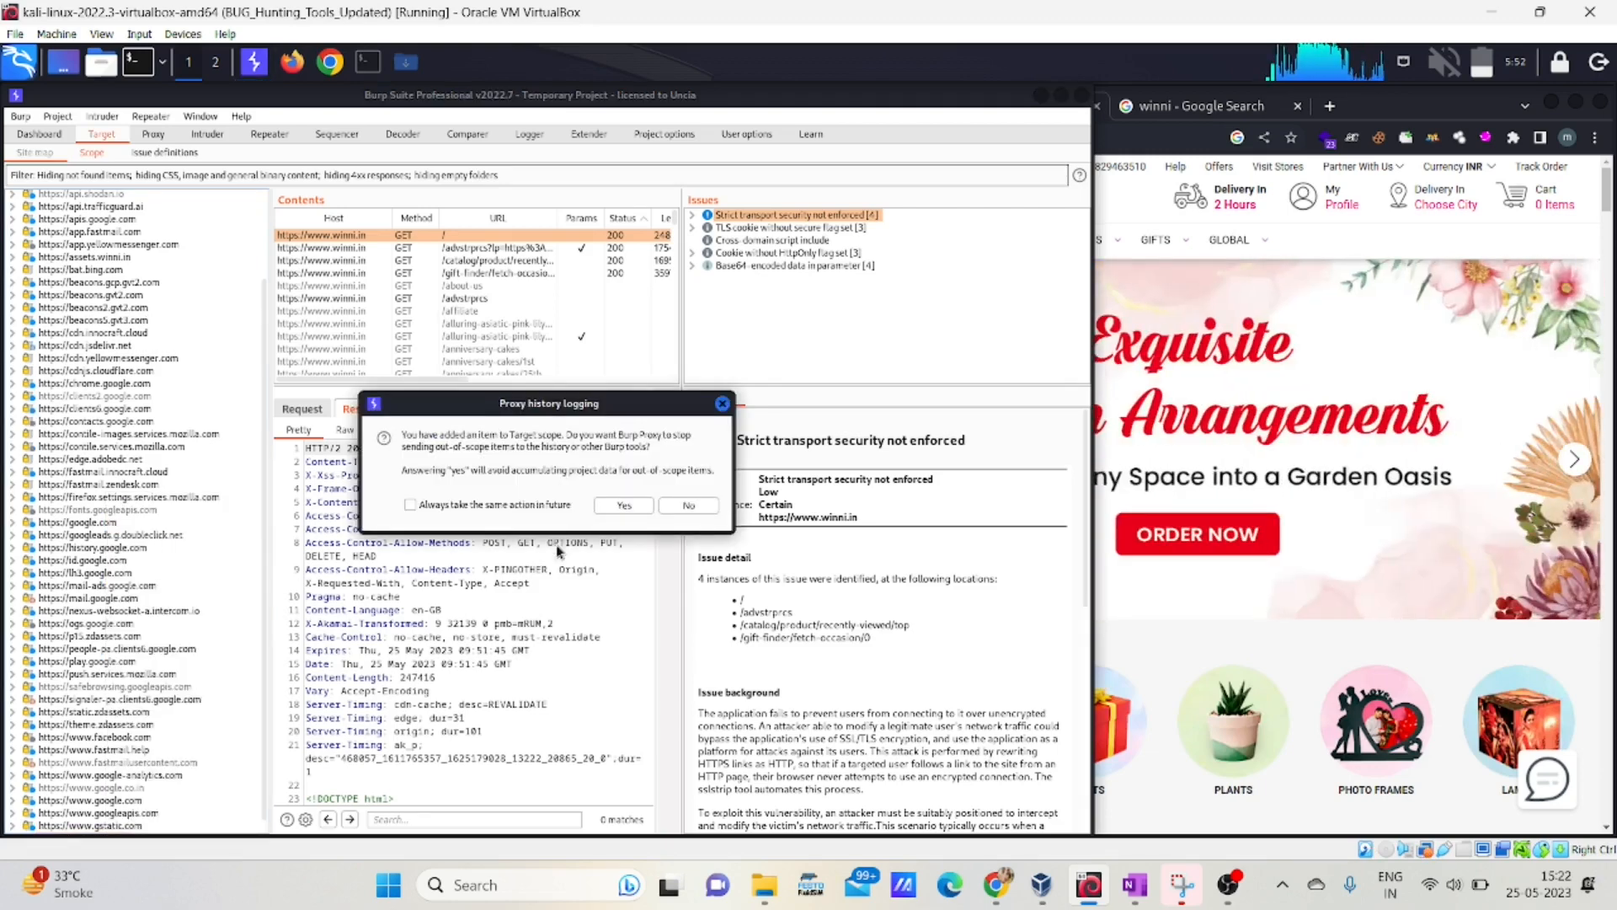
click(612, 506)
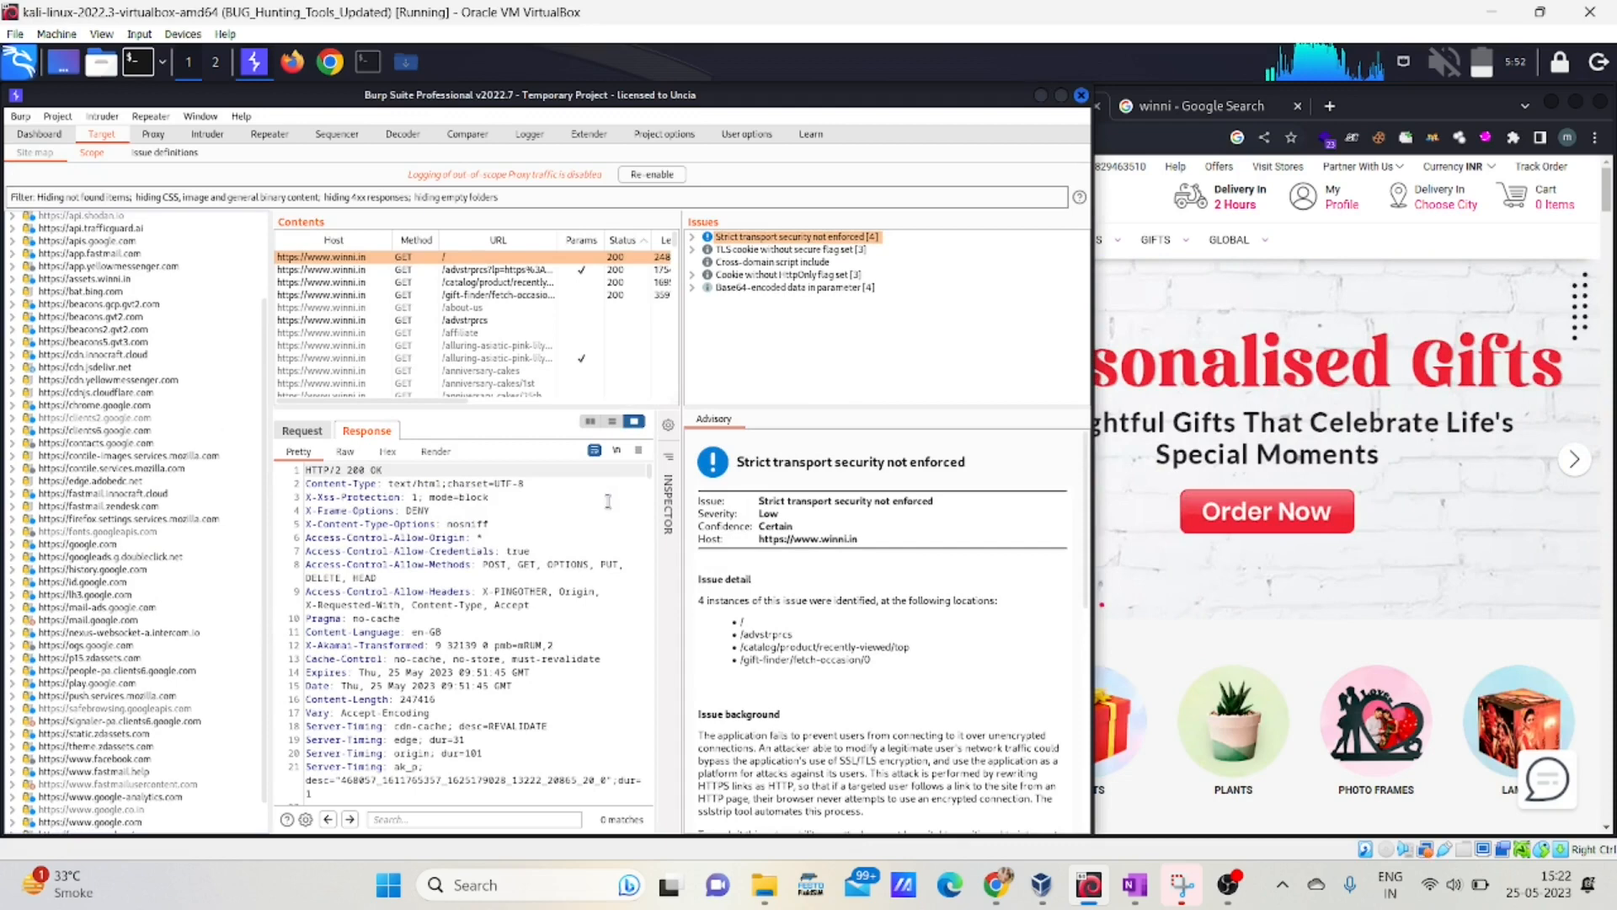
Filter the site map to show only in-scope items and apply the filter settings
click(67, 198)
click(295, 393)
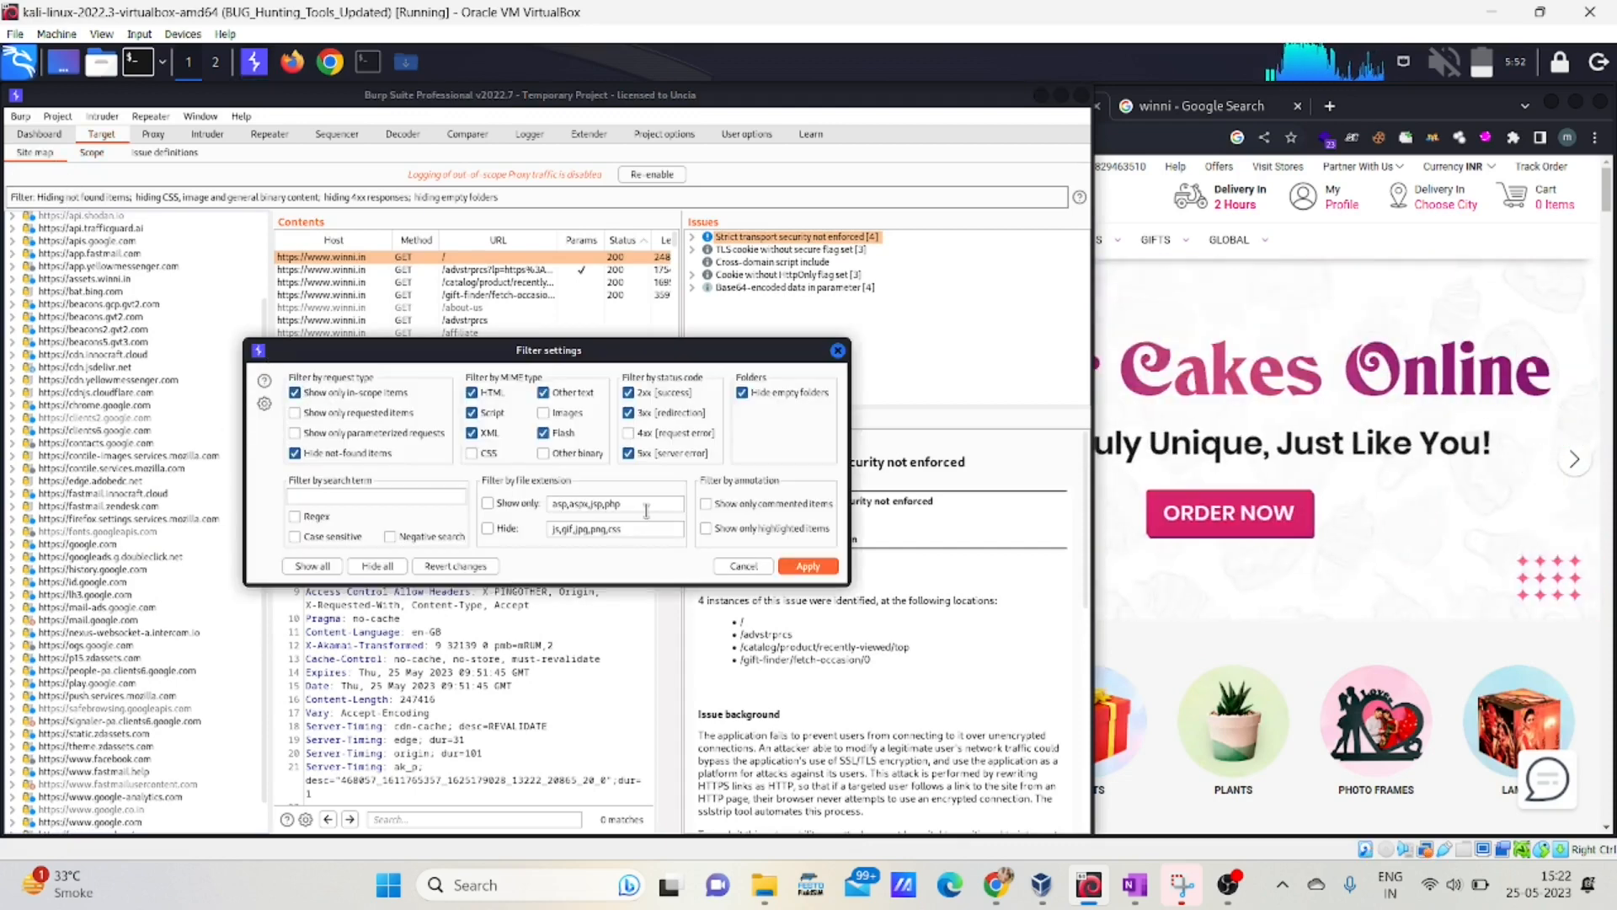
click(787, 566)
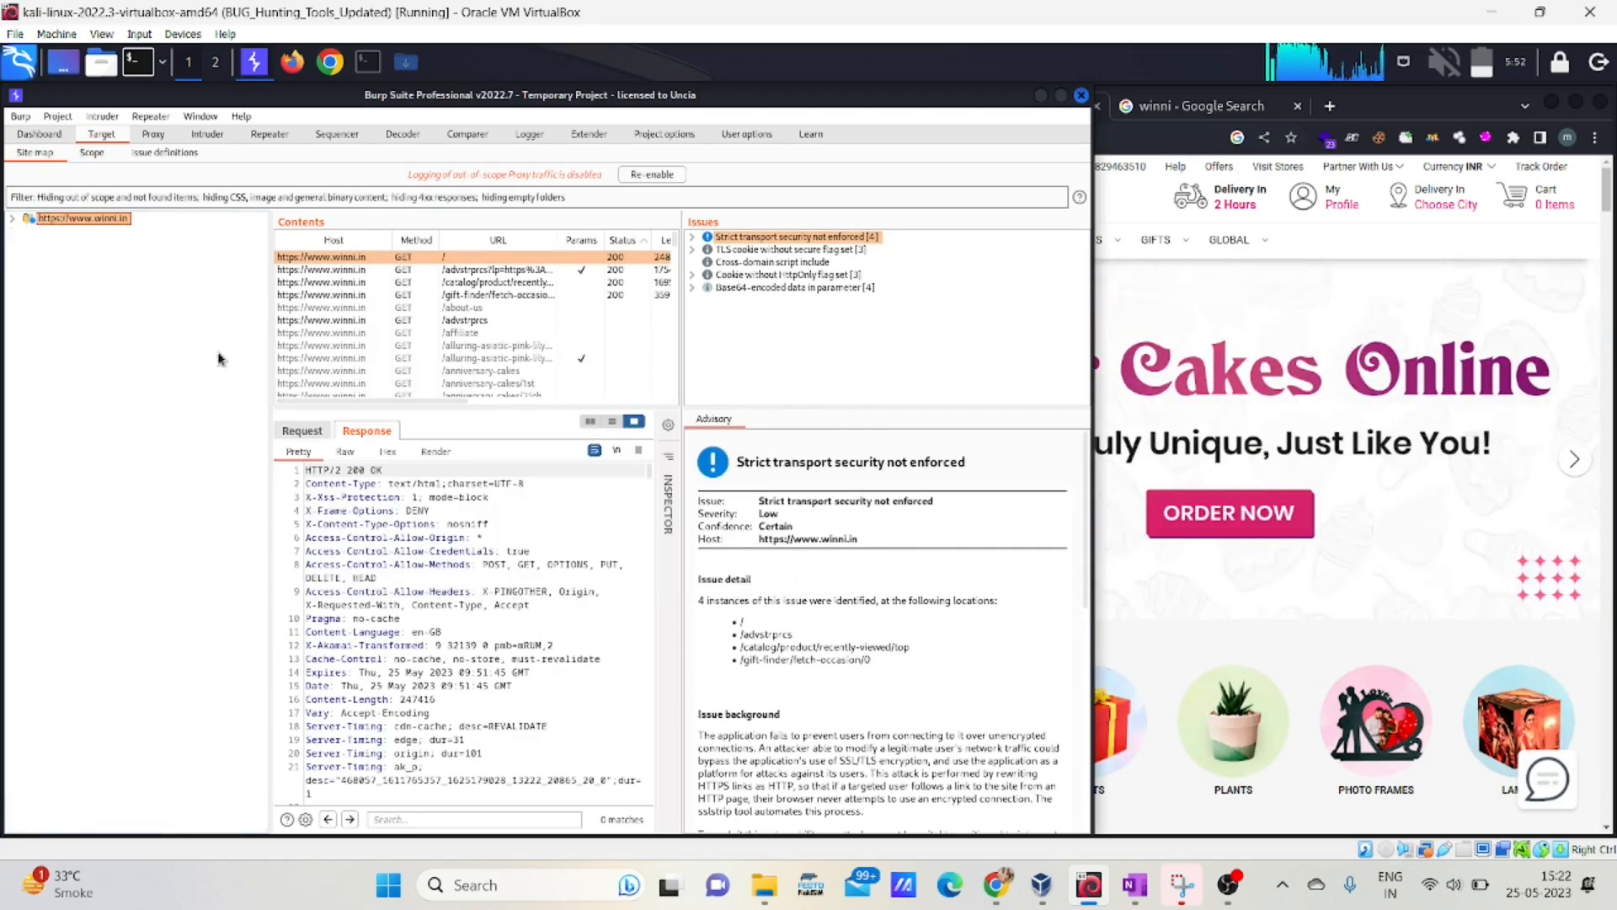
click(14, 220)
click(13, 220)
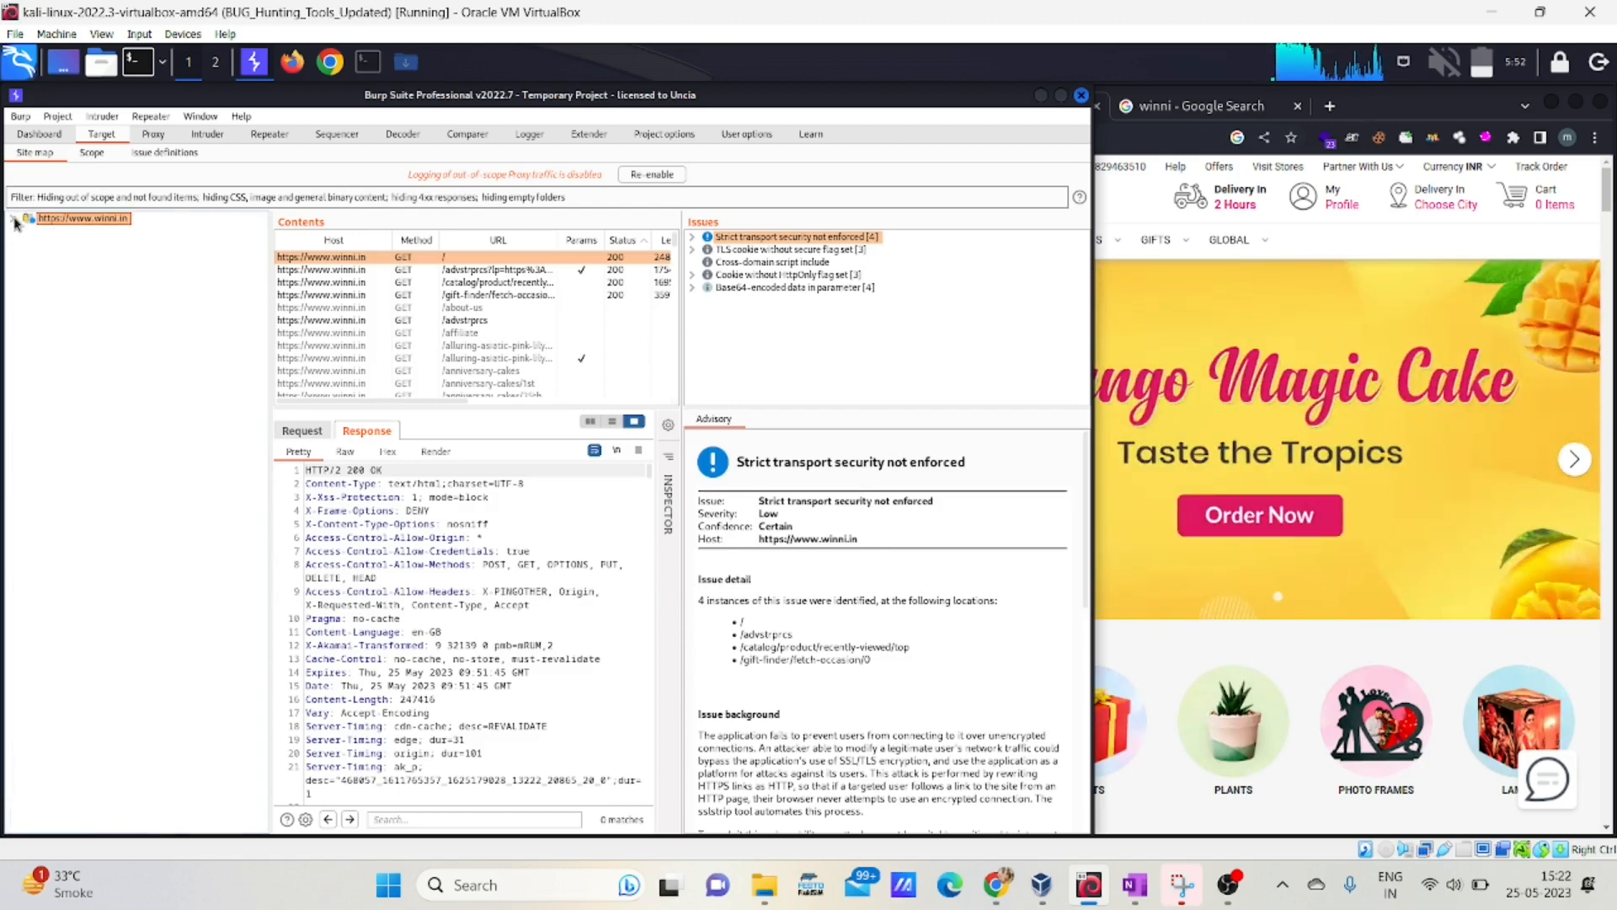
click(427, 283)
click(421, 270)
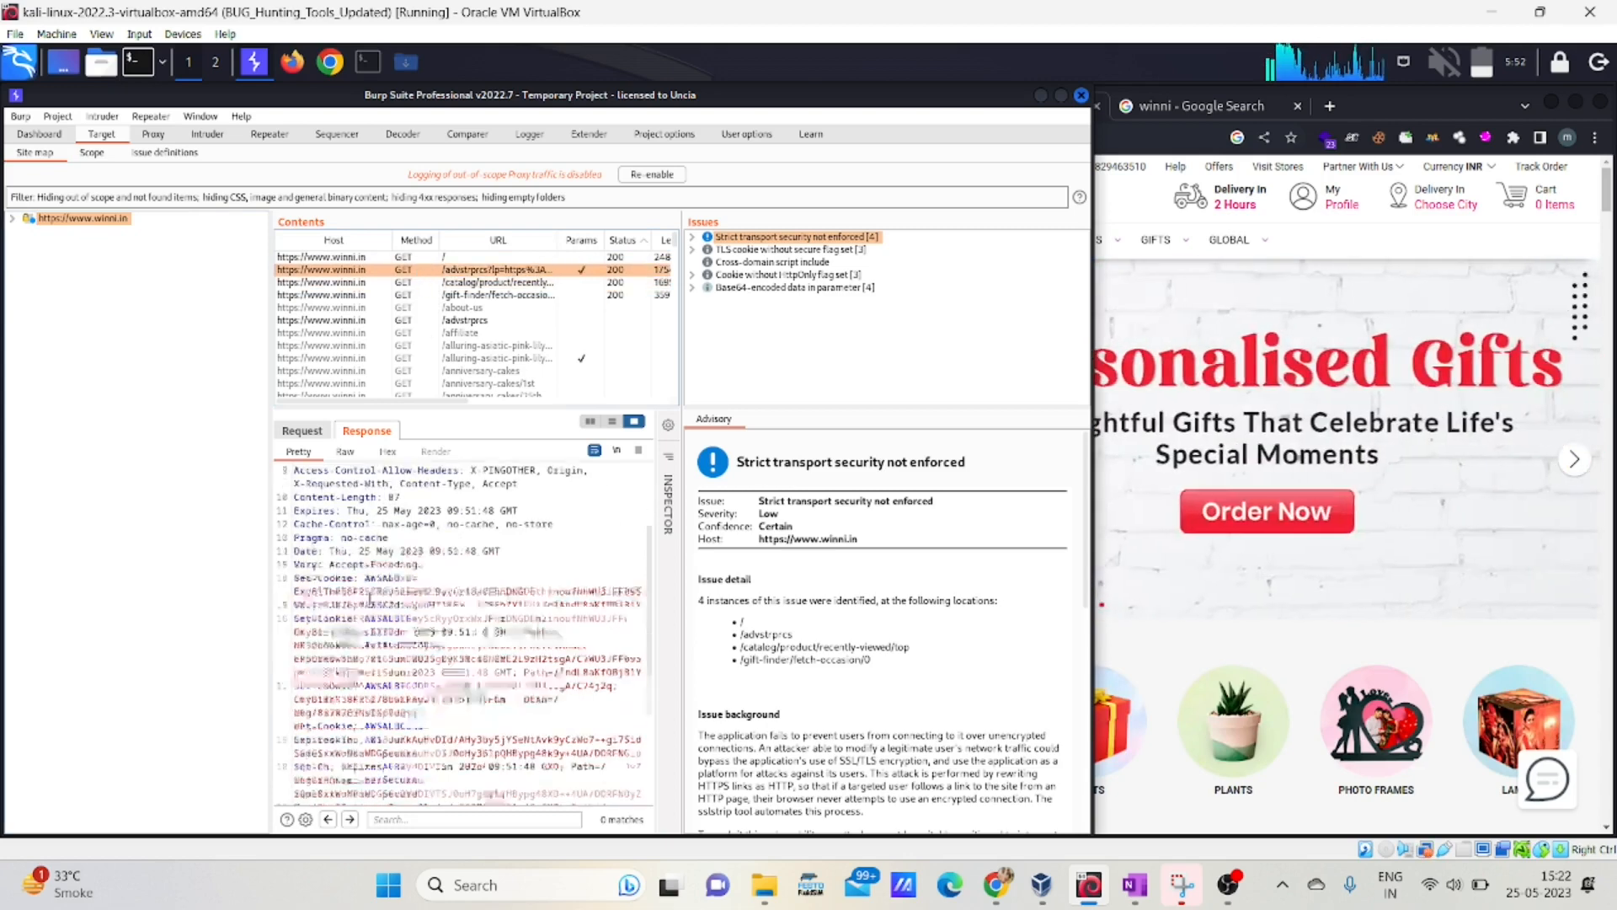
scroll(306, 492, down, 6)
click(301, 430)
scroll(354, 497, down, 9)
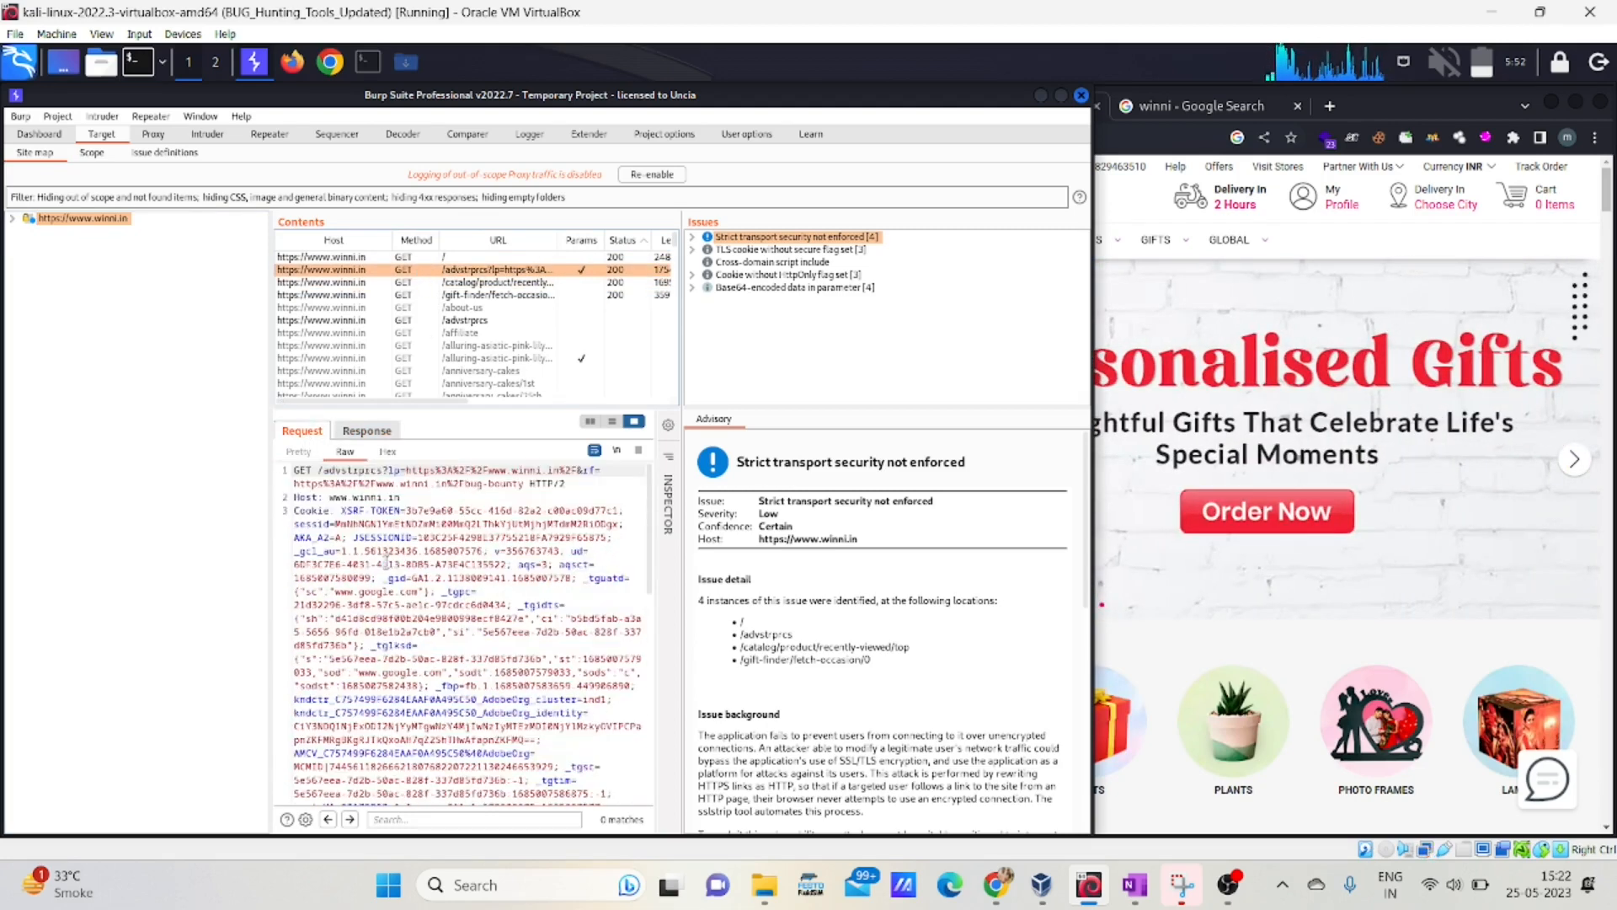
scroll(383, 563, down, 7)
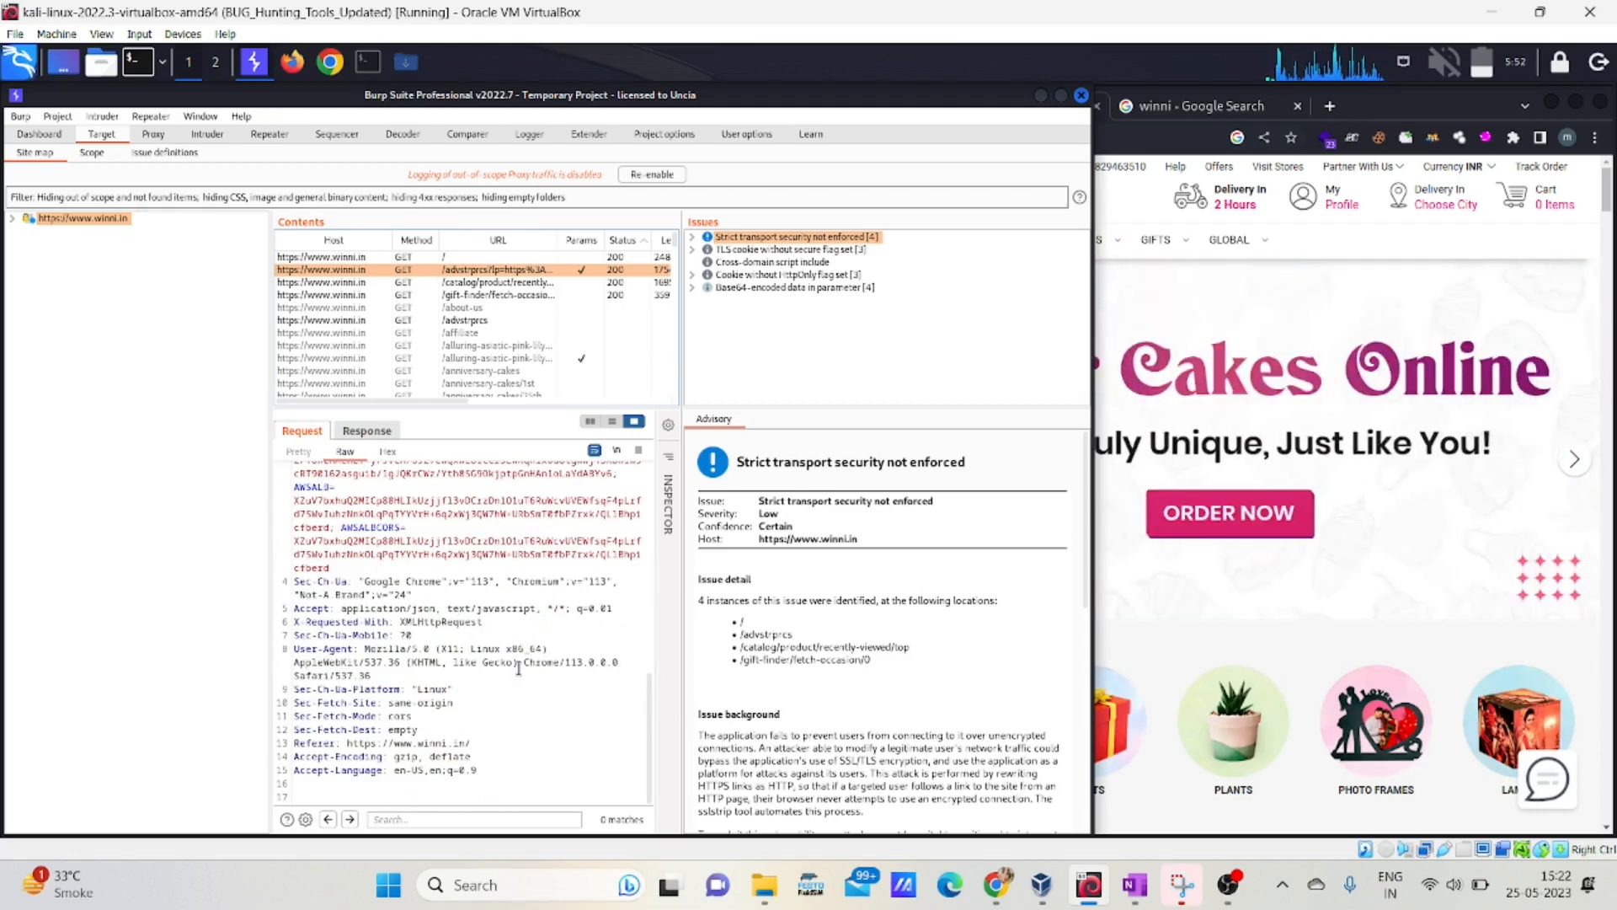
Examine the raw requests of the /catalog/product/recently-viewed/top and /gift-finder/fetch-occasion entries
click(408, 284)
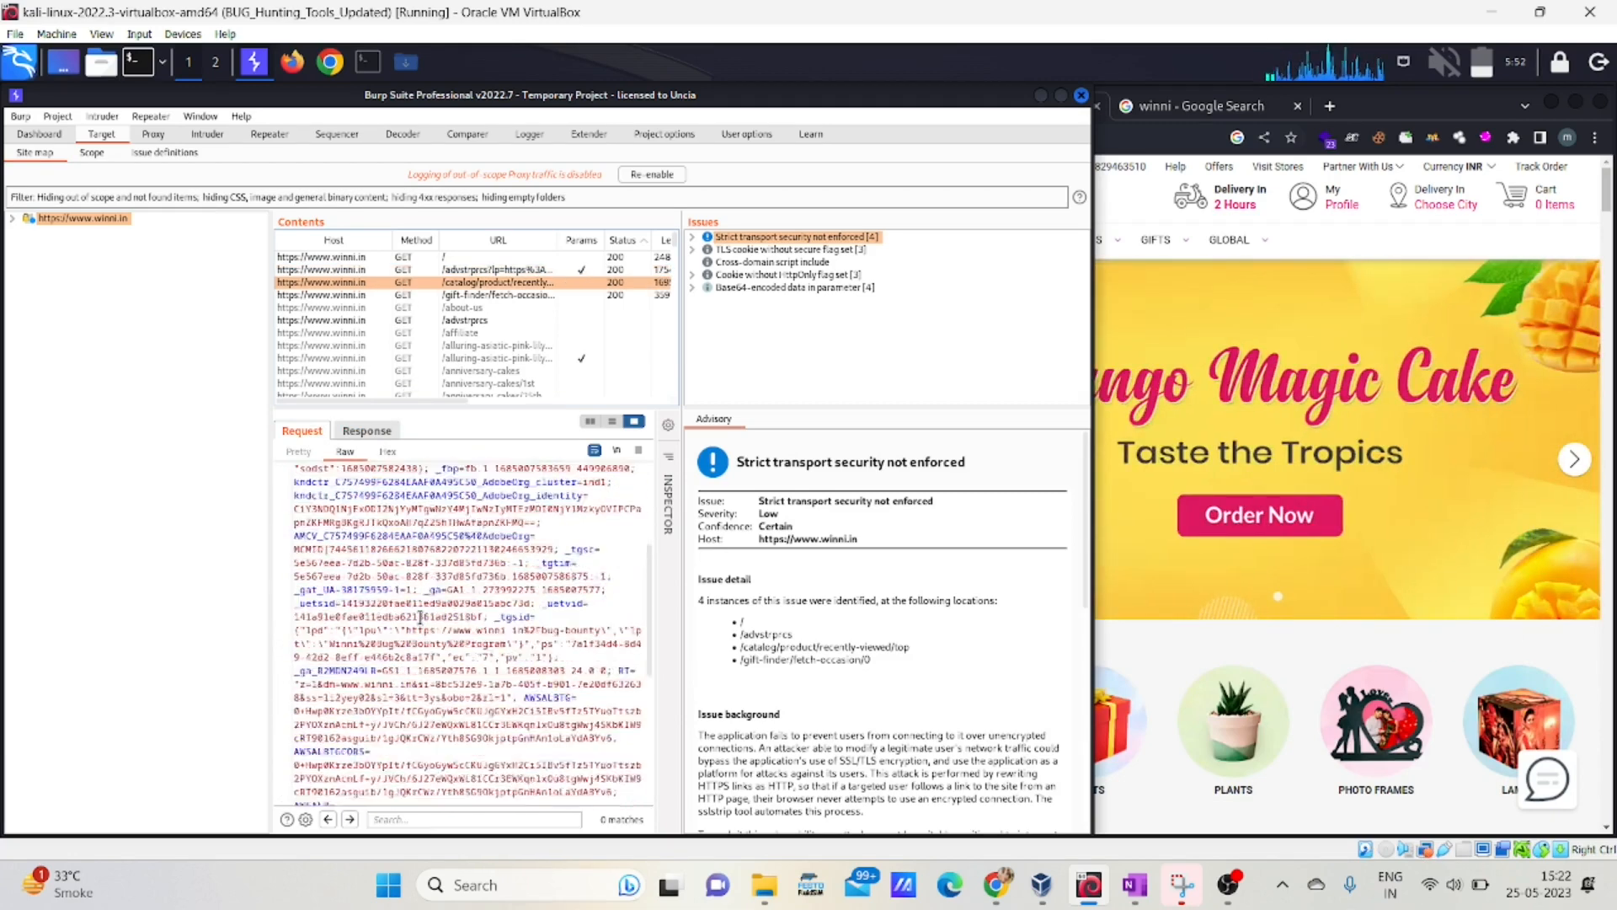
scroll(421, 618, down, 5)
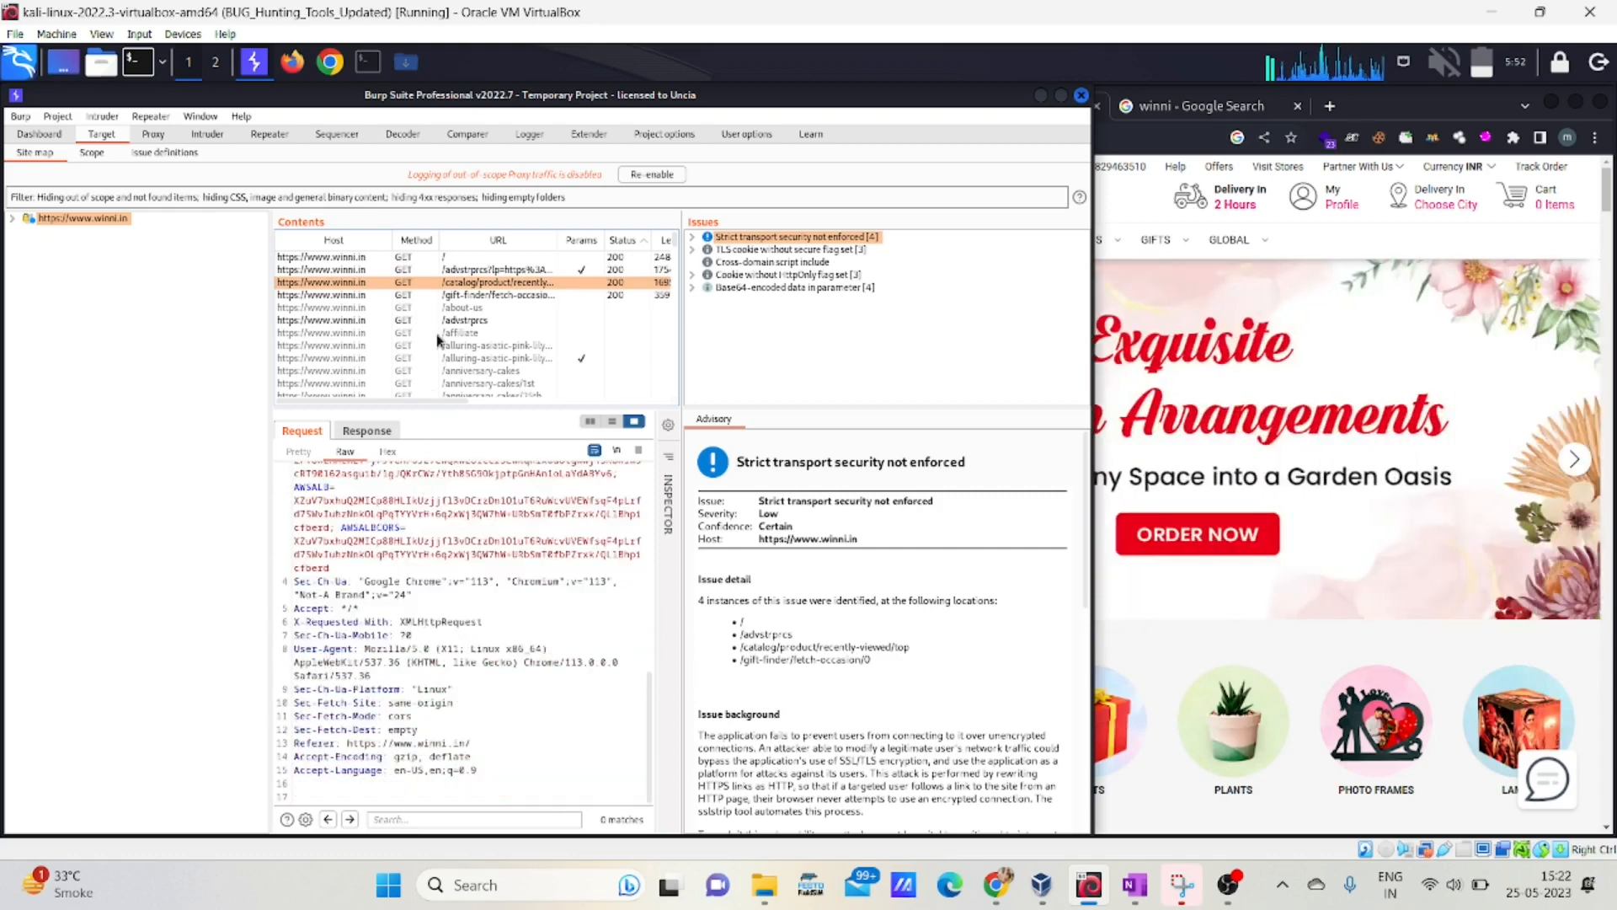
click(440, 320)
click(404, 284)
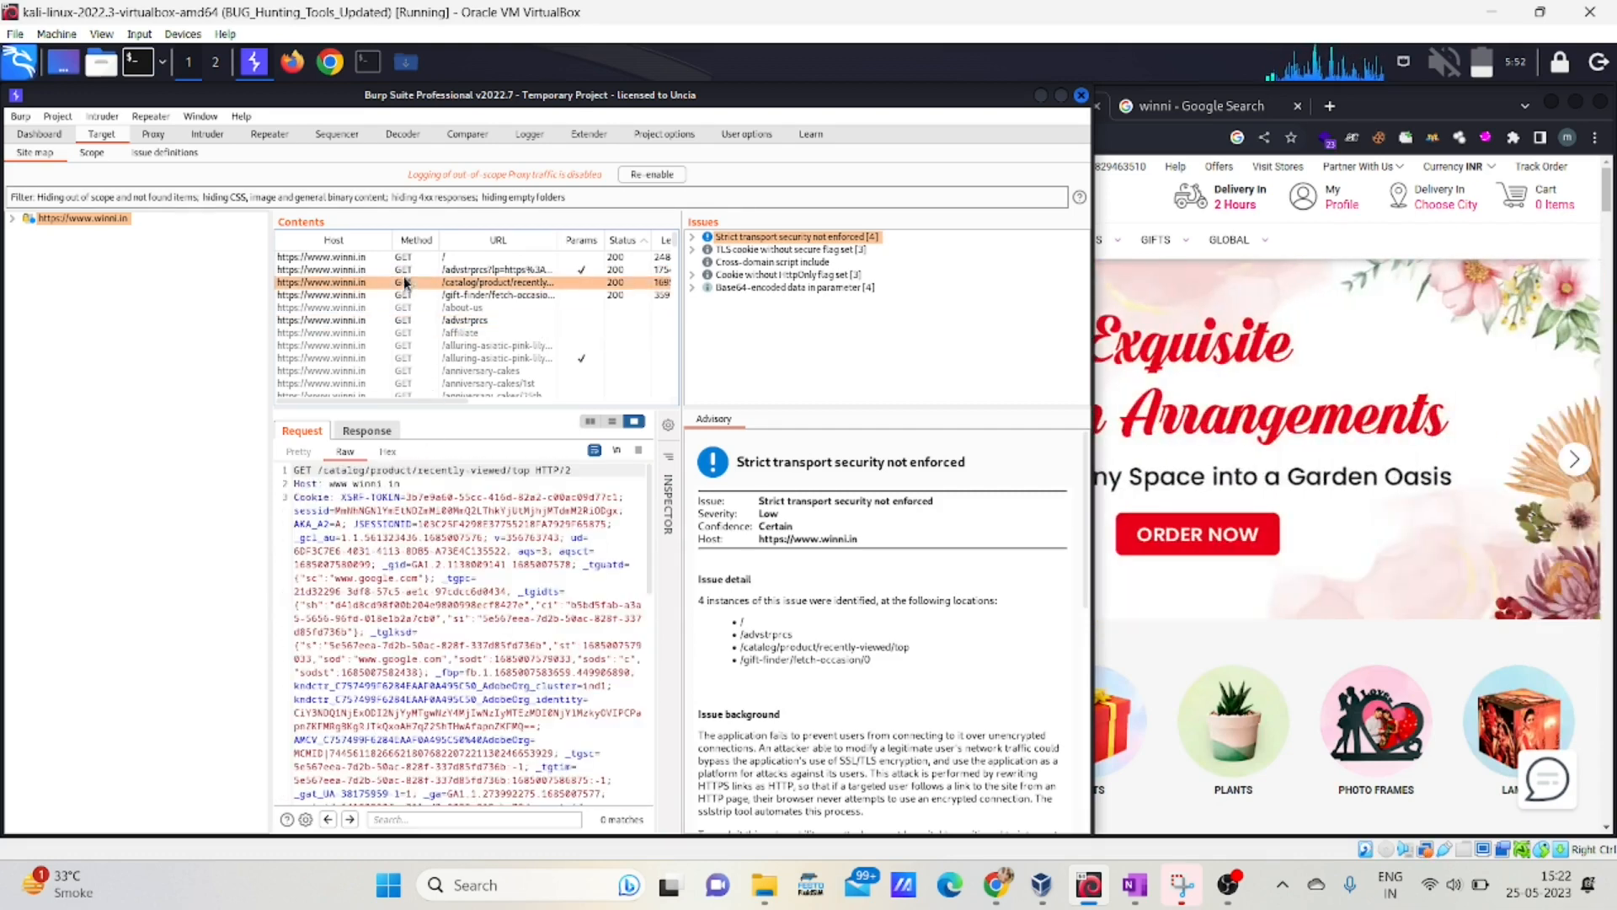
click(402, 295)
scroll(481, 590, down, 5)
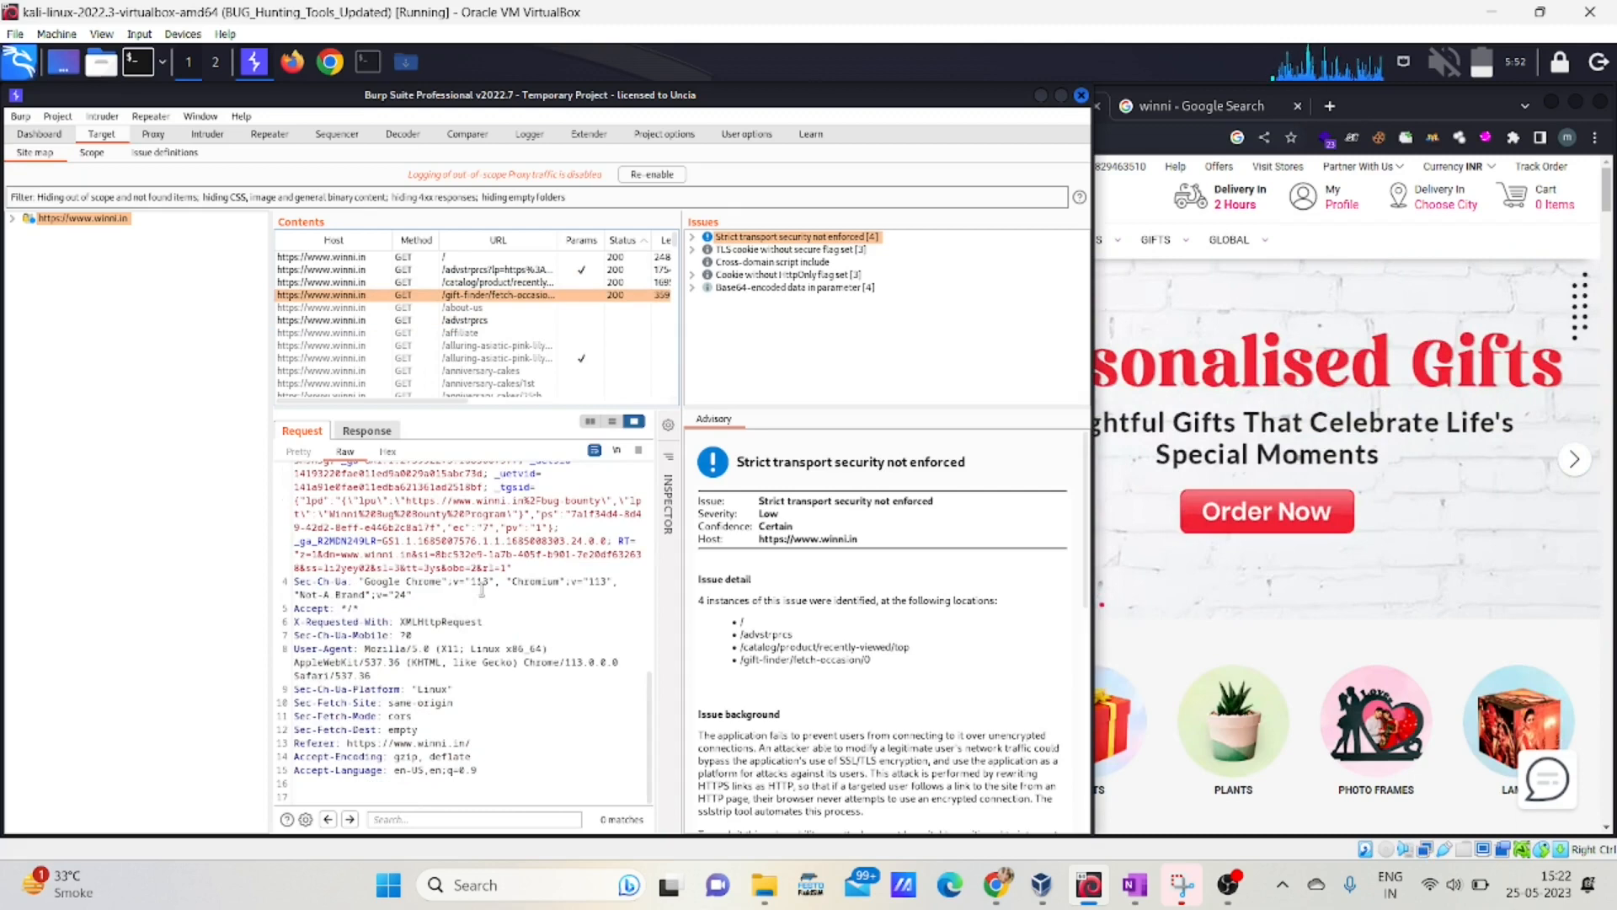
scroll(481, 591, up, 7)
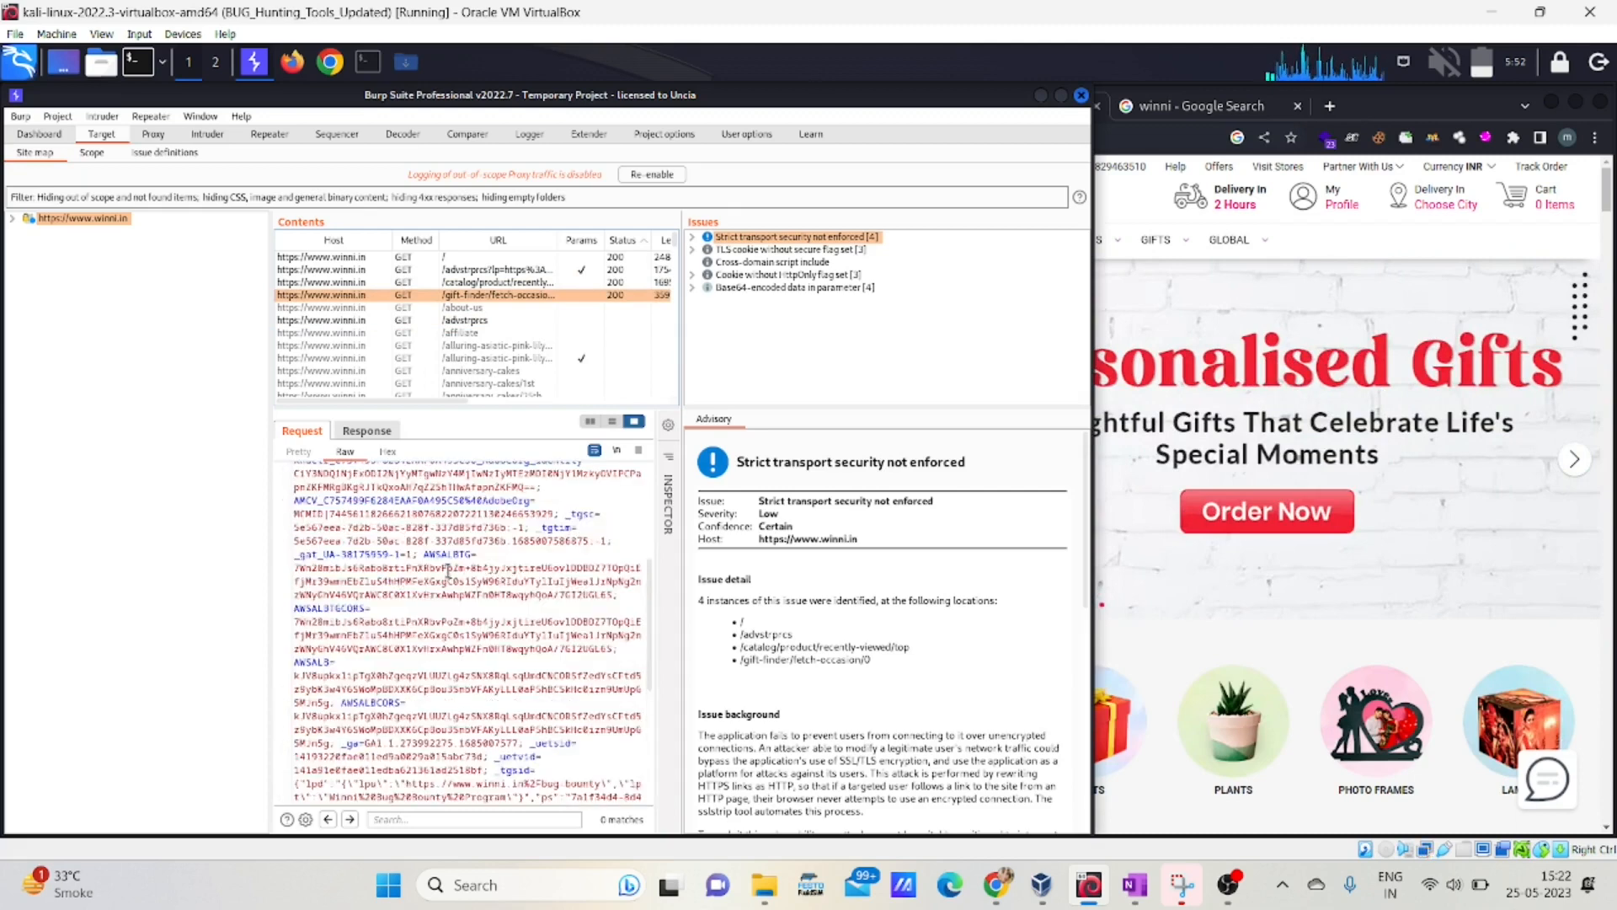
click(421, 271)
click(410, 259)
scroll(444, 674, down, 14)
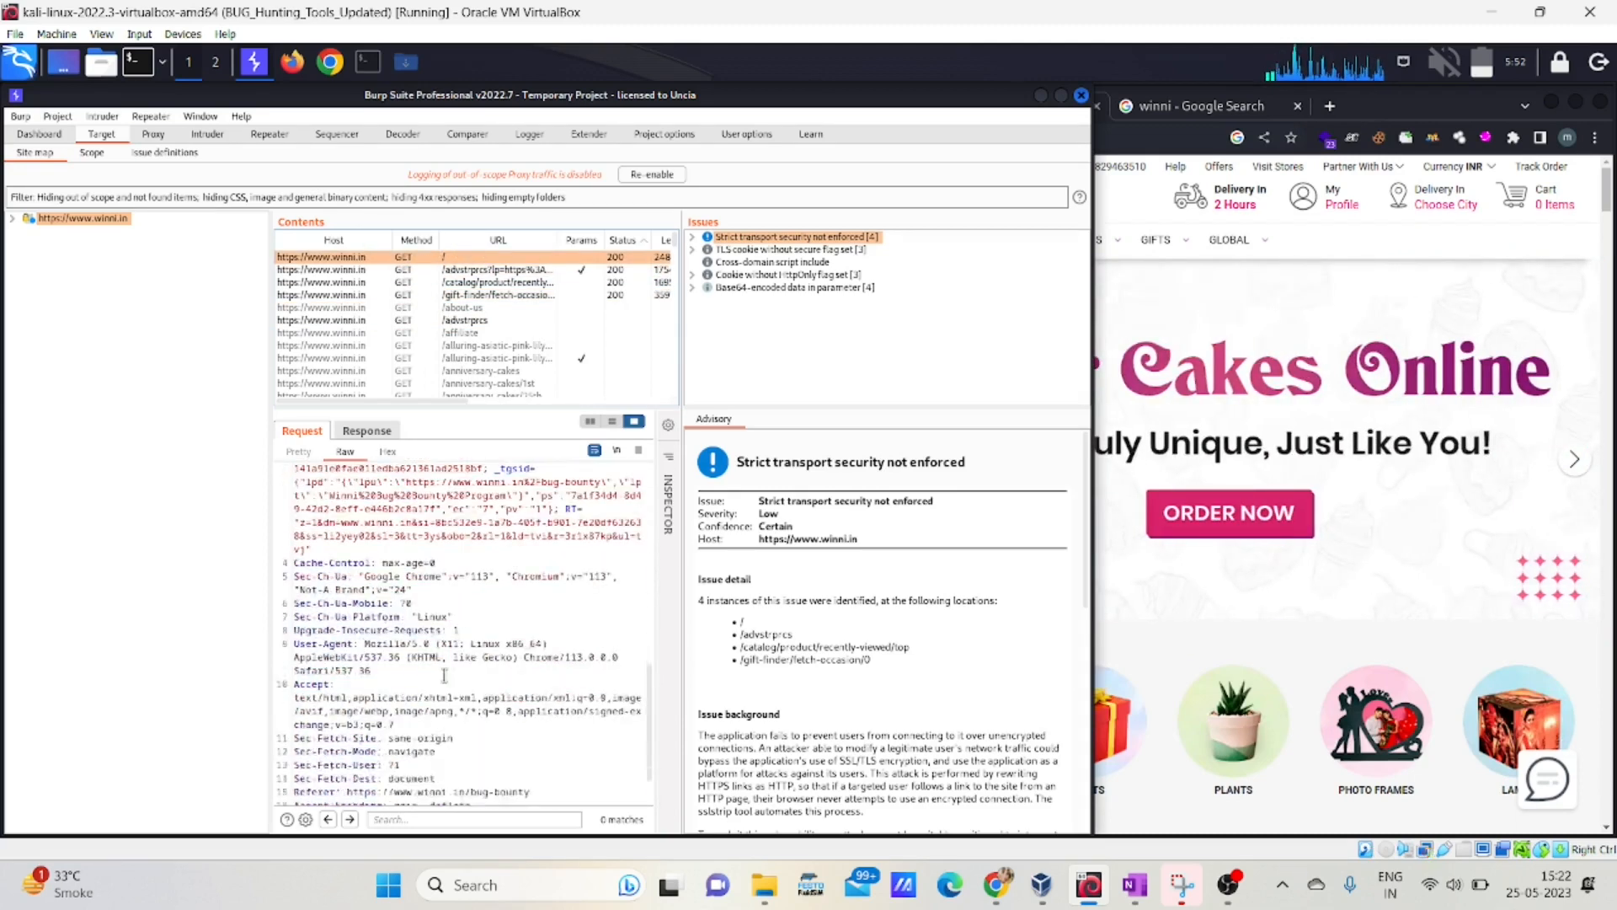
scroll(445, 665, up, 8)
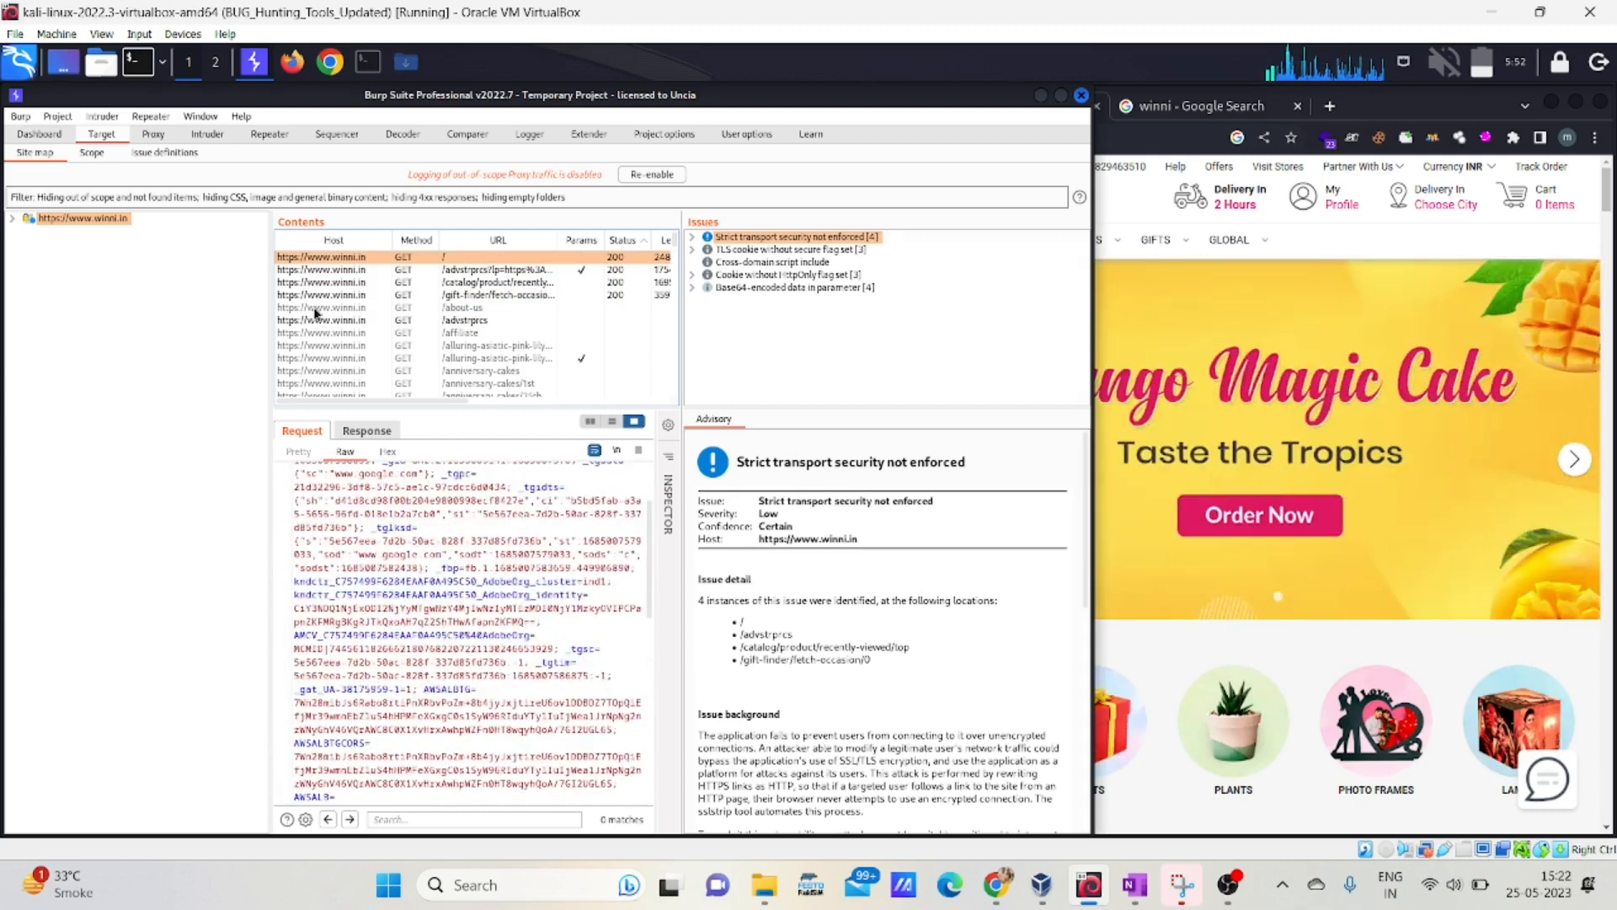
right_click(79, 223)
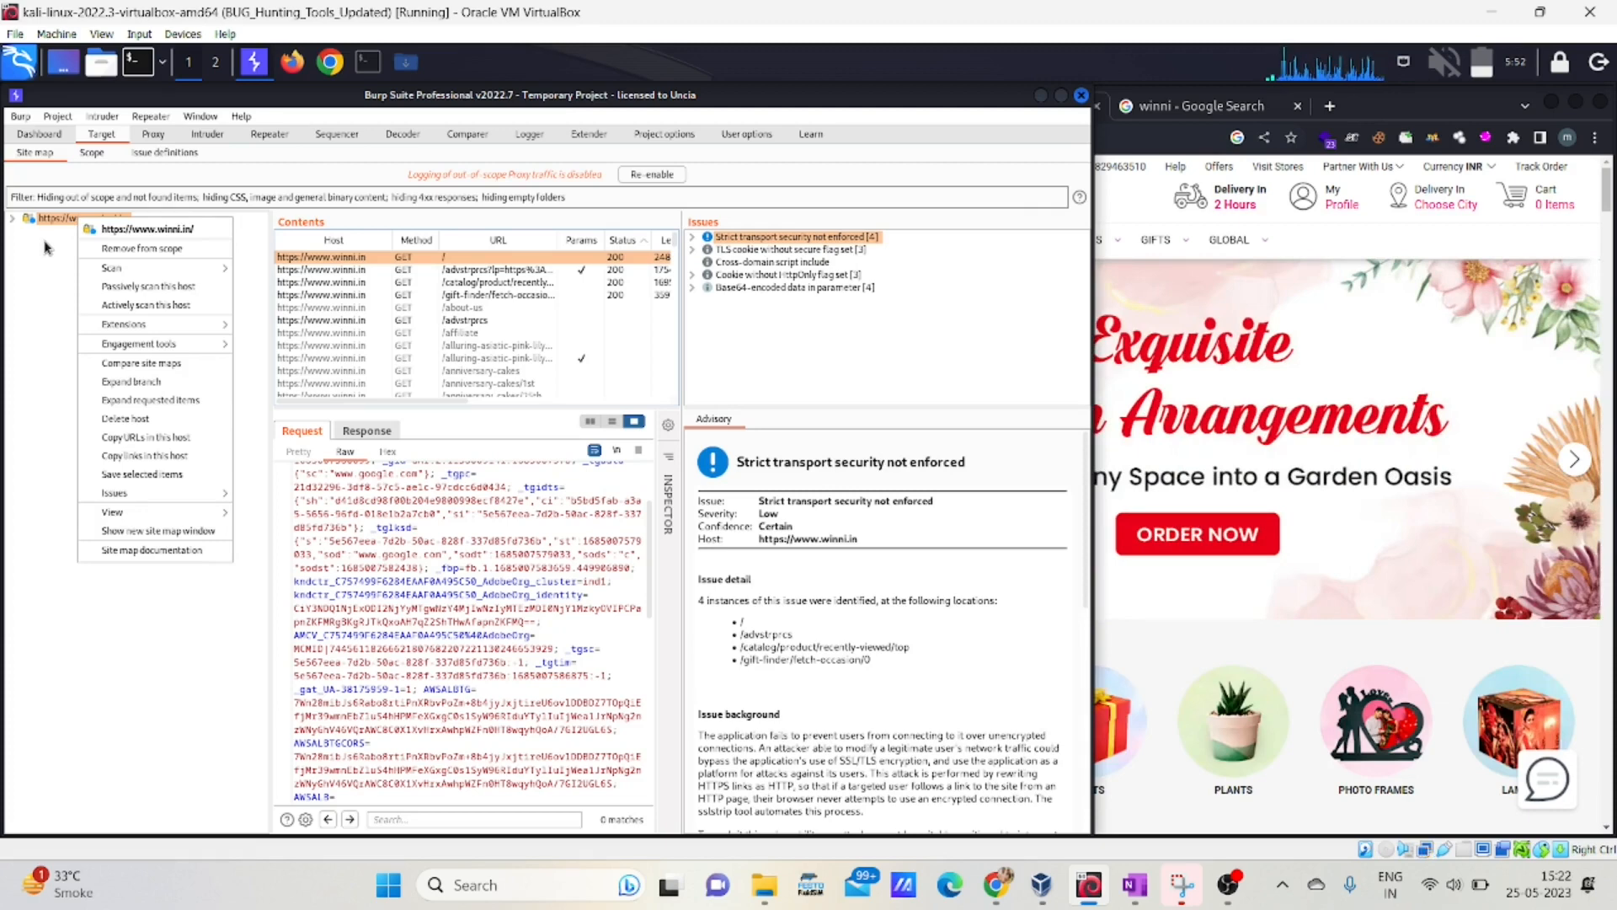
key(Escape)
Switch to the winni search results in Chrome and open winni.in's Help / Contact Us page in a new tab
click(1172, 99)
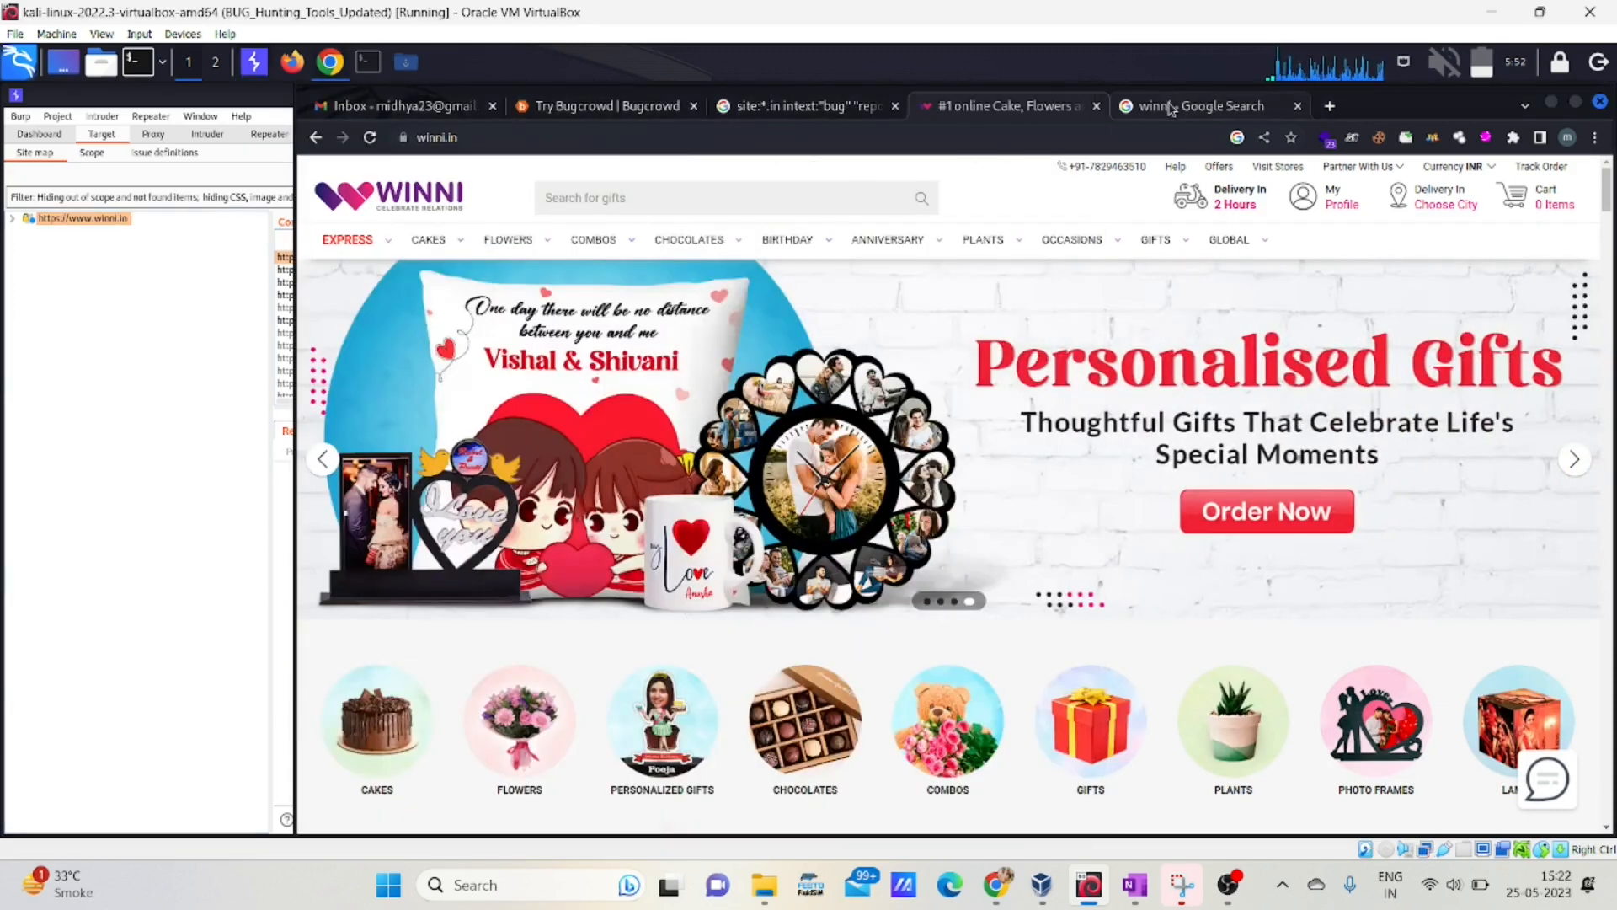
click(1171, 108)
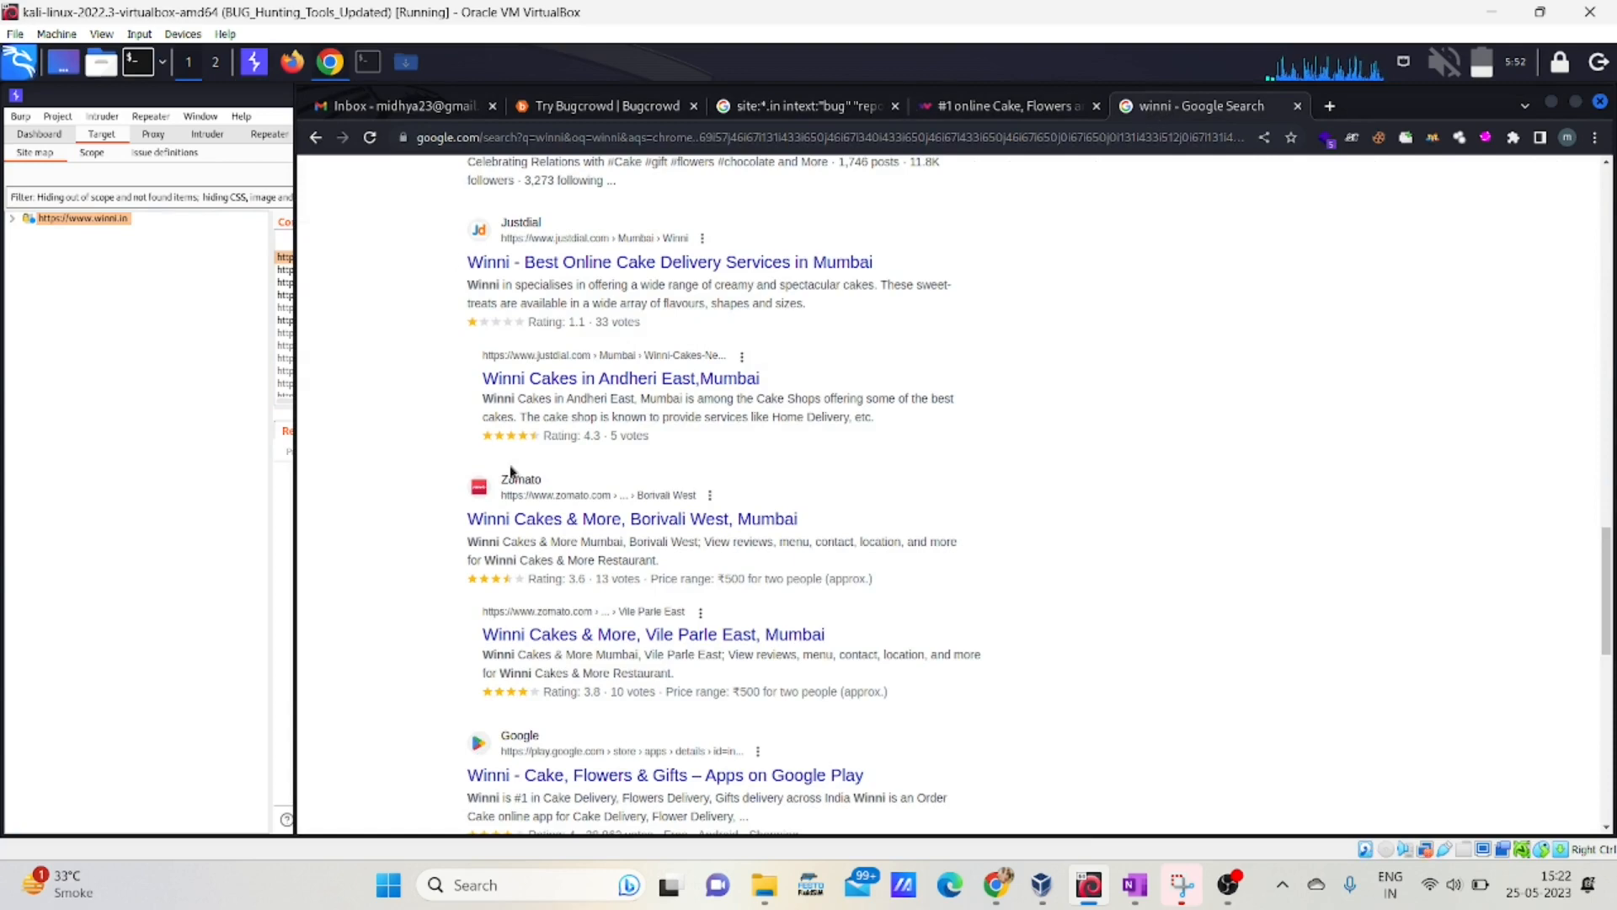
scroll(652, 631, down, 3)
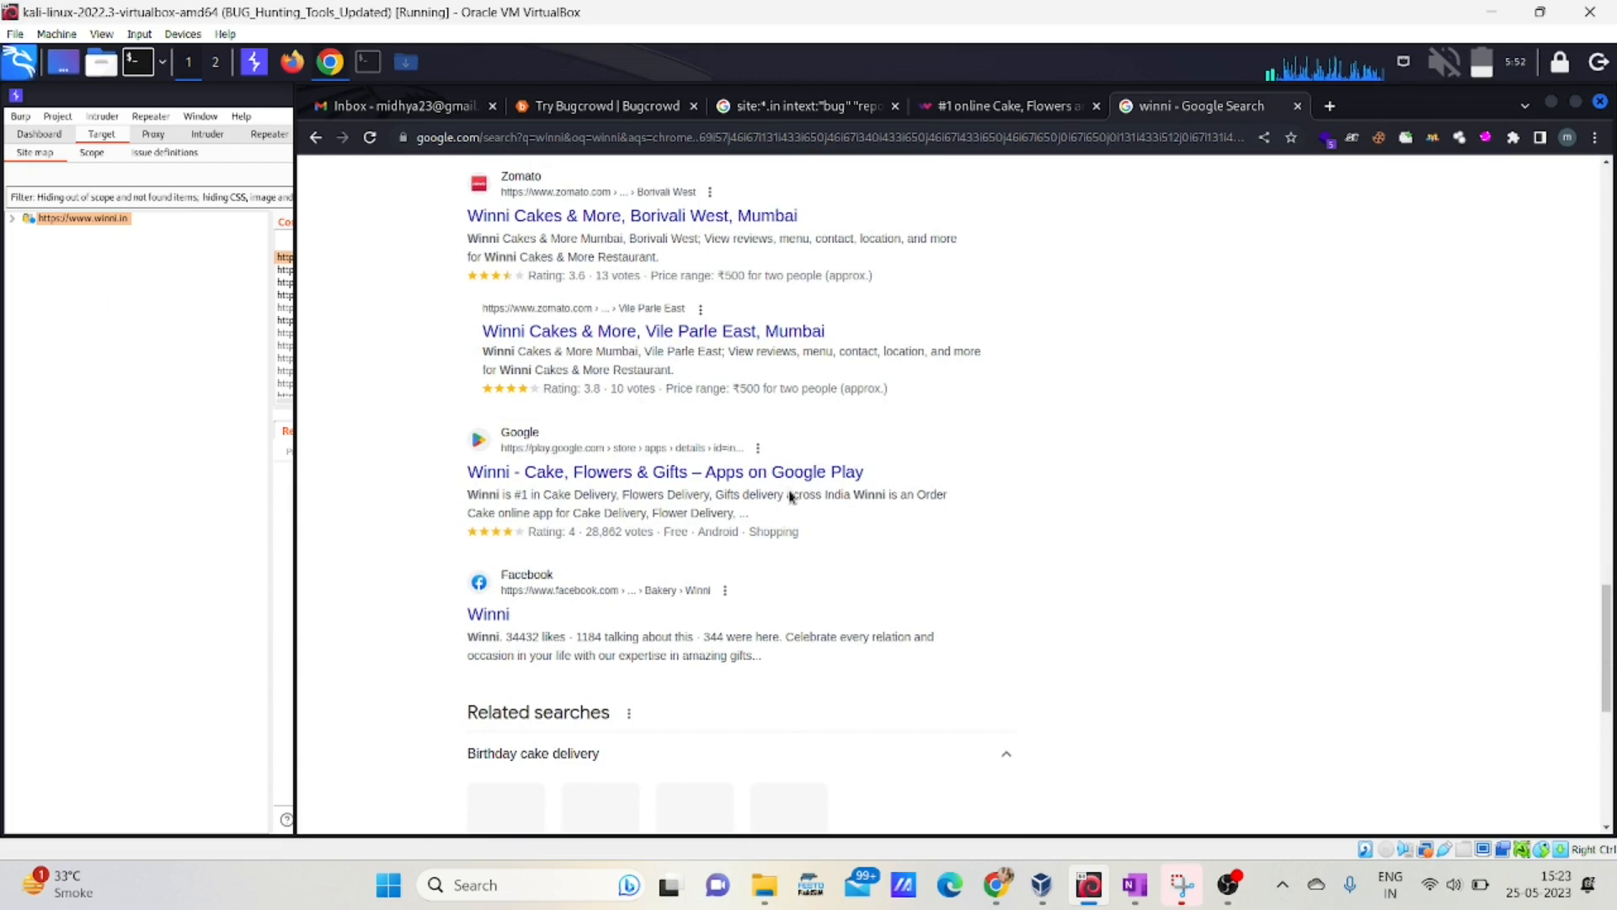
scroll(788, 496, up, 5)
scroll(788, 495, down, 7)
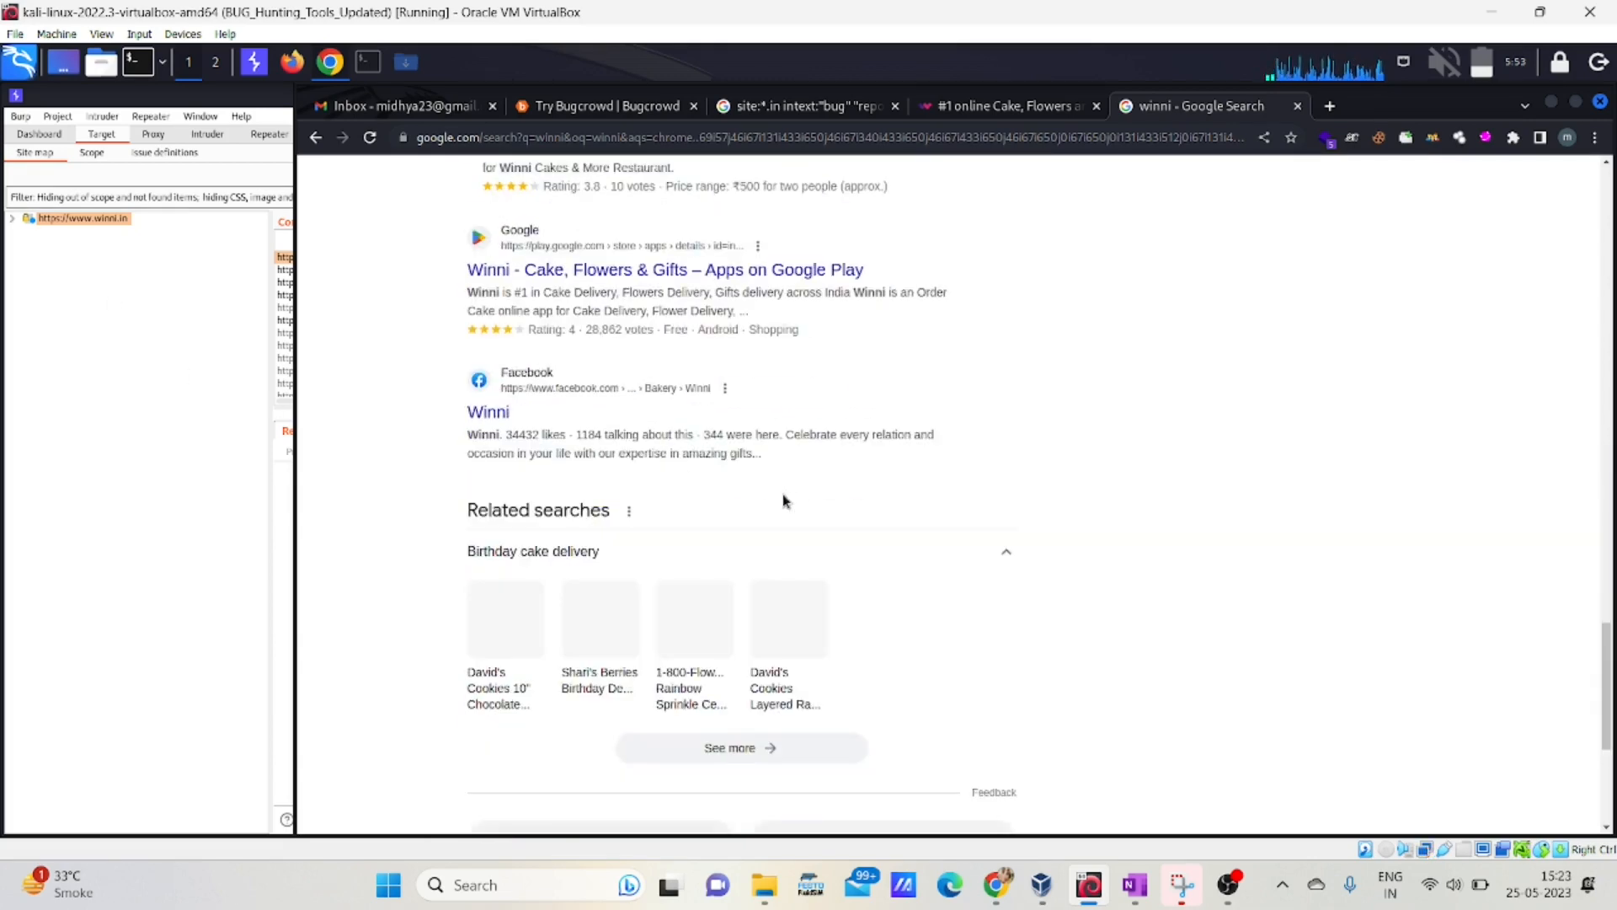
scroll(851, 389, up, 5)
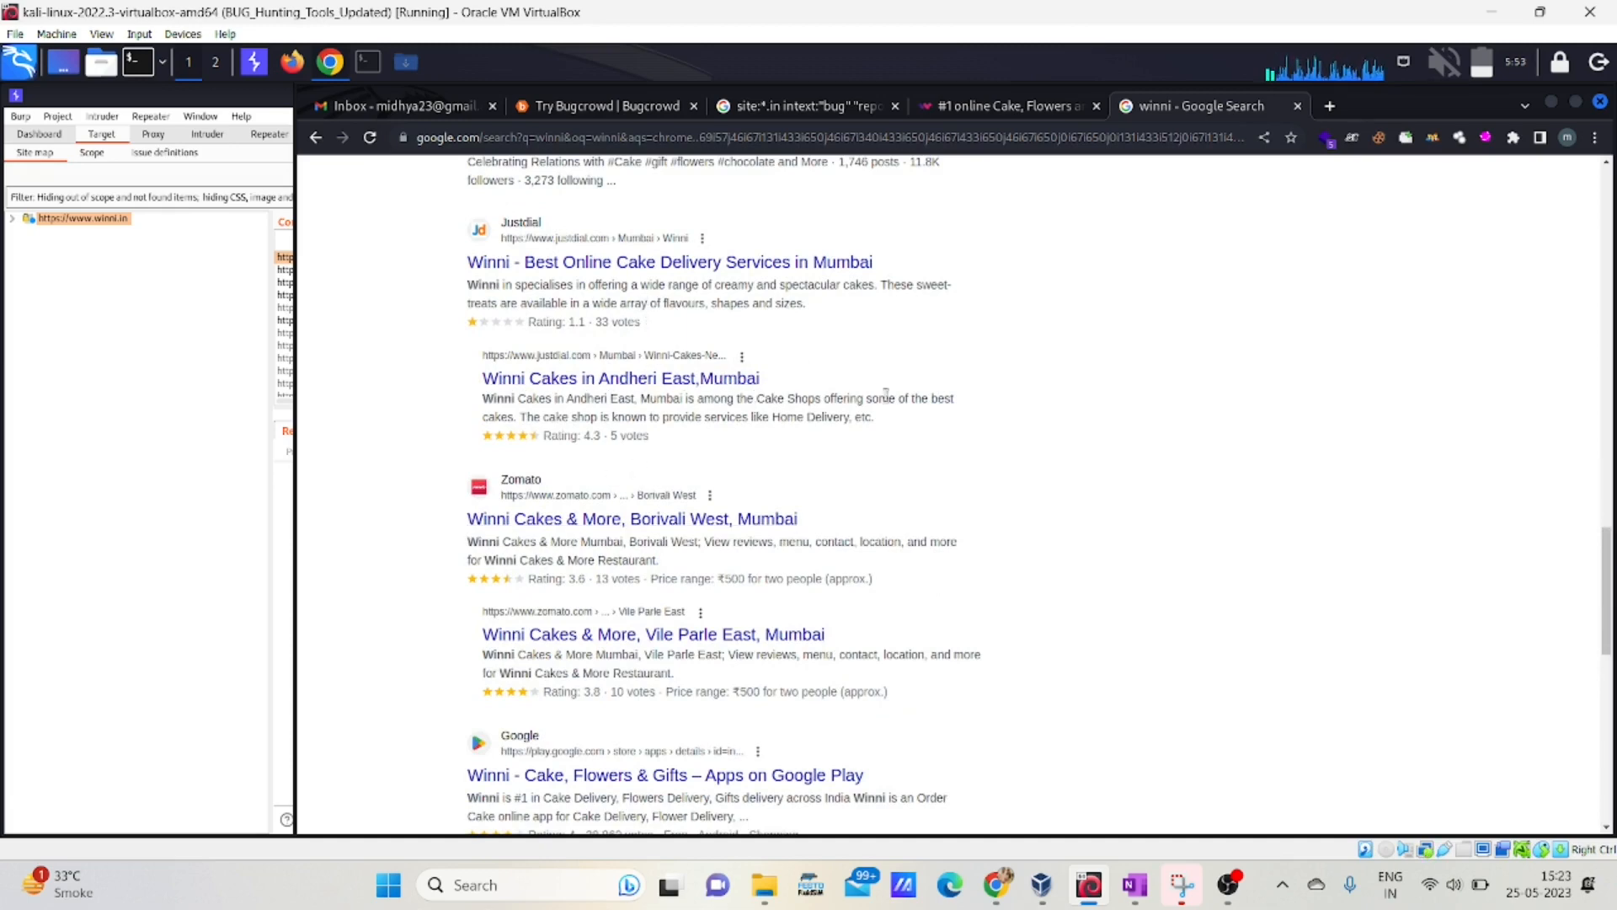
scroll(886, 394, up, 3)
scroll(758, 415, up, 2)
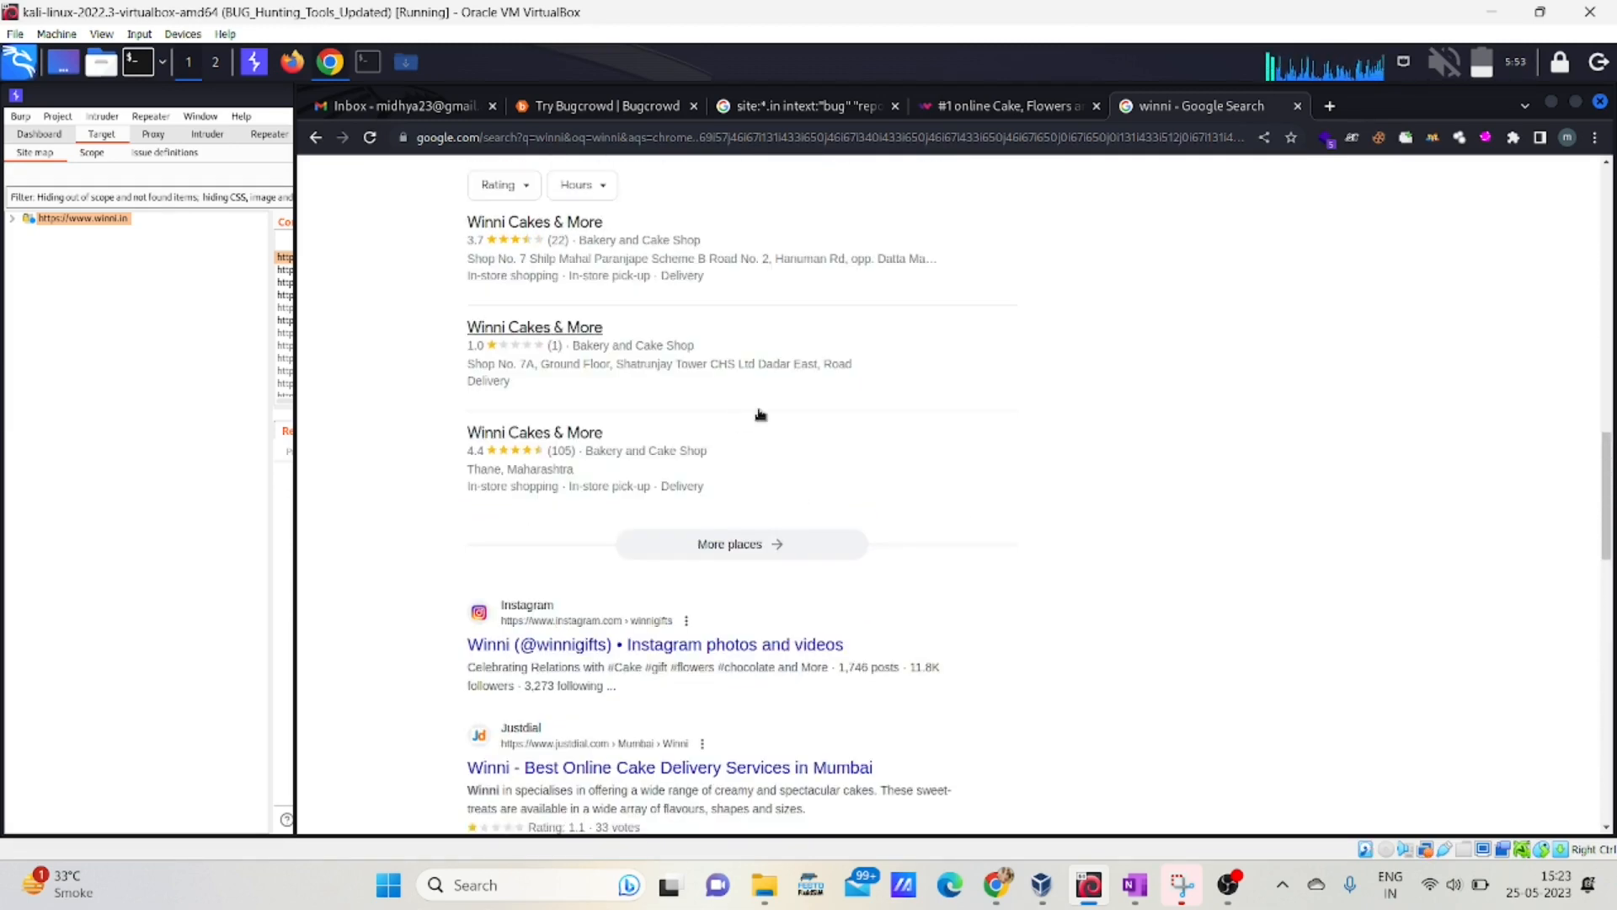
scroll(831, 422, up, 4)
scroll(830, 423, up, 4)
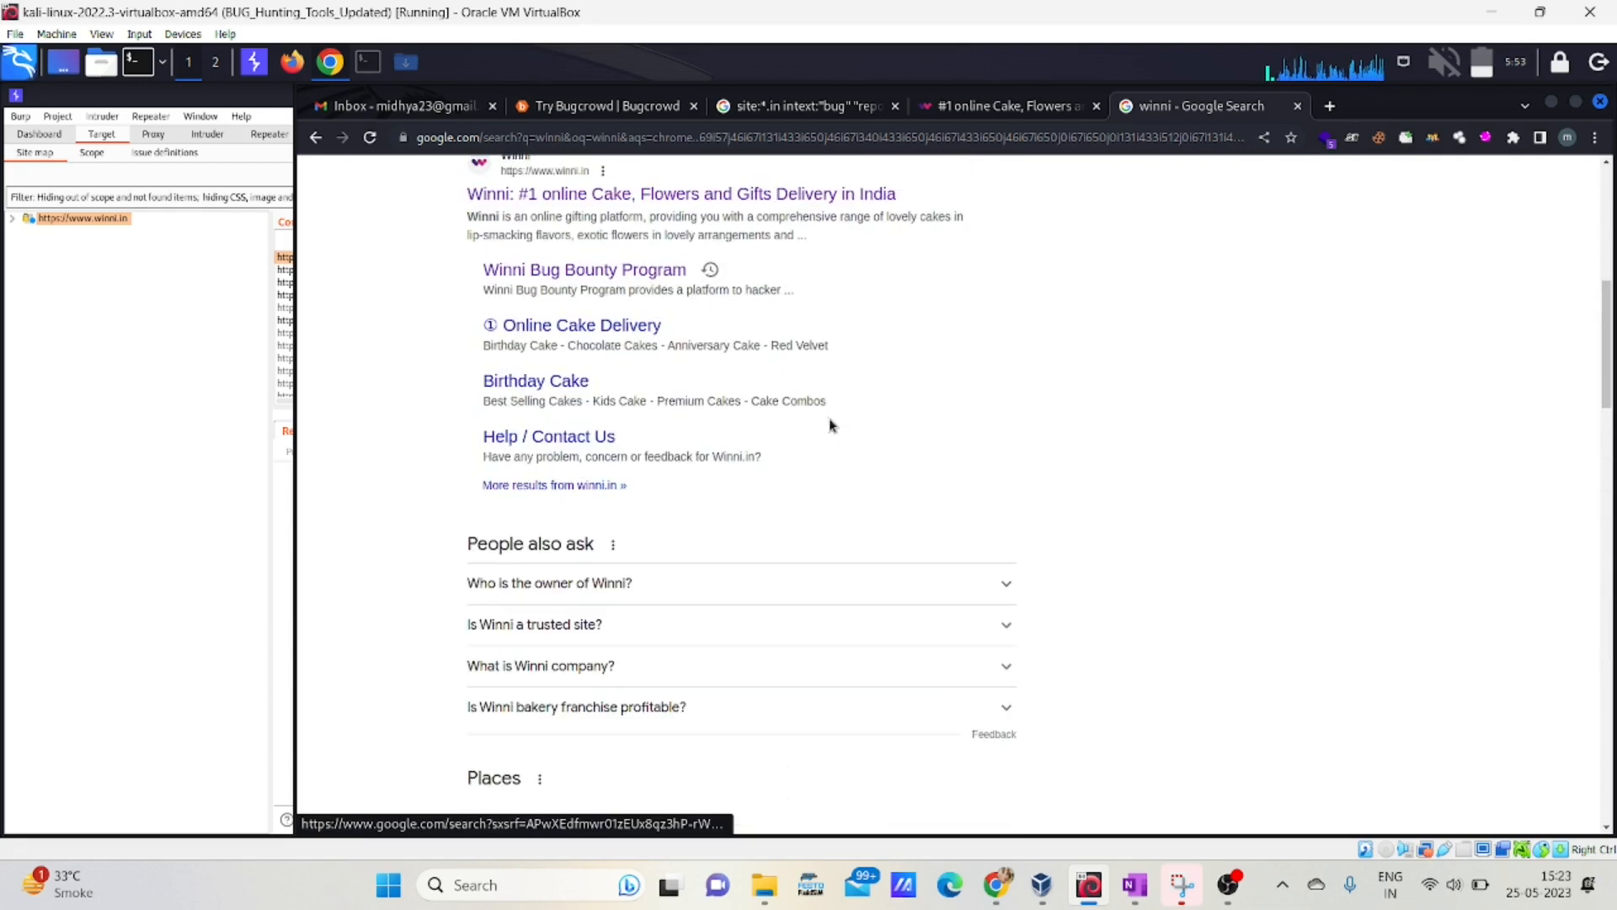
scroll(788, 418, down, 2)
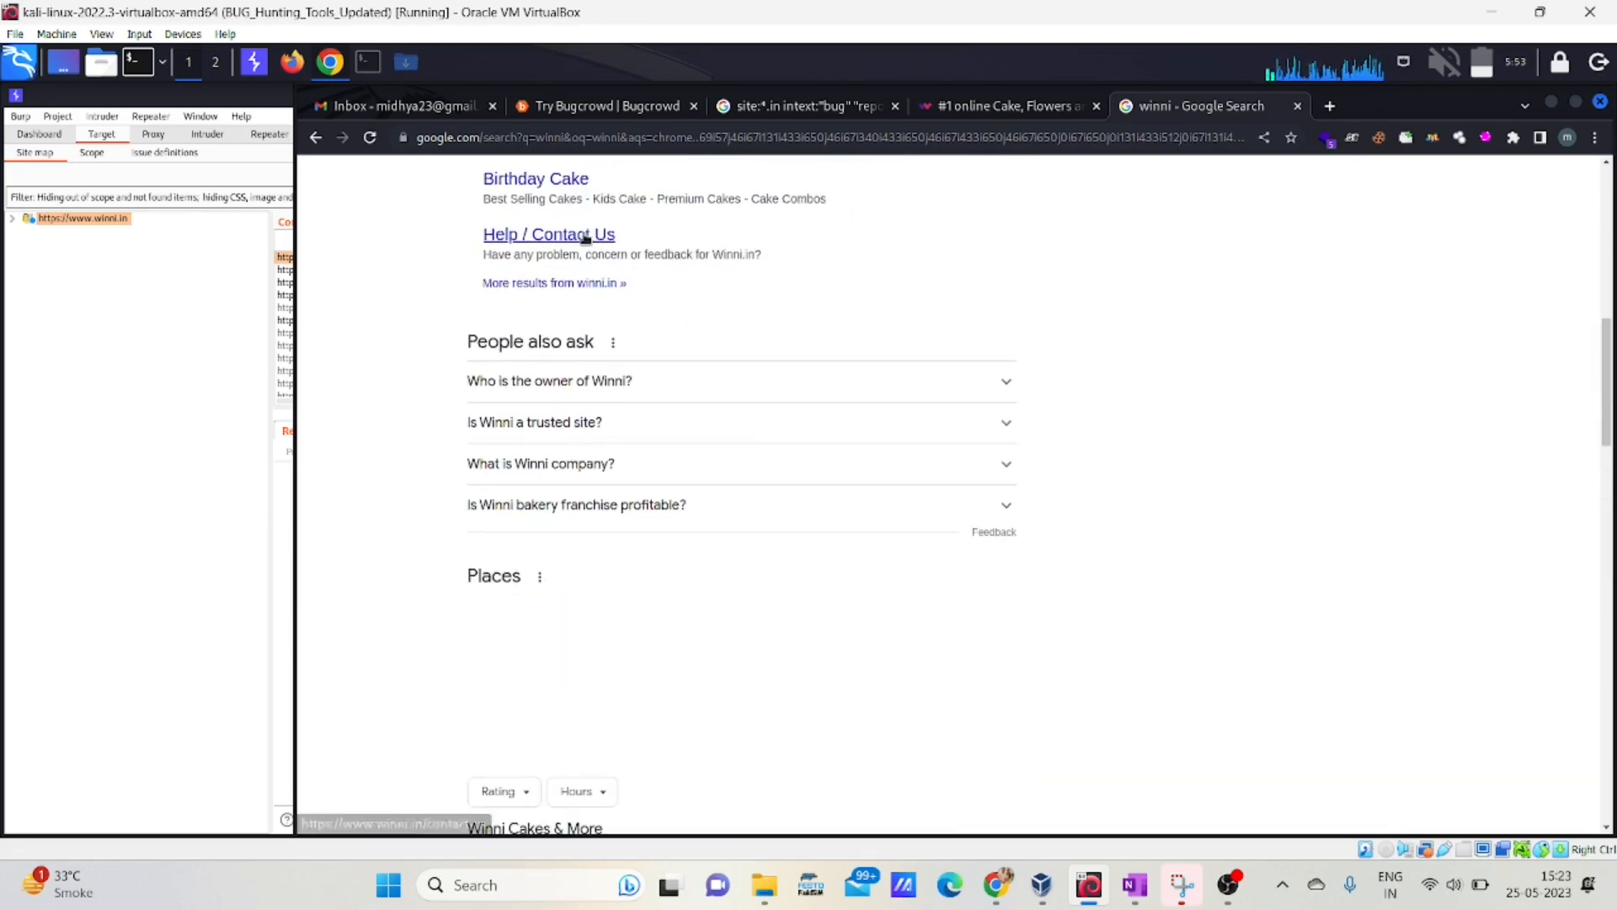
middle_click(549, 235)
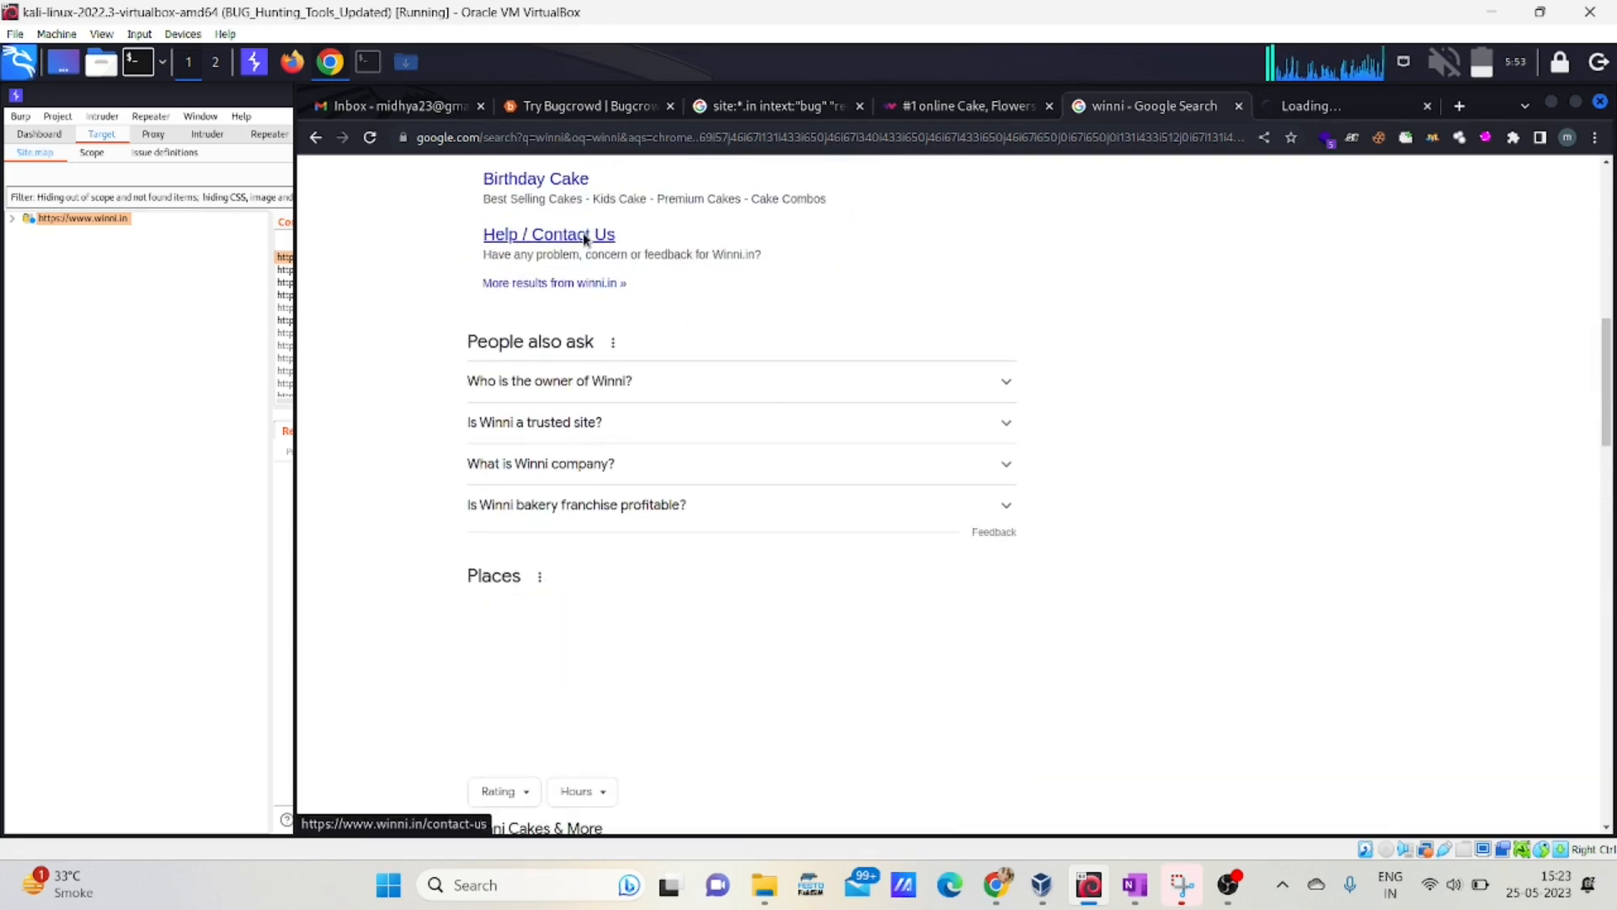
click(1323, 104)
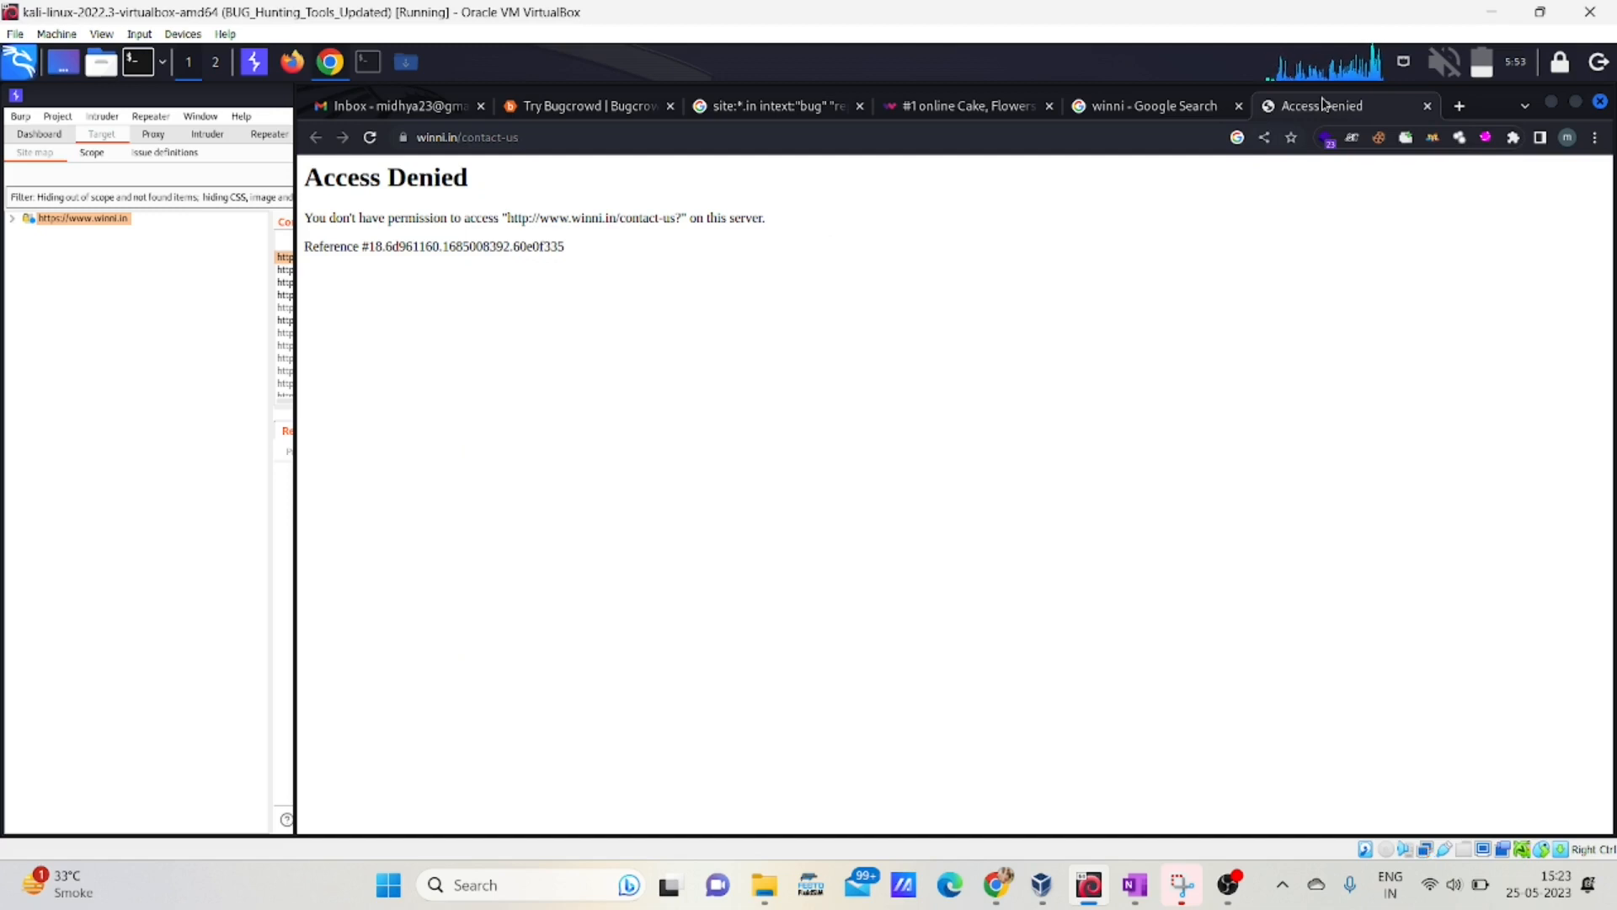
Close the winni.in contact-us tab and open the Winni Instagram search result in a new tab
click(1427, 106)
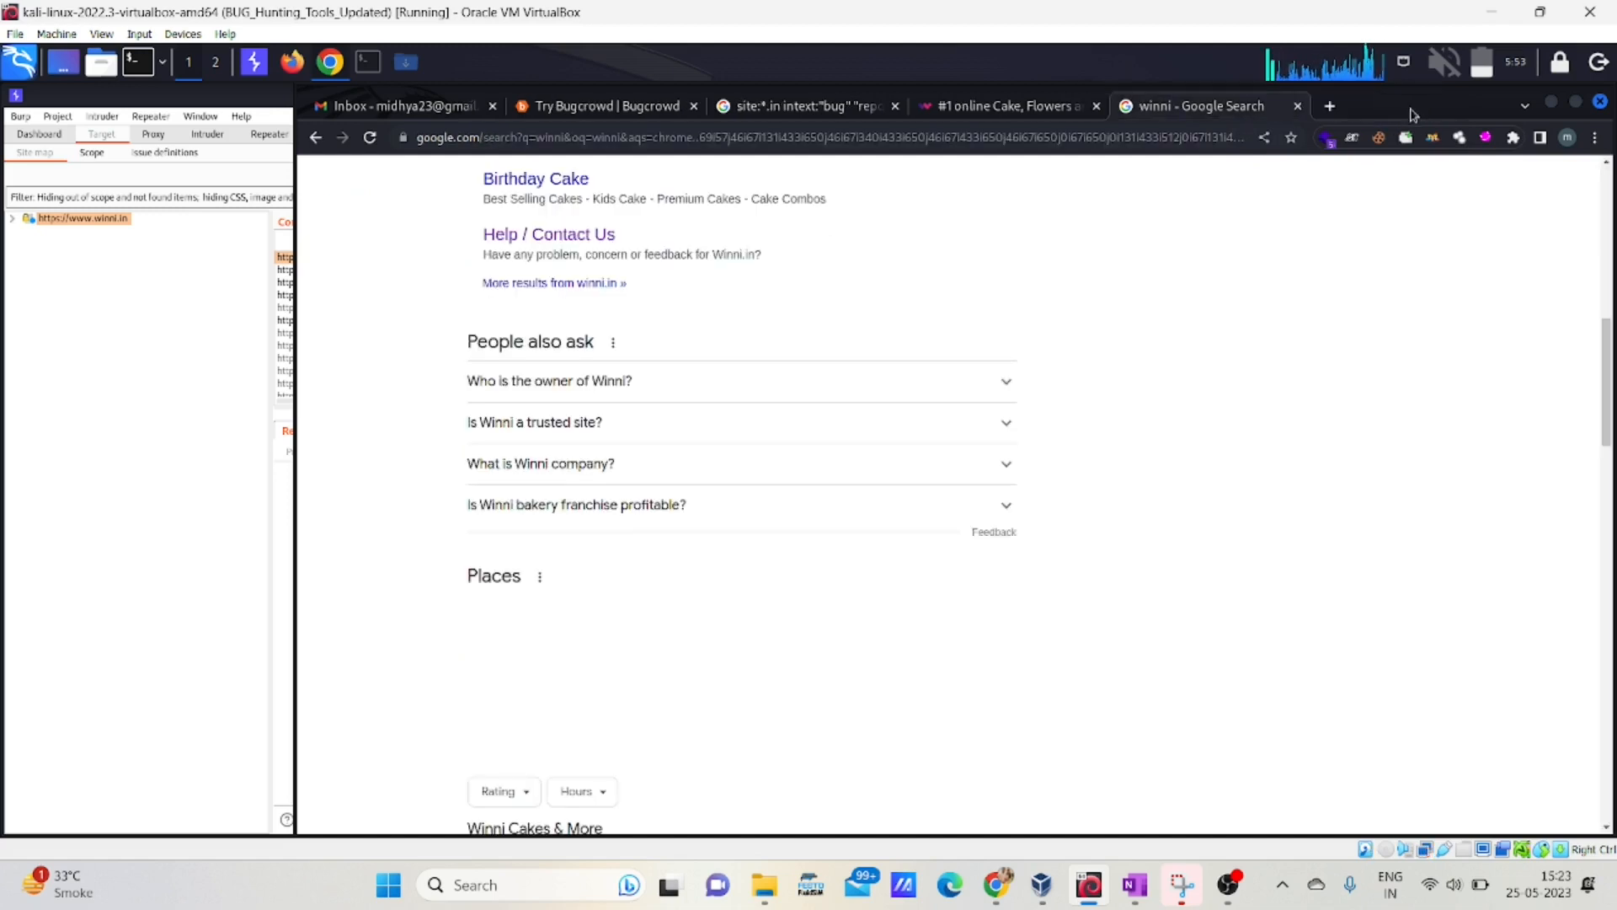
scroll(879, 454, down, 2)
scroll(758, 578, down, 5)
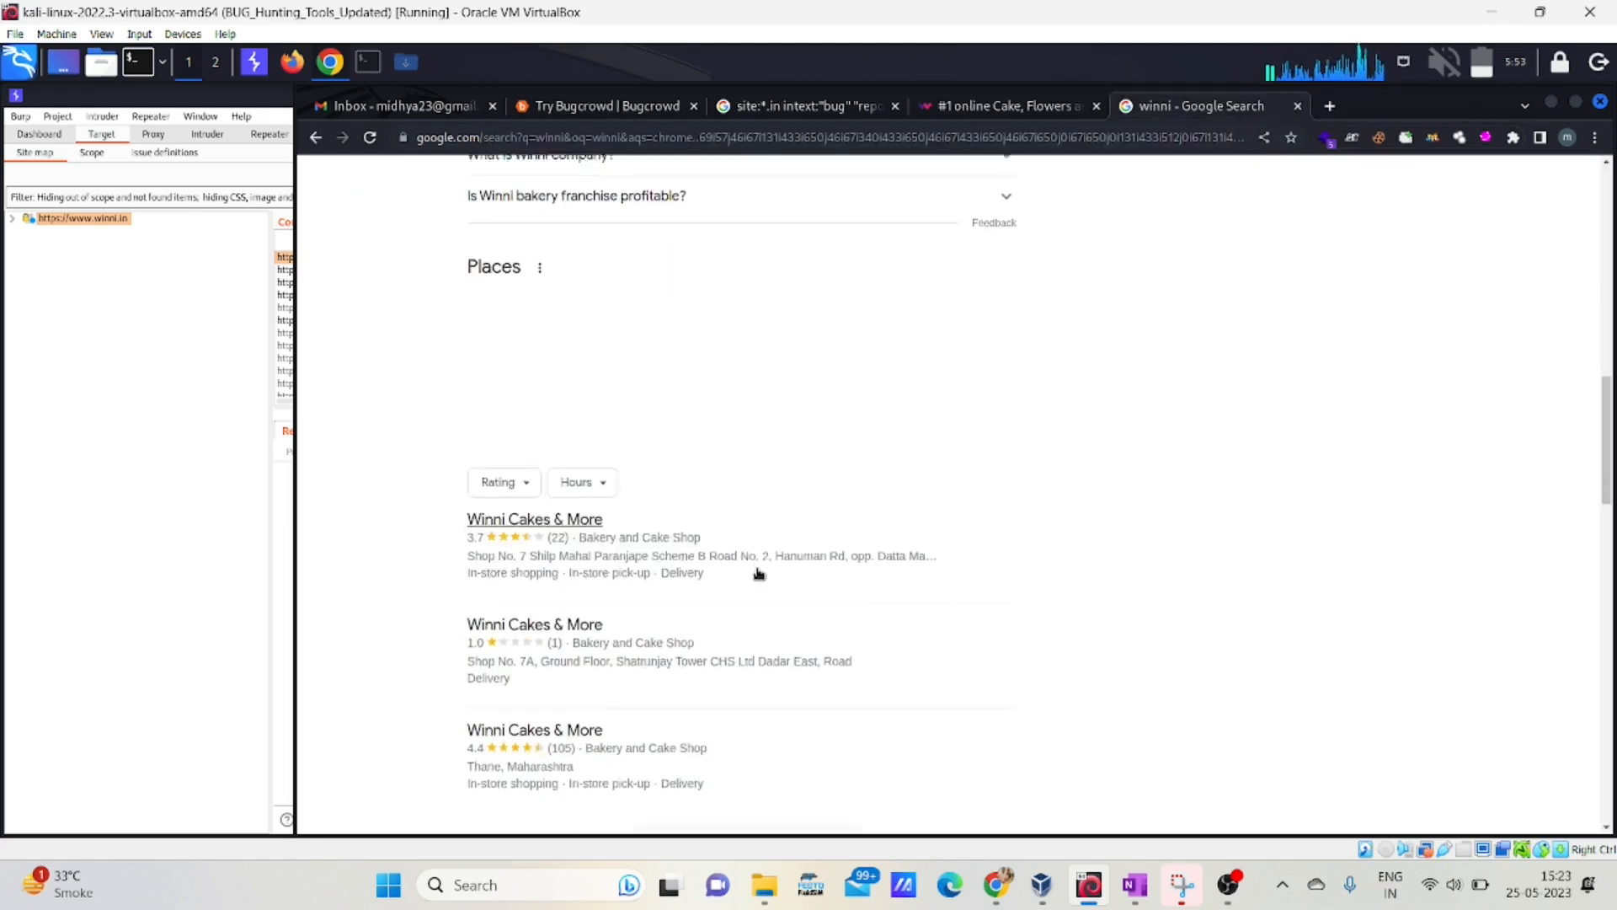
middle_click(747, 551)
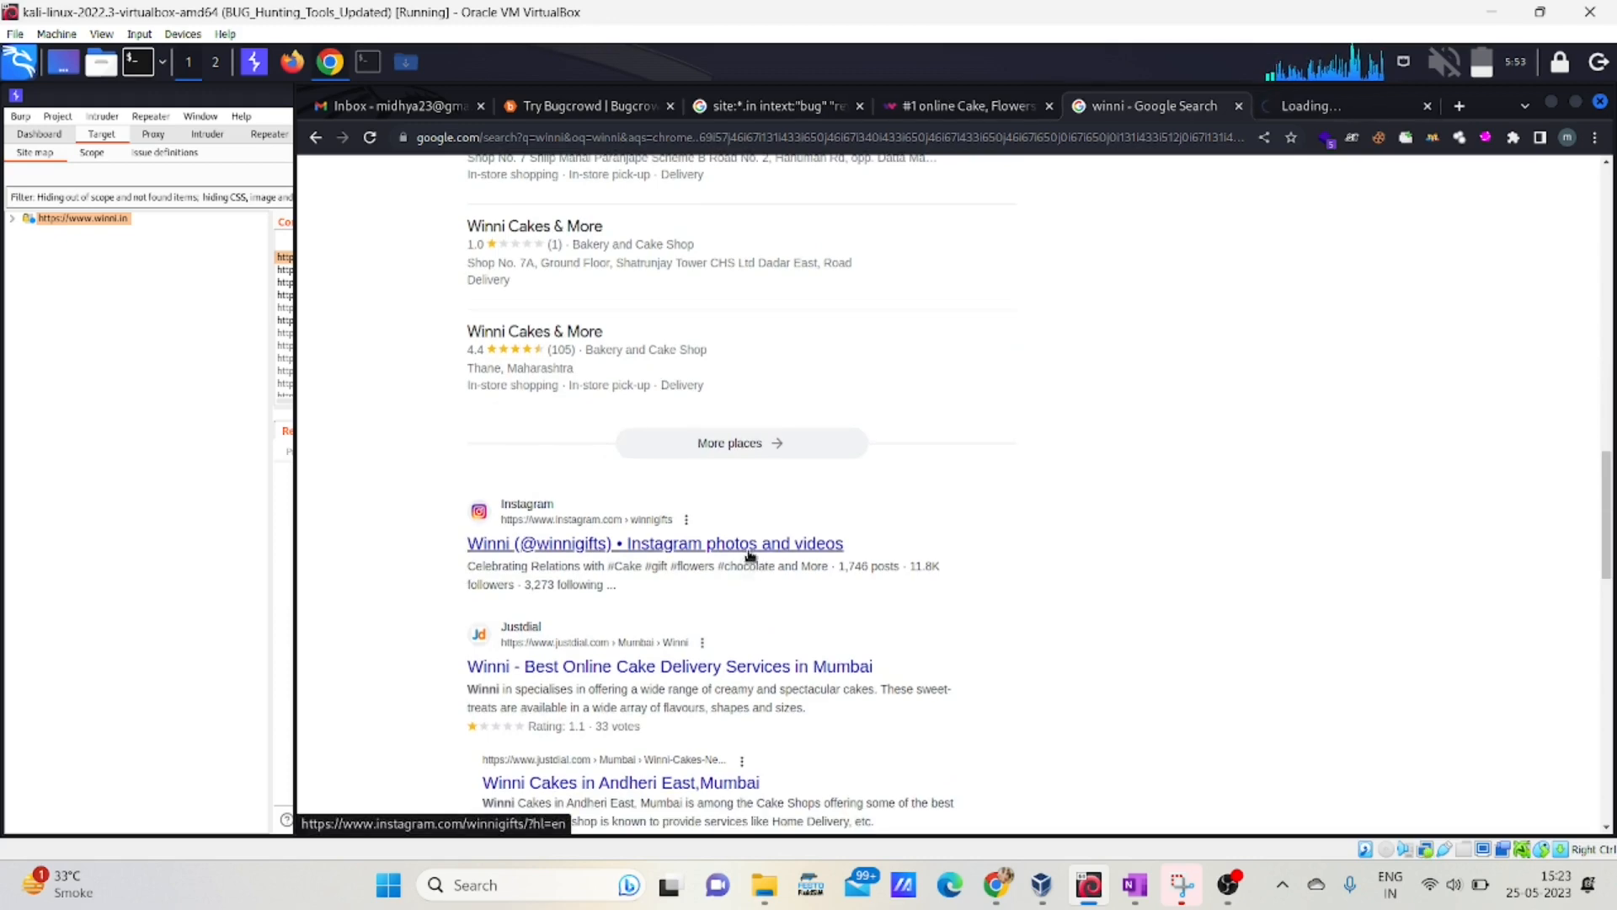
Switch to Burp Suite, enable advanced scope control, include the host winni.in for any protocol, and view the site map
click(102, 272)
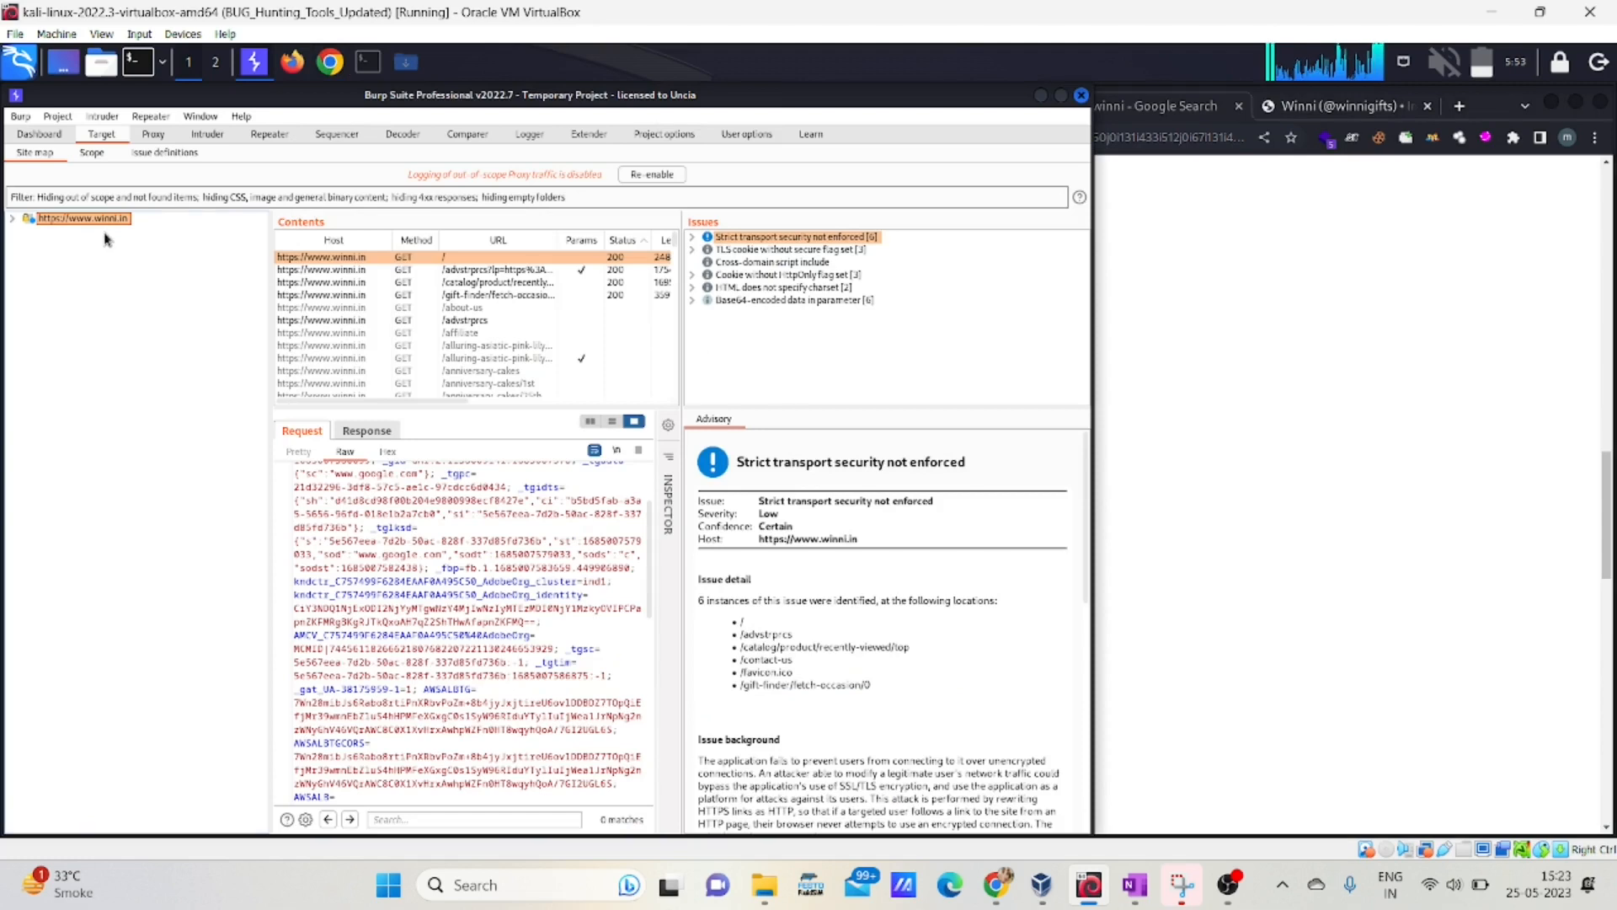
click(101, 156)
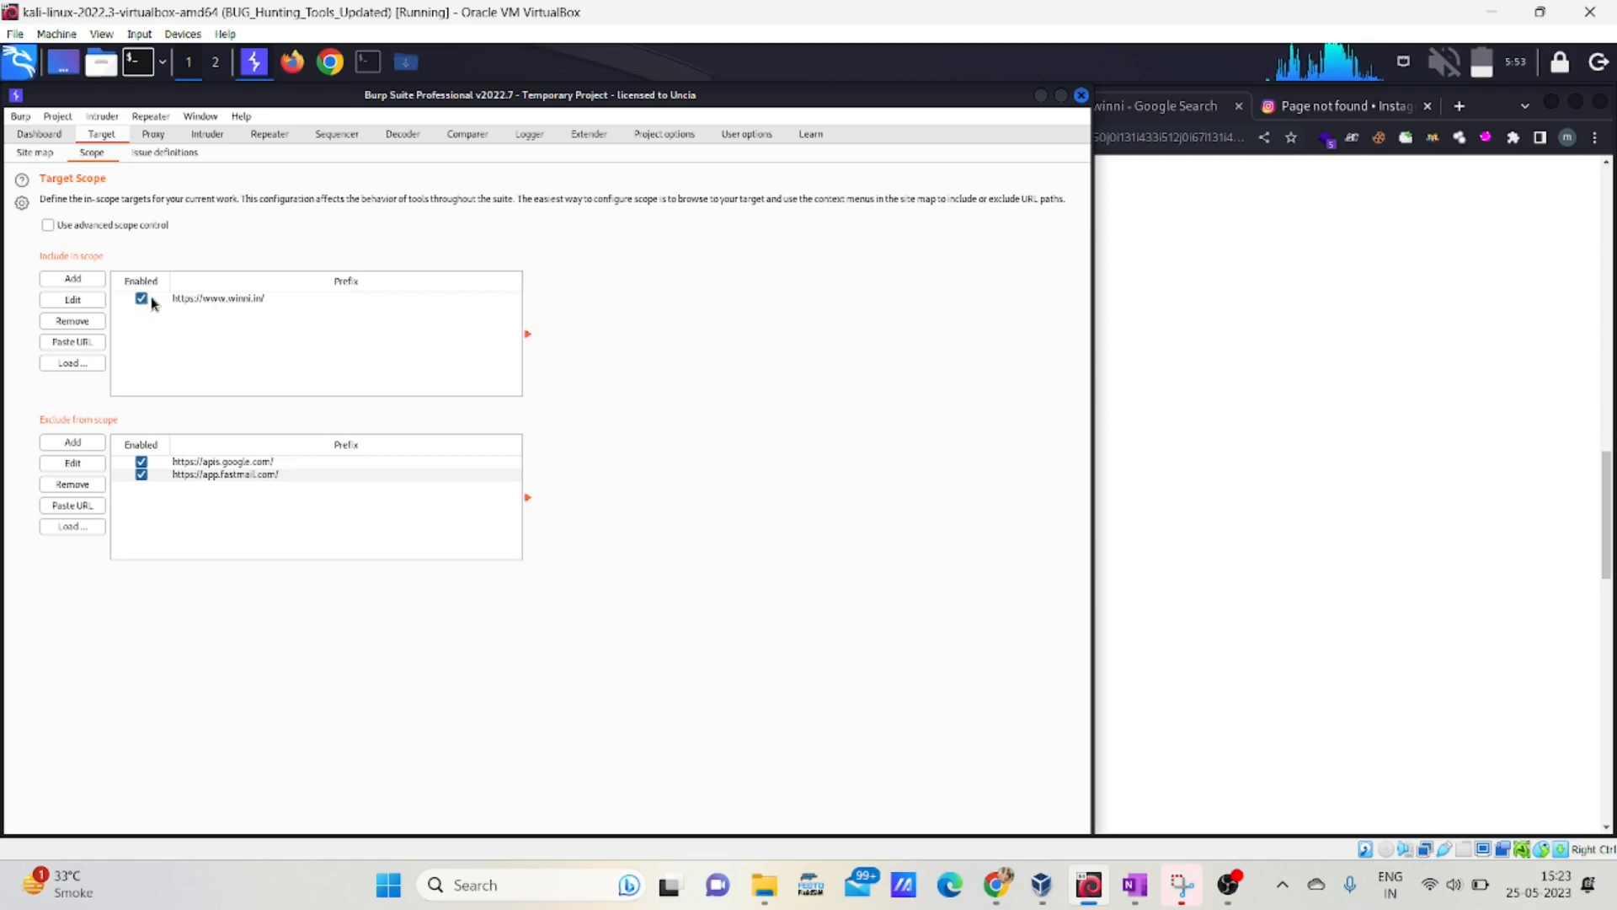
click(69, 228)
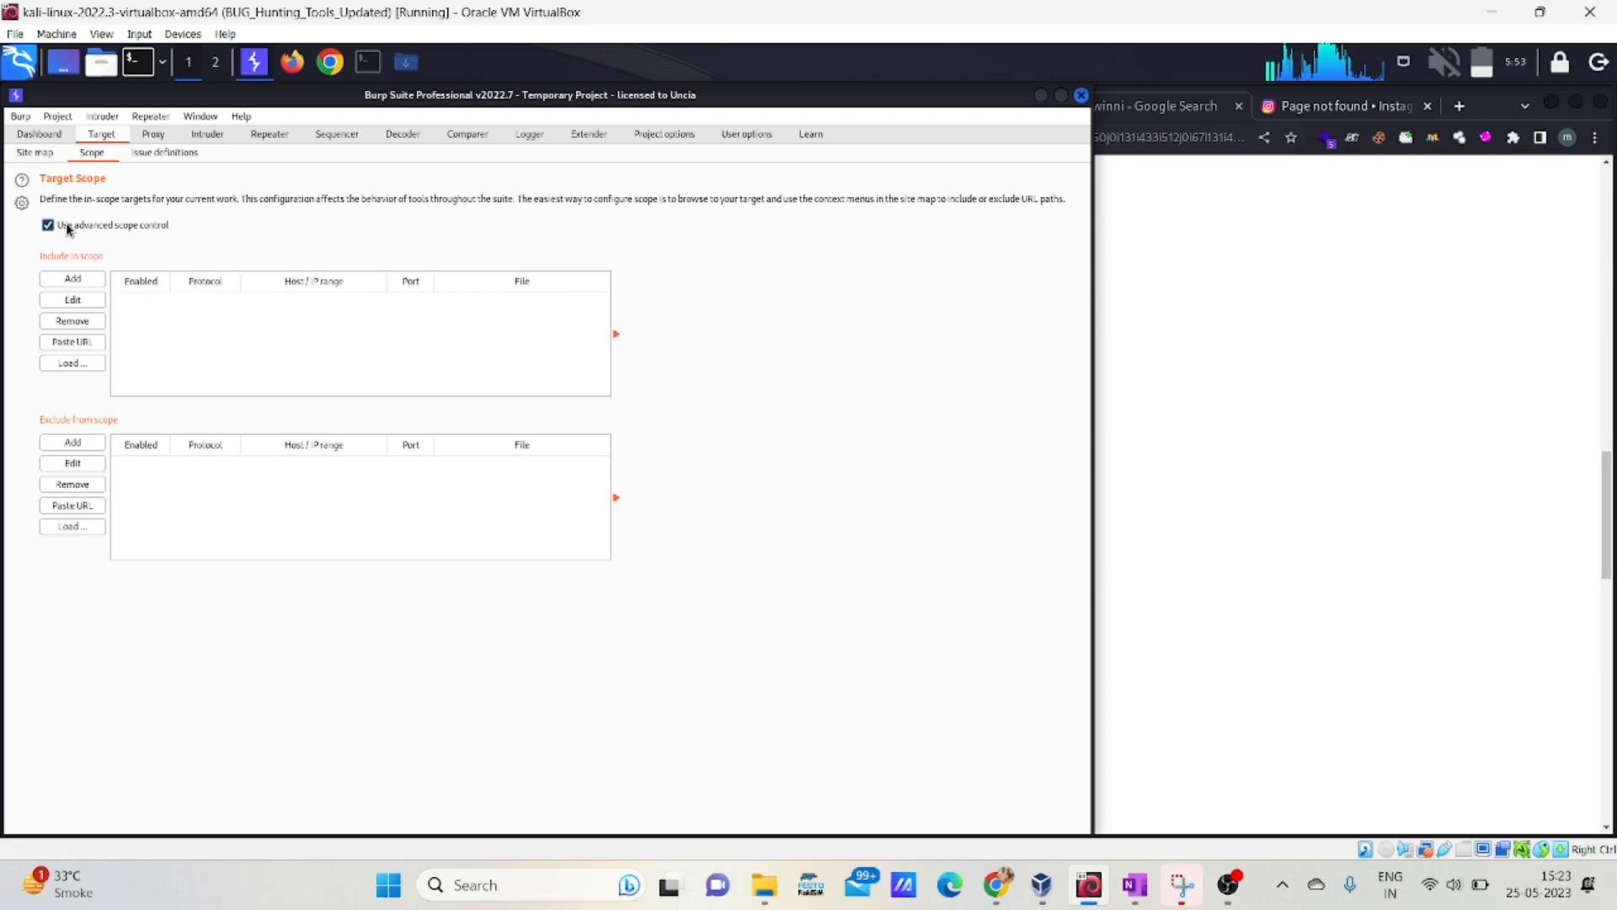
click(84, 281)
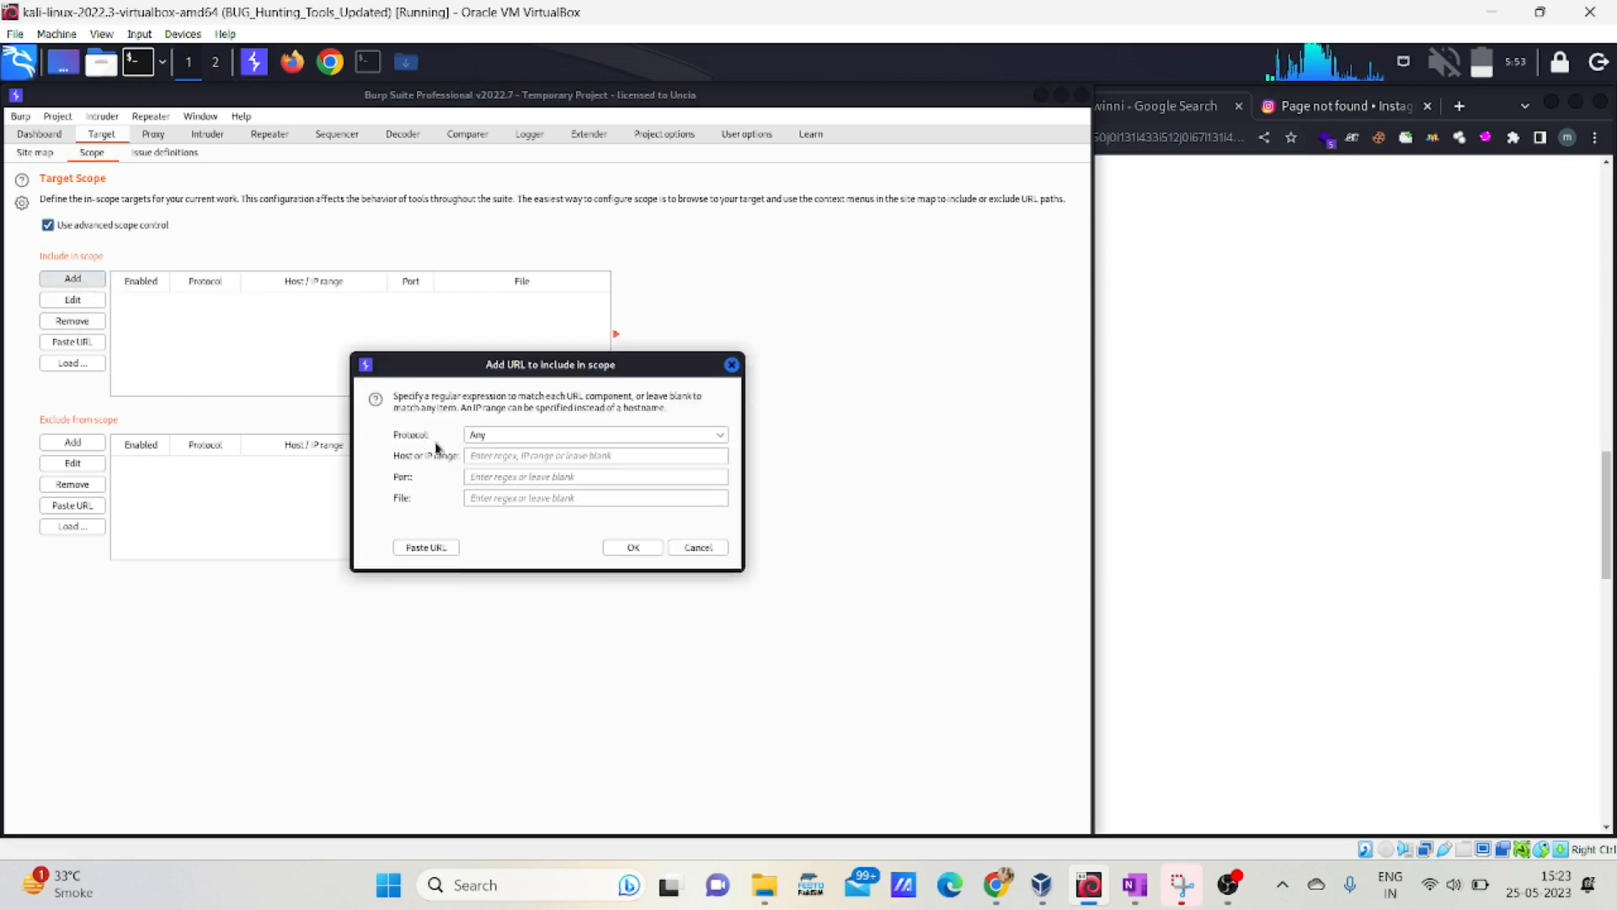
click(491, 457)
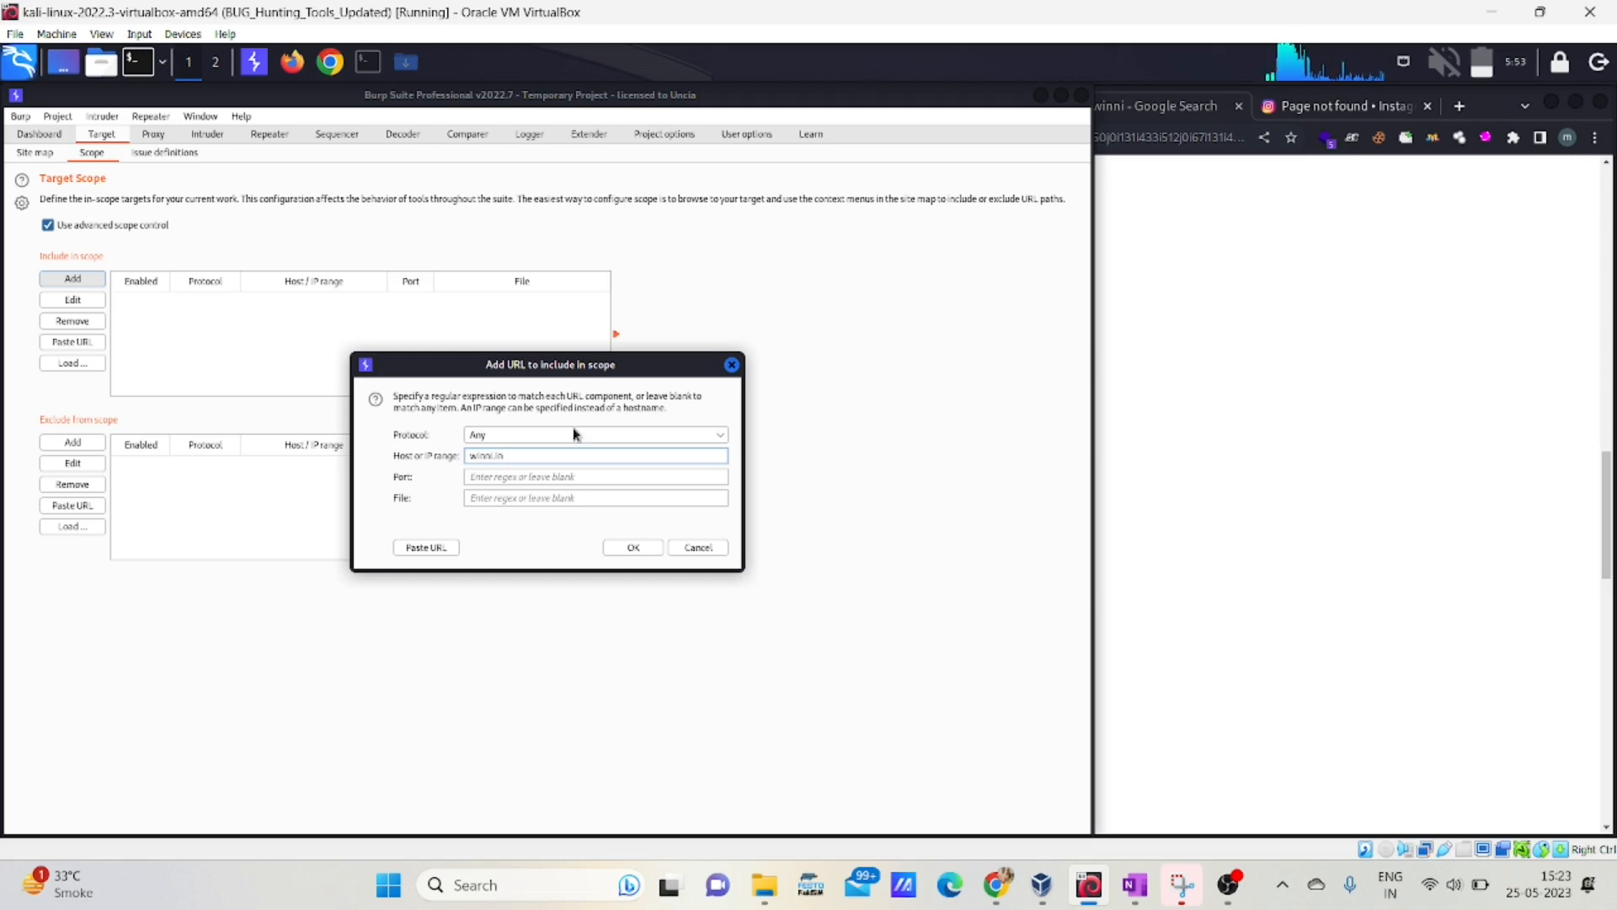
click(633, 547)
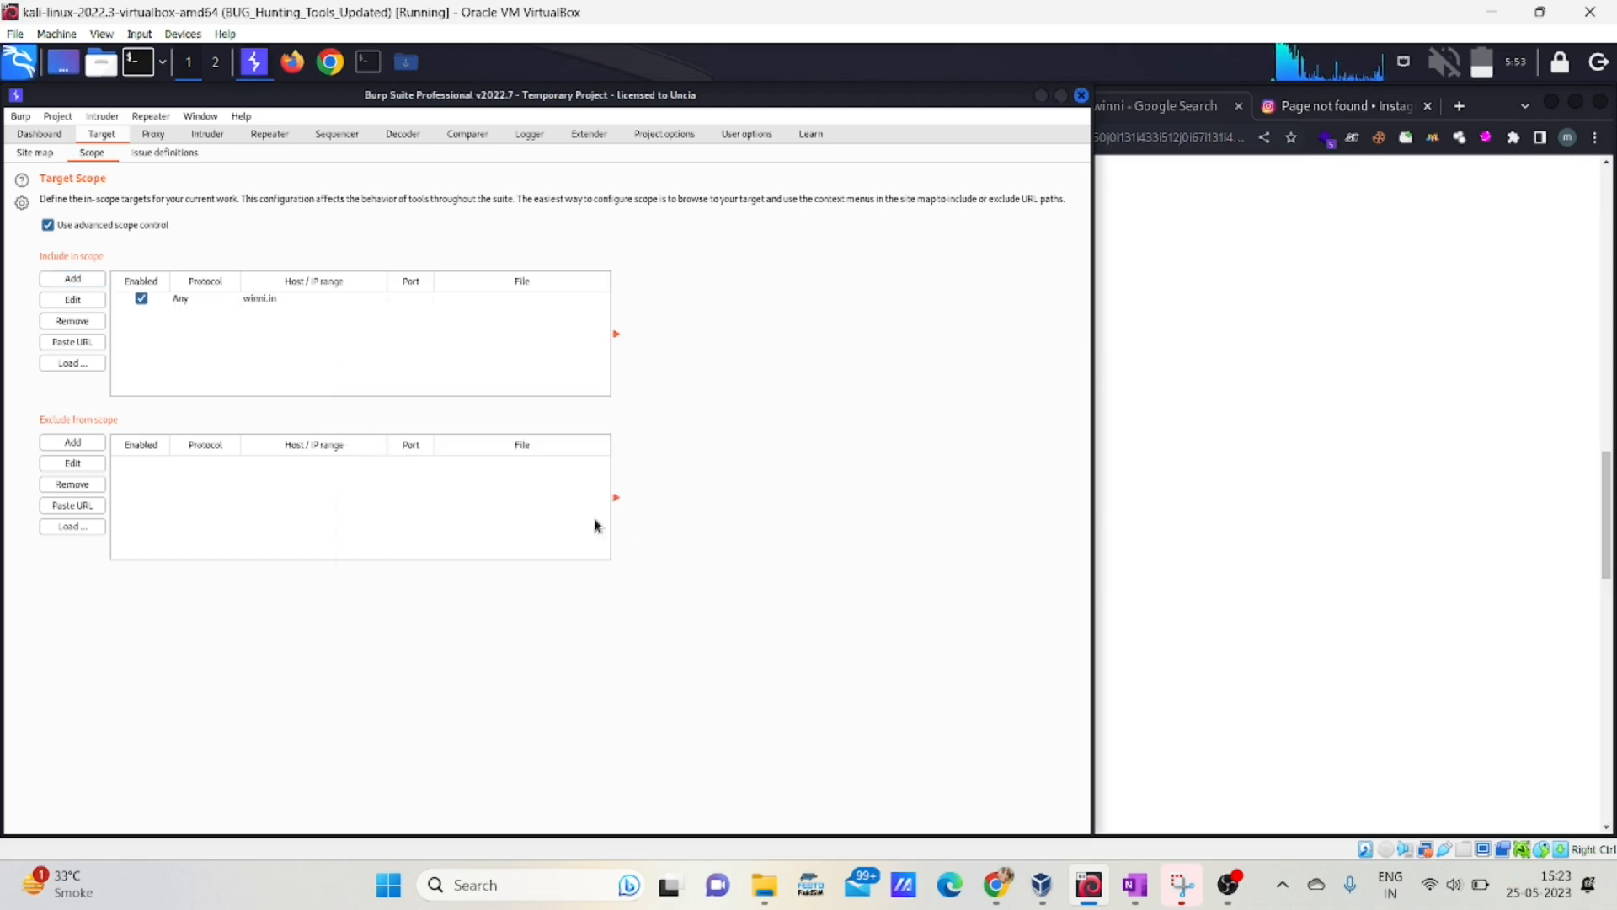
click(36, 155)
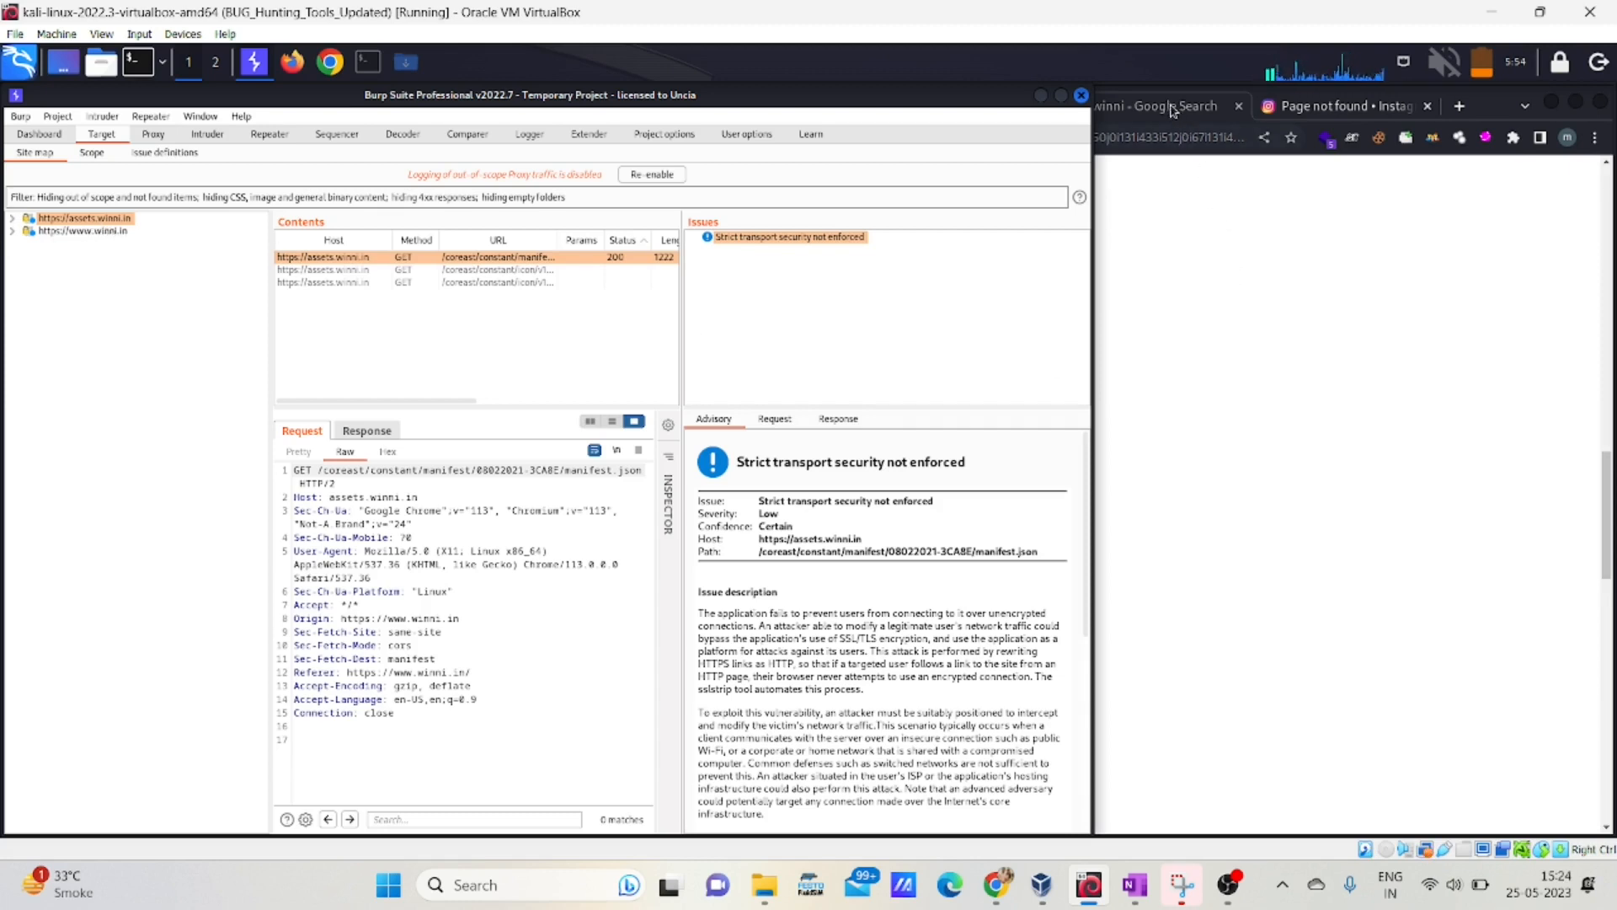
Switch to winni.in's home page in Chrome, open Delivery In 2 Hours in a new tab, and return to Burp's site map
click(1309, 114)
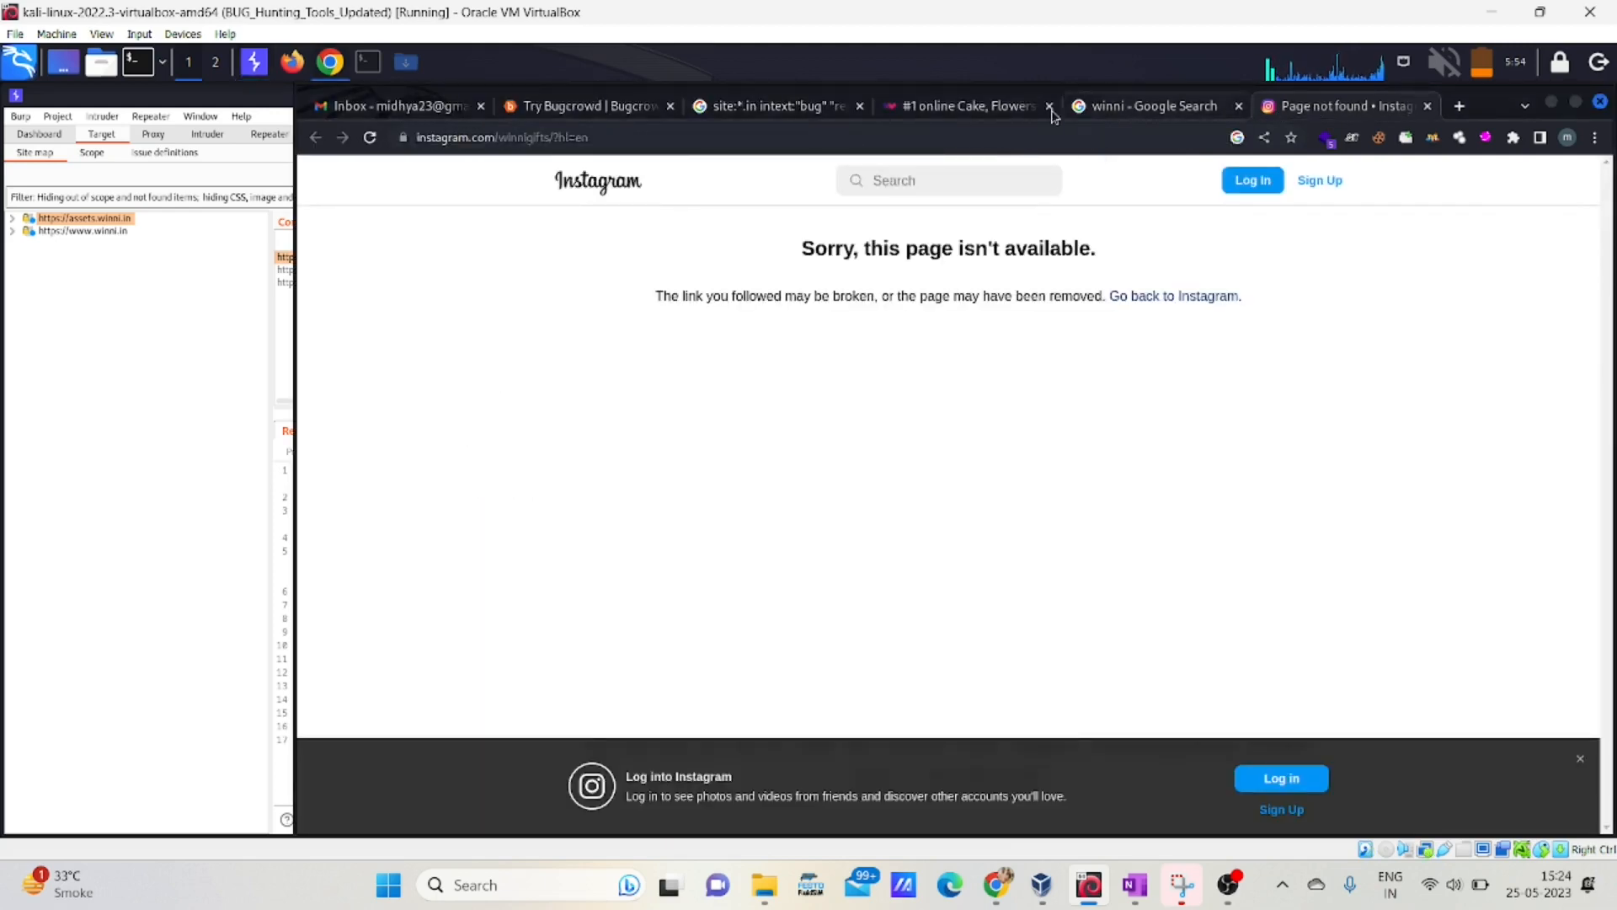
click(996, 106)
mouse_move(1320, 199)
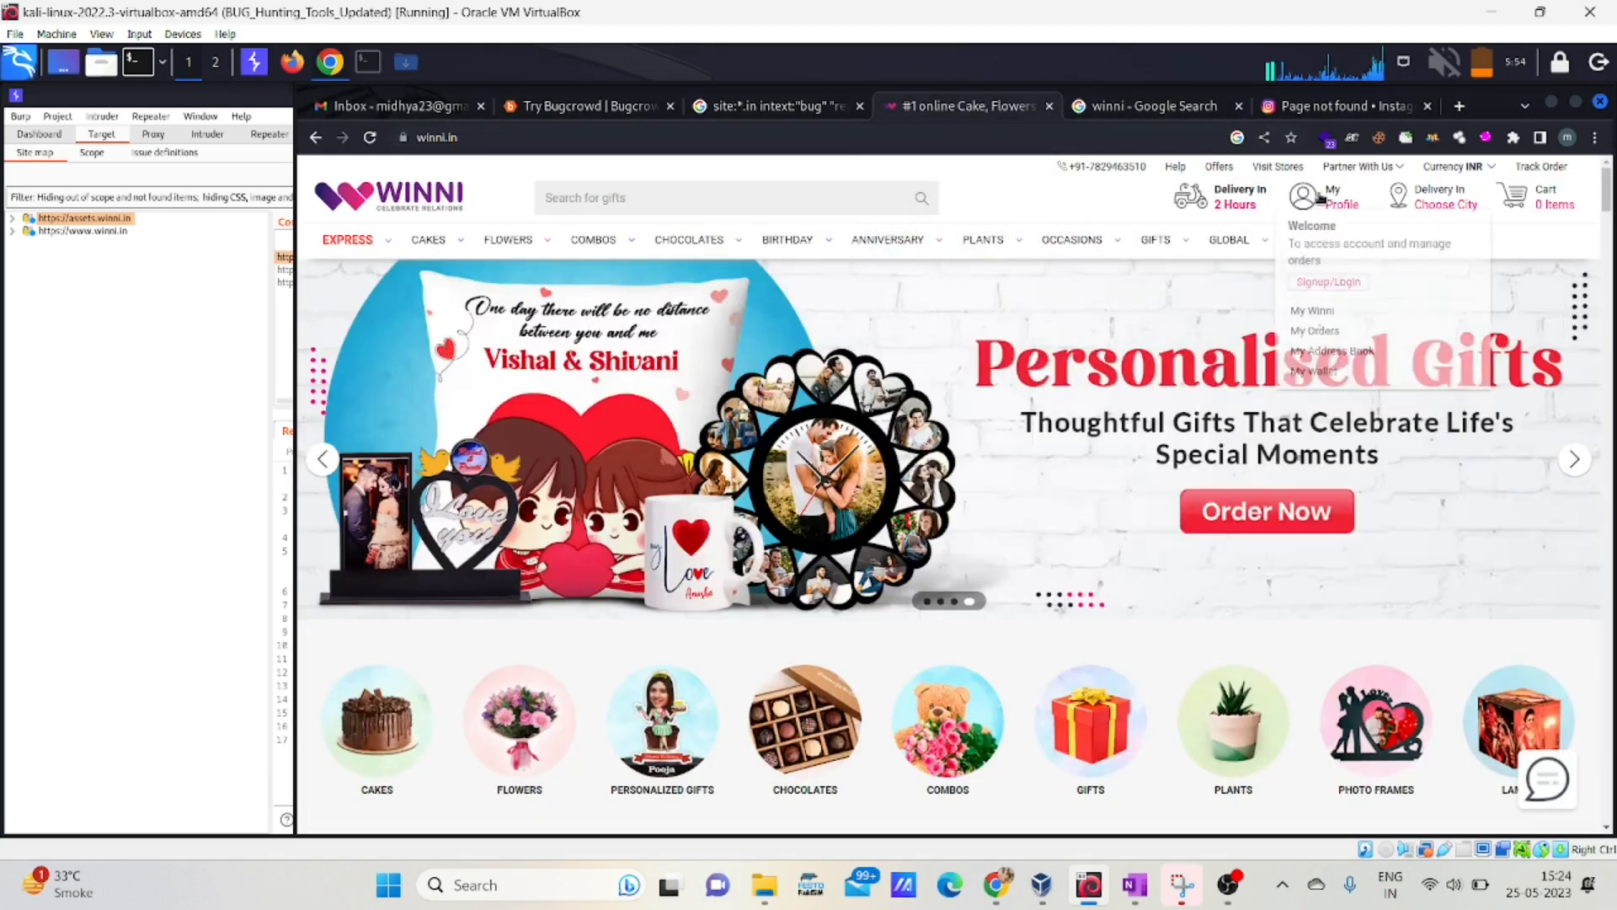
middle_click(1234, 205)
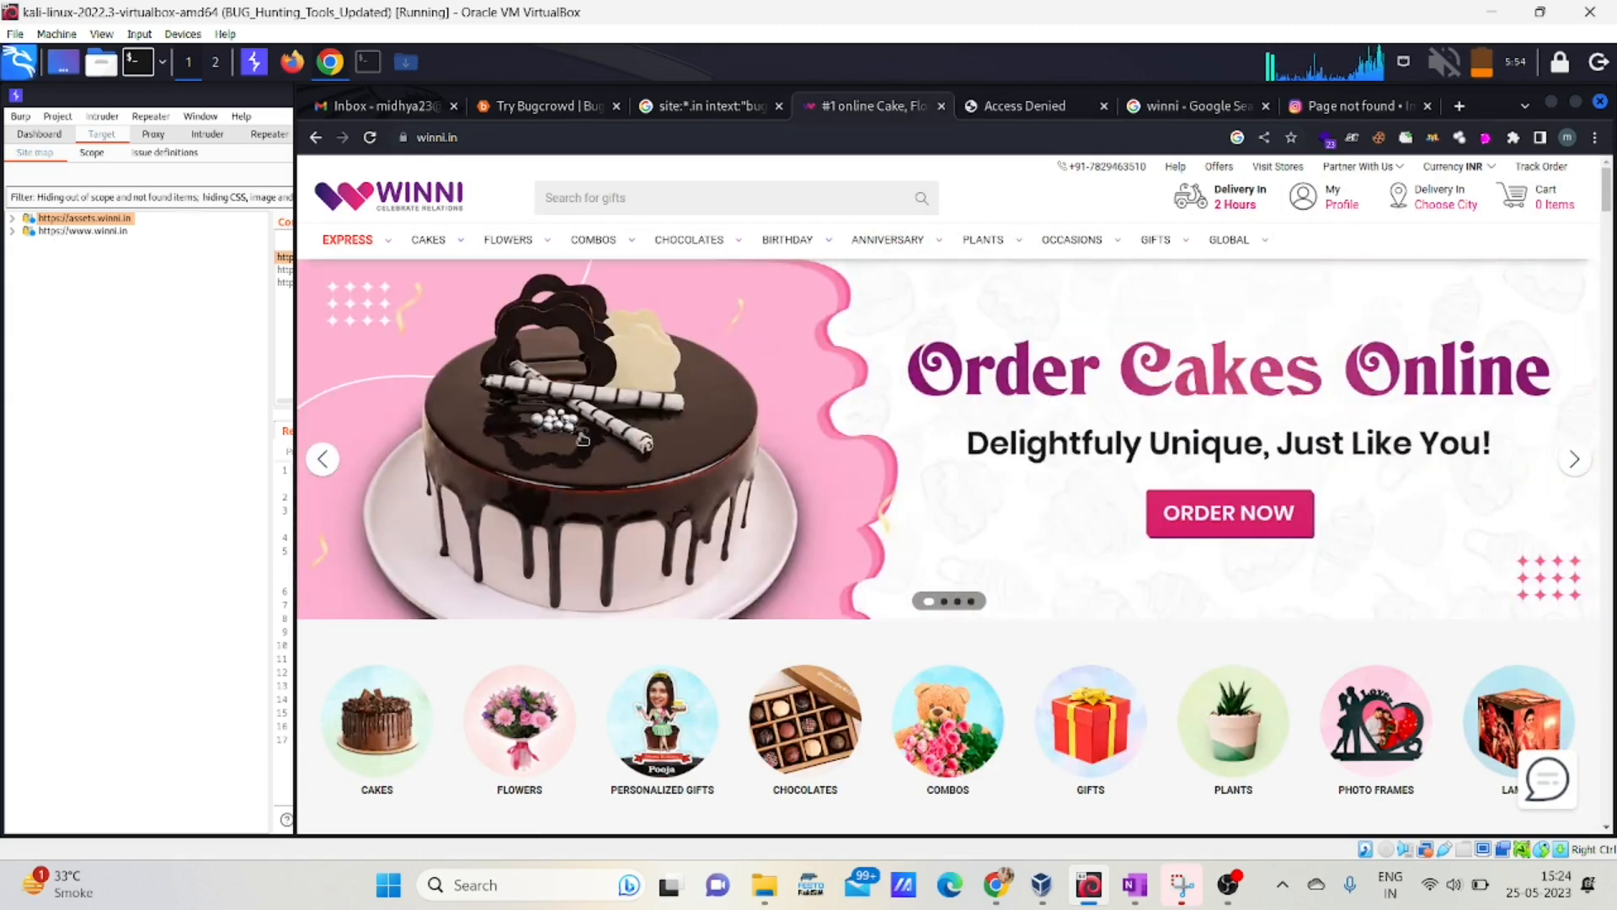
scroll(582, 439, down, 4)
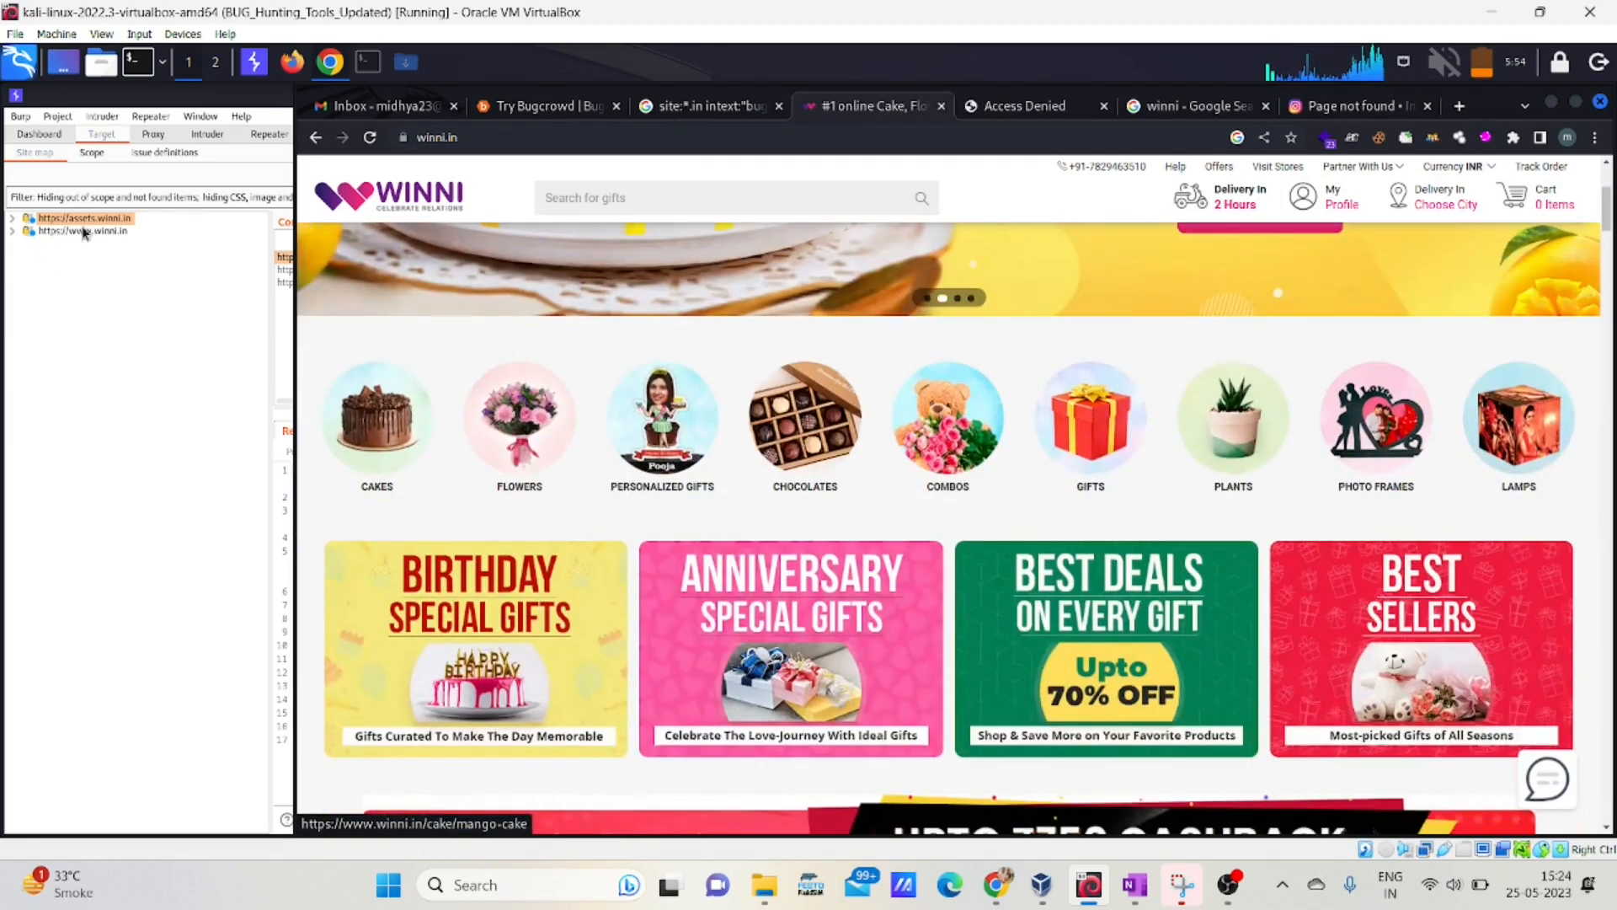
click(119, 280)
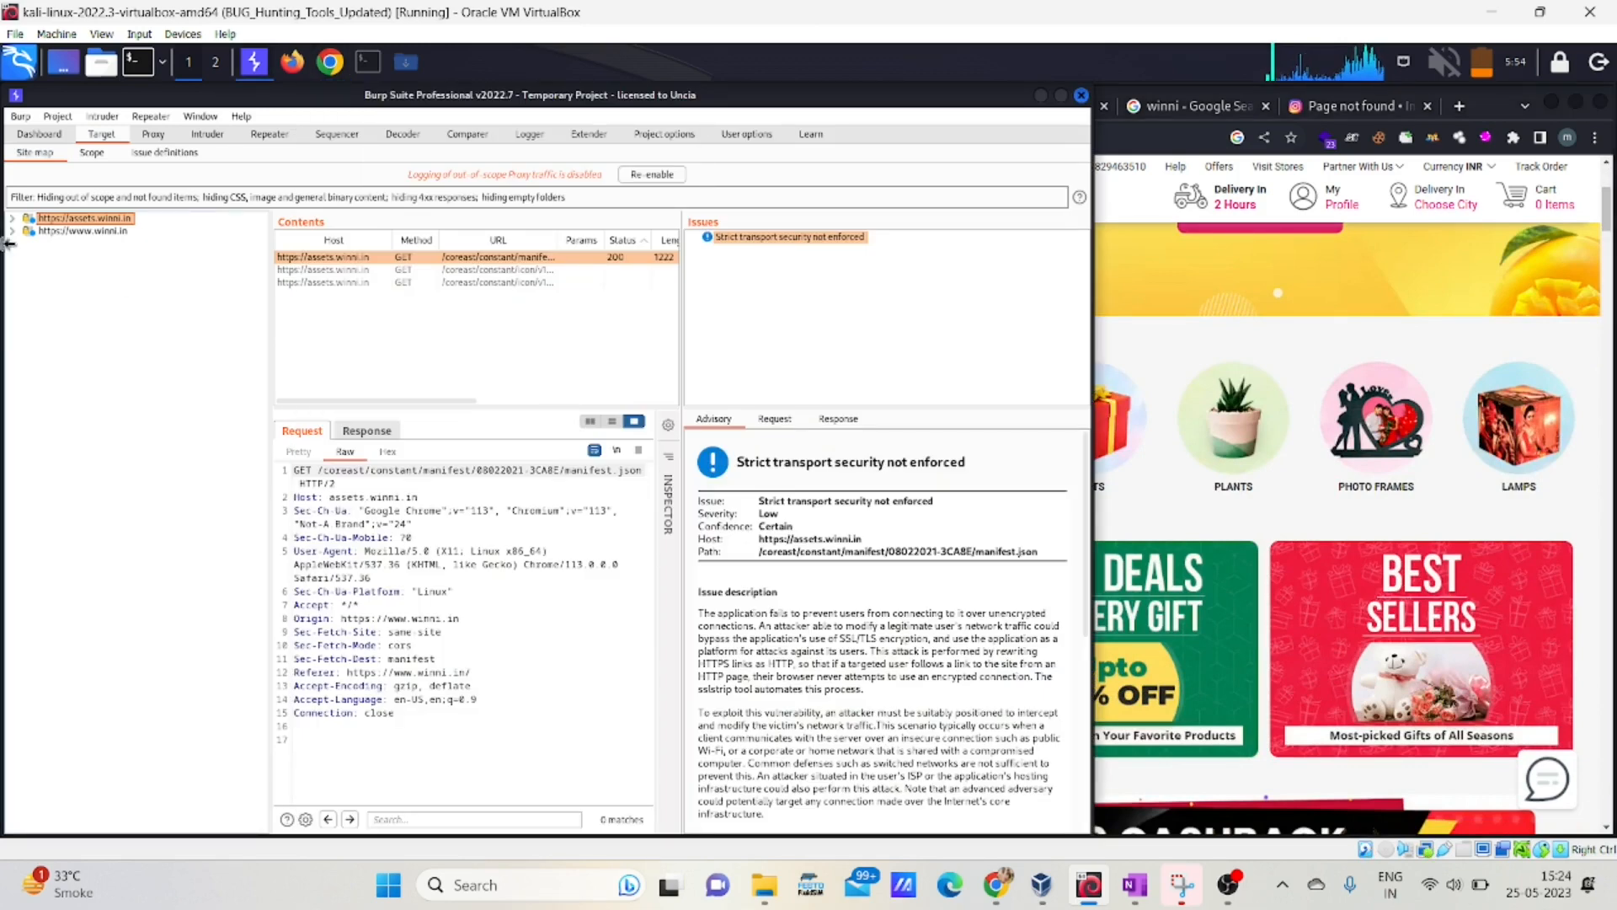
Turn off advanced scope control in the target scope settings
click(92, 154)
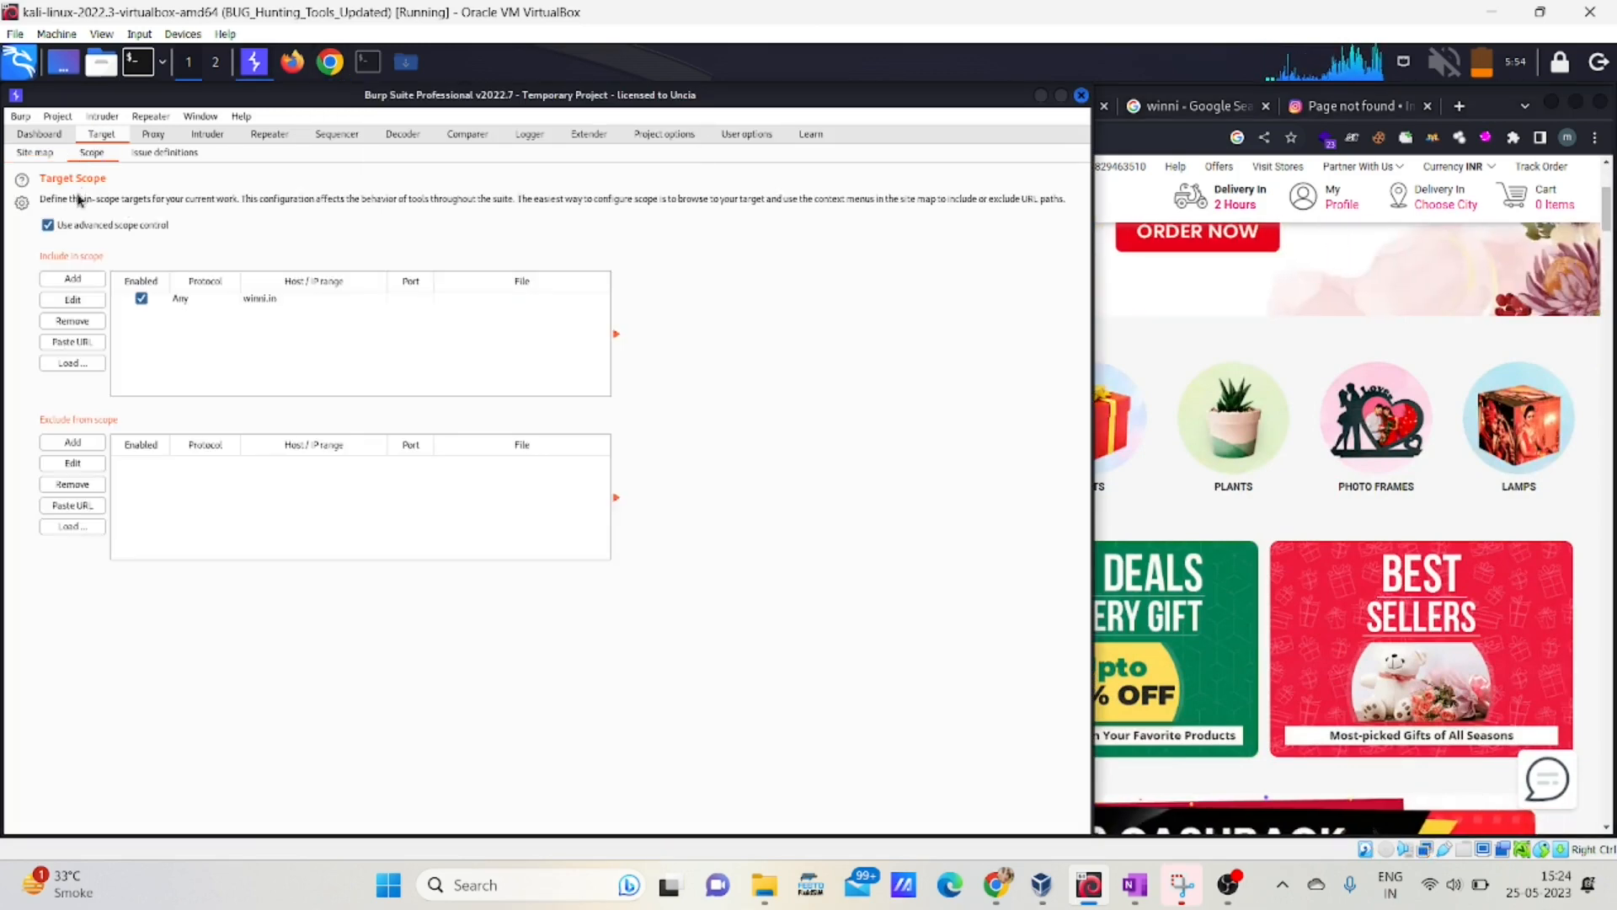
click(48, 226)
click(48, 226)
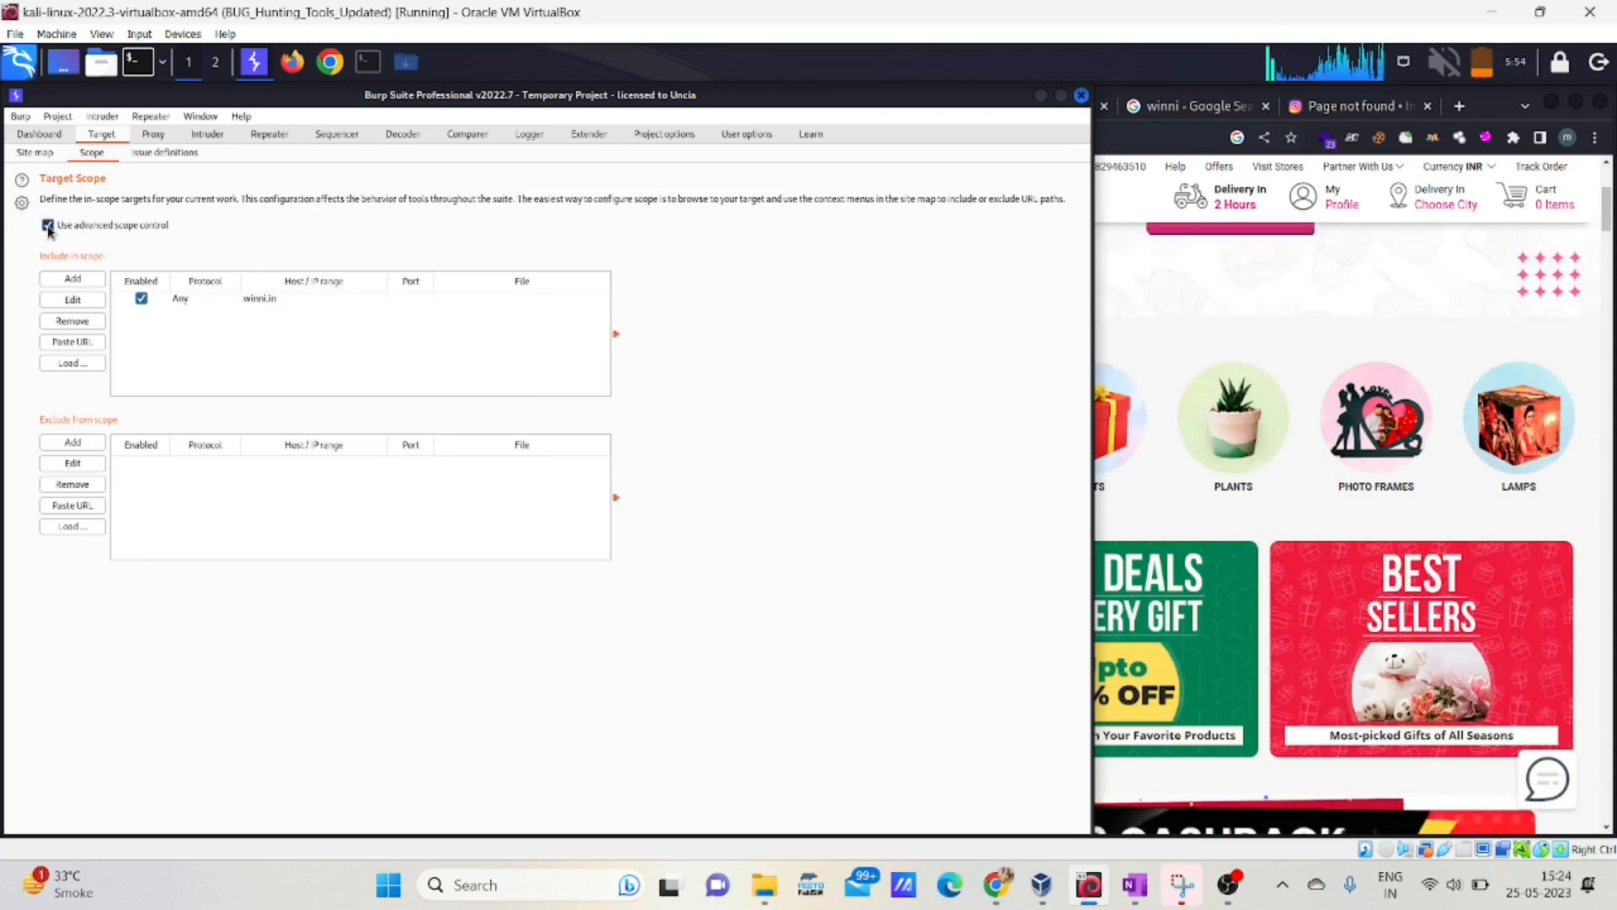
click(48, 225)
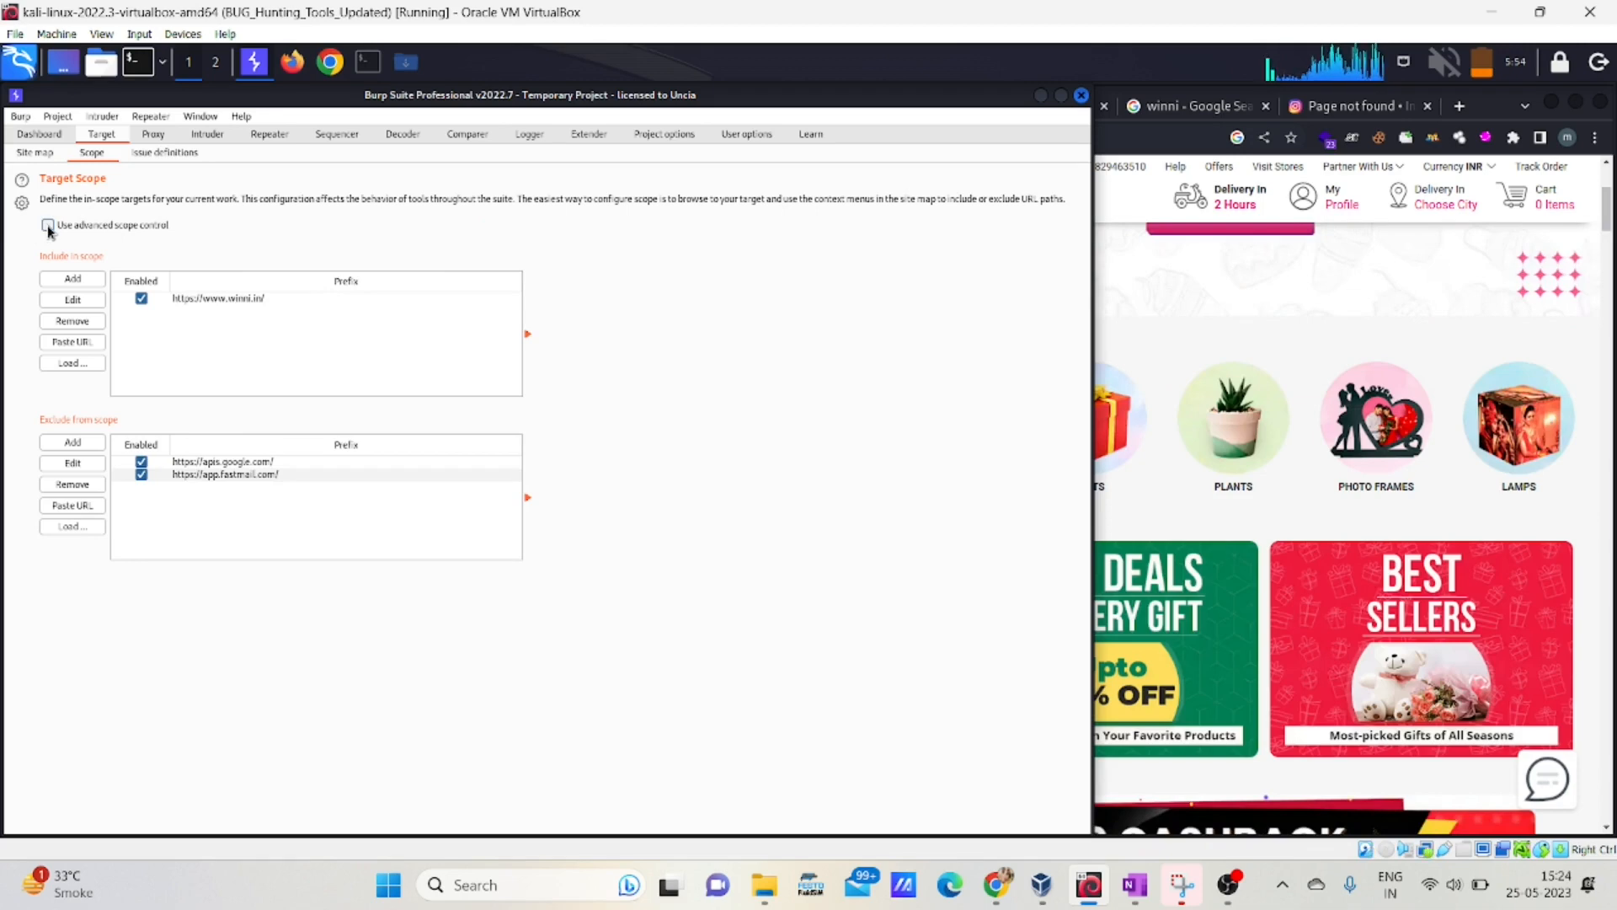
Look through the proxy's Intercept page, the issue definitions and the target scope settings
click(153, 134)
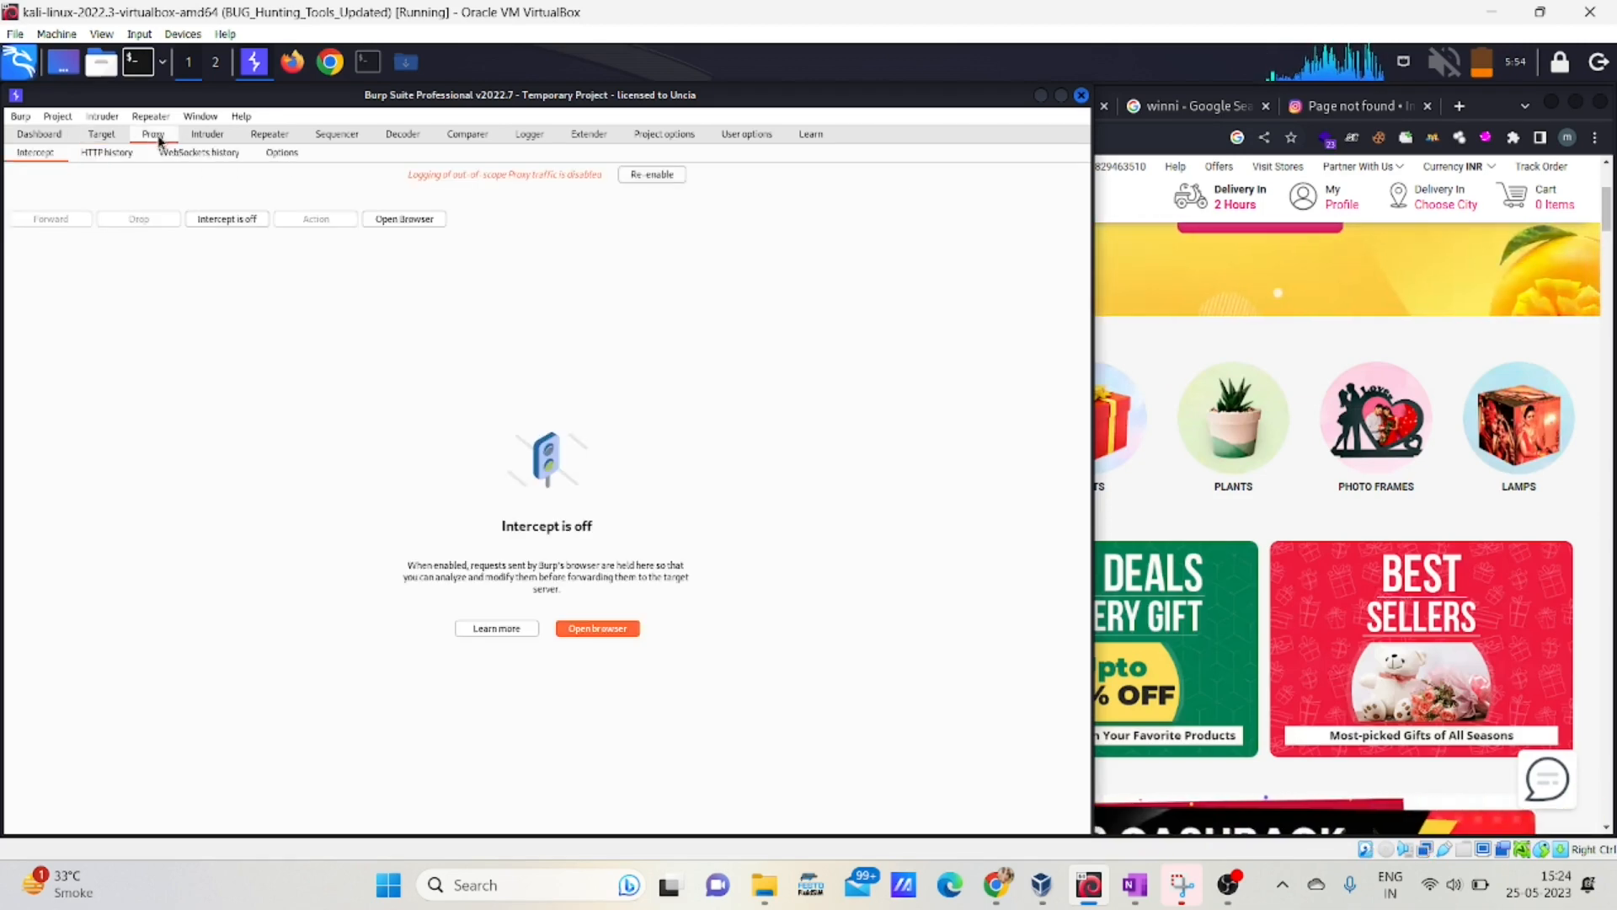
click(110, 137)
click(163, 153)
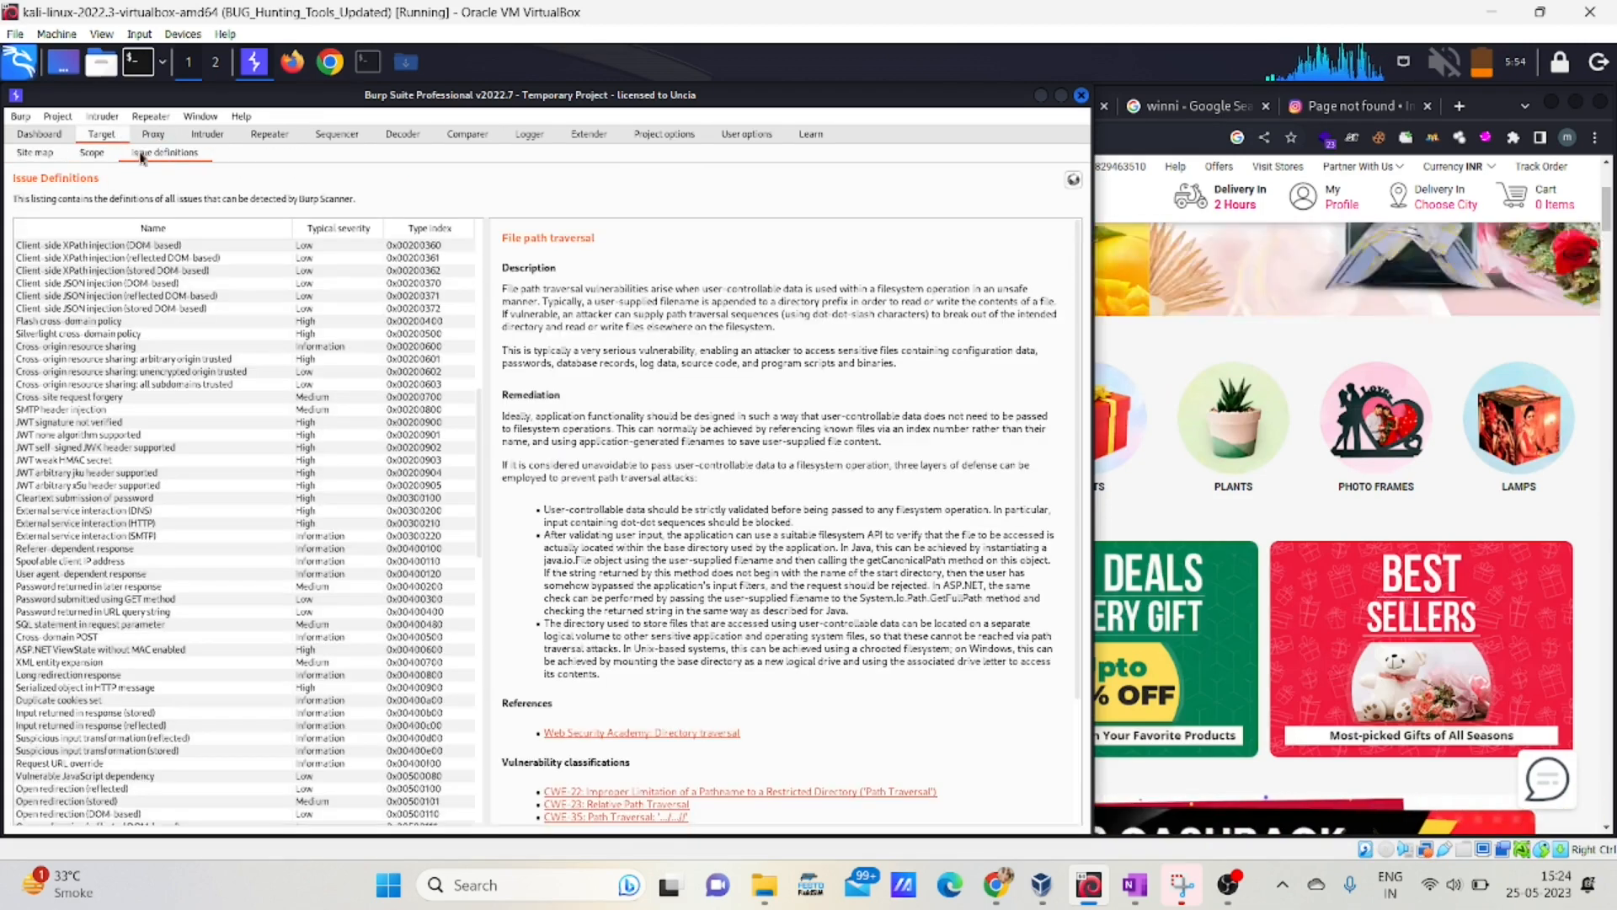
click(93, 154)
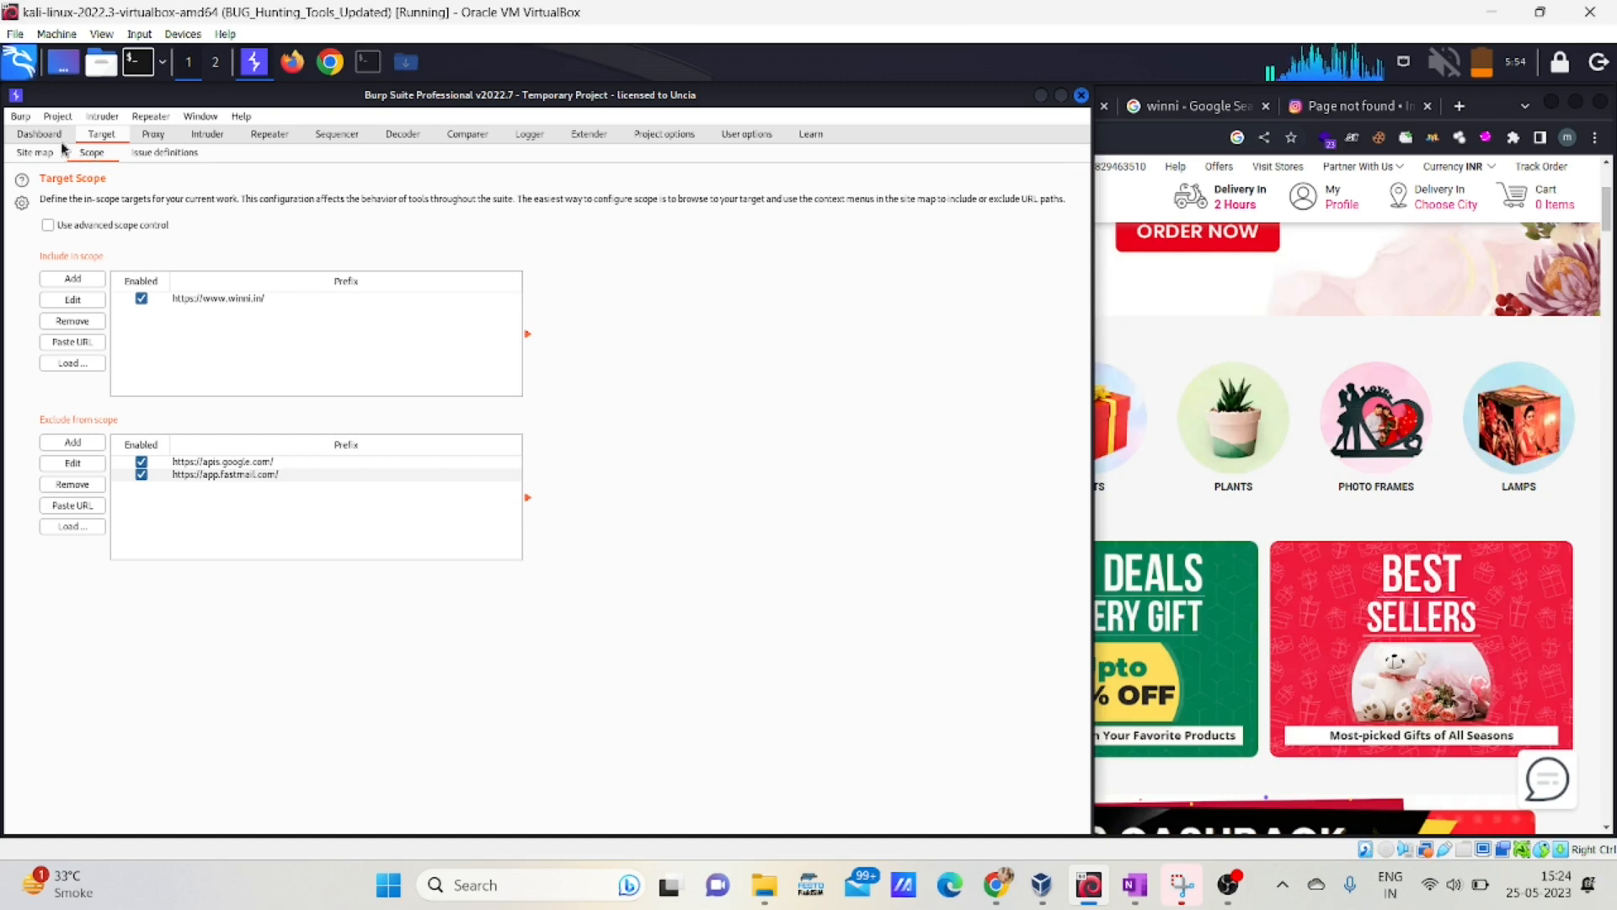